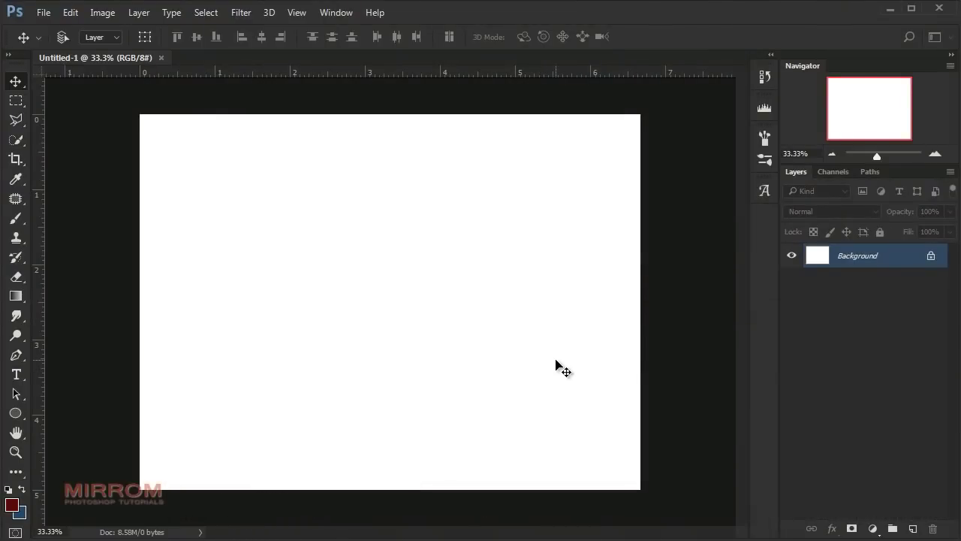
# Unlock the background and add a gradient fill layer based on the Black, White preset
pyautogui.click(931, 257)
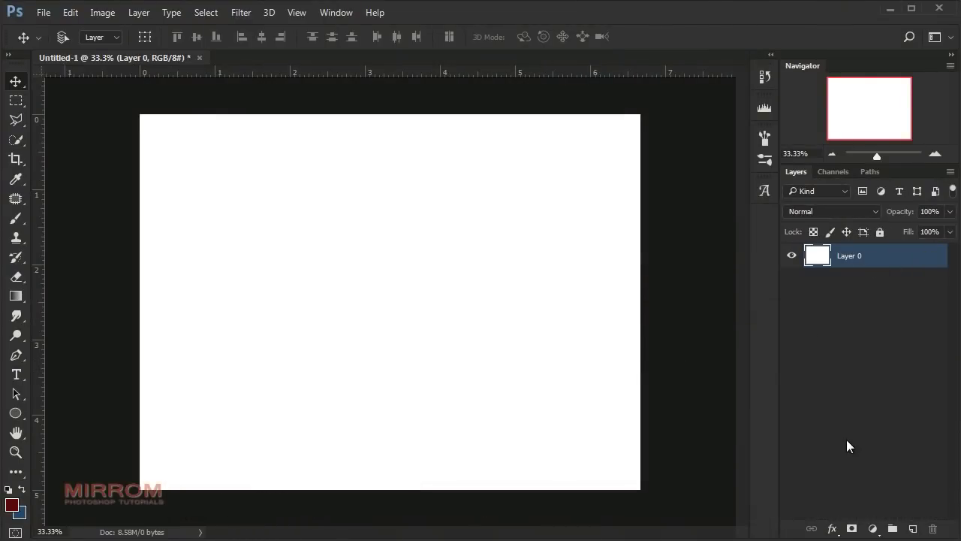
pyautogui.click(874, 528)
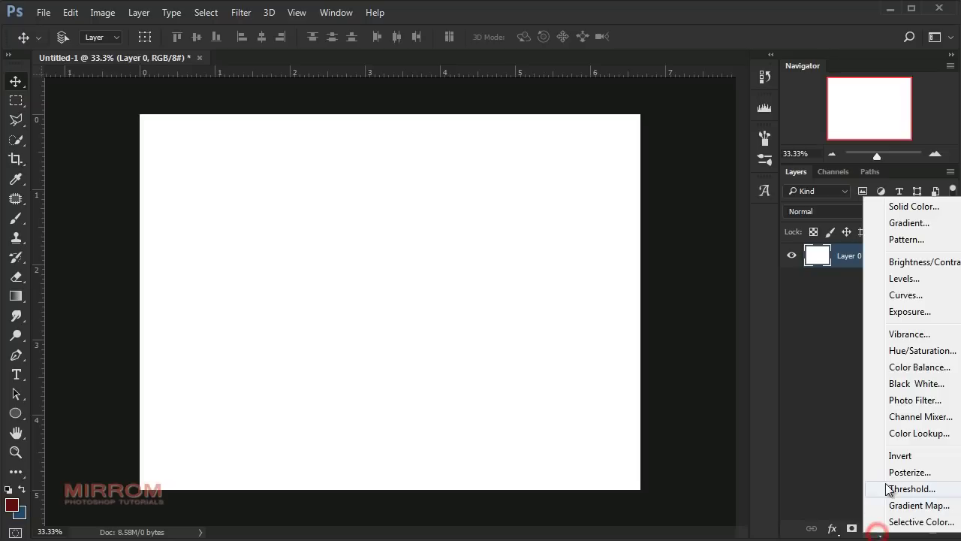
pyautogui.click(899, 224)
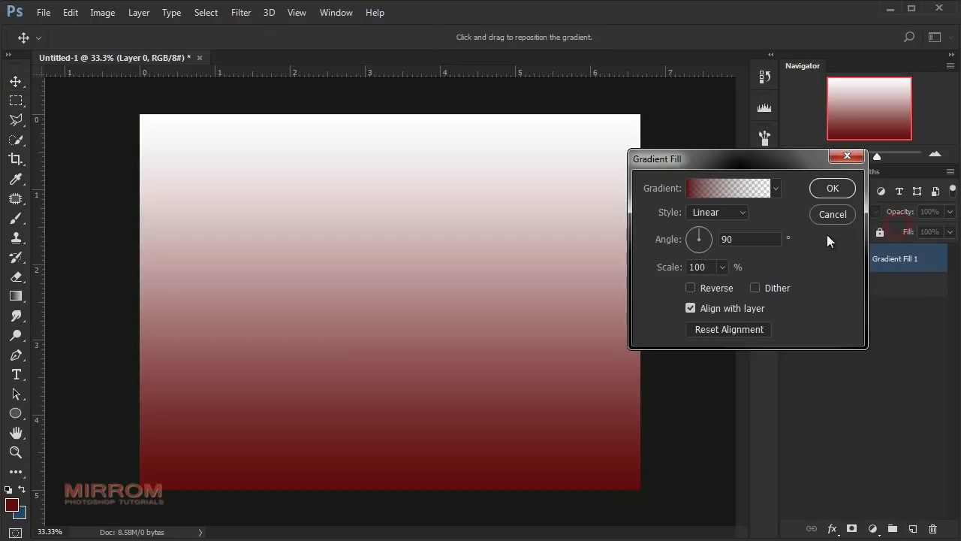
pyautogui.moveTo(717, 162); pyautogui.dragTo(580, 197)
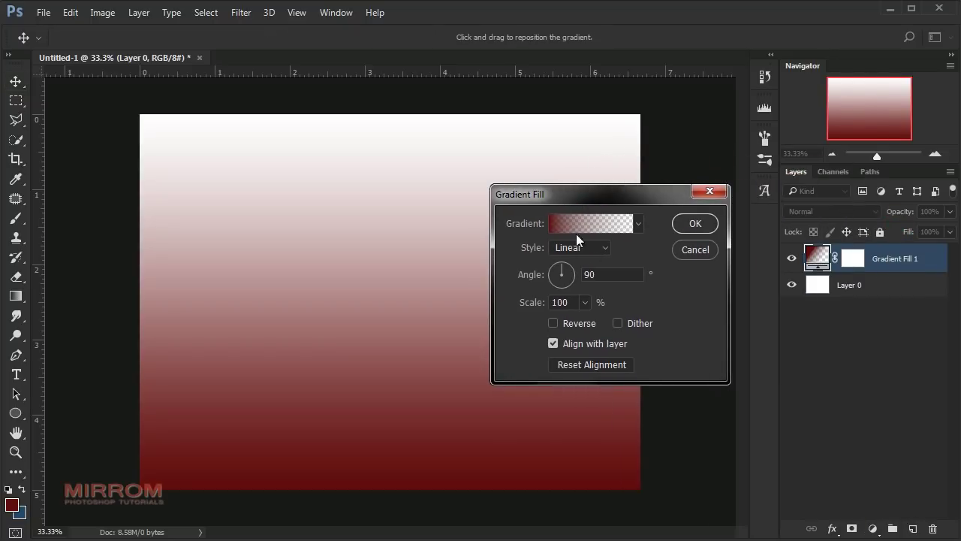
pyautogui.click(577, 235)
pyautogui.click(675, 149)
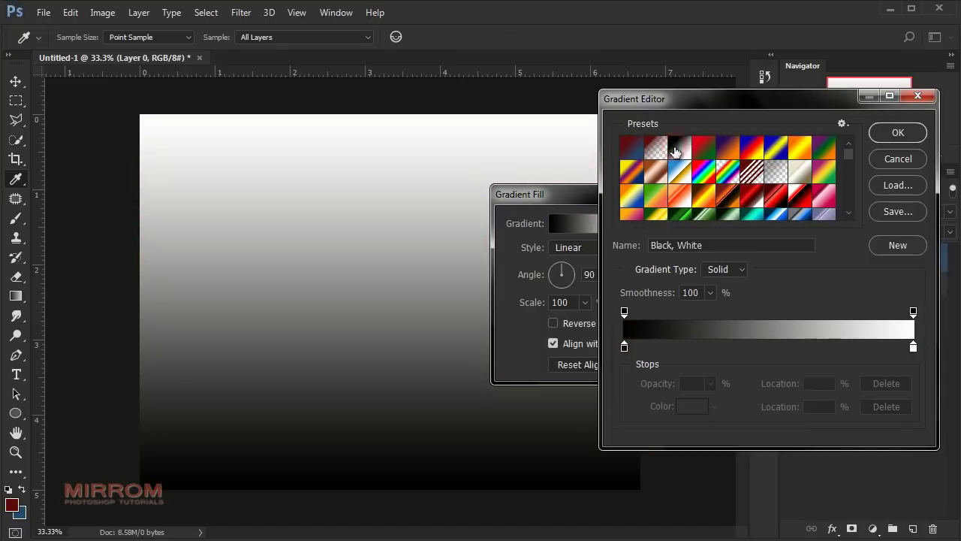
# Recolour the gradient stops to 938777 for the dark end and e1dcd9 for the light end
pyautogui.click(624, 347)
pyautogui.click(691, 405)
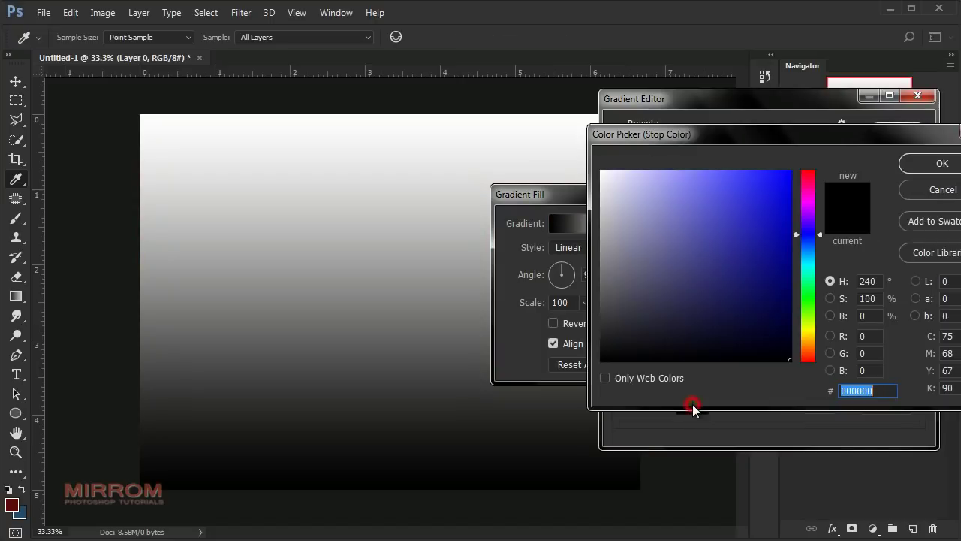
pyautogui.moveTo(704, 133); pyautogui.dragTo(637, 135)
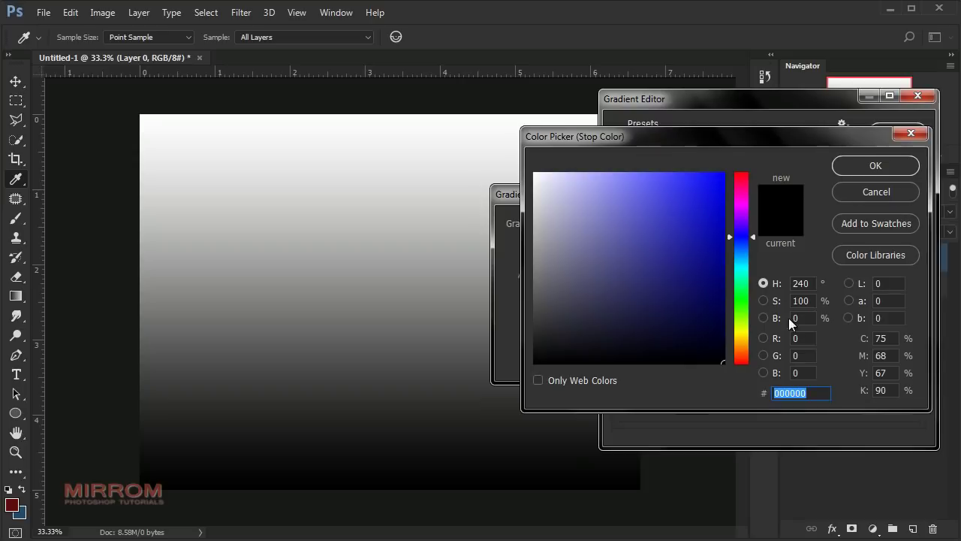
pyautogui.write('938')
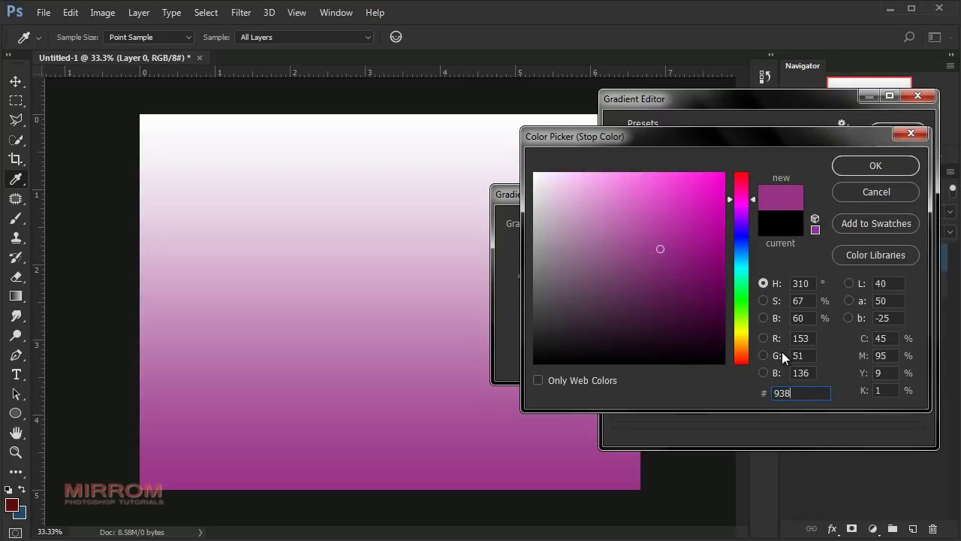
pyautogui.write('777')
pyautogui.moveTo(816, 393); pyautogui.dragTo(761, 392)
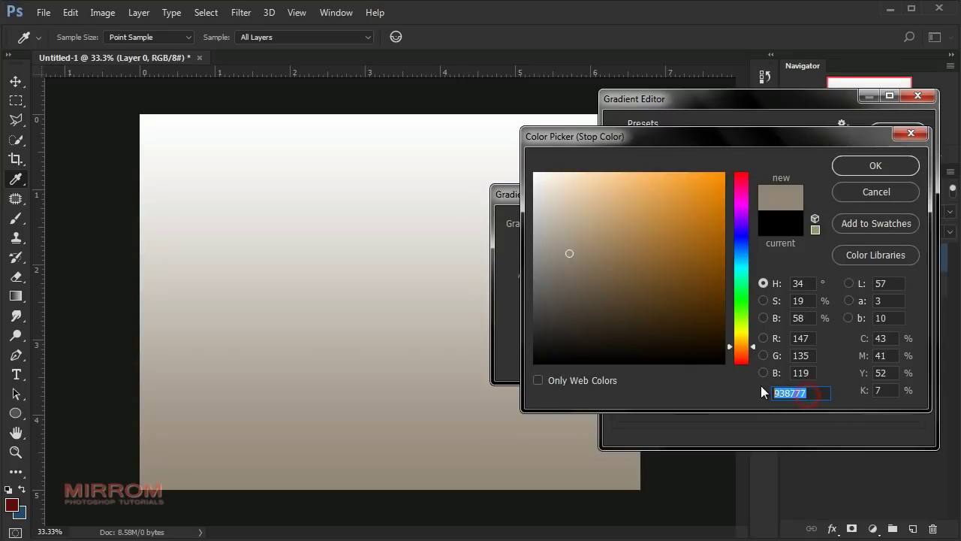
pyautogui.click(859, 167)
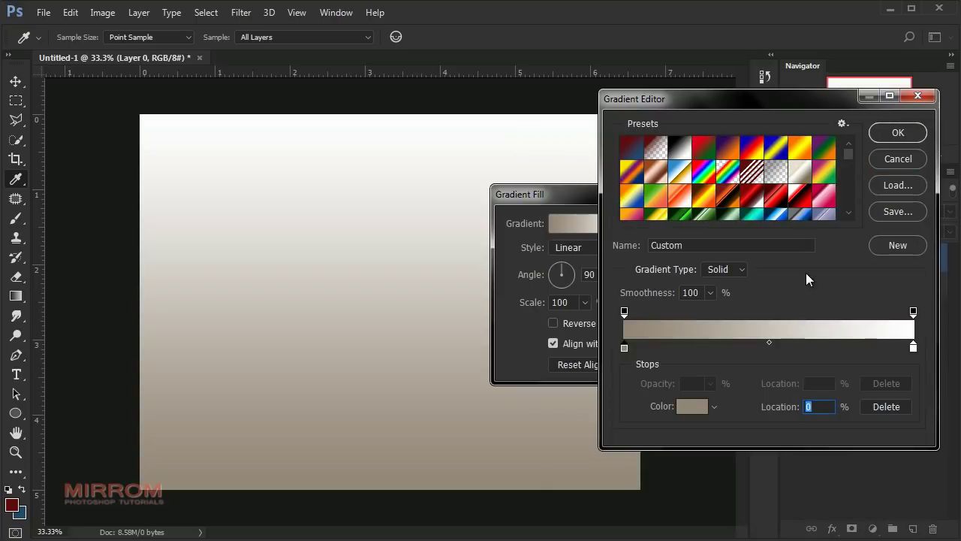
pyautogui.click(913, 349)
pyautogui.click(696, 409)
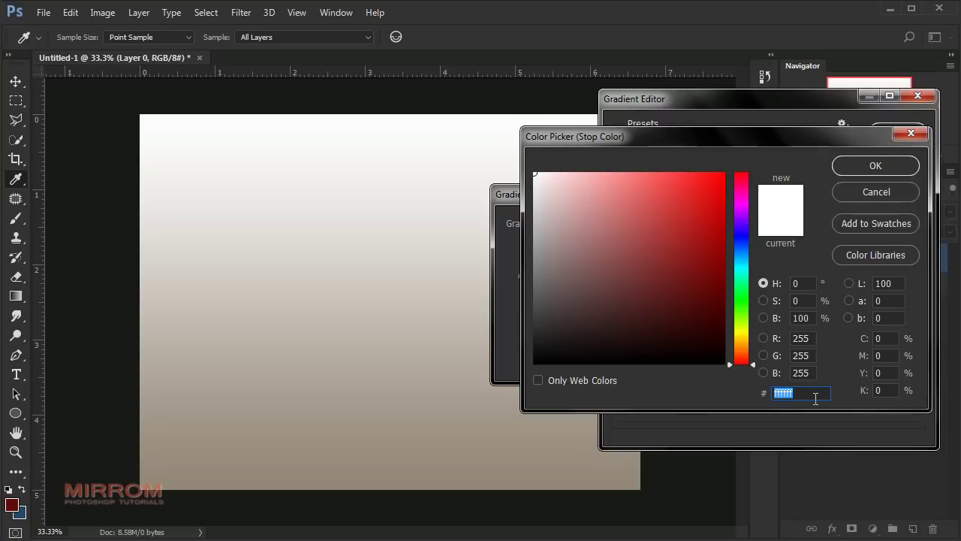
pyautogui.write('e1dc')
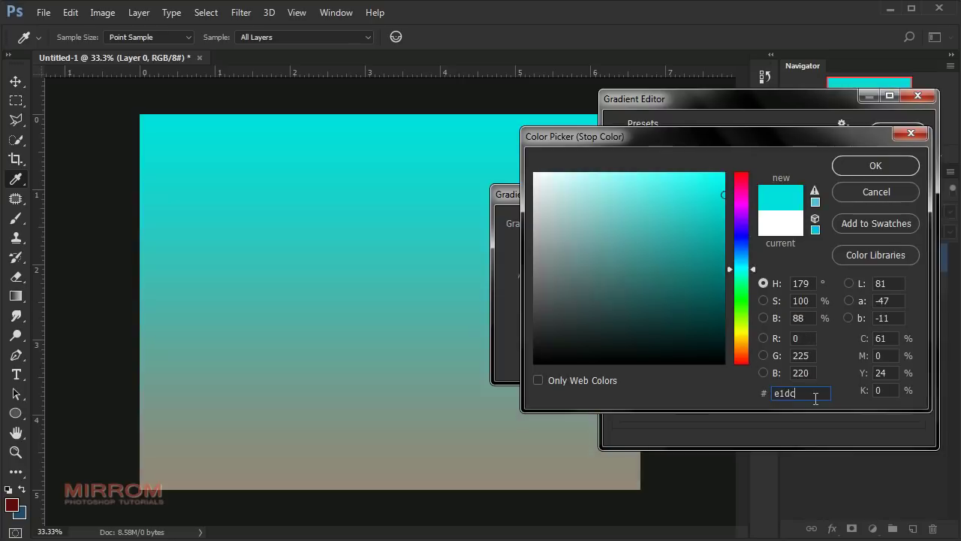
pyautogui.write('d9')
pyautogui.moveTo(812, 396); pyautogui.dragTo(750, 398)
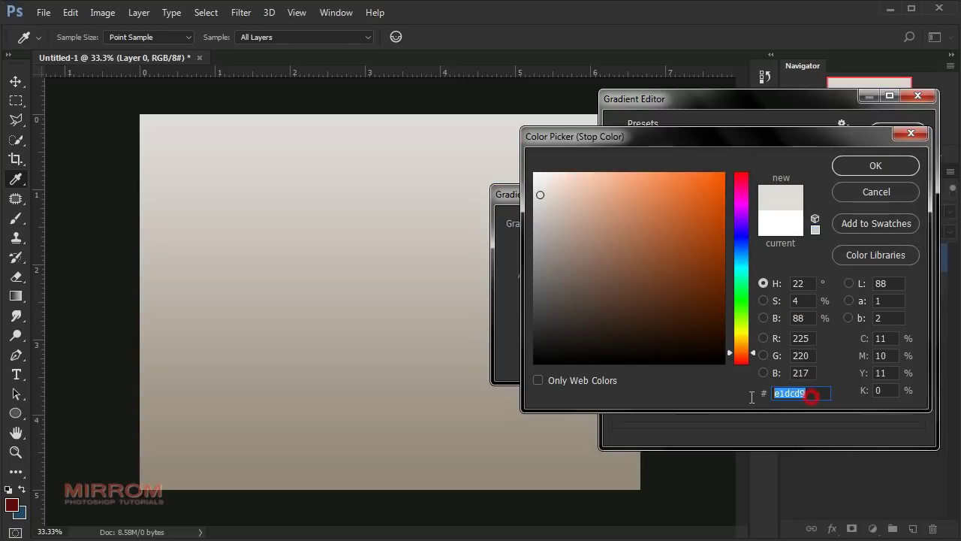
pyautogui.click(856, 167)
# Set Gradient Fill 1 to a reversed Radial style at 132% scale and apply it
pyautogui.click(890, 135)
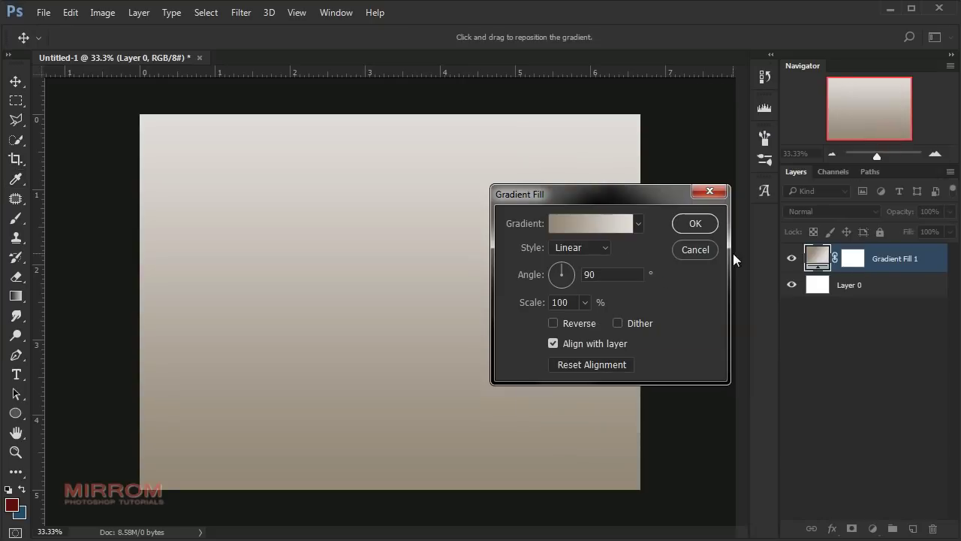
pyautogui.click(607, 250)
pyautogui.click(590, 270)
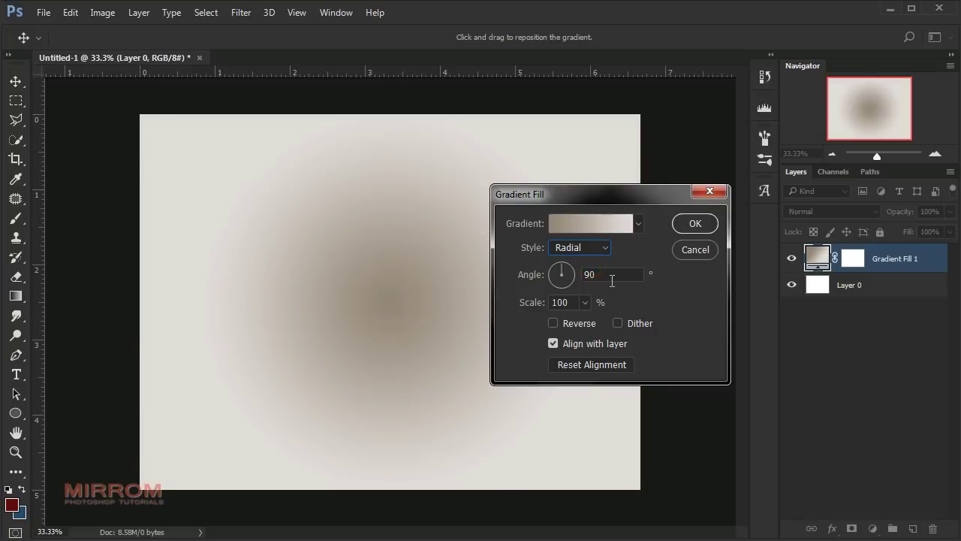
pyautogui.click(553, 325)
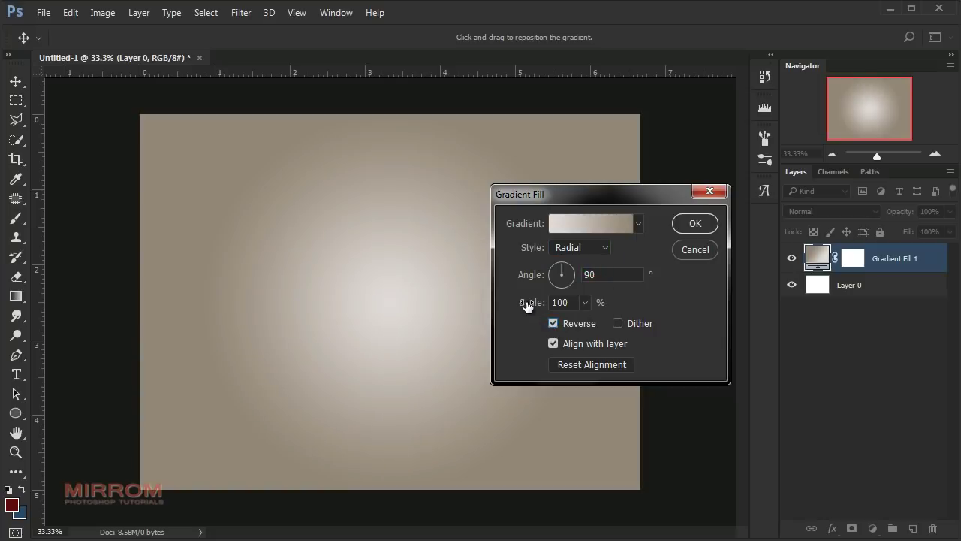
pyautogui.moveTo(527, 304); pyautogui.dragTo(536, 302)
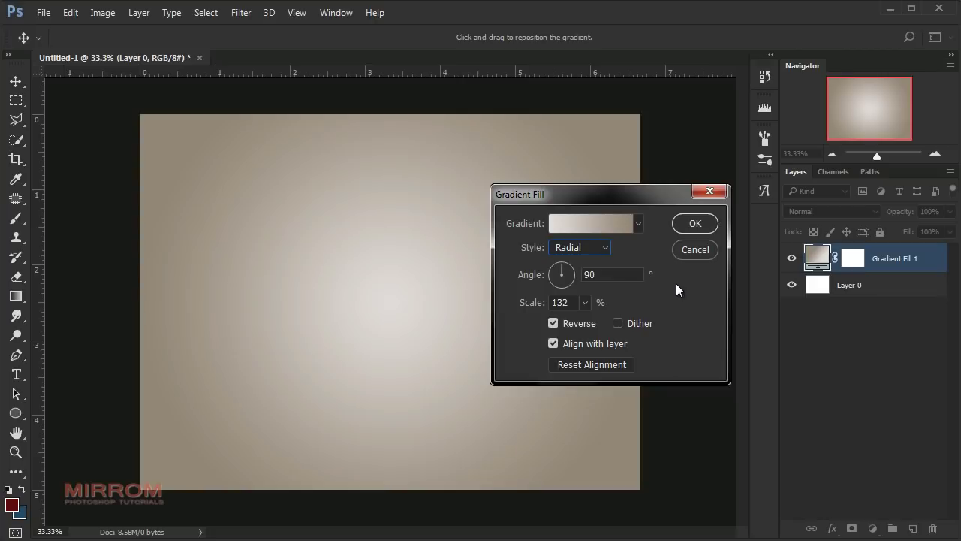
pyautogui.click(696, 223)
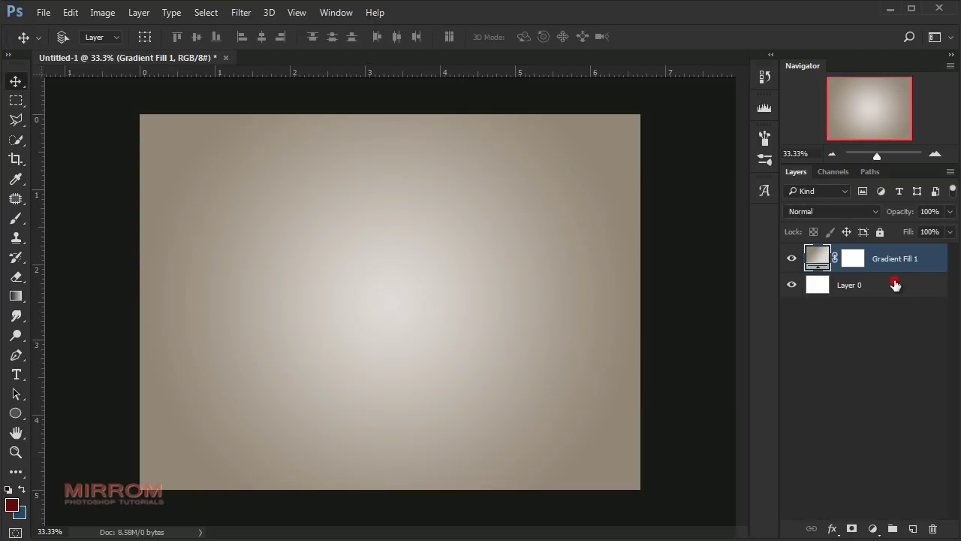
# Group the gradient fill and Layer 0 into a new group renamed Background
pyautogui.keyDown('shift'); pyautogui.click(895, 283); pyautogui.keyUp('shift')
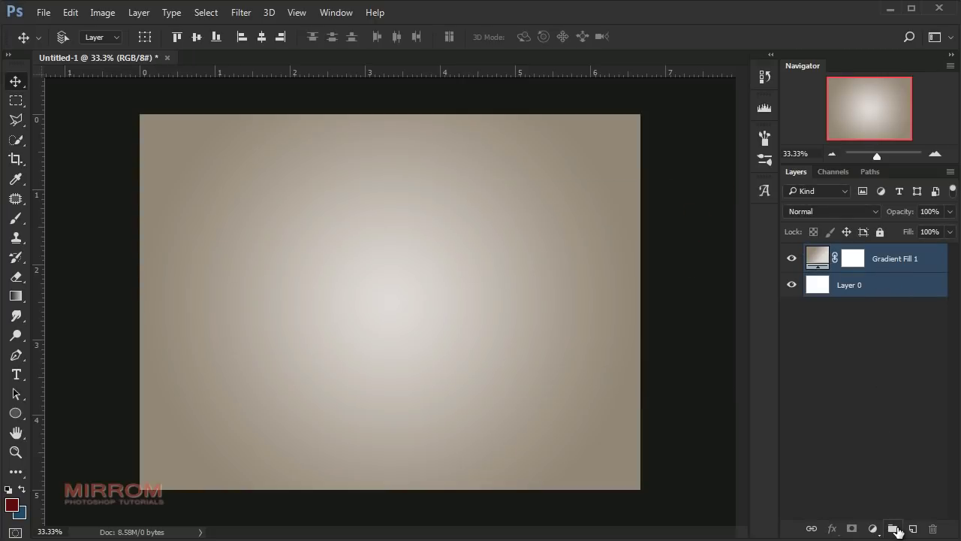
pyautogui.click(893, 530)
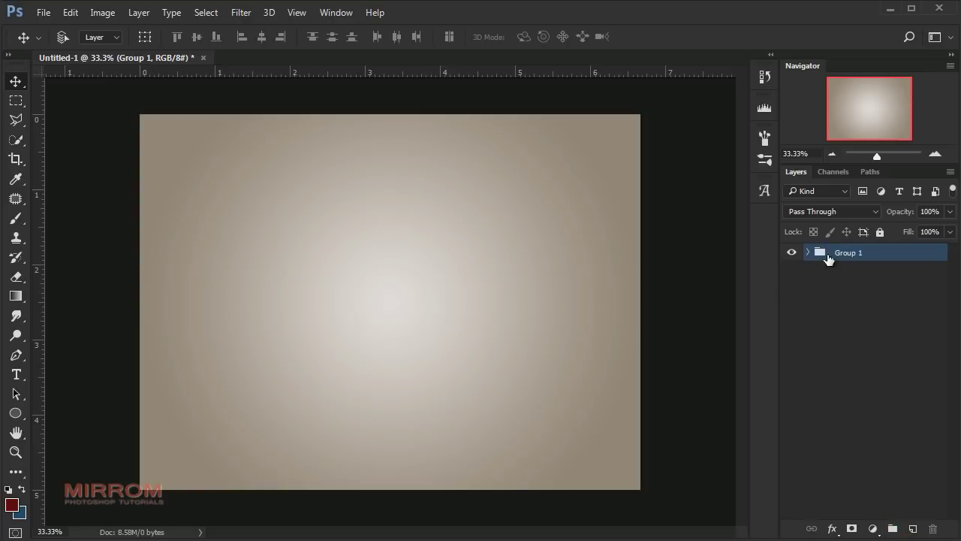
pyautogui.doubleClick(842, 253)
pyautogui.write('Background')
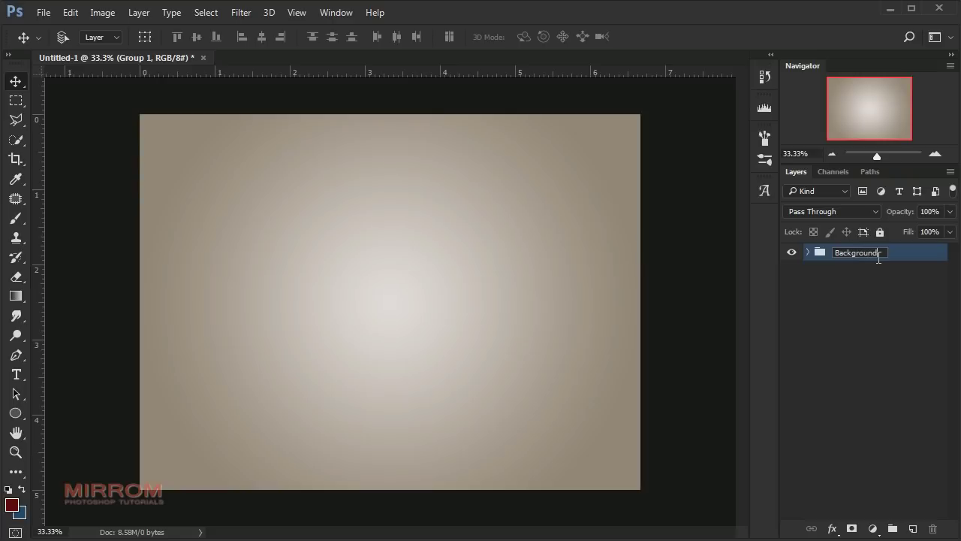
pyautogui.press('Return')
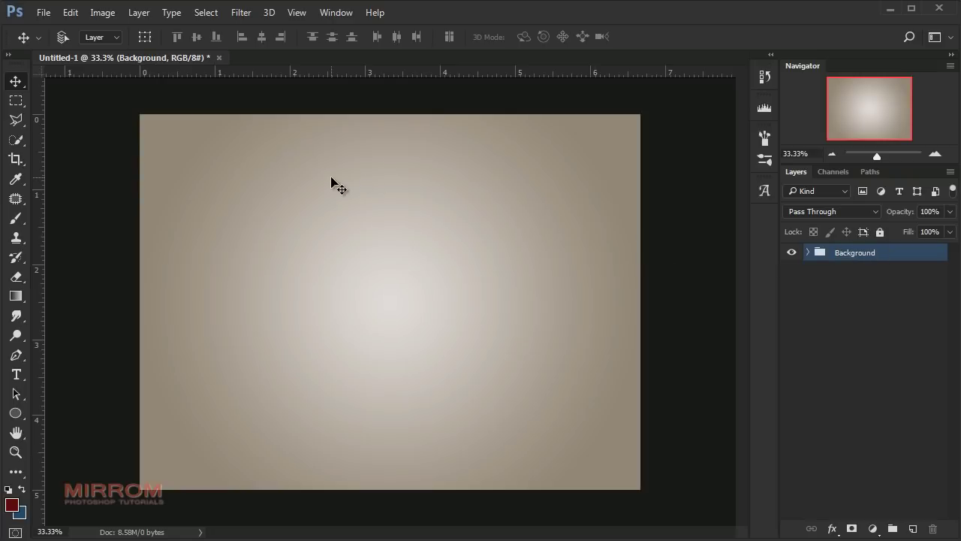
pyautogui.click(42, 15)
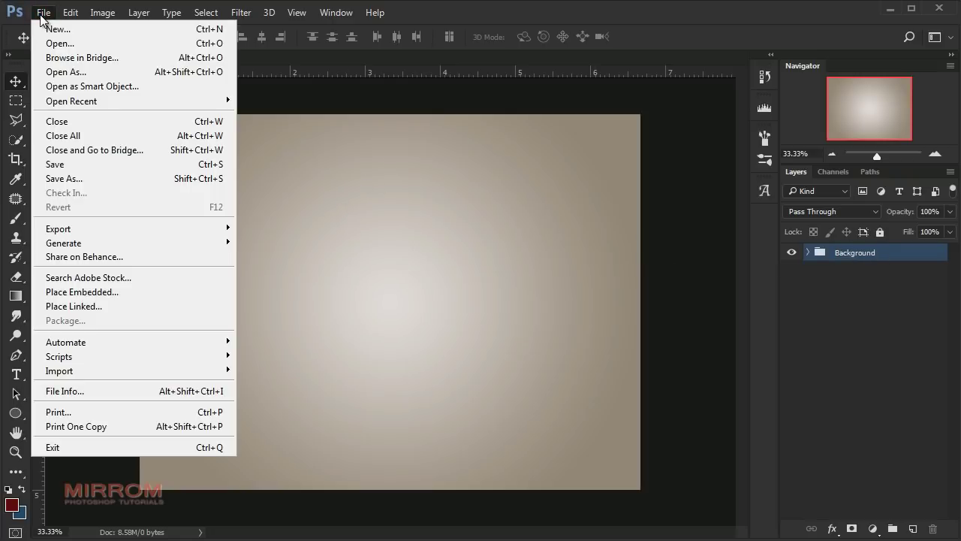
# Place the classic-car photo embedded, rotated about -34.1° so the car sits level
pyautogui.click(169, 292)
pyautogui.moveTo(643, 135); pyautogui.dragTo(569, 193)
pyautogui.moveTo(368, 236); pyautogui.dragTo(420, 226)
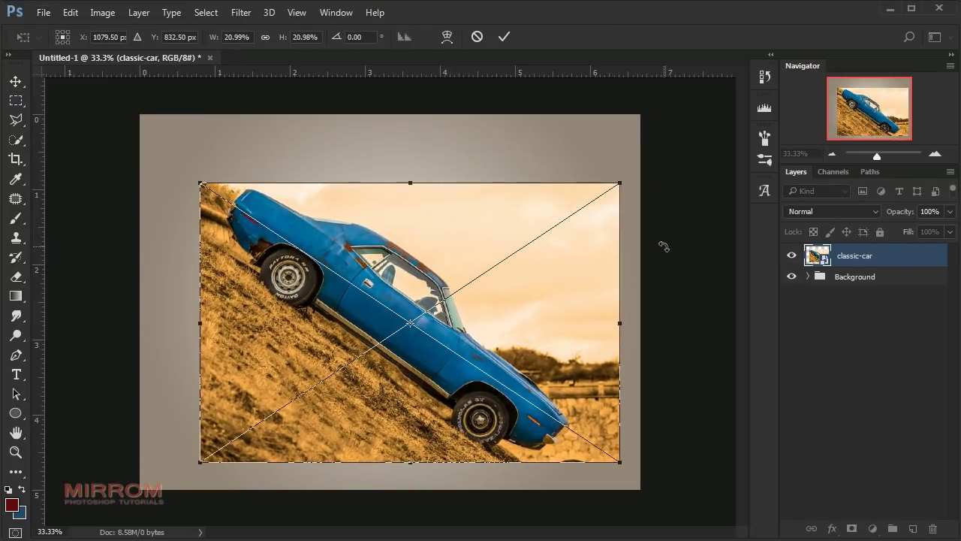
pyautogui.moveTo(664, 246); pyautogui.dragTo(537, 166)
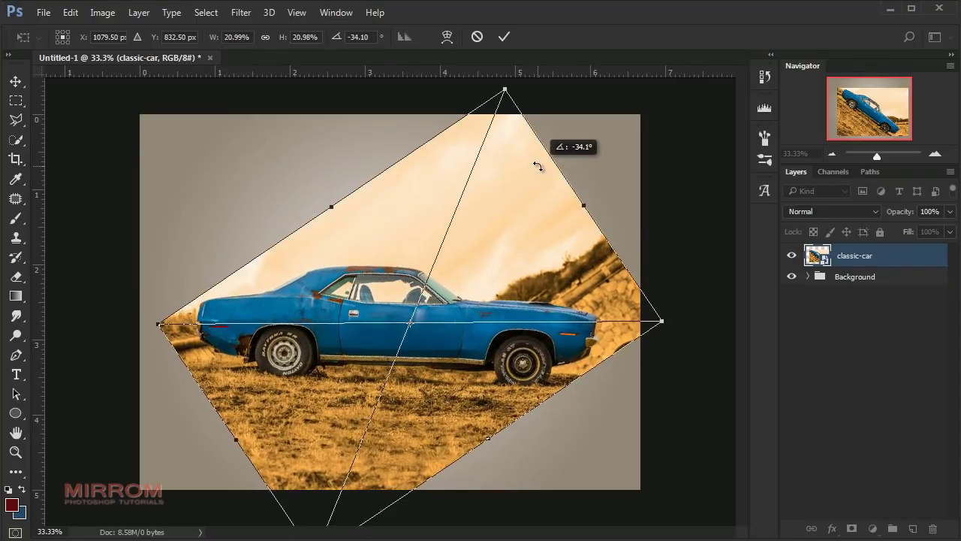
pyautogui.click(503, 36)
pyautogui.moveTo(446, 307); pyautogui.dragTo(440, 293)
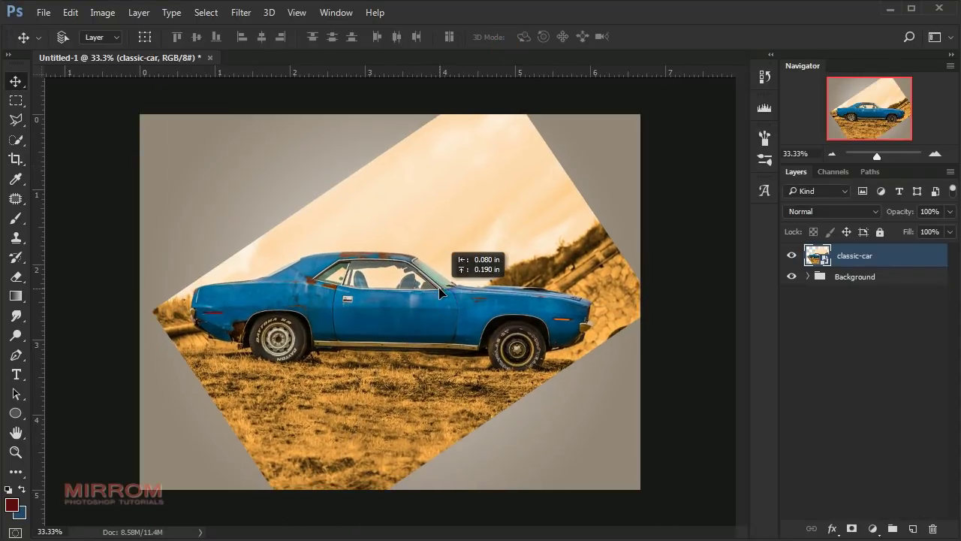
pyautogui.hotkey('ctrl', '+')
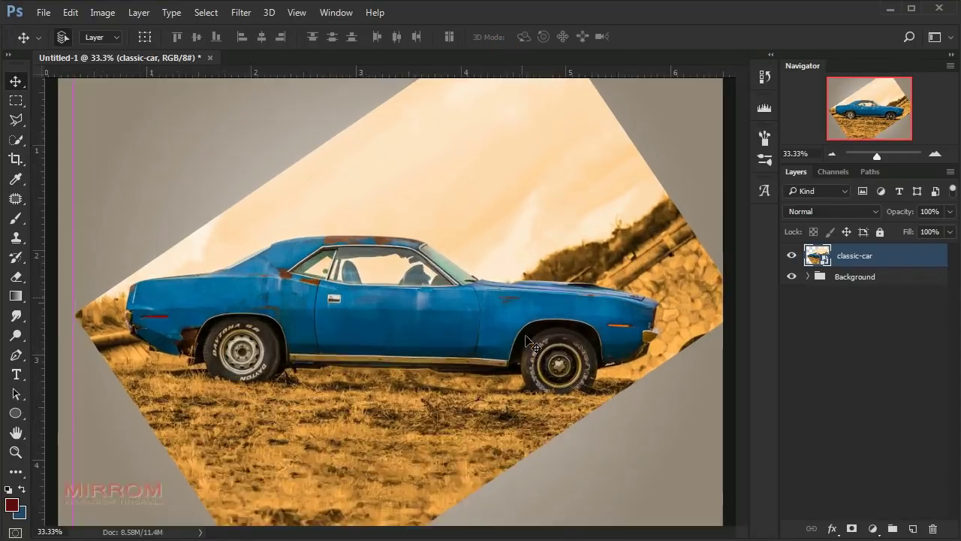
pyautogui.hotkey('ctrl', '+')
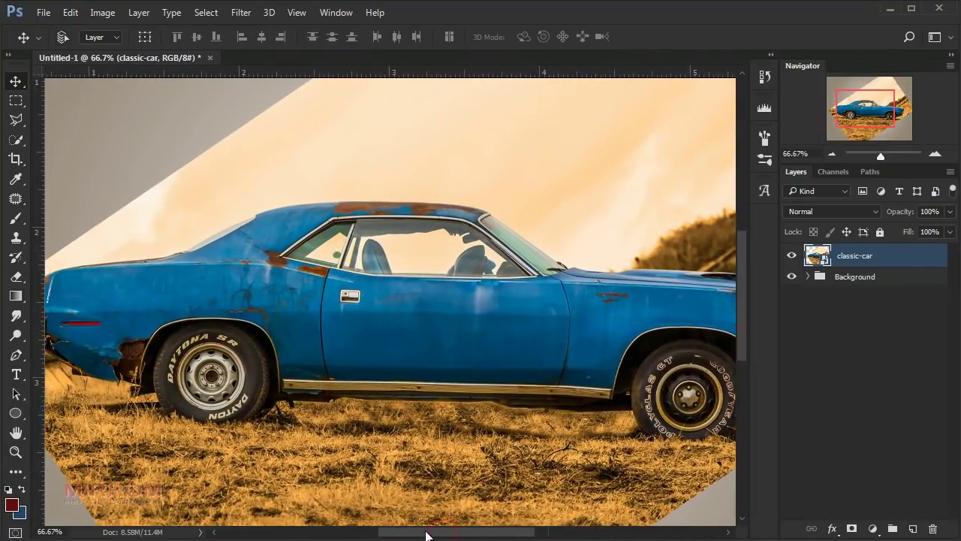
# Select the whole blue car with the Quick Selection tool: body, roof, windows and wheels
pyautogui.moveTo(445, 535); pyautogui.dragTo(425, 535)
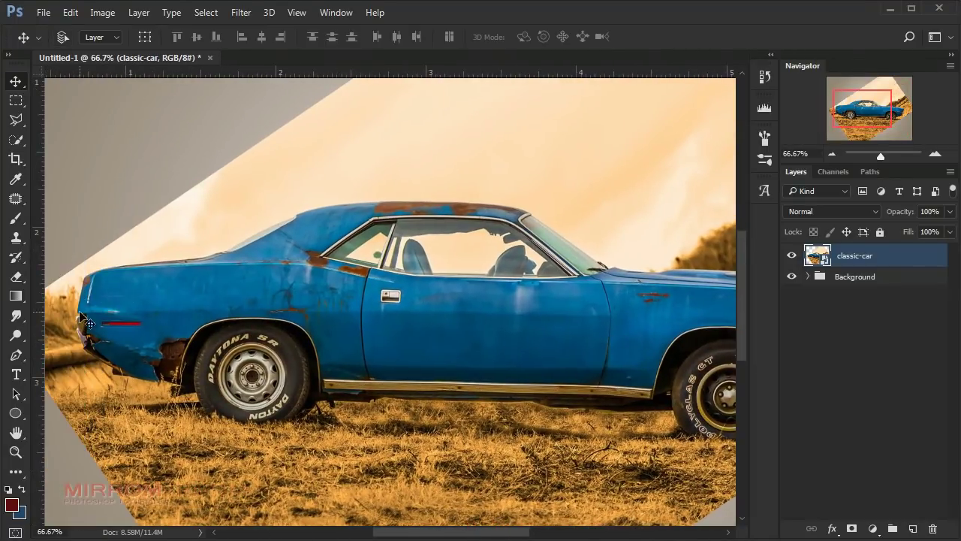
pyautogui.rightClick(13, 149)
pyautogui.click(76, 137)
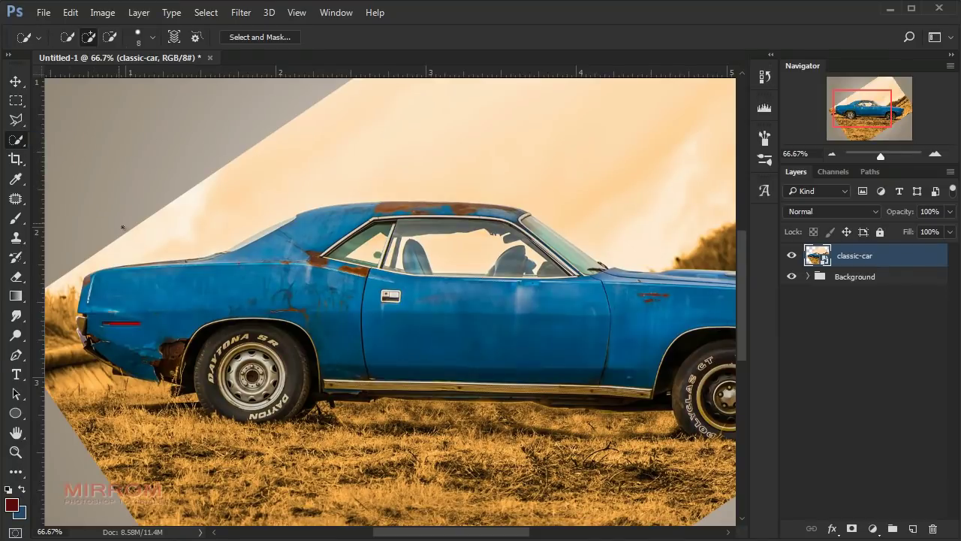
pyautogui.moveTo(233, 283)
pyautogui.mouseDown()
pyautogui.moveTo(144, 285)
pyautogui.moveTo(233, 248)
pyautogui.mouseUp()
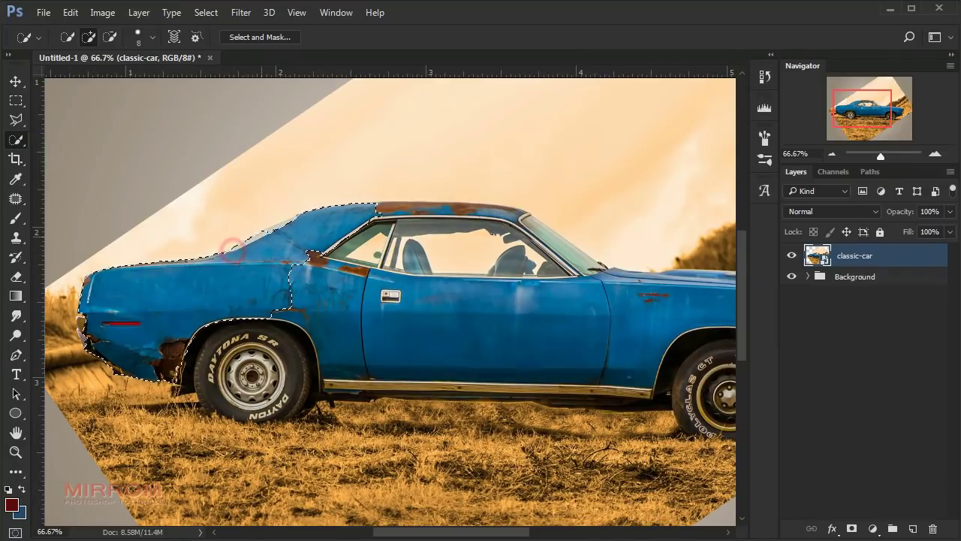
pyautogui.moveTo(323, 218); pyautogui.dragTo(525, 323)
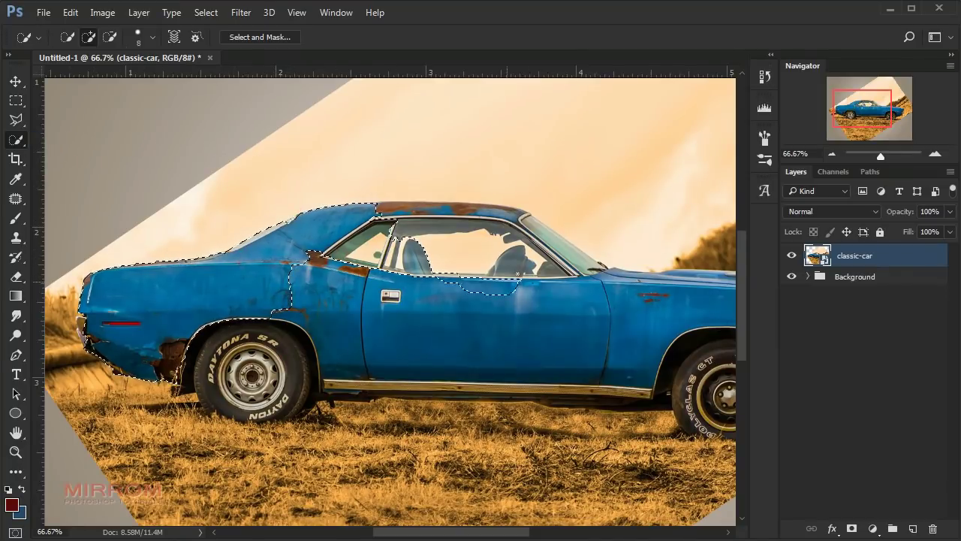
pyautogui.moveTo(465, 248); pyautogui.dragTo(495, 214)
pyautogui.moveTo(255, 376); pyautogui.dragTo(321, 370)
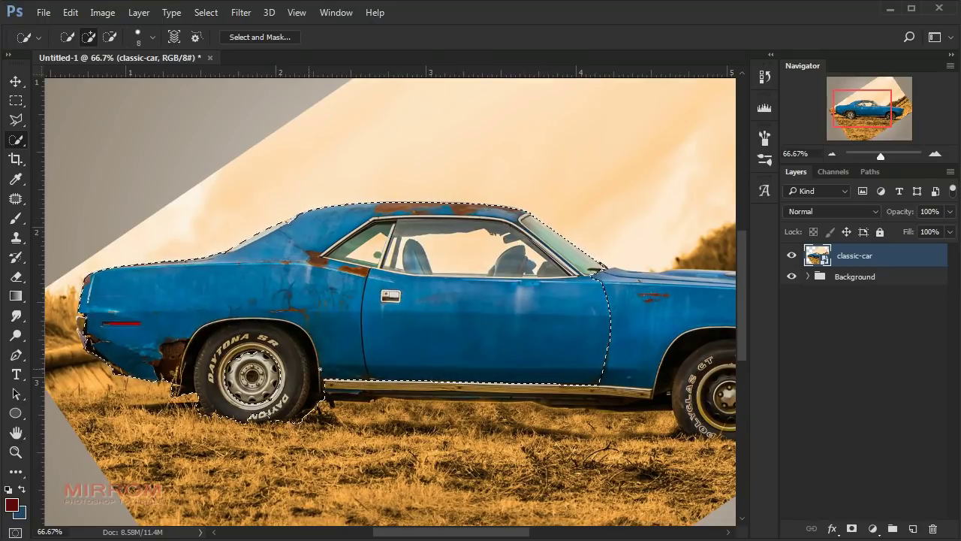
pyautogui.hscroll(5, 627, 327)
pyautogui.press(']')
pyautogui.press(']')
pyautogui.press(']')
pyautogui.moveTo(526, 315); pyautogui.dragTo(565, 384)
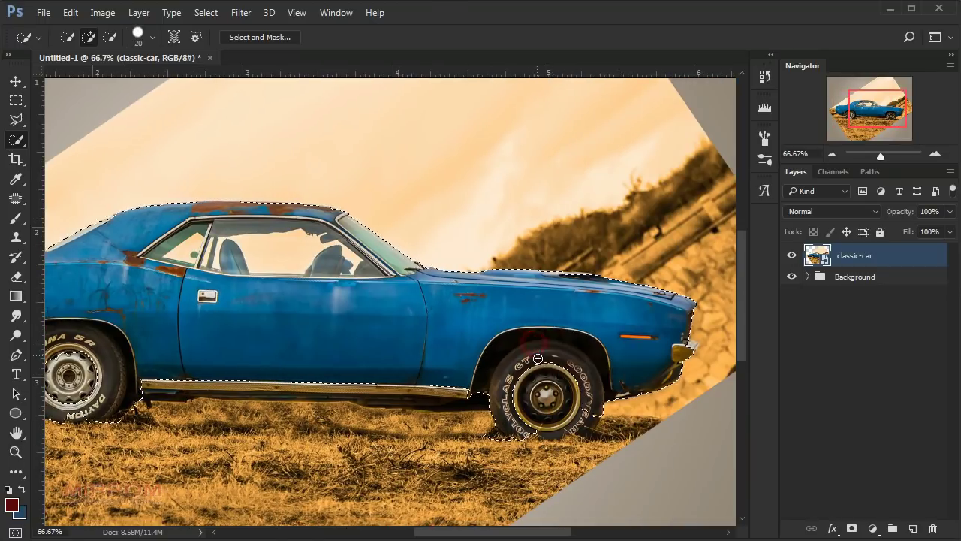
pyautogui.hotkey('ctrl', '+')
pyautogui.hotkey('ctrl', '+')
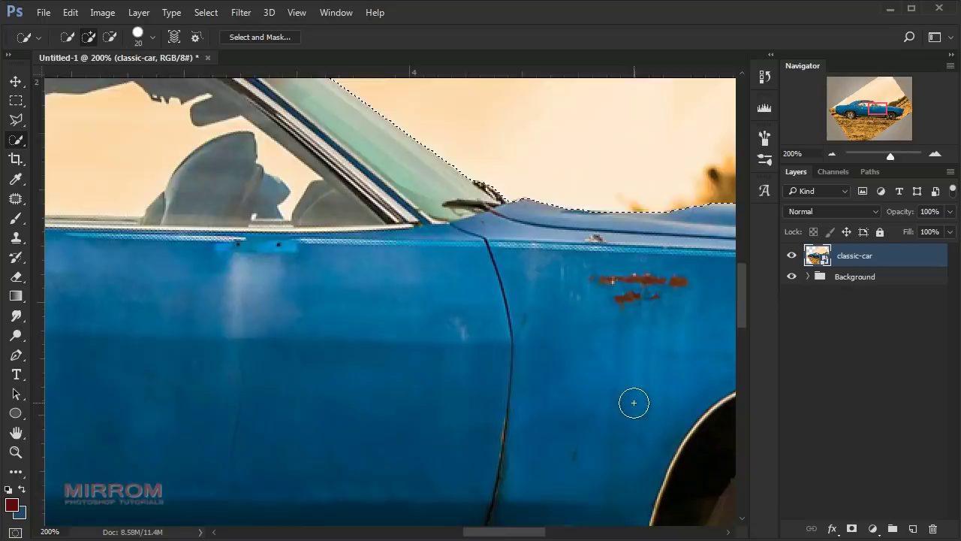
pyautogui.scroll(-3, 676, 394)
pyautogui.press('[')
pyautogui.press('[')
pyautogui.press('[')
pyautogui.moveTo(676, 394); pyautogui.dragTo(371, 286)
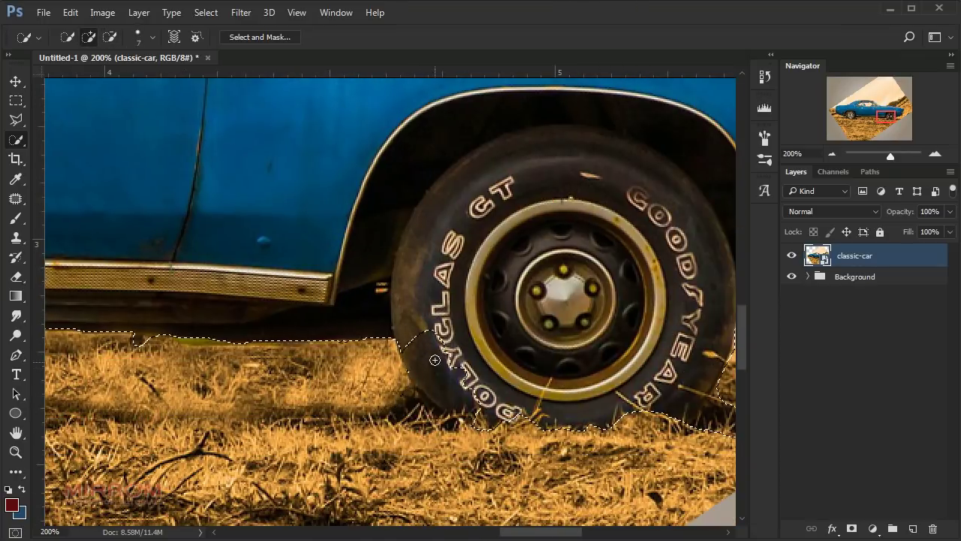
pyautogui.hotkey('ctrl', '0')
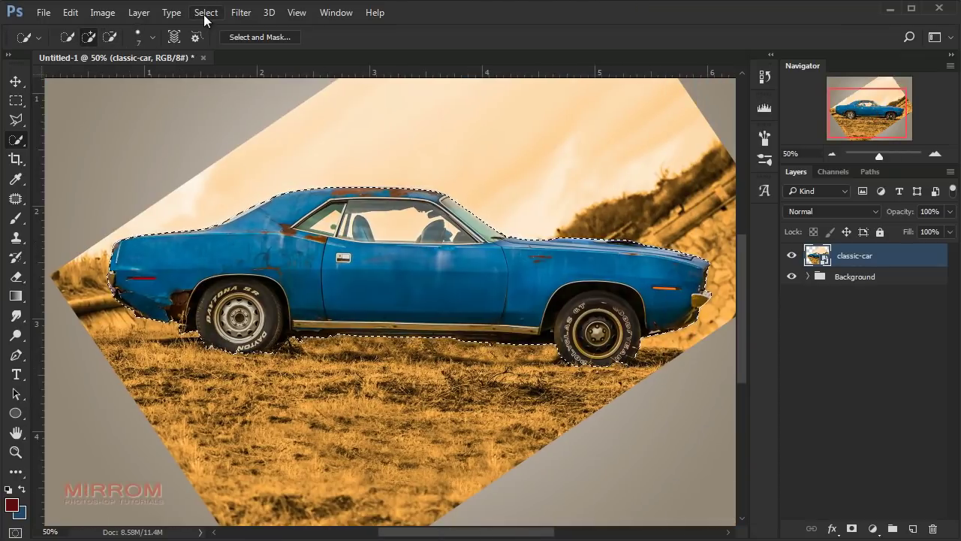
# Contract the selection by 5 pixels, mask out the background, and shift the car down-left
pyautogui.click(206, 12)
pyautogui.moveTo(218, 206)
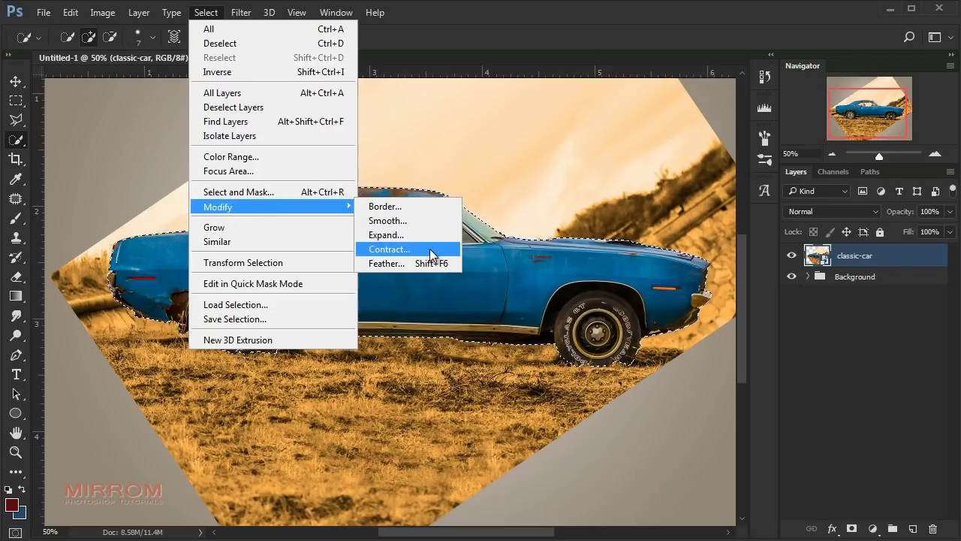
pyautogui.click(432, 255)
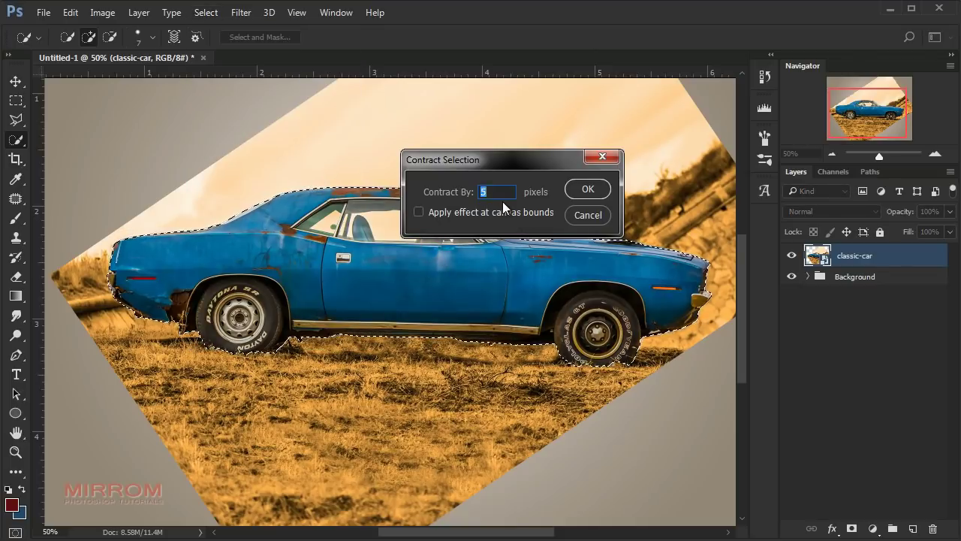
pyautogui.click(586, 189)
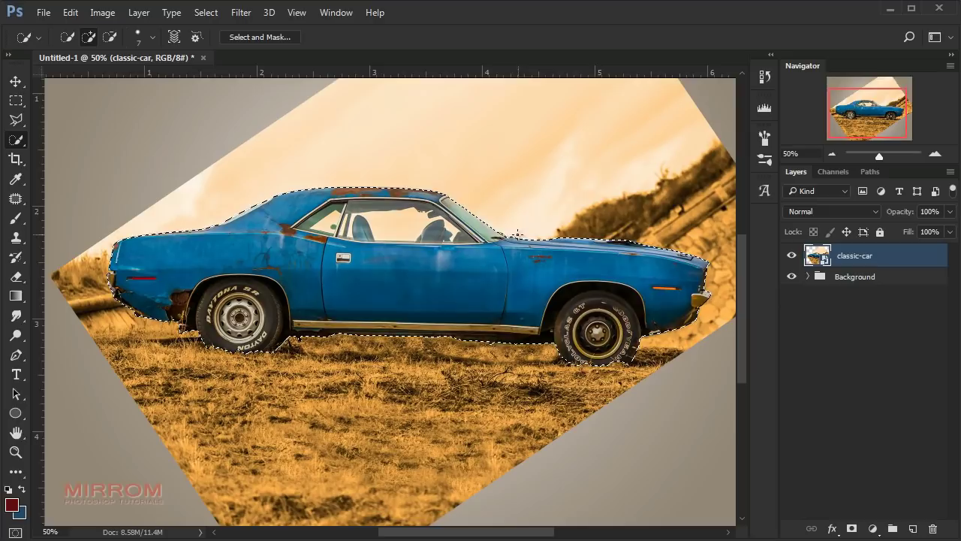
pyautogui.click(851, 529)
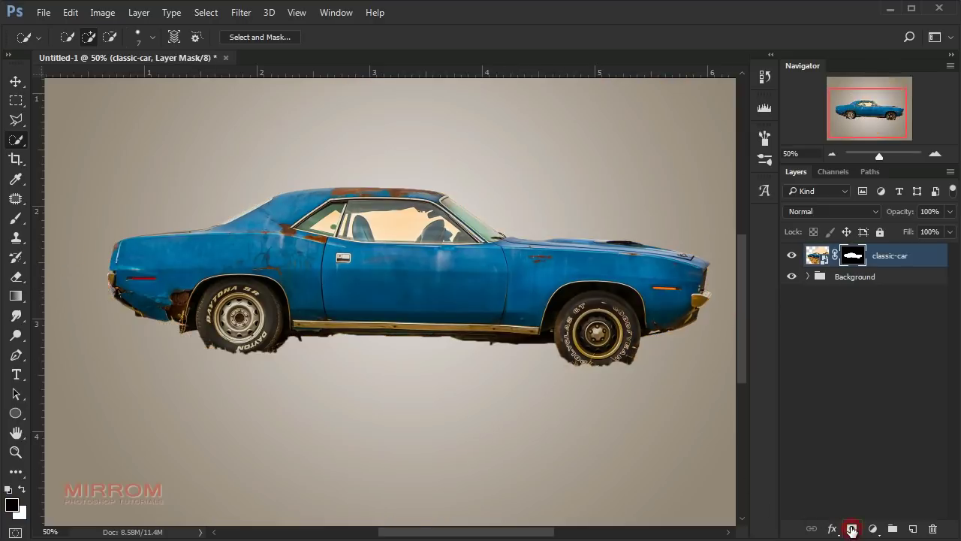
pyautogui.press('v')
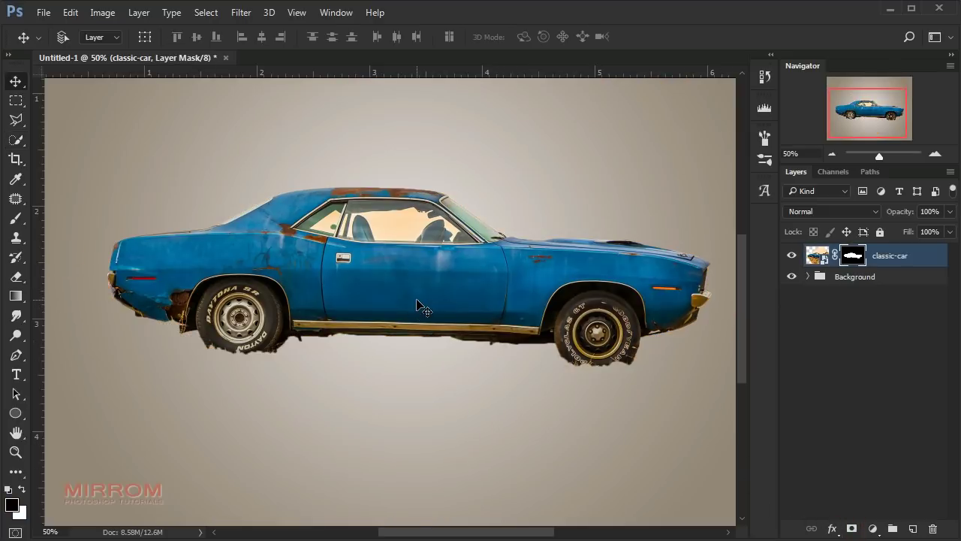
pyautogui.moveTo(422, 302); pyautogui.dragTo(398, 320)
# Rotate the car about -1.68°, scale it to 90.60%, and centre it on the canvas
pyautogui.hotkey('ctrl', '-')
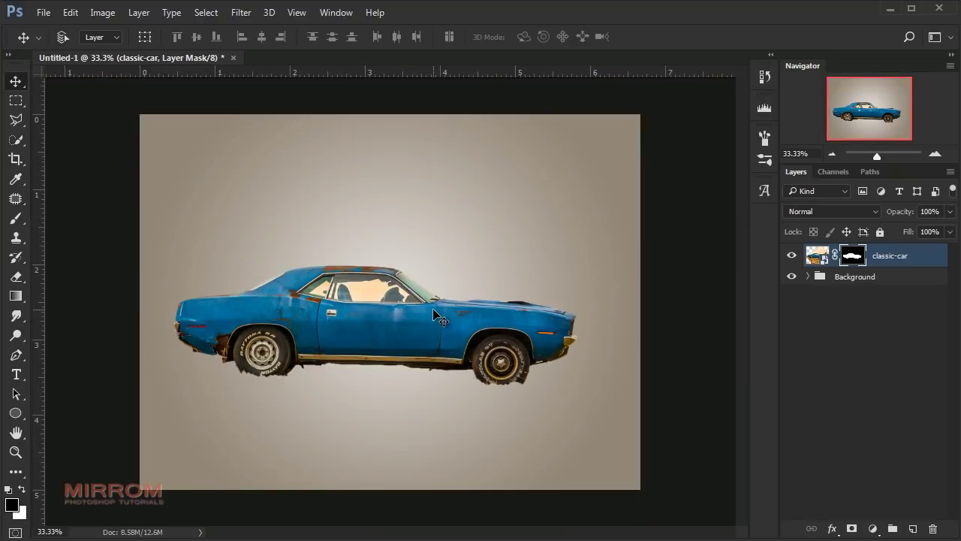
pyautogui.hotkey('ctrl', 't')
pyautogui.moveTo(668, 319); pyautogui.dragTo(670, 312)
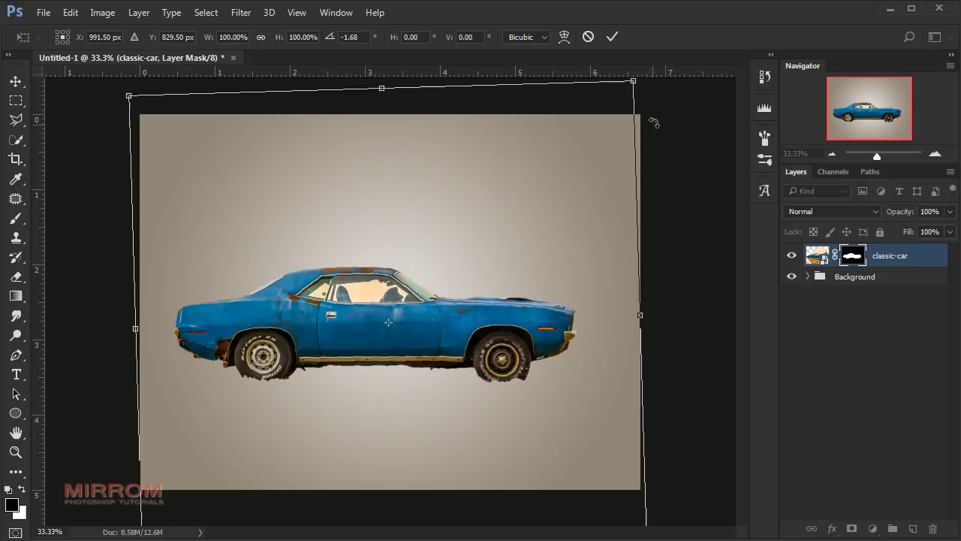
pyautogui.moveTo(634, 81); pyautogui.dragTo(593, 132)
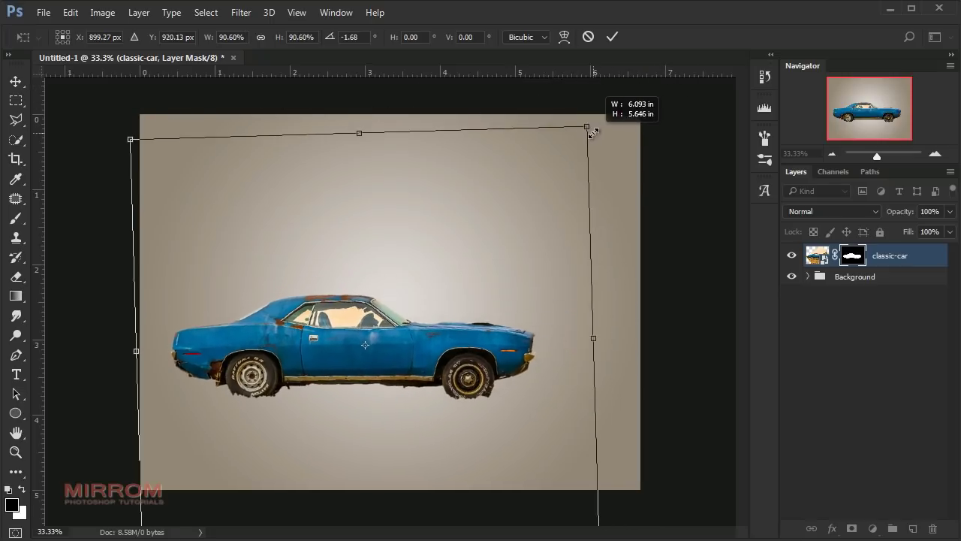
pyautogui.click(612, 36)
pyautogui.moveTo(381, 335)
pyautogui.mouseDown()
pyautogui.moveTo(406, 306)
pyautogui.moveTo(435, 297)
pyautogui.mouseUp()
pyautogui.hotkey('ctrl', 't')
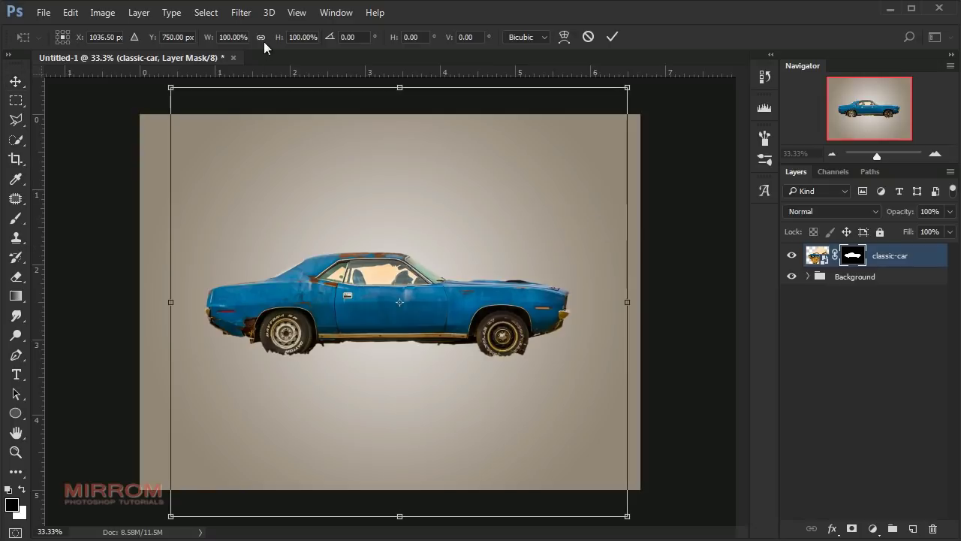
pyautogui.moveTo(242, 36); pyautogui.dragTo(229, 37)
pyautogui.click(609, 36)
pyautogui.moveTo(519, 285); pyautogui.dragTo(525, 294)
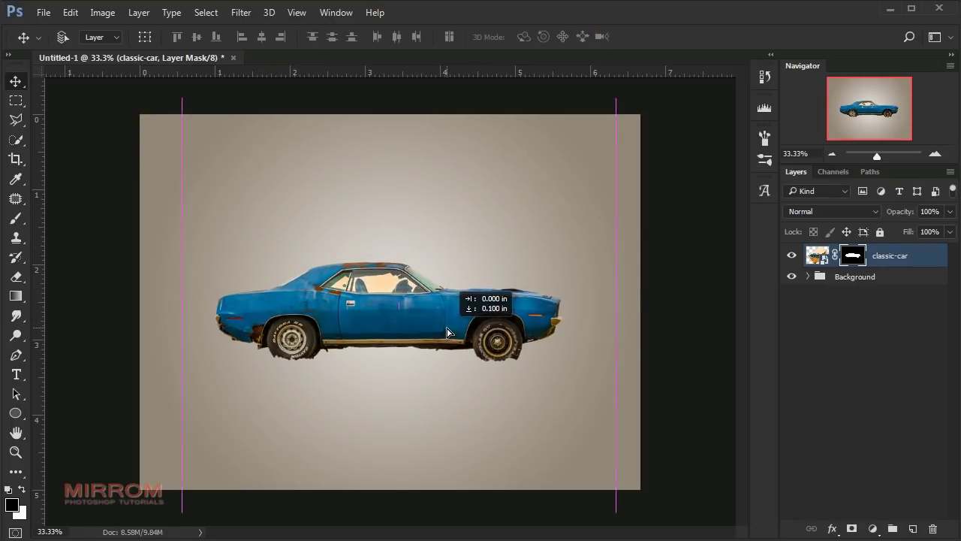
pyautogui.rightClick(913, 258)
# Rasterize the classic-car layer and apply its layer mask, then zoom in on the car
pyautogui.click(700, 333)
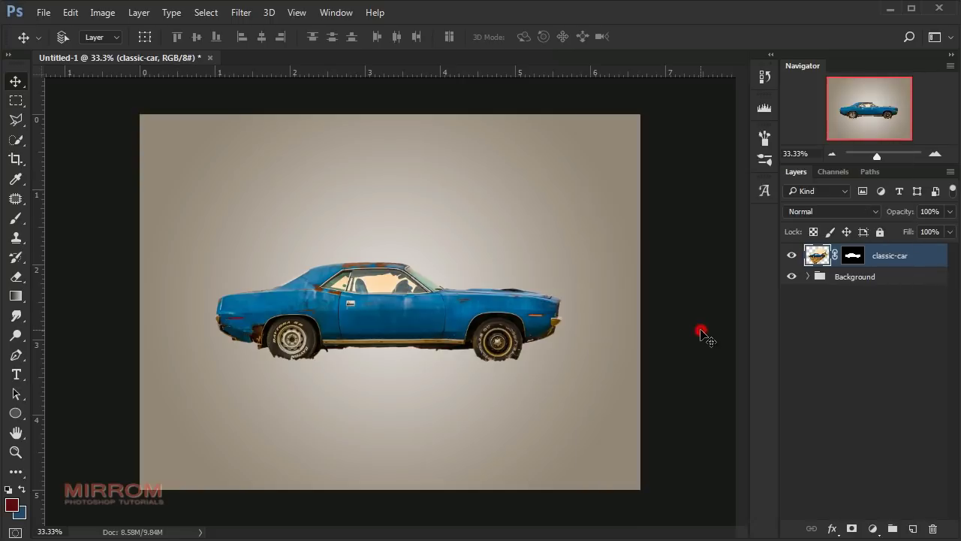
pyautogui.rightClick(853, 257)
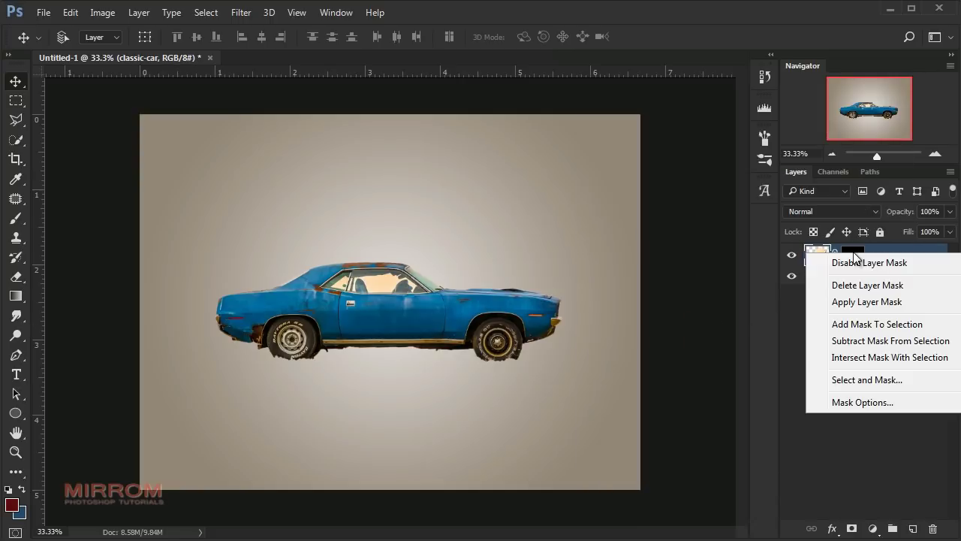
pyautogui.click(851, 308)
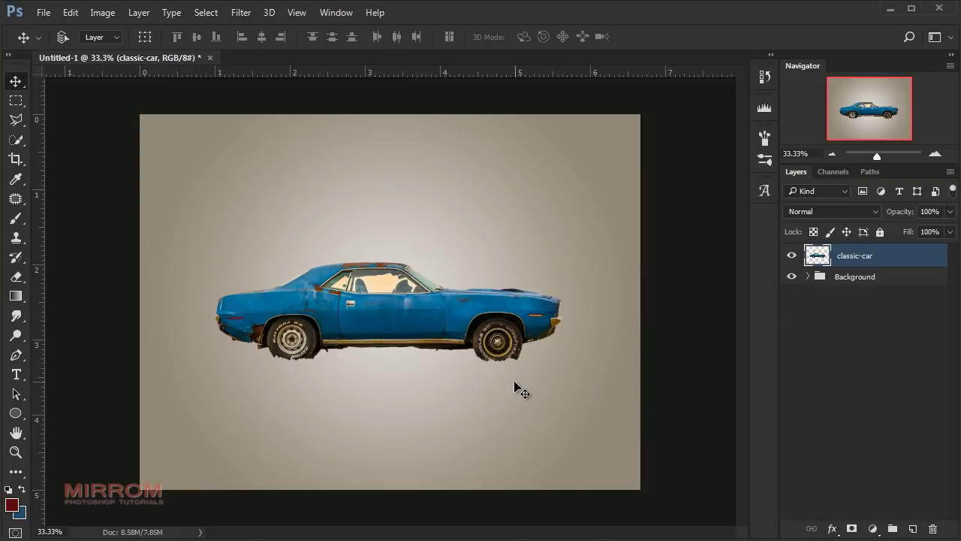
pyautogui.hotkey('ctrl', '+')
pyautogui.hotkey('ctrl', '+')
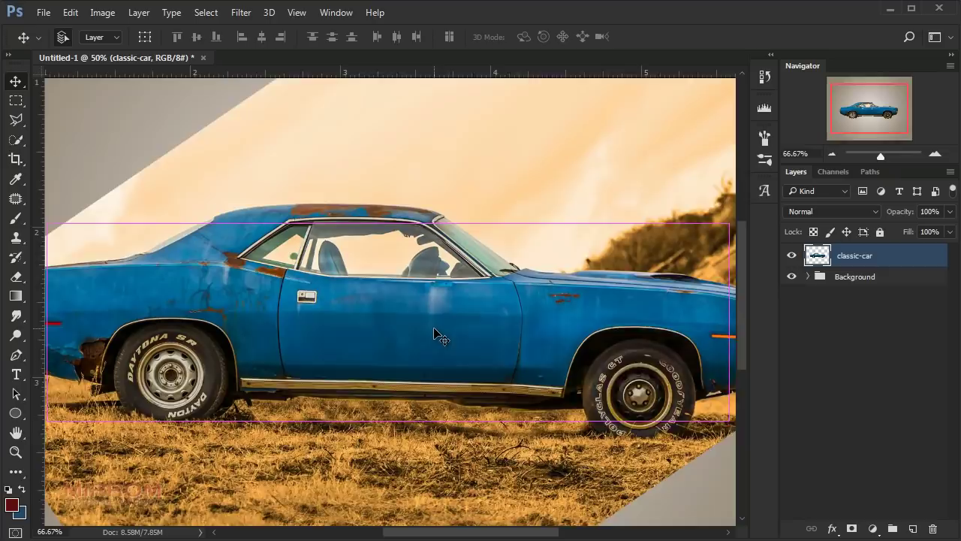
pyautogui.moveTo(417, 532); pyautogui.dragTo(405, 532)
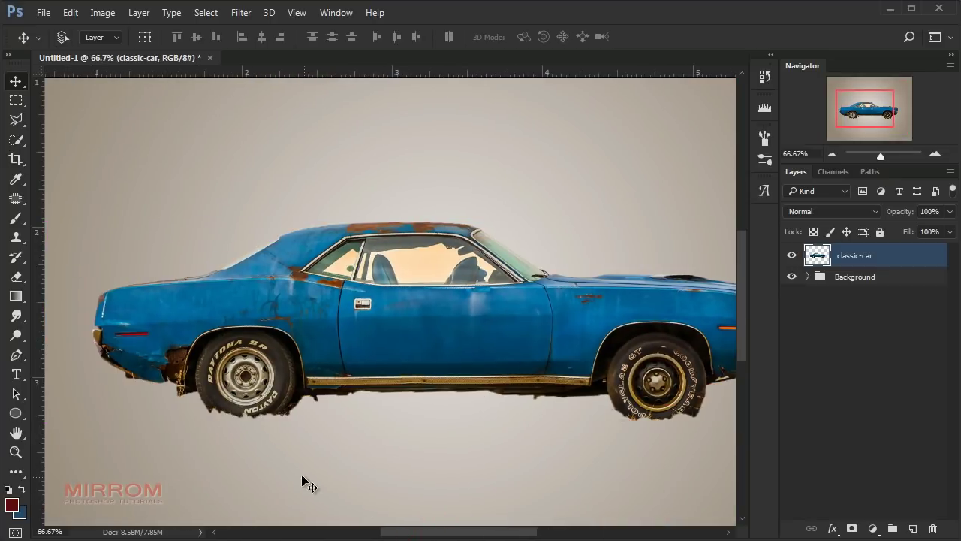
pyautogui.hotkey('ctrl', '+')
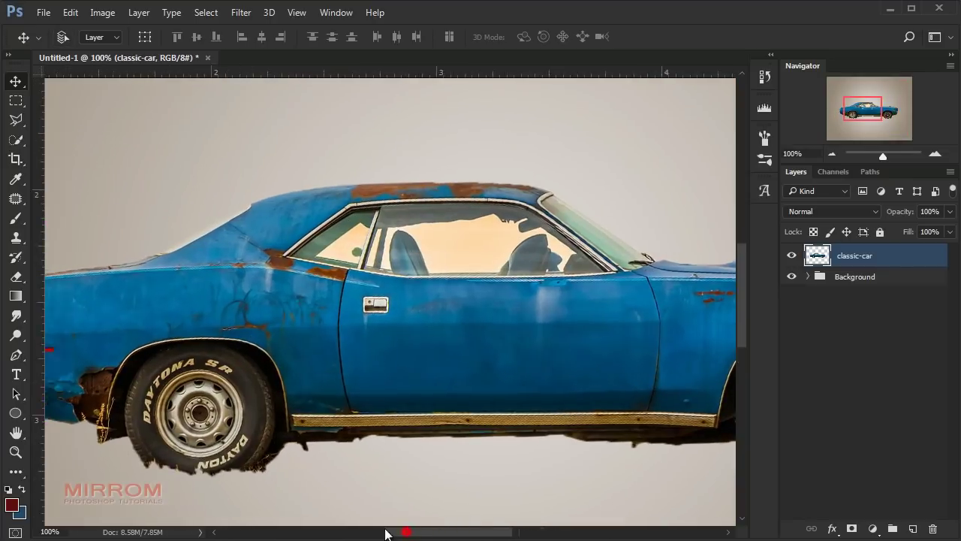
pyautogui.moveTo(424, 530); pyautogui.dragTo(378, 530)
pyautogui.scroll(-1, 391, 471)
# Draw a closed Pen path around the upper half of the tire and wheel arch
pyautogui.hotkey('ctrl', '+')
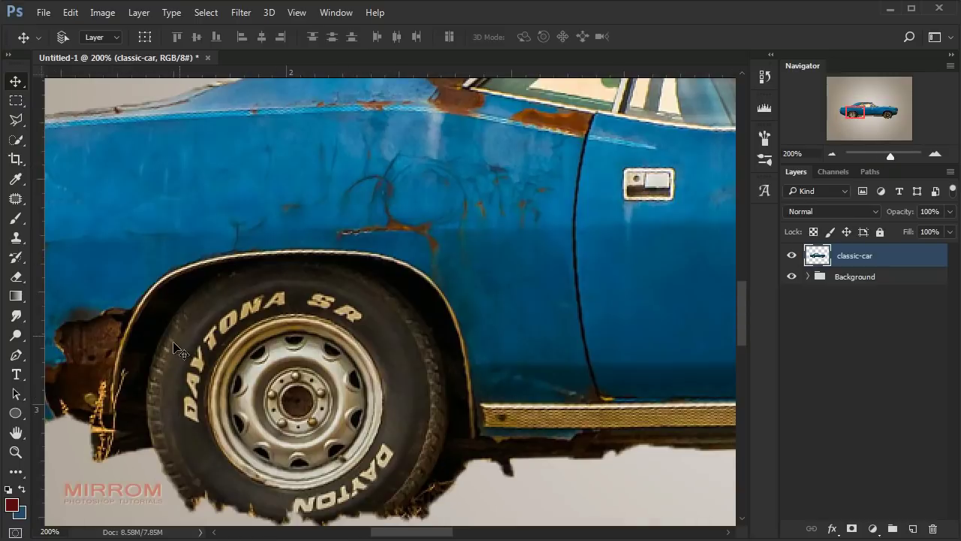
pyautogui.click(16, 354)
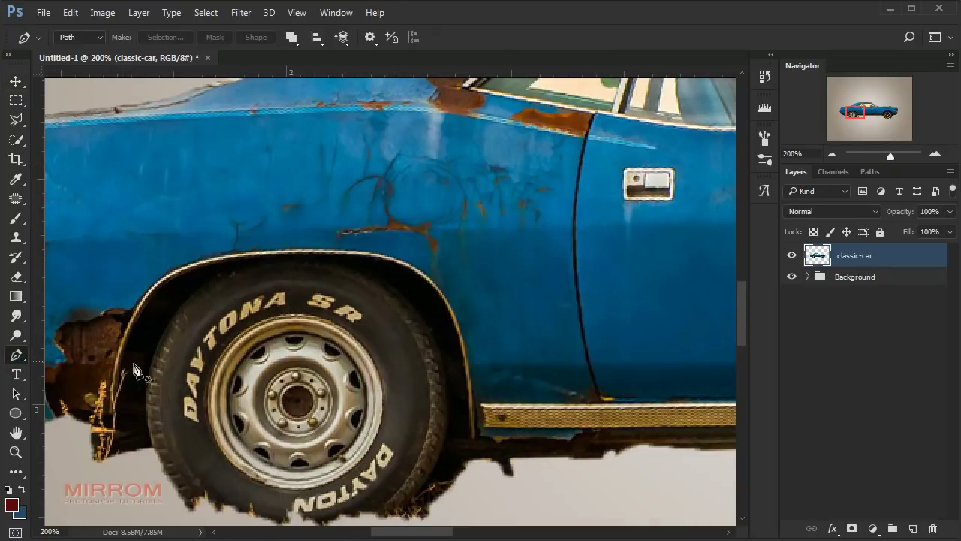
pyautogui.click(154, 354)
pyautogui.moveTo(278, 259); pyautogui.dragTo(371, 256)
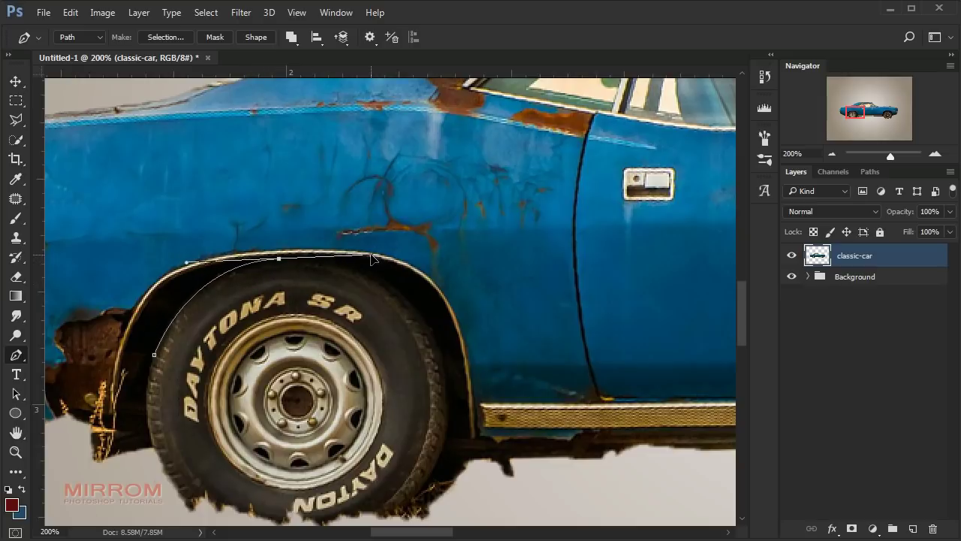
pyautogui.moveTo(443, 364); pyautogui.dragTo(445, 386)
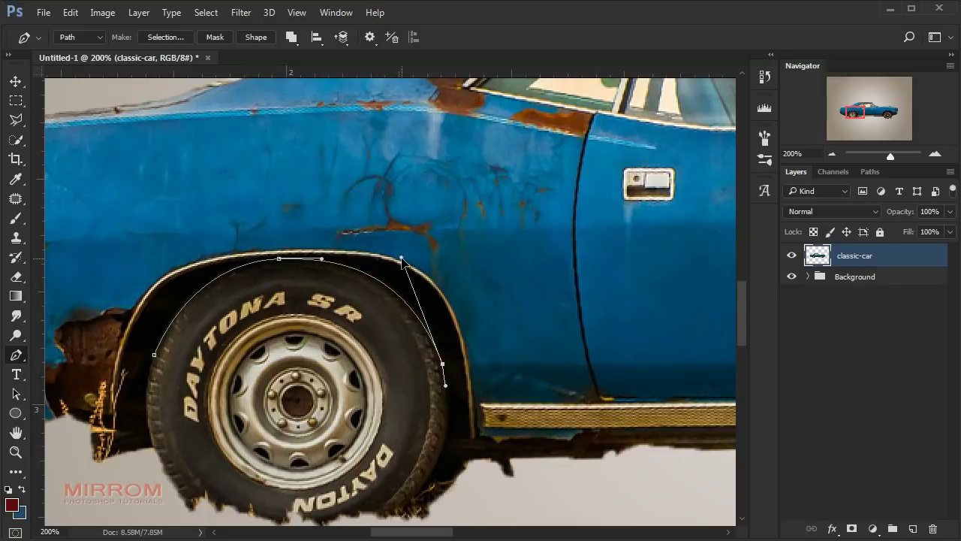
pyautogui.click(412, 392)
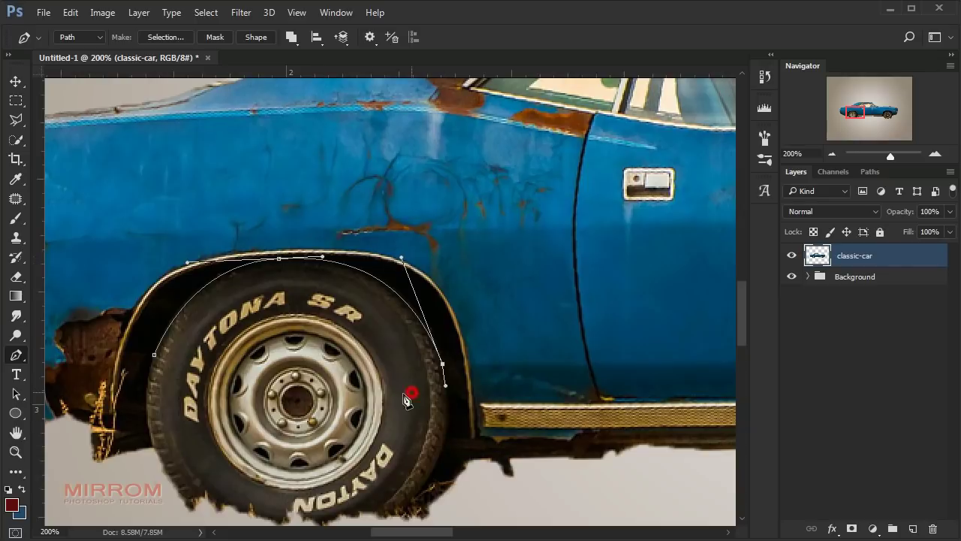
pyautogui.click(175, 379)
pyautogui.click(154, 355)
# Convert the path to a selection and paste the tire area in place as Layer 1
pyautogui.rightClick(323, 309)
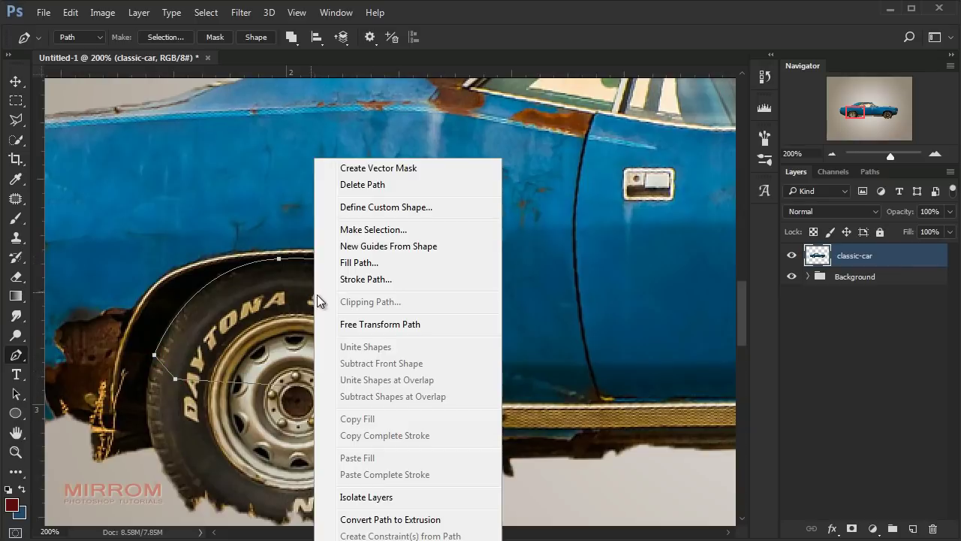
pyautogui.click(370, 229)
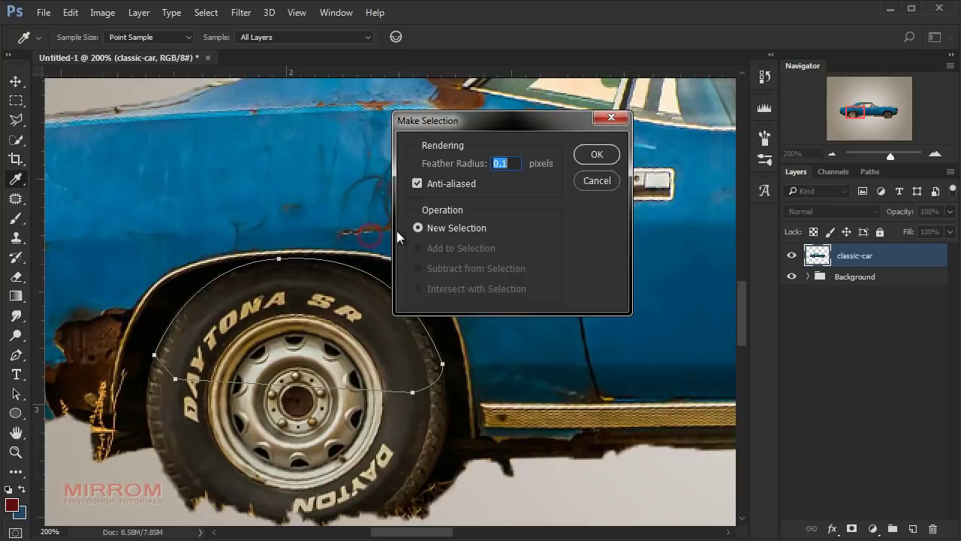
pyautogui.click(591, 158)
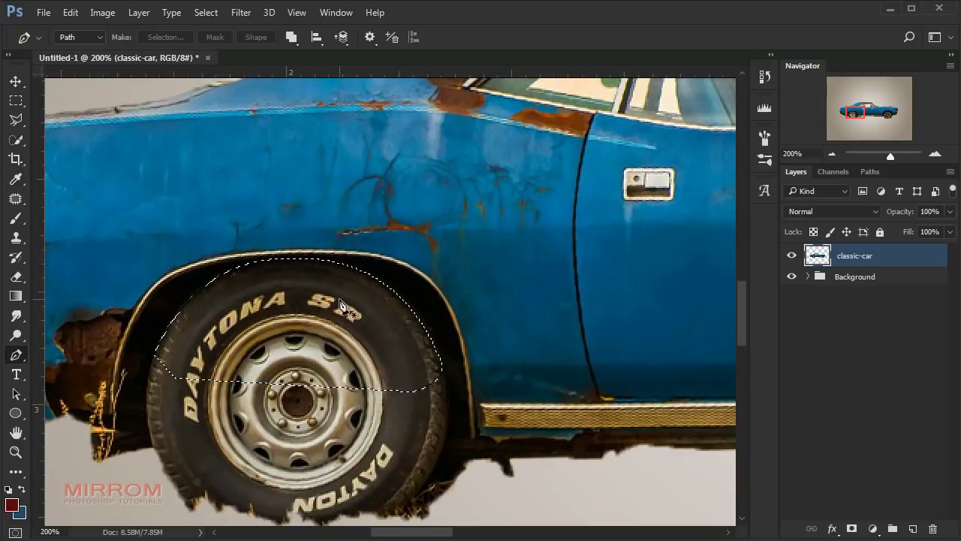
pyautogui.click(70, 13)
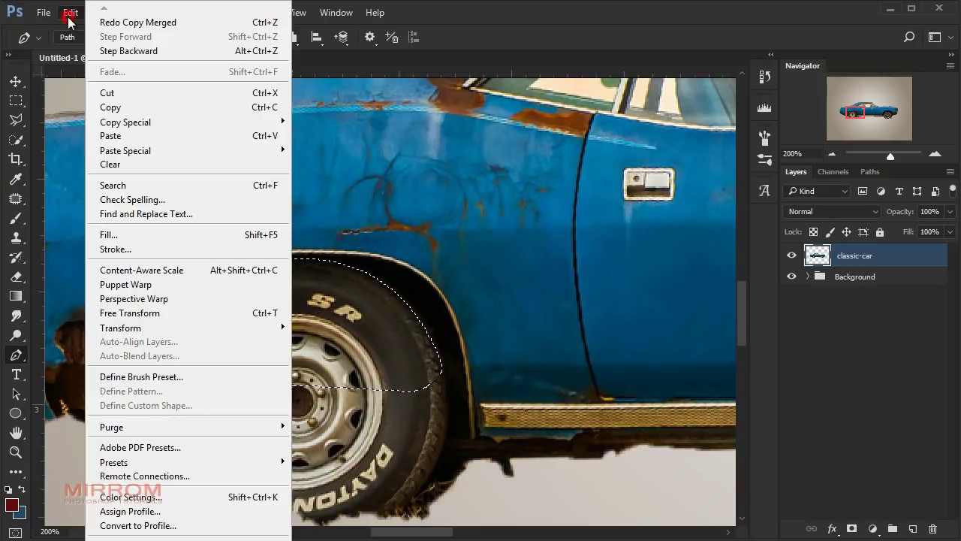
pyautogui.moveTo(125, 150)
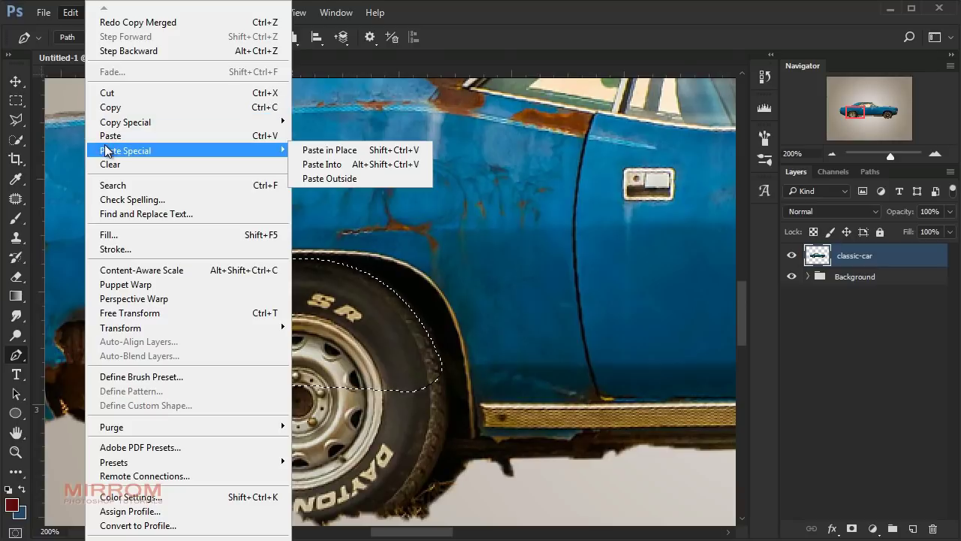
pyautogui.click(334, 149)
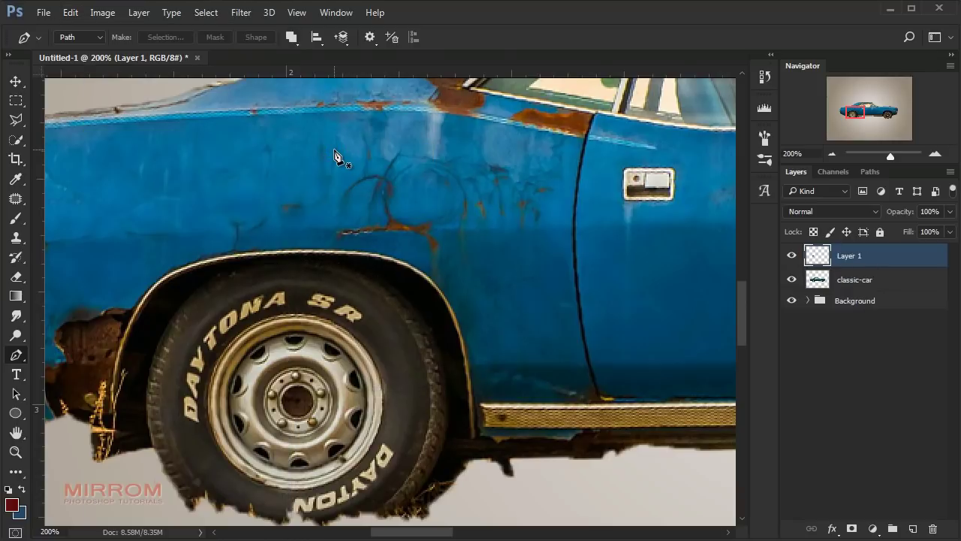
# Flip the tire copy vertically, rotate it to 177.76°, and fit it below the wheel
pyautogui.press('v')
pyautogui.moveTo(275, 268)
pyautogui.mouseDown()
pyautogui.moveTo(318, 260)
pyautogui.moveTo(302, 287)
pyautogui.mouseUp()
pyautogui.scroll(-3, 317, 260)
pyautogui.hotkey('ctrl', 't')
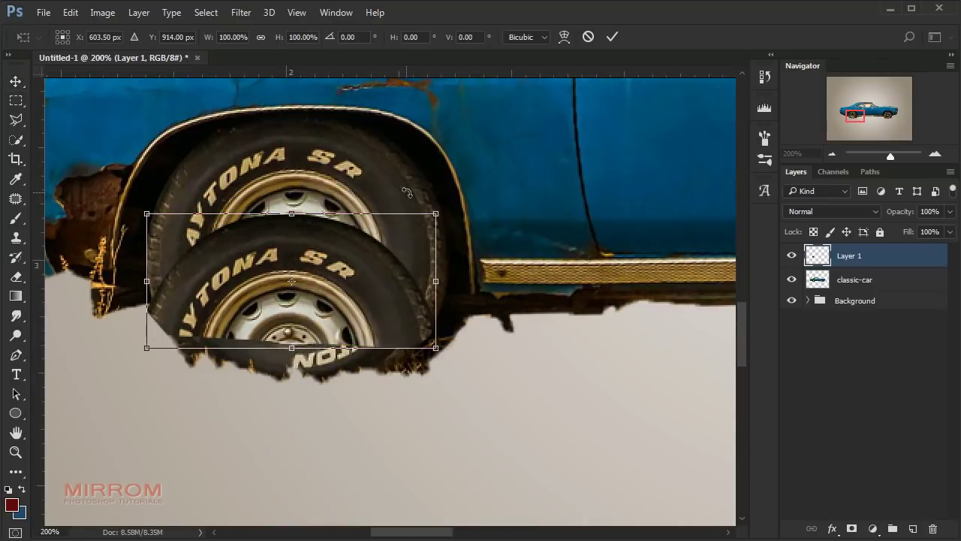
pyautogui.rightClick(373, 240)
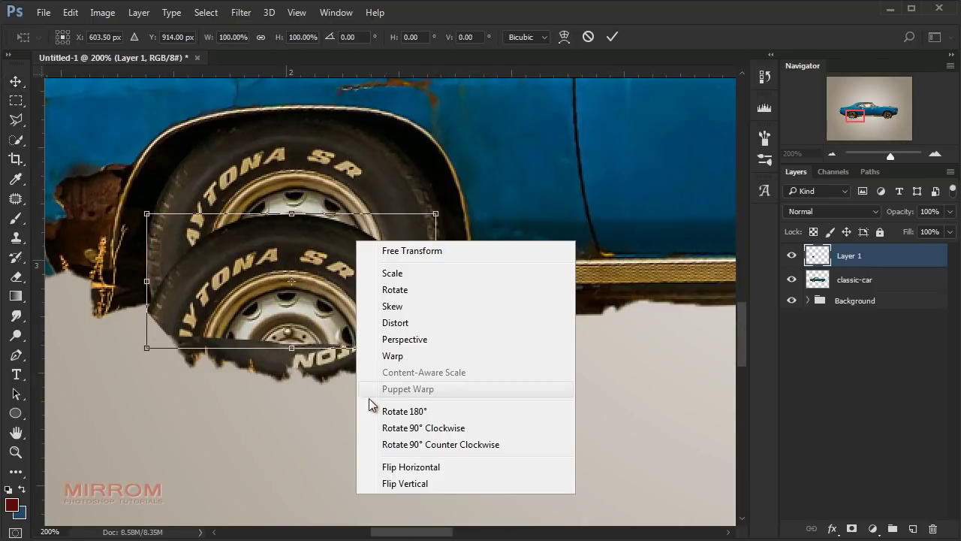
pyautogui.click(377, 485)
pyautogui.moveTo(371, 295); pyautogui.dragTo(386, 361)
pyautogui.moveTo(552, 292); pyautogui.dragTo(570, 264)
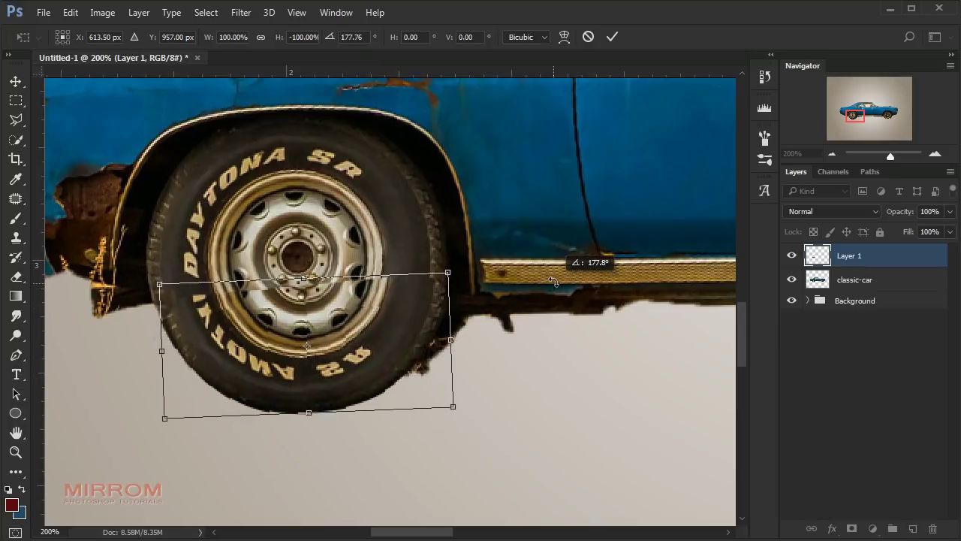
pyautogui.moveTo(413, 318); pyautogui.dragTo(408, 306)
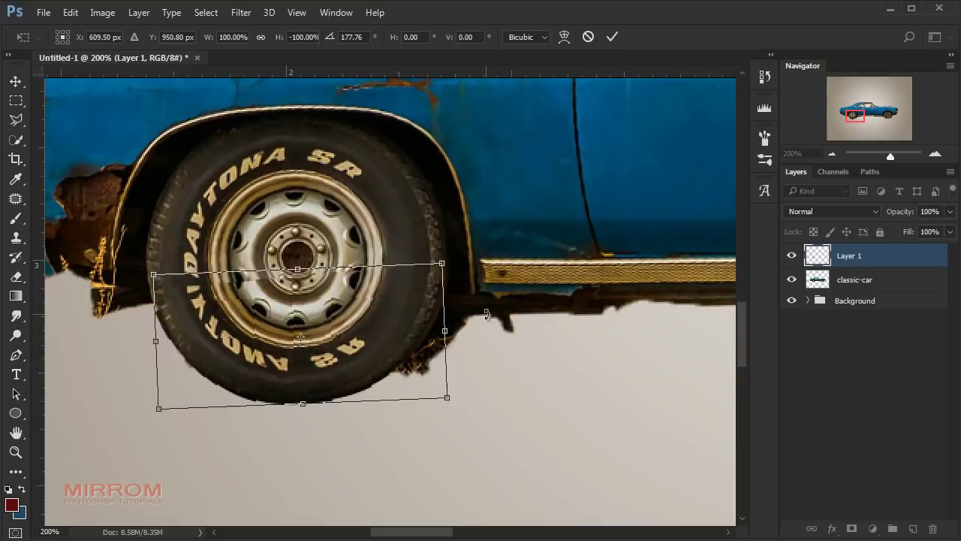
pyautogui.press('Return')
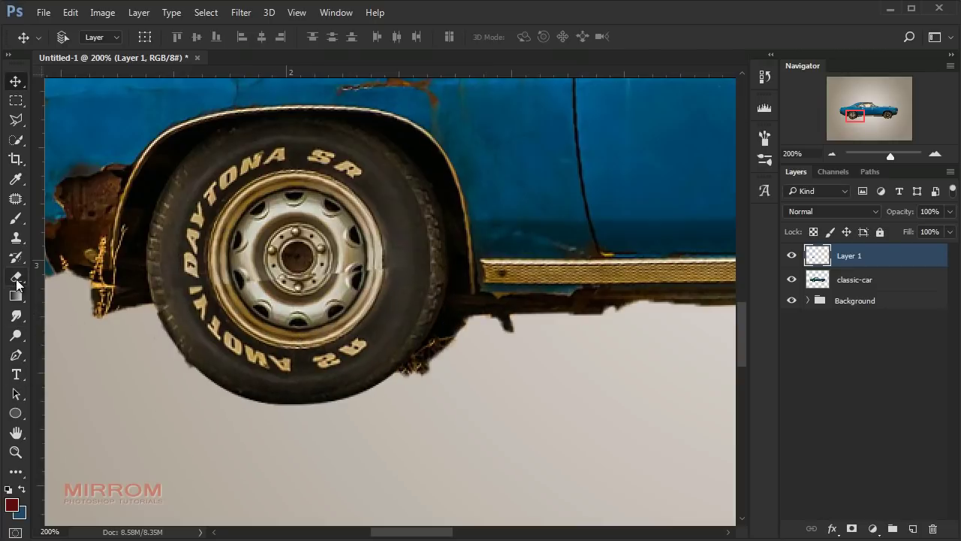
# Erase the overlap with a soft eraser to reveal the lettering, then merge Layer 1 into classic-car
pyautogui.moveTo(15, 276); pyautogui.dragTo(58, 277)
pyautogui.rightClick(275, 200)
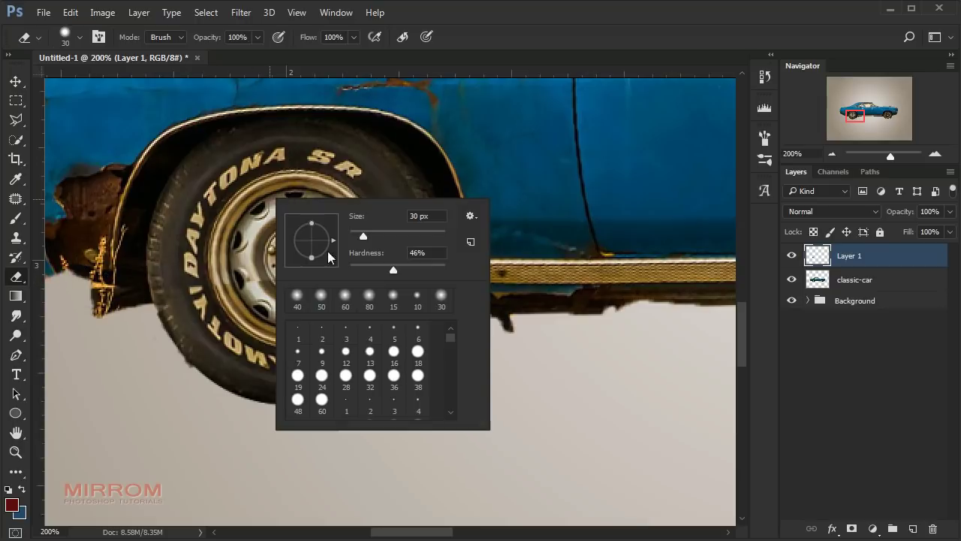
pyautogui.press('Return')
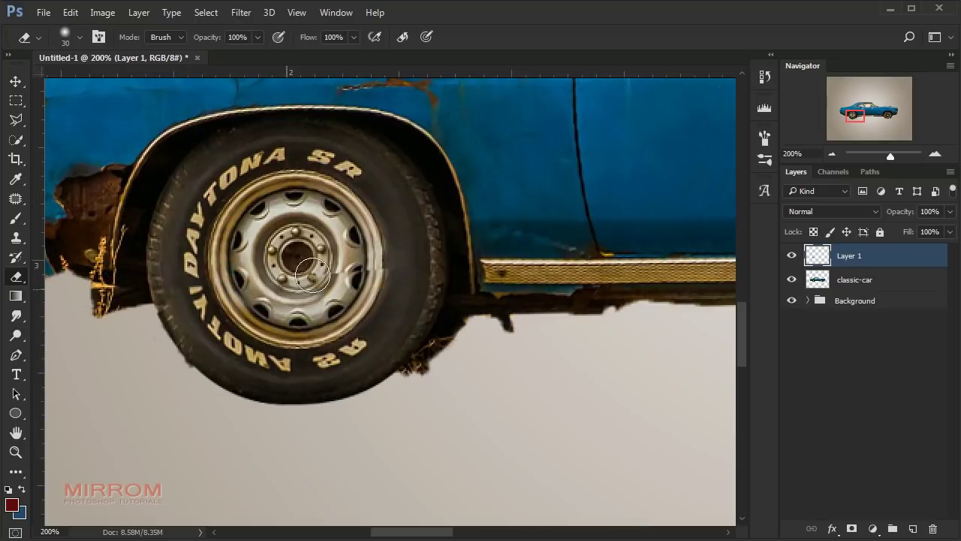
pyautogui.moveTo(323, 313)
pyautogui.mouseDown()
pyautogui.moveTo(204, 297)
pyautogui.moveTo(380, 312)
pyautogui.moveTo(403, 293)
pyautogui.moveTo(180, 241)
pyautogui.mouseUp()
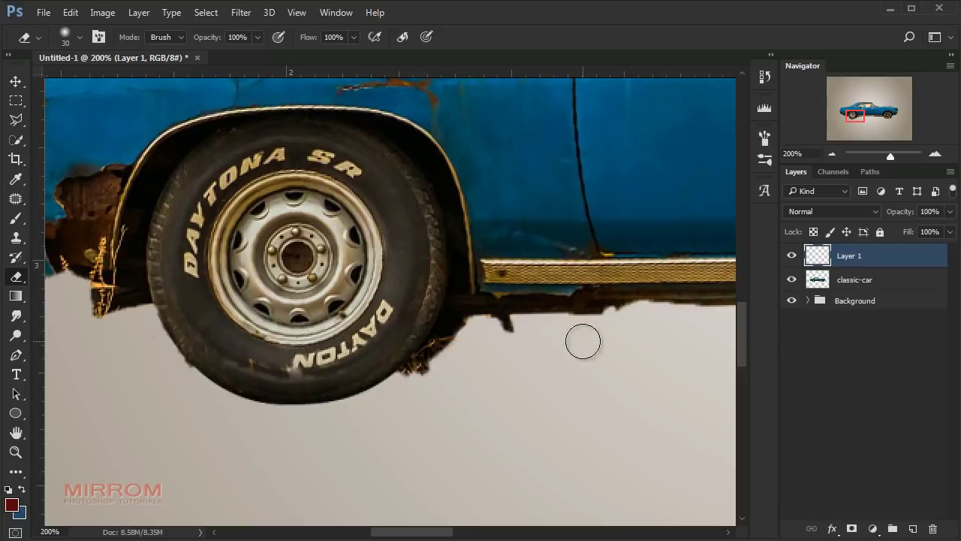
pyautogui.hotkey('ctrl', 'e')
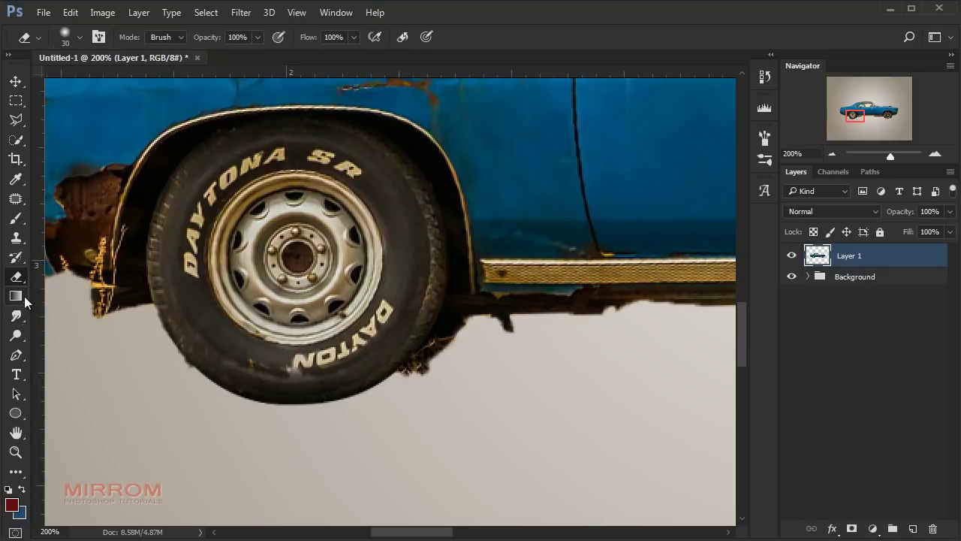
# Patch the lower tire with texture cloned using the Clone Stamp tool
pyautogui.click(18, 198)
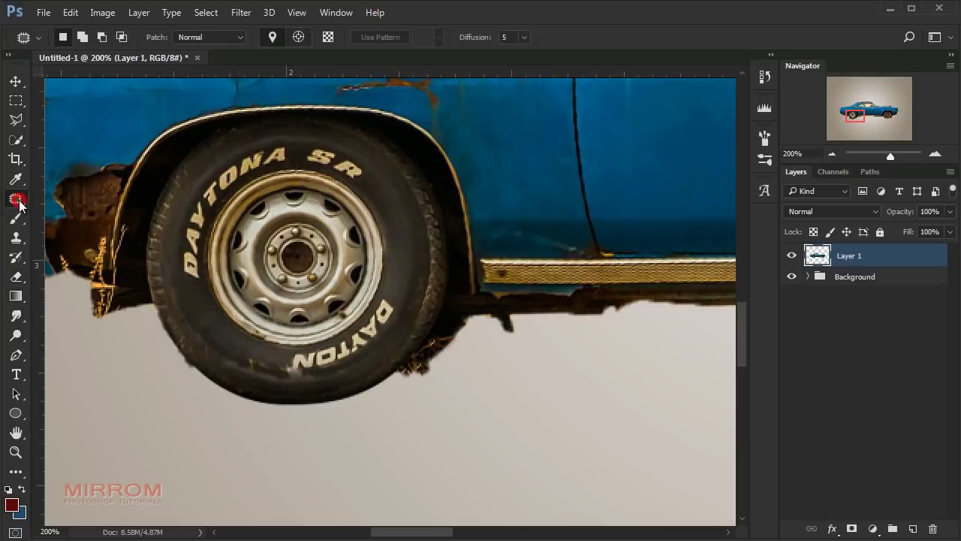
pyautogui.rightClick(17, 198)
pyautogui.click(17, 238)
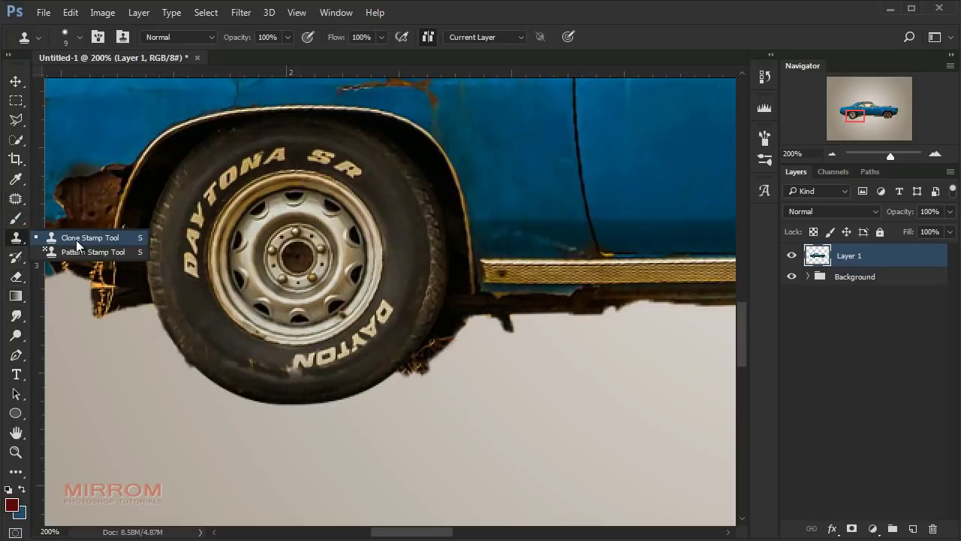
pyautogui.click(79, 238)
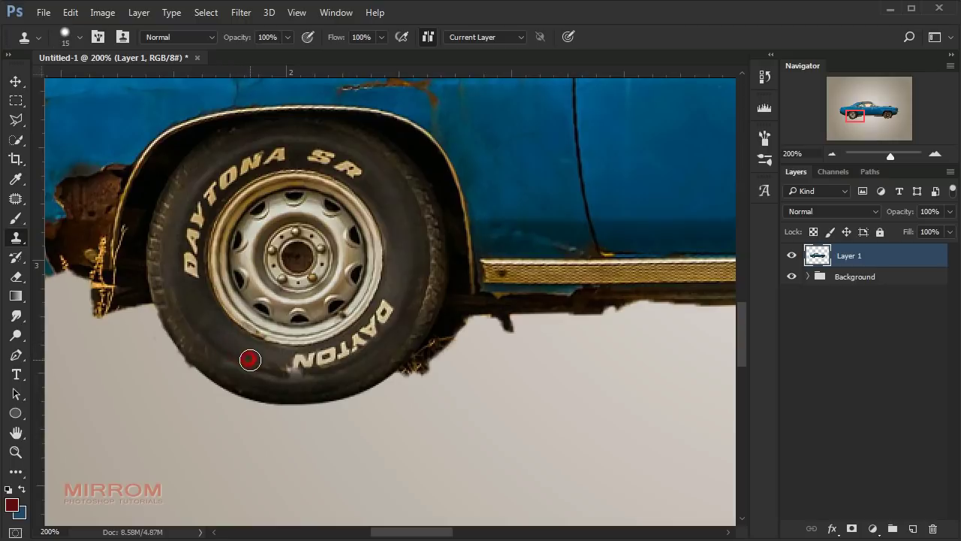
pyautogui.keyDown('alt'); pyautogui.click(250, 360); pyautogui.keyUp('alt')
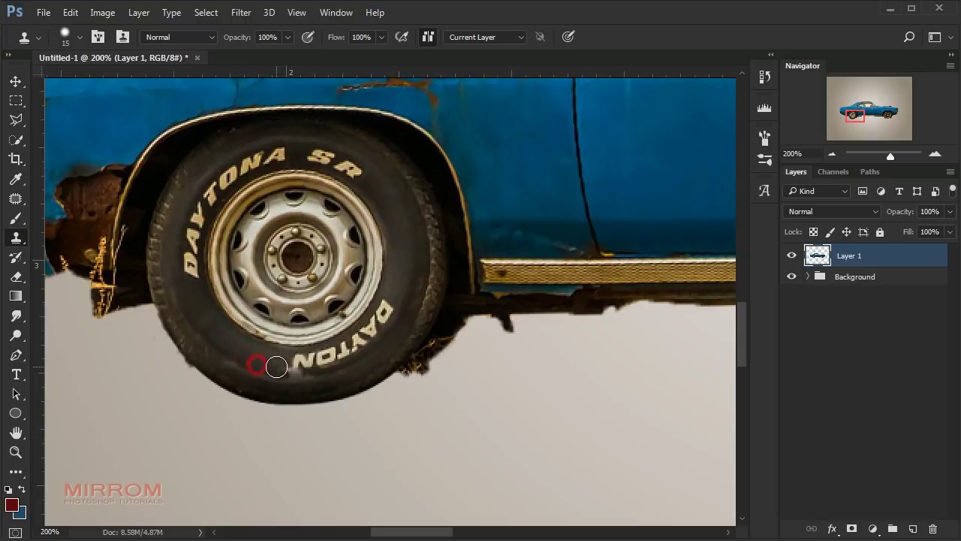
pyautogui.keyDown('alt'); pyautogui.click(231, 359); pyautogui.keyUp('alt')
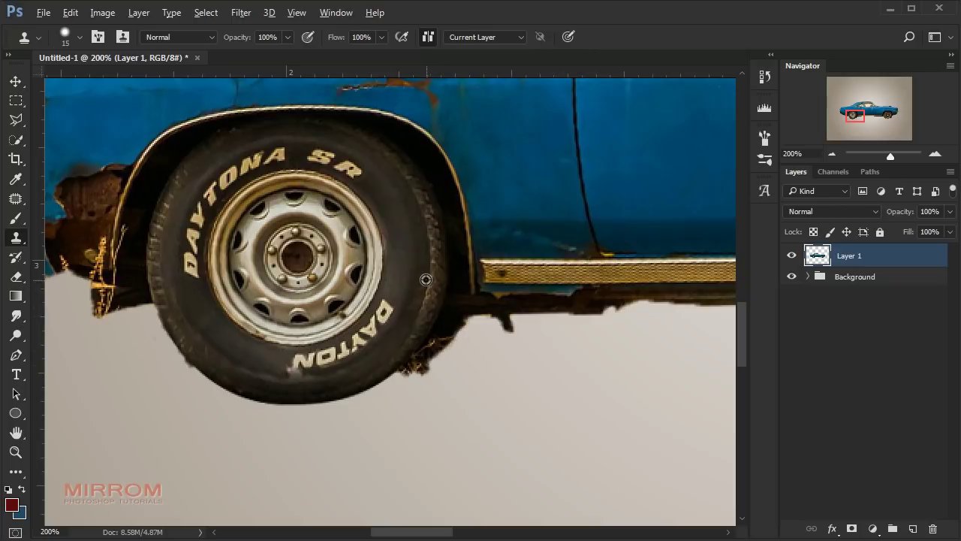
# Select the peach backdrop showing through the car's side windows by colour
pyautogui.press('v')
pyautogui.hotkey('ctrl', '-')
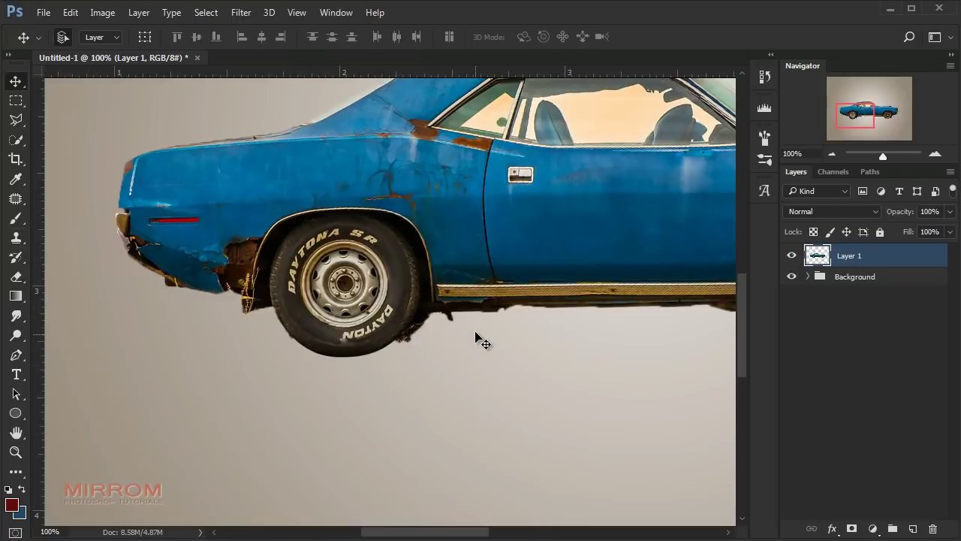
pyautogui.hotkey('ctrl', '-')
pyautogui.hotkey('ctrl', '+')
pyautogui.hotkey('ctrl', '+')
pyautogui.hotkey('ctrl', '-')
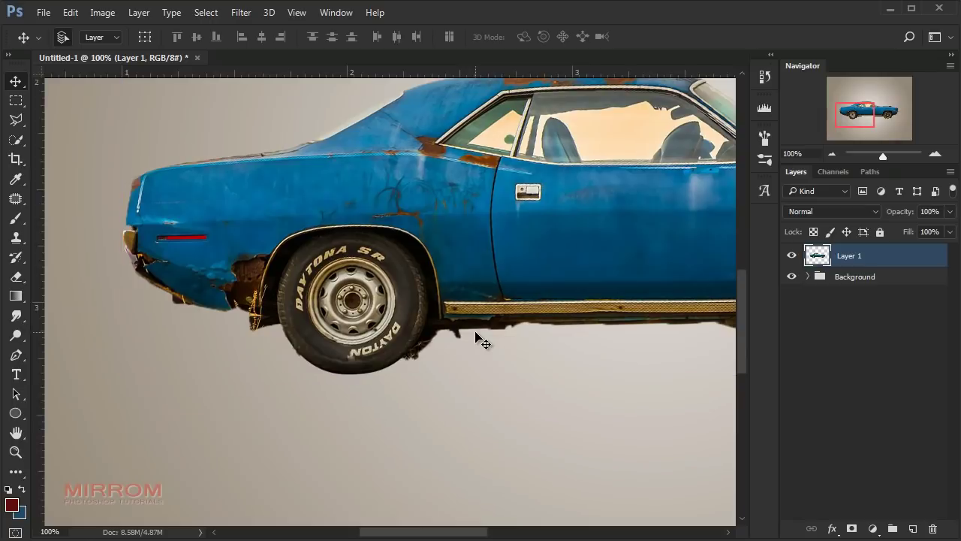
pyautogui.hotkey('ctrl', '-')
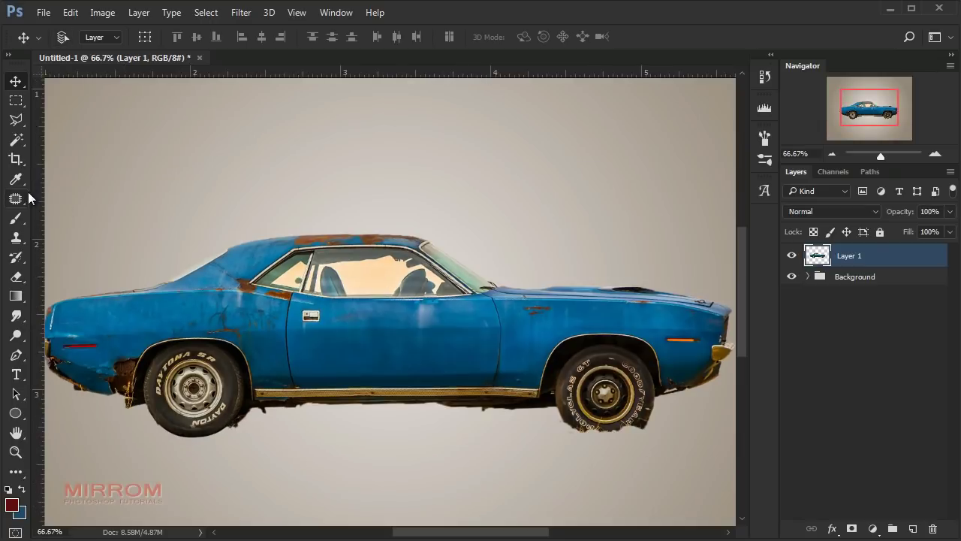
pyautogui.click(16, 139)
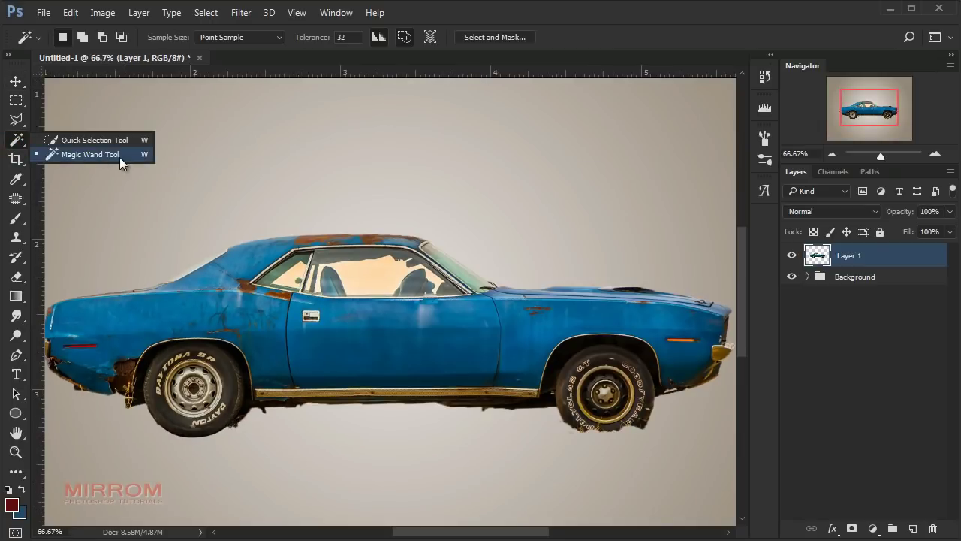
pyautogui.click(120, 154)
pyautogui.click(353, 280)
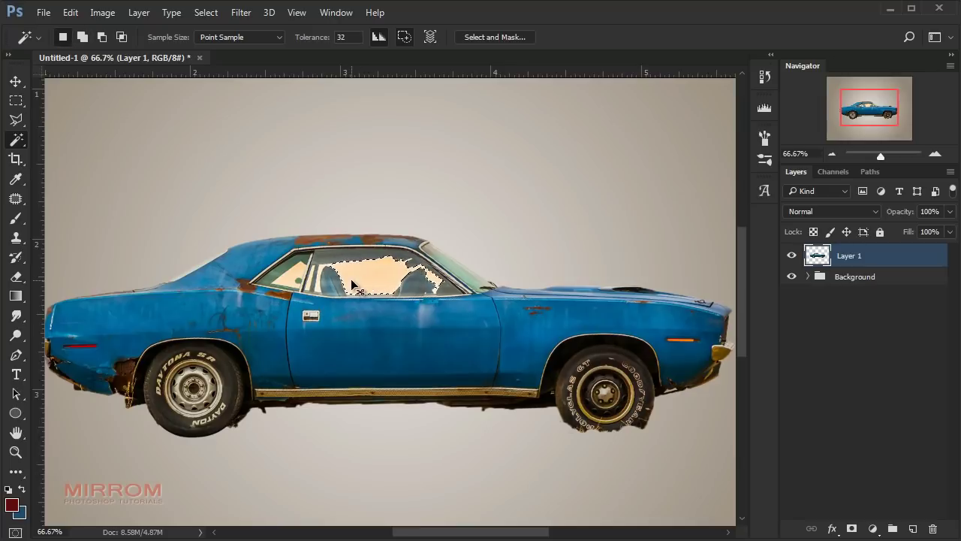
pyautogui.hotkey('ctrl', '+')
pyautogui.hotkey('ctrl', '+')
pyautogui.hotkey('ctrl', '-')
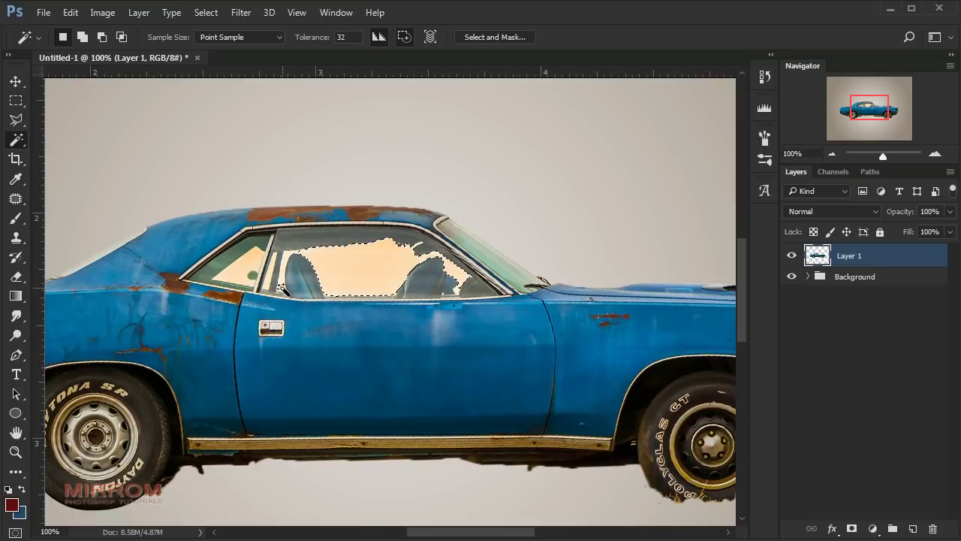
pyautogui.press('shift')
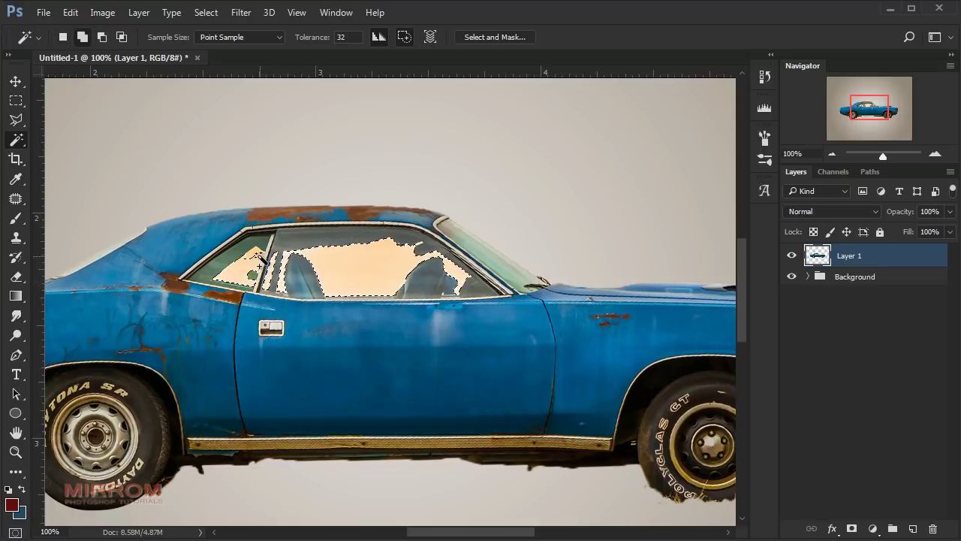
# Erase the peach backdrop inside the windows with a large eraser at 29% opacity
pyautogui.press('d')
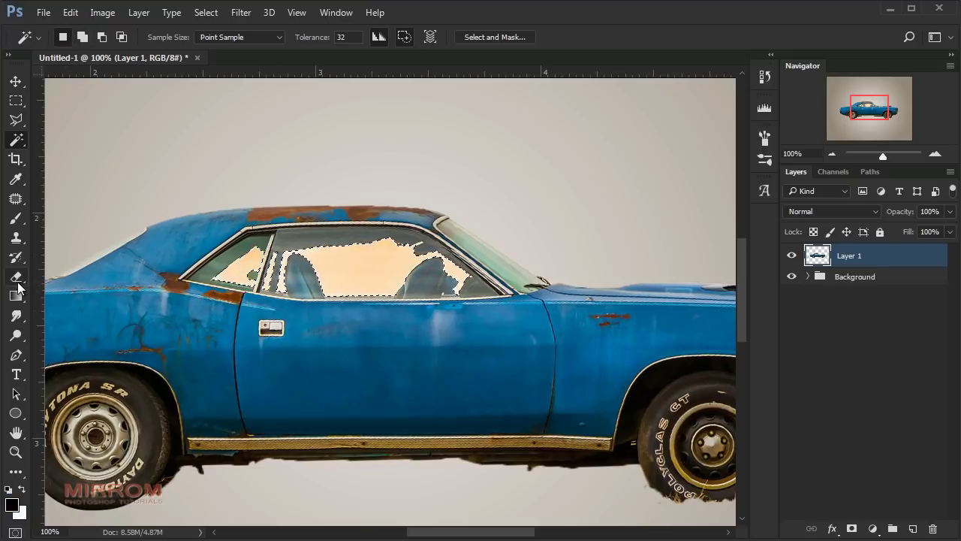
pyautogui.click(17, 276)
pyautogui.click(68, 275)
pyautogui.press(']')
pyautogui.press(']')
pyautogui.press(']')
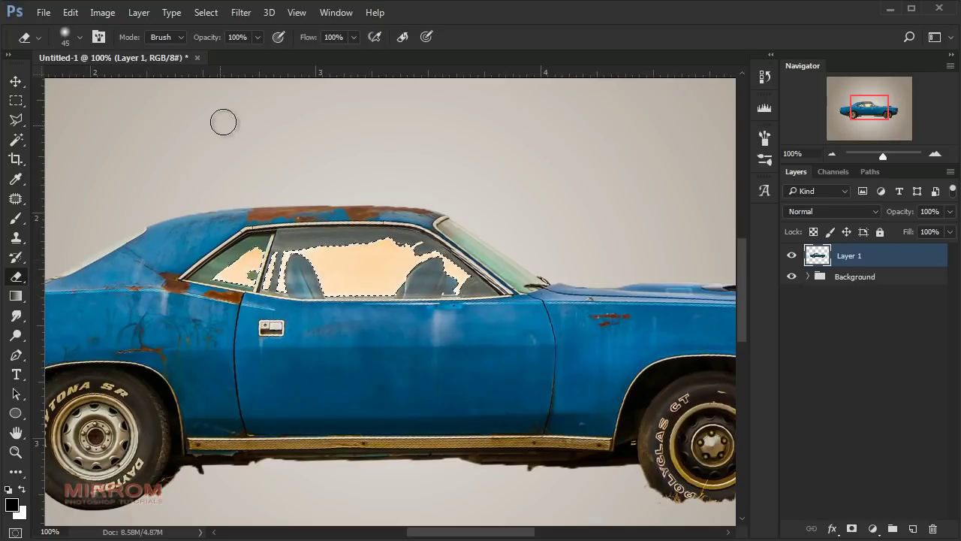
pyautogui.moveTo(257, 37); pyautogui.dragTo(209, 55)
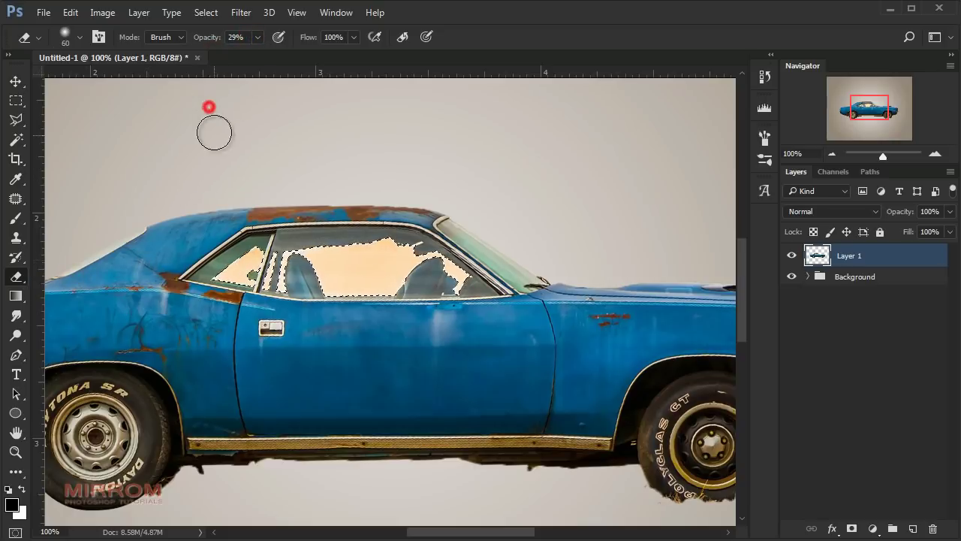
pyautogui.press(']')
pyautogui.press(']')
pyautogui.press(']')
pyautogui.moveTo(235, 246)
pyautogui.mouseDown()
pyautogui.moveTo(241, 260)
pyautogui.moveTo(290, 244)
pyautogui.mouseUp()
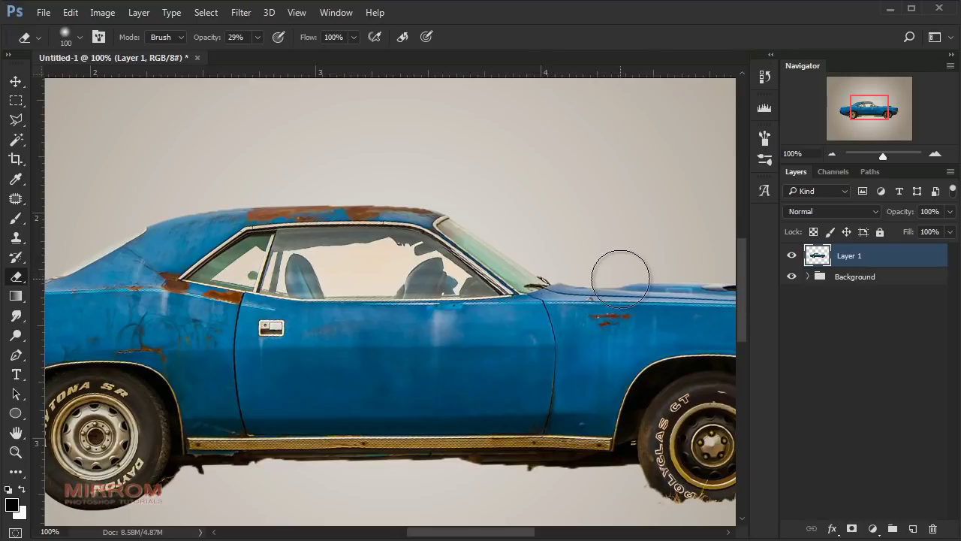
# Zoom out and briefly hide the blue car layer to check the result
pyautogui.press('v')
pyautogui.hotkey('ctrl', '-')
pyautogui.hotkey('ctrl', '-')
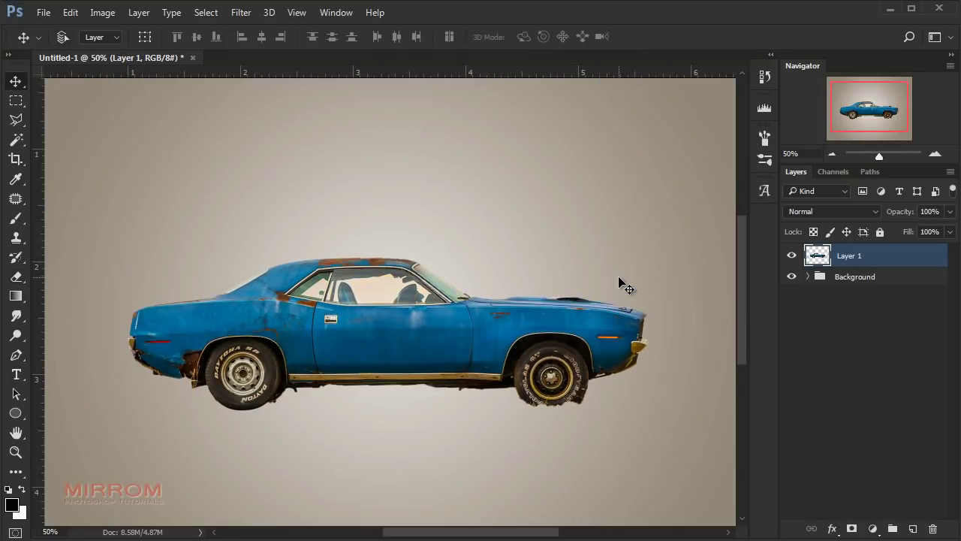
pyautogui.click(791, 256)
pyautogui.click(791, 256)
# Place the white BMW photo alloy-1834272_1920 as an embedded layer scaled to about 82%
pyautogui.click(42, 13)
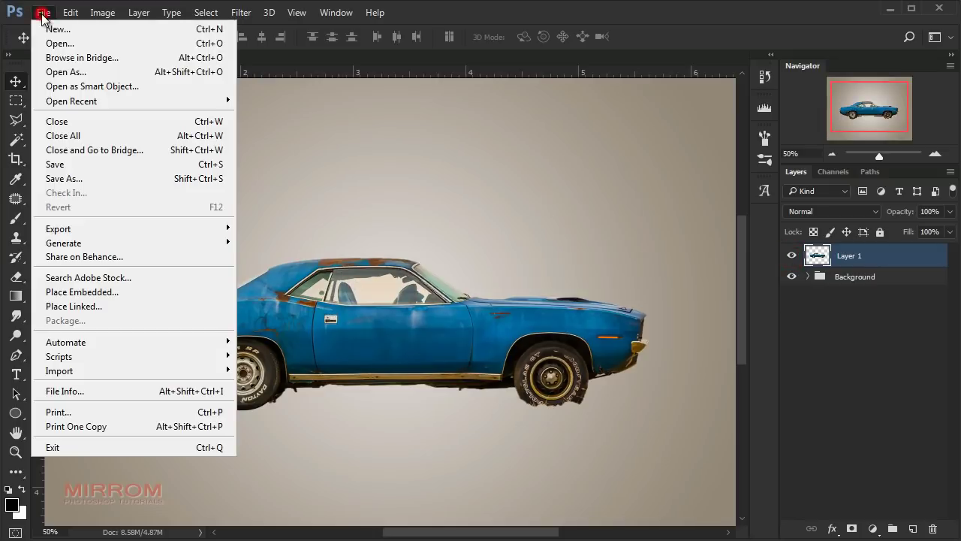
pyautogui.click(154, 295)
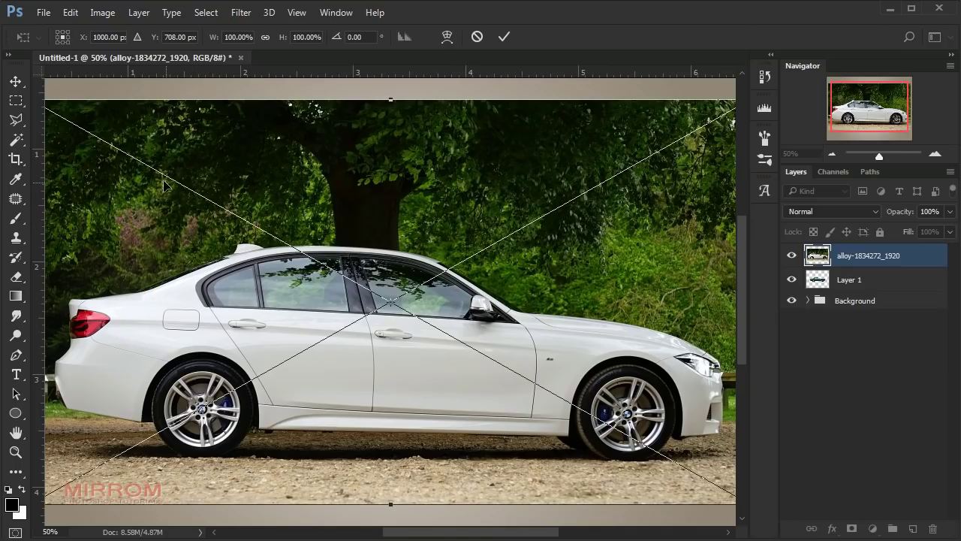
pyautogui.moveTo(63, 114)
pyautogui.mouseDown()
pyautogui.moveTo(388, 223)
pyautogui.moveTo(253, 166)
pyautogui.mouseUp()
pyautogui.moveTo(128, 150); pyautogui.dragTo(152, 163)
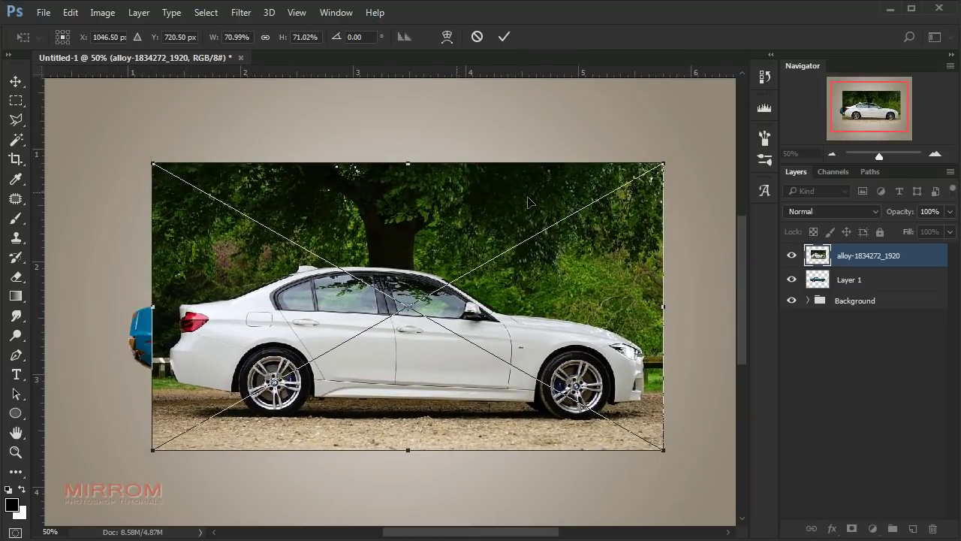
pyautogui.moveTo(662, 165)
pyautogui.mouseDown()
pyautogui.moveTo(598, 197)
pyautogui.moveTo(688, 148)
pyautogui.mouseUp()
pyautogui.moveTo(152, 149); pyautogui.dragTo(97, 117)
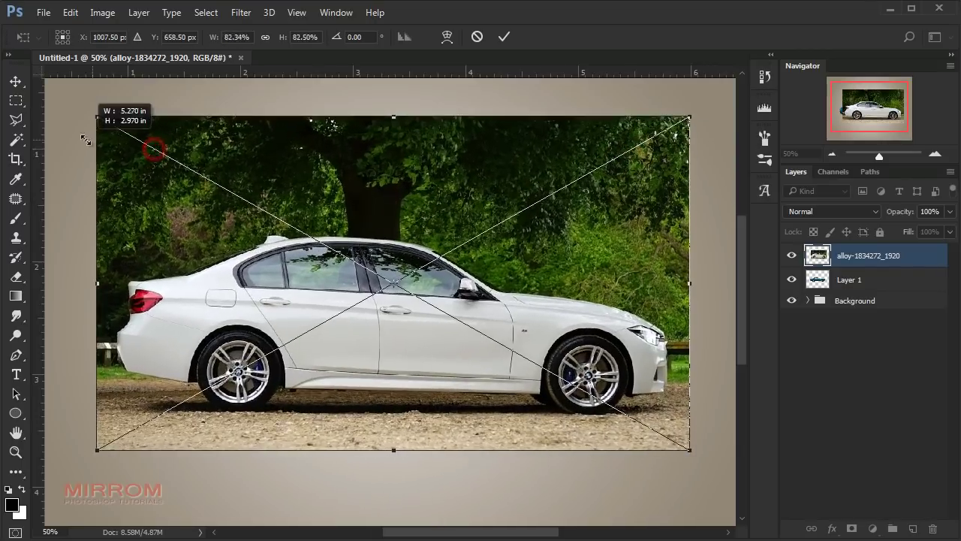
pyautogui.click(504, 36)
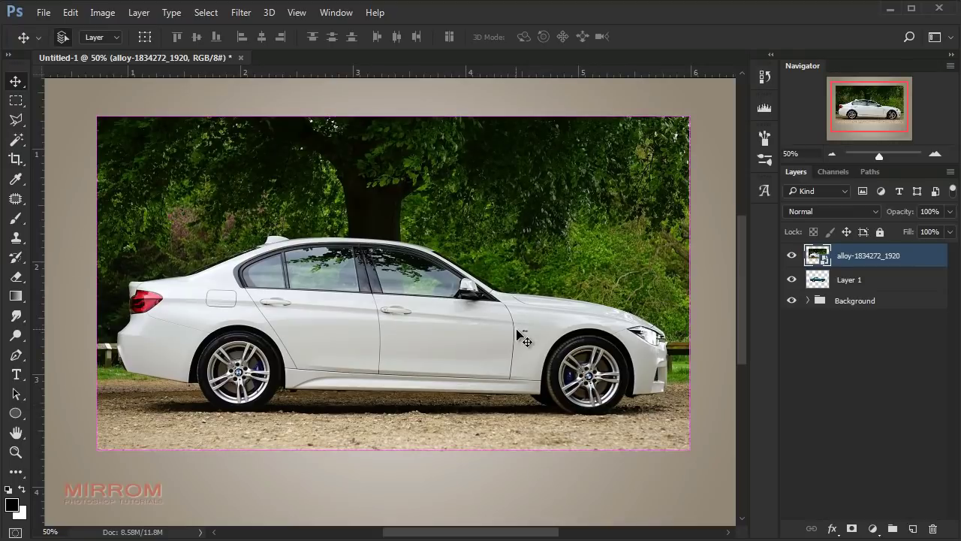
pyautogui.hotkey('ctrl', '+')
pyautogui.hotkey('ctrl', '+')
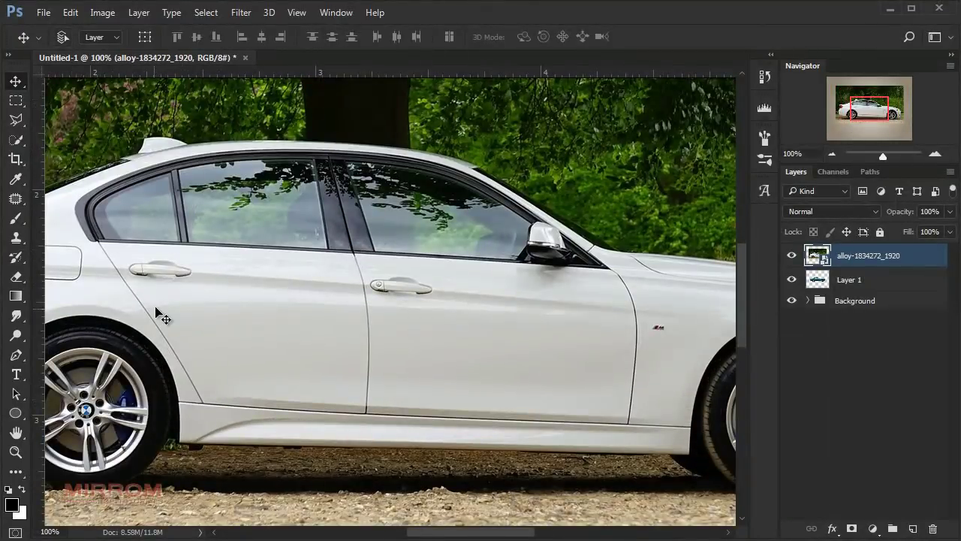
# With the Pen tool at 200% zoom, start the path along the BMW's roofline
pyautogui.click(15, 355)
pyautogui.click(65, 351)
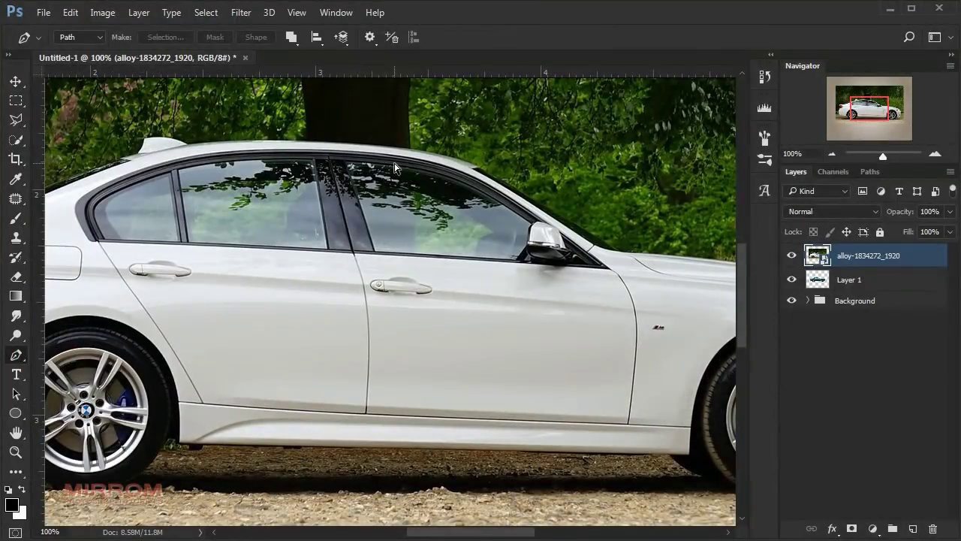
pyautogui.hotkey('ctrl', '+')
pyautogui.scroll(3, 395, 167)
pyautogui.scroll(2, 300, 176)
pyautogui.scroll(1, 201, 189)
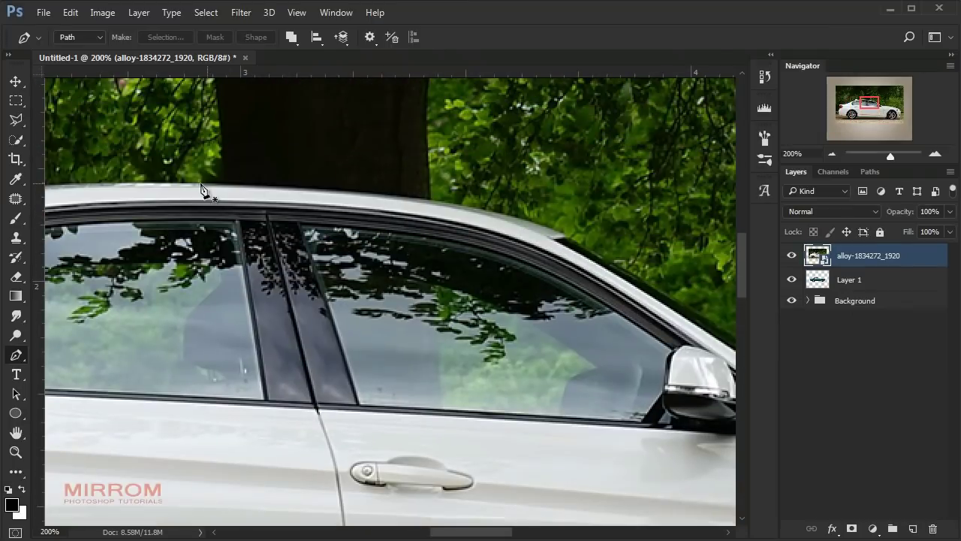
pyautogui.click(165, 183)
pyautogui.moveTo(565, 238); pyautogui.dragTo(621, 267)
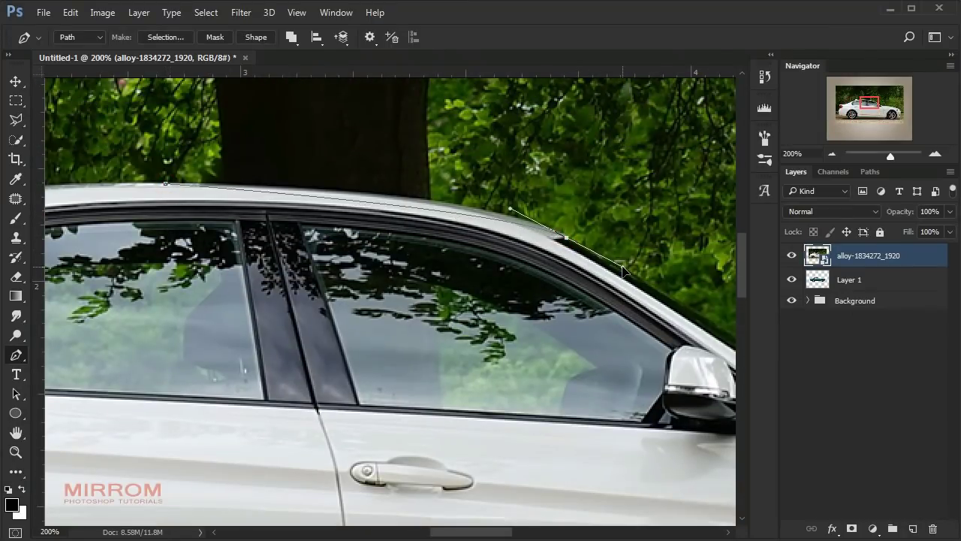
pyautogui.moveTo(510, 211); pyautogui.dragTo(465, 184)
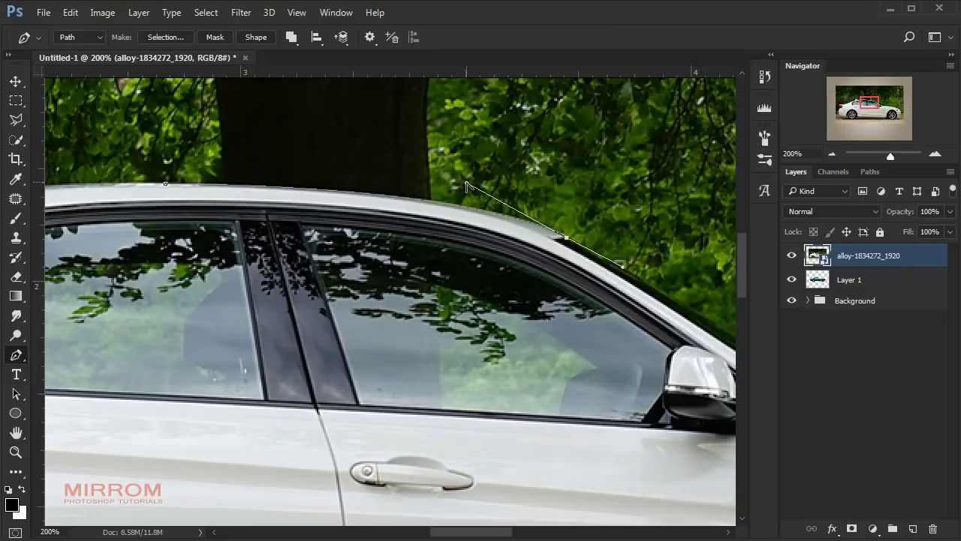
pyautogui.hscroll(3, 556, 501)
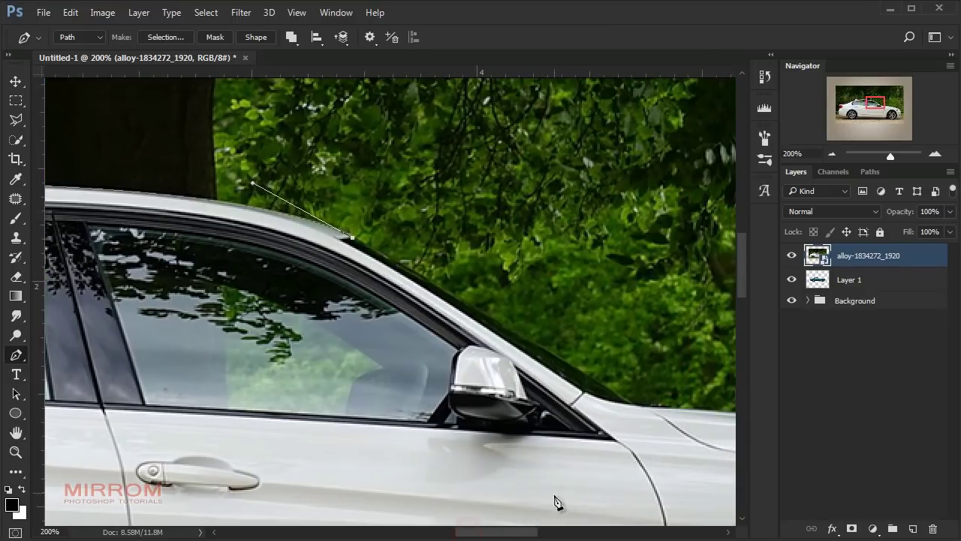
# Continue the path down the windscreen, around the front wheel and sill, and up the rear door to close it
pyautogui.click(629, 404)
pyautogui.hscroll(4, 646, 419)
pyautogui.hscroll(3, 653, 406)
pyautogui.scroll(-2, 675, 383)
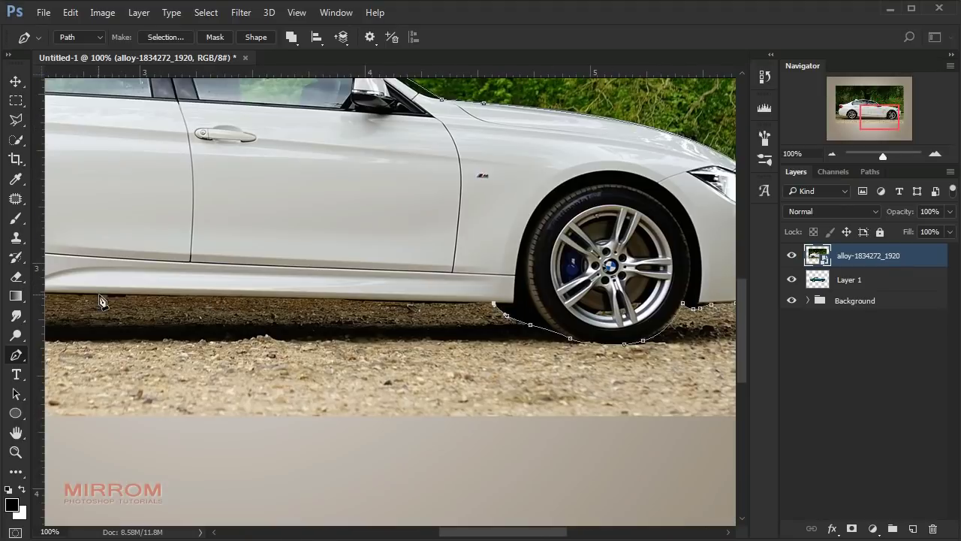
pyautogui.moveTo(83, 294); pyautogui.dragTo(234, 298)
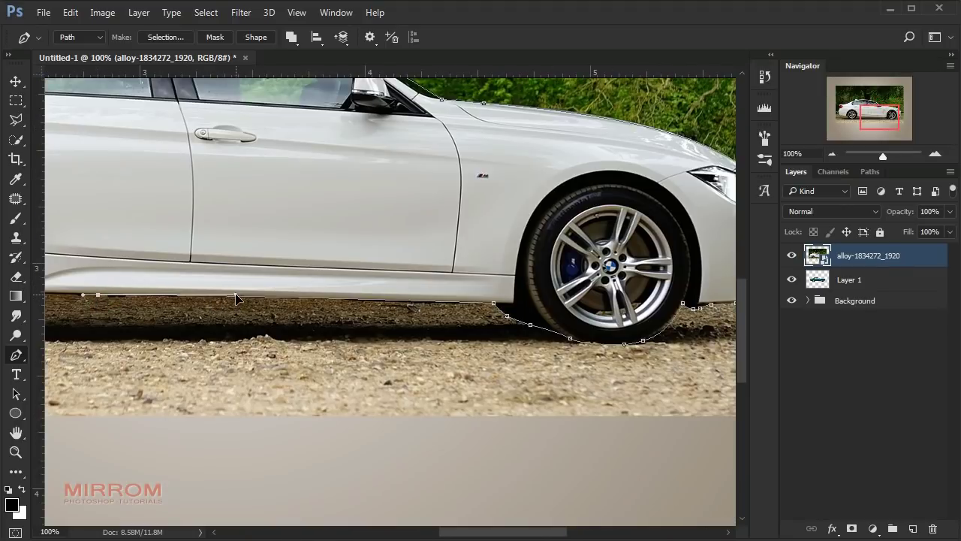
pyautogui.click(97, 294)
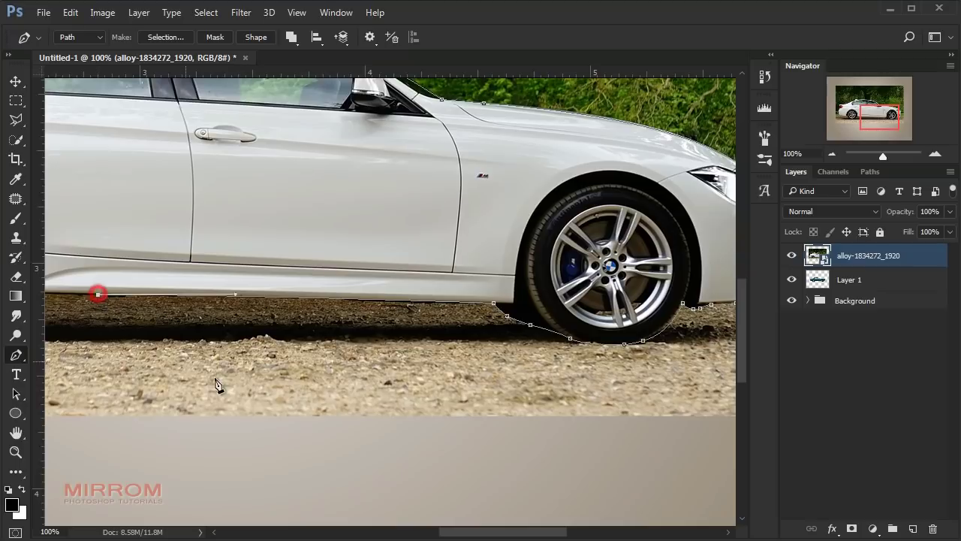
pyautogui.click(838, 158)
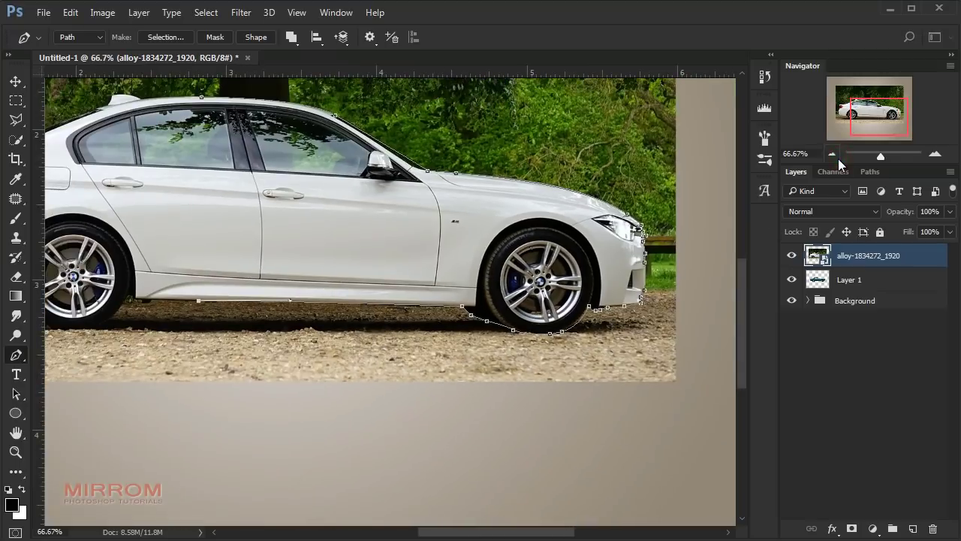
pyautogui.click(131, 234)
pyautogui.click(118, 207)
pyautogui.click(126, 182)
pyautogui.click(153, 152)
pyautogui.click(183, 124)
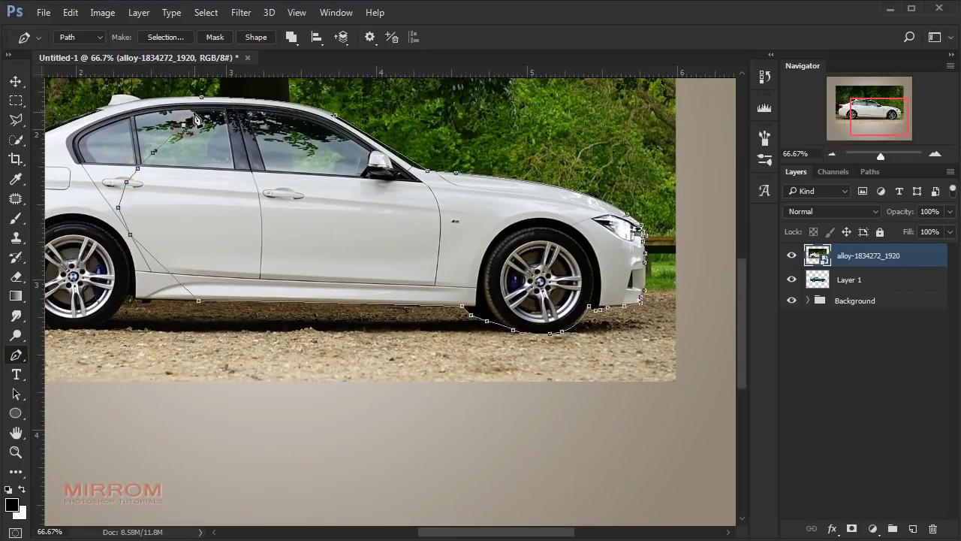
pyautogui.rightClick(332, 209)
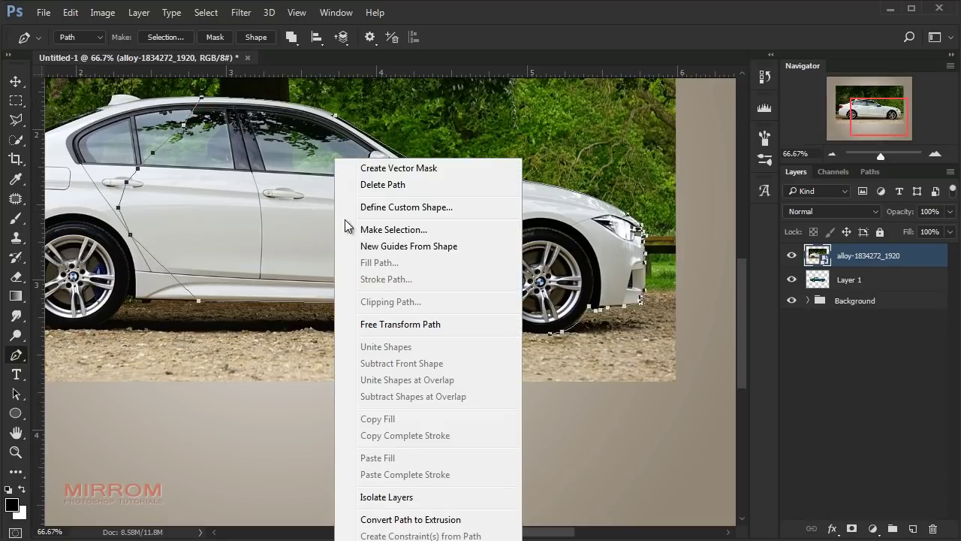
# Convert the path to a selection, contract it slightly, and add it as the BMW layer's mask
pyautogui.click(381, 232)
pyautogui.press('Return')
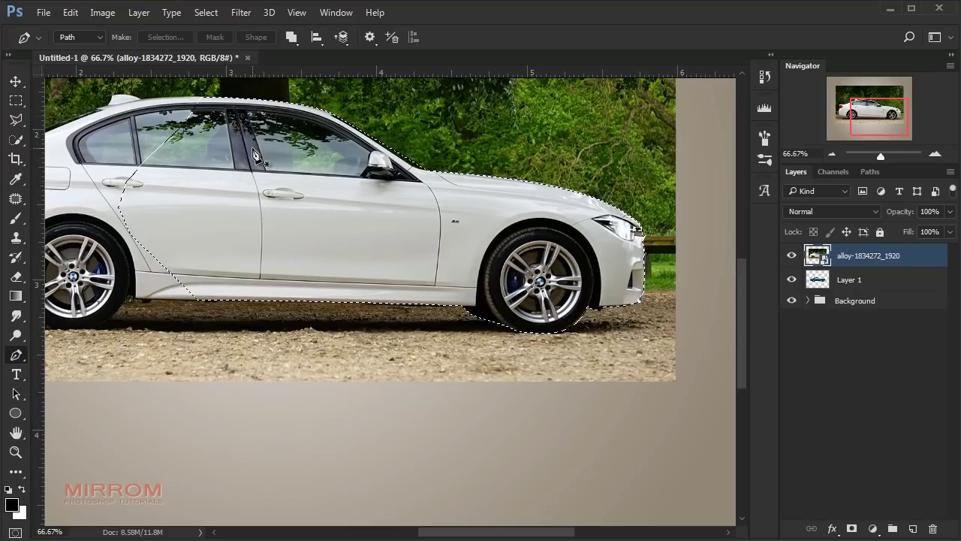
pyautogui.click(206, 13)
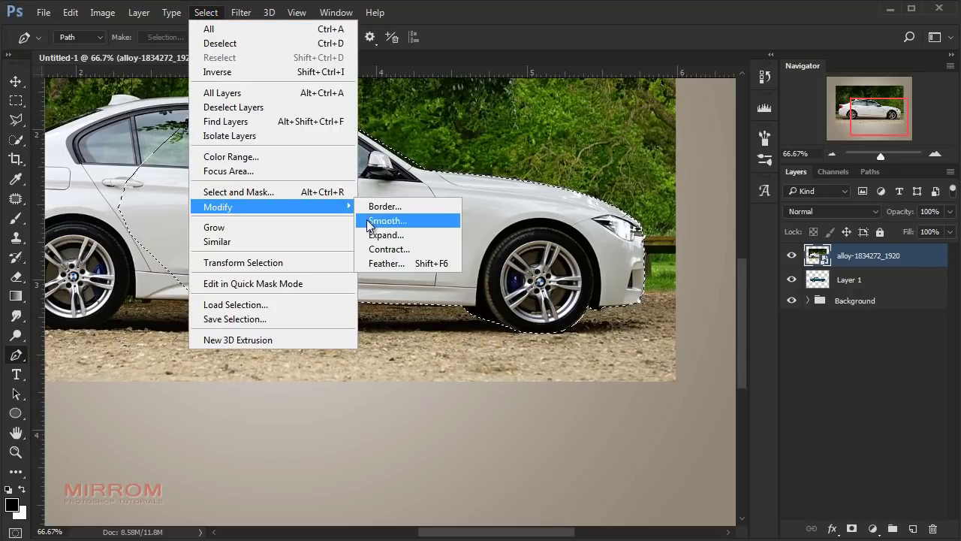
pyautogui.click(381, 252)
pyautogui.press('Return')
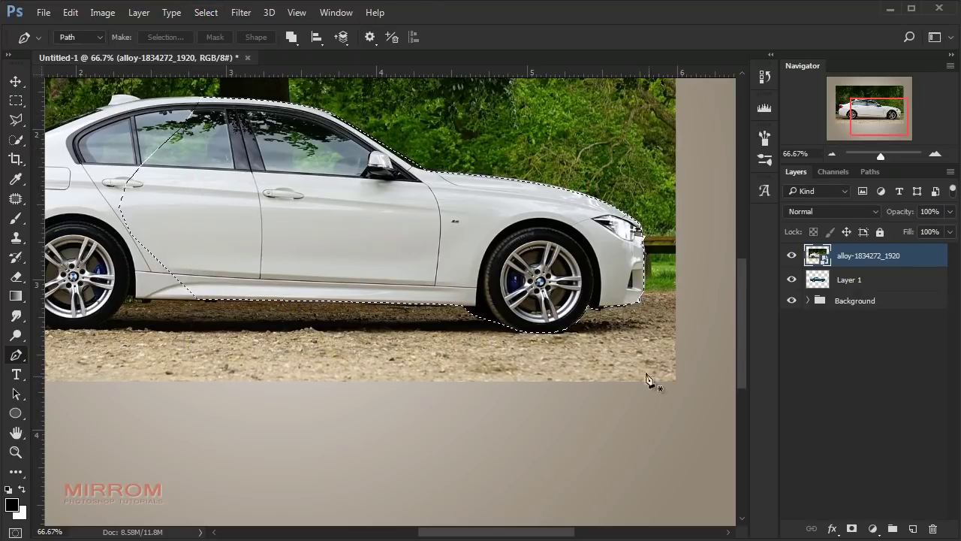
pyautogui.click(852, 528)
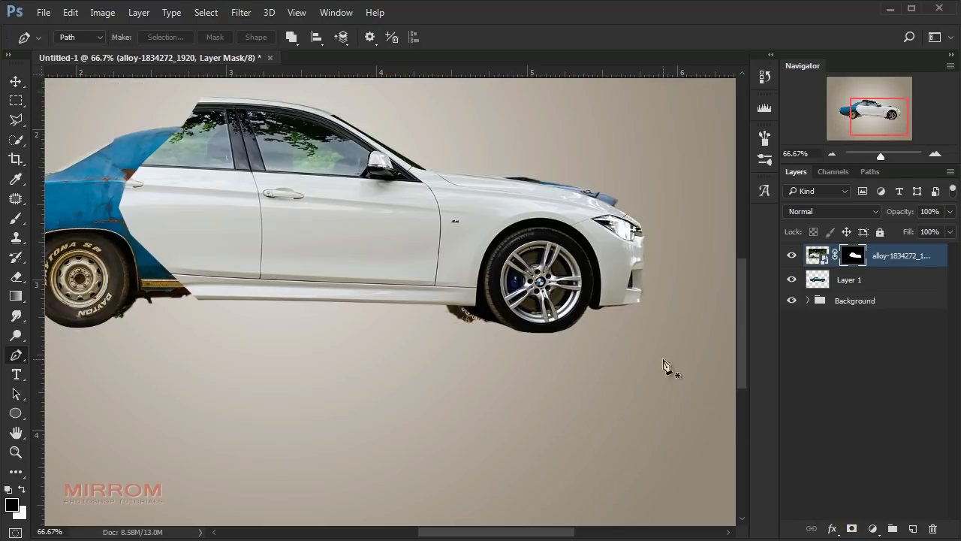
pyautogui.press('v')
pyautogui.hotkey('ctrl', '-')
pyautogui.hotkey('ctrl', '-')
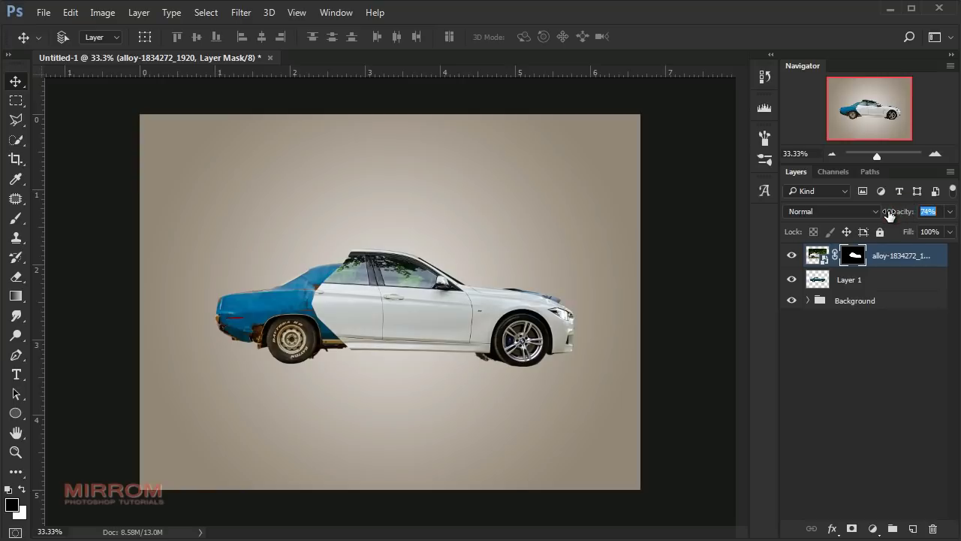
# At 74% opacity, move the BMW front over the car, rotate it about -2.2° and scale to ~91%
pyautogui.moveTo(909, 213); pyautogui.dragTo(886, 214)
pyautogui.moveTo(571, 329); pyautogui.dragTo(541, 334)
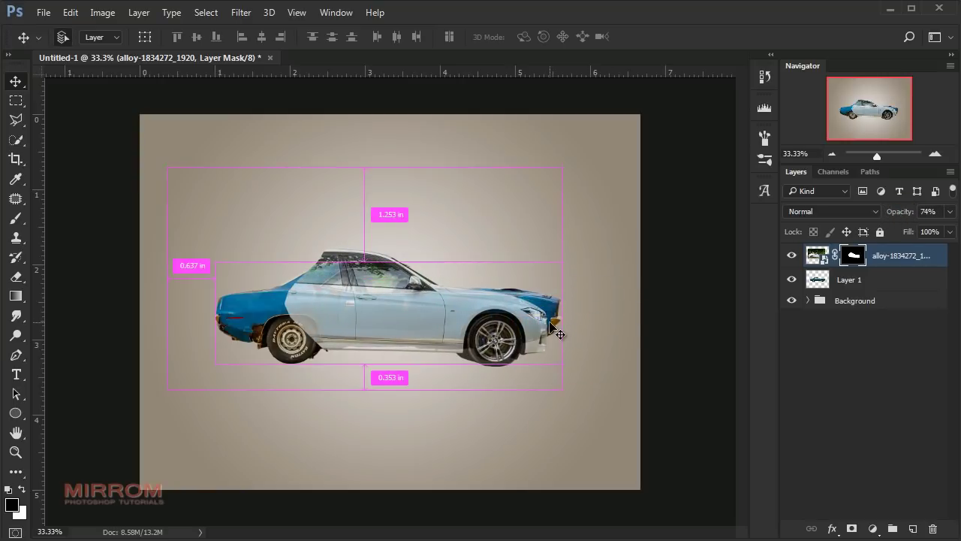
pyautogui.hotkey('ctrl', 't')
pyautogui.moveTo(635, 279); pyautogui.dragTo(636, 273)
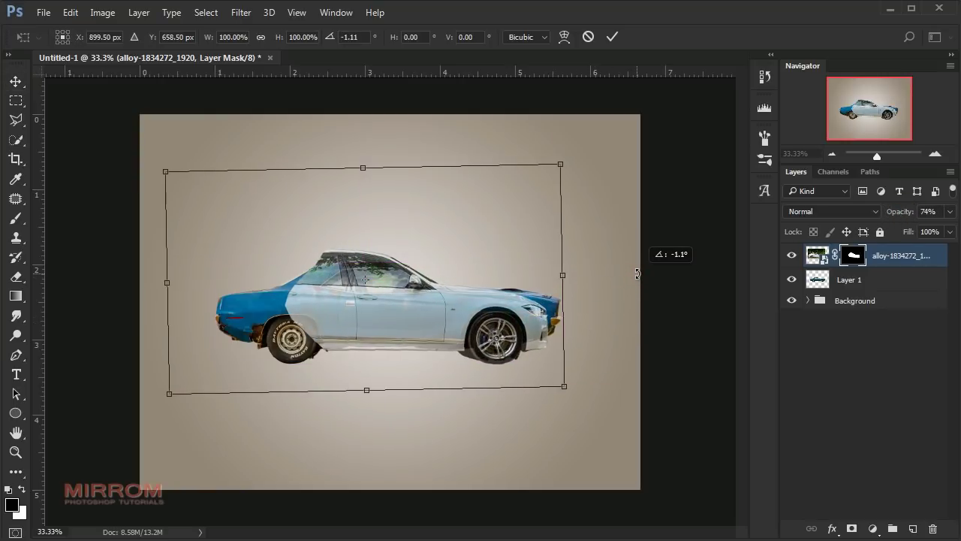
pyautogui.moveTo(167, 171); pyautogui.dragTo(204, 183)
pyautogui.moveTo(620, 259); pyautogui.dragTo(618, 253)
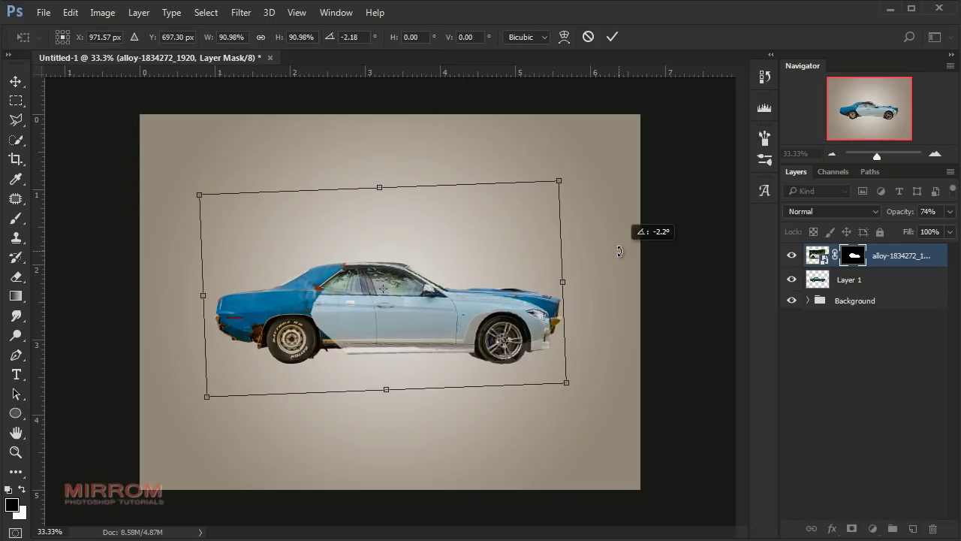
pyautogui.click(611, 36)
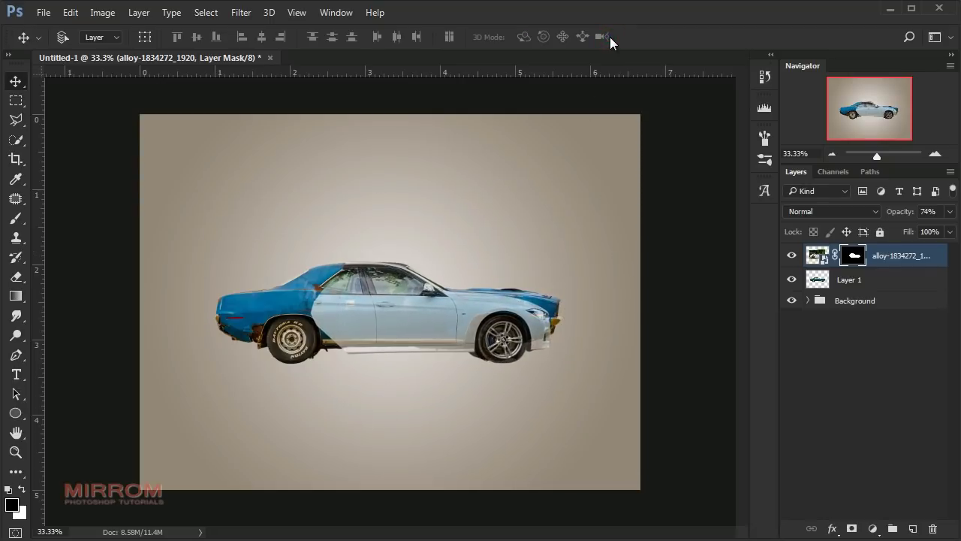
# Restore the BMW layer to 100% opacity and nudge it slightly left
pyautogui.hotkey('ctrl', '2')
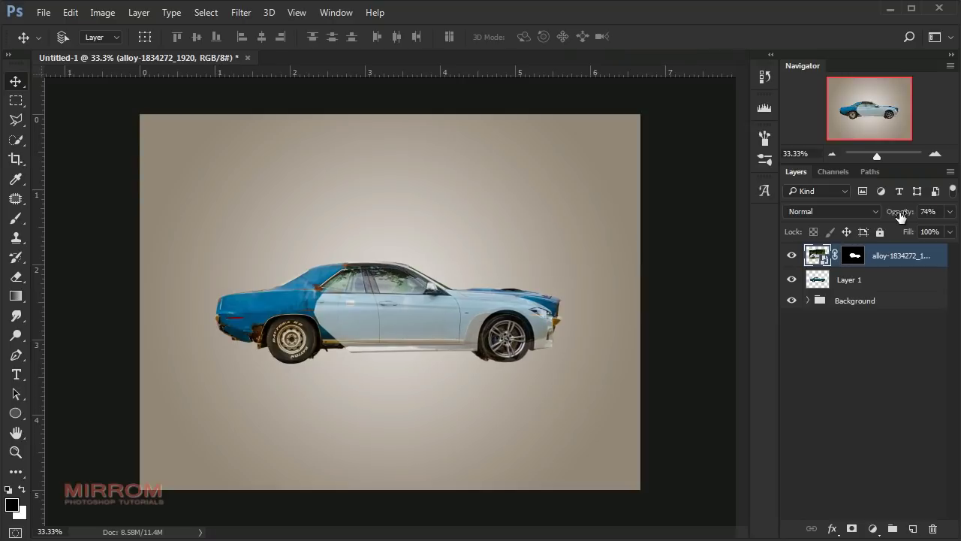
pyautogui.moveTo(896, 211); pyautogui.dragTo(920, 214)
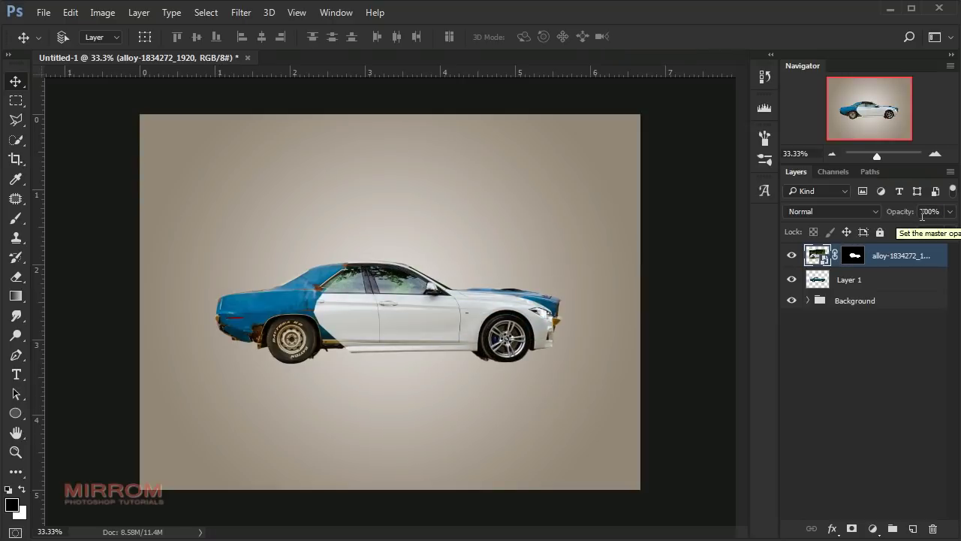
pyautogui.press('Left')
pyautogui.press('Left')
pyautogui.press('Left')
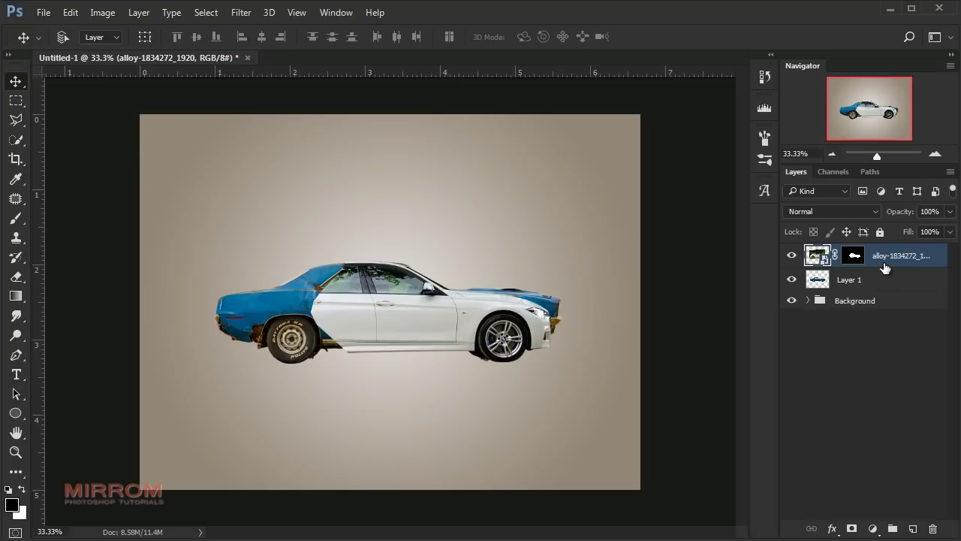
# Rename the BMW photo layer White-Car and Layer 1 classic-car
pyautogui.doubleClick(881, 256)
pyautogui.write('White-C')
pyautogui.write('ar')
pyautogui.press('Return')
pyautogui.doubleClick(846, 279)
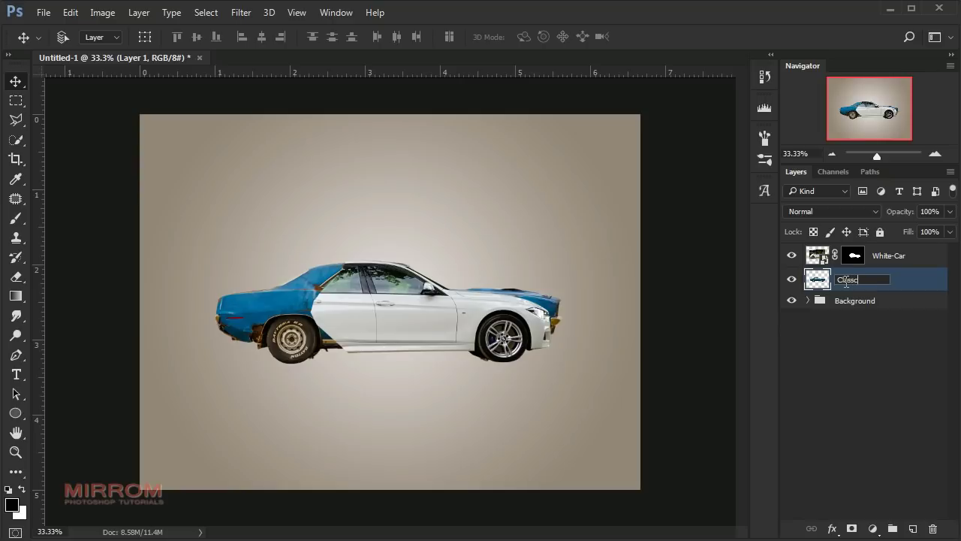
pyautogui.write('classic-car')
pyautogui.press('Return')
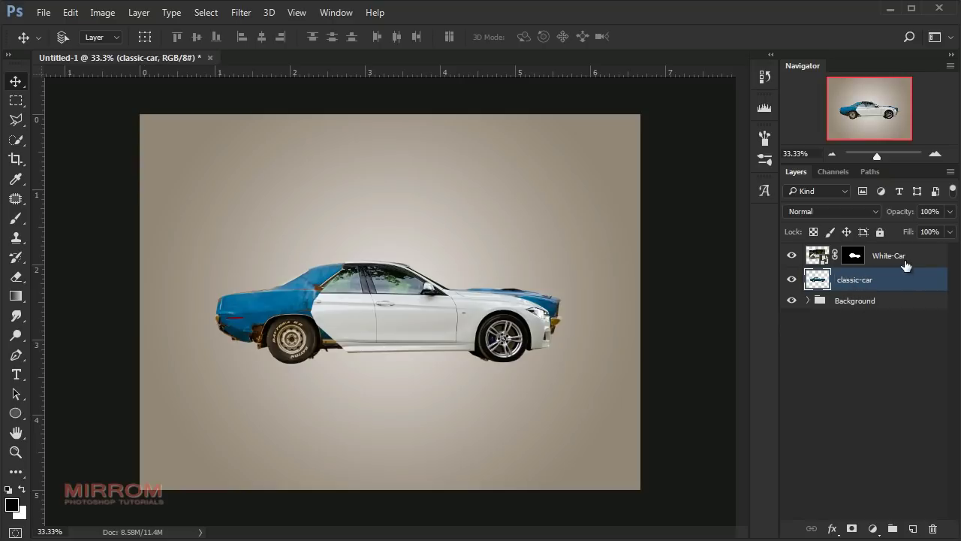
# Duplicate White-Car, move the hidden copy below classic-car, and select classic-car
pyautogui.click(907, 260)
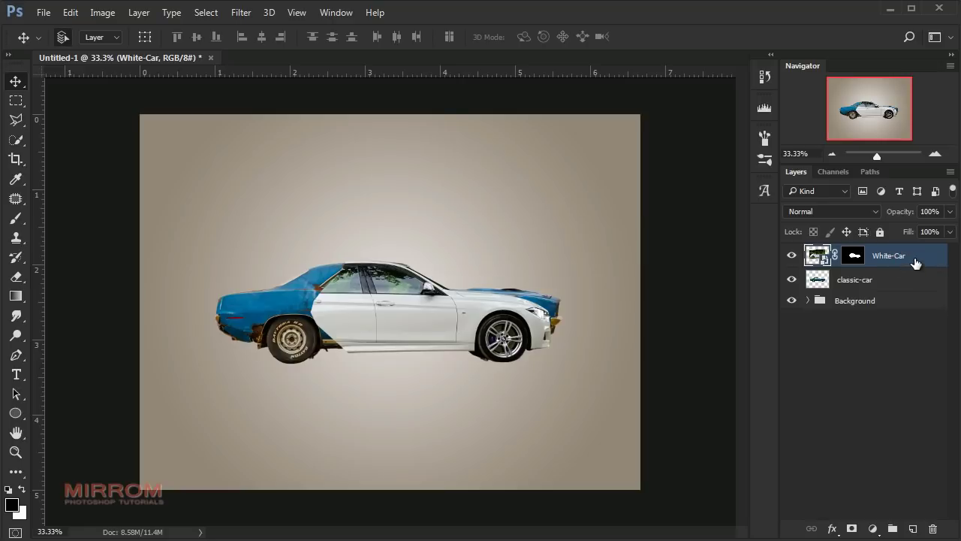
pyautogui.hotkey('ctrl', 'j')
pyautogui.moveTo(891, 263); pyautogui.dragTo(860, 321)
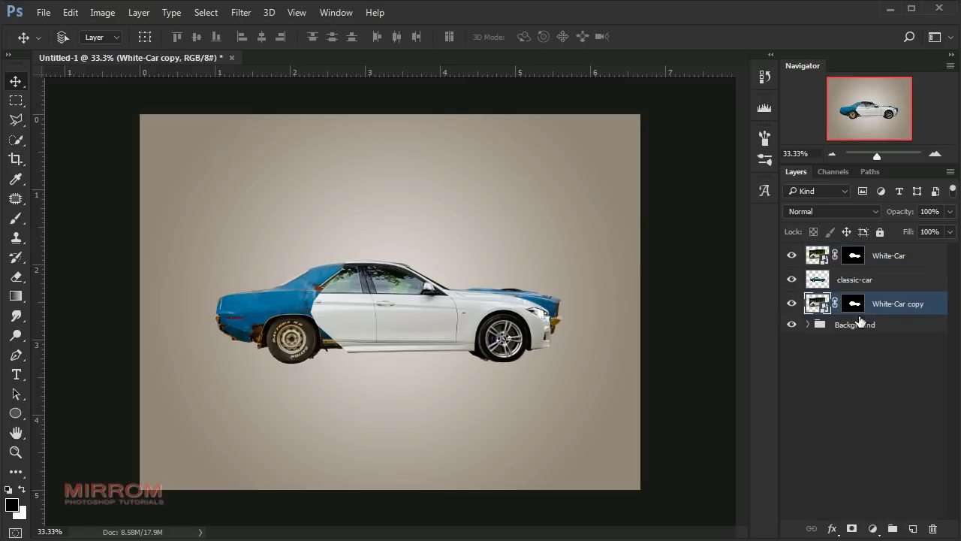
pyautogui.click(793, 303)
pyautogui.click(892, 257)
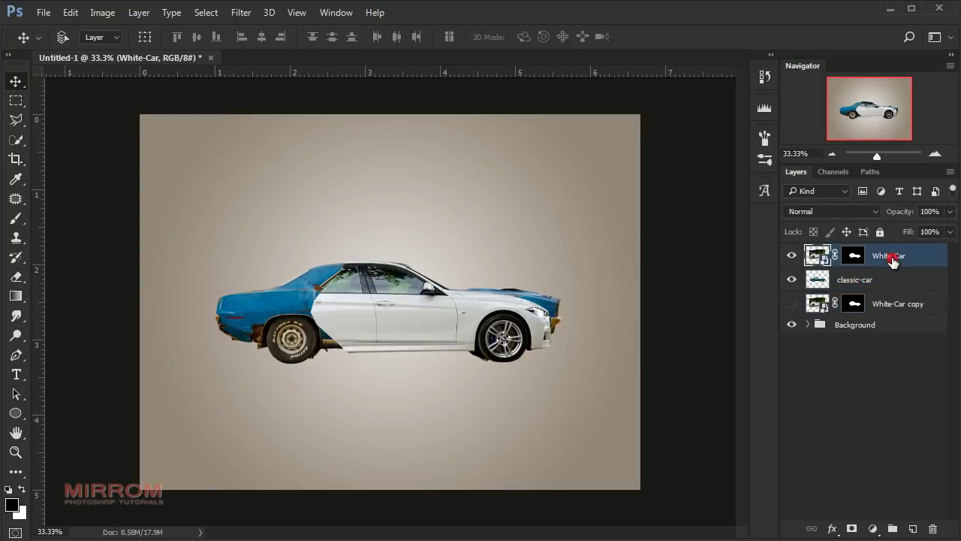
pyautogui.click(847, 284)
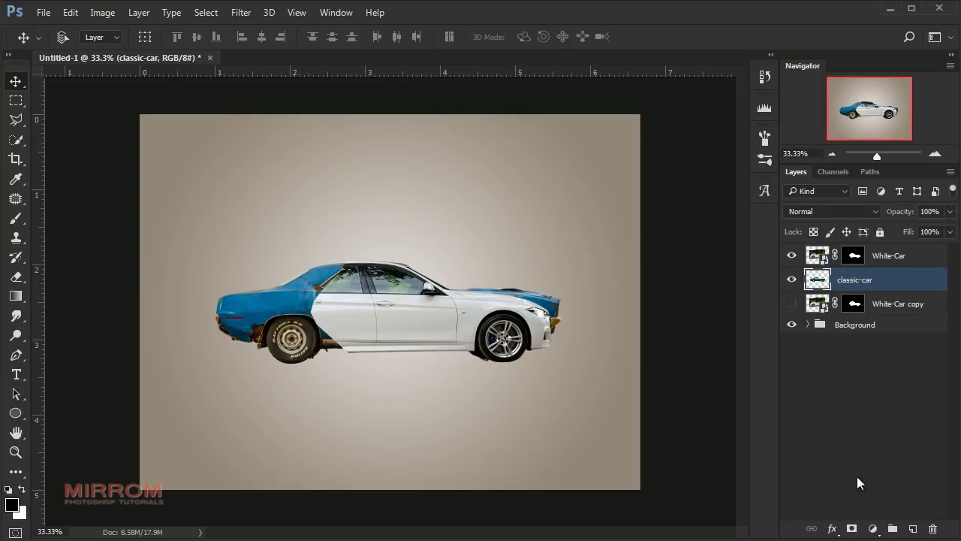
# Mask classic-car and paint out its blue fender and hood with a soft 12%-hardness, 300 px brush
pyautogui.click(851, 529)
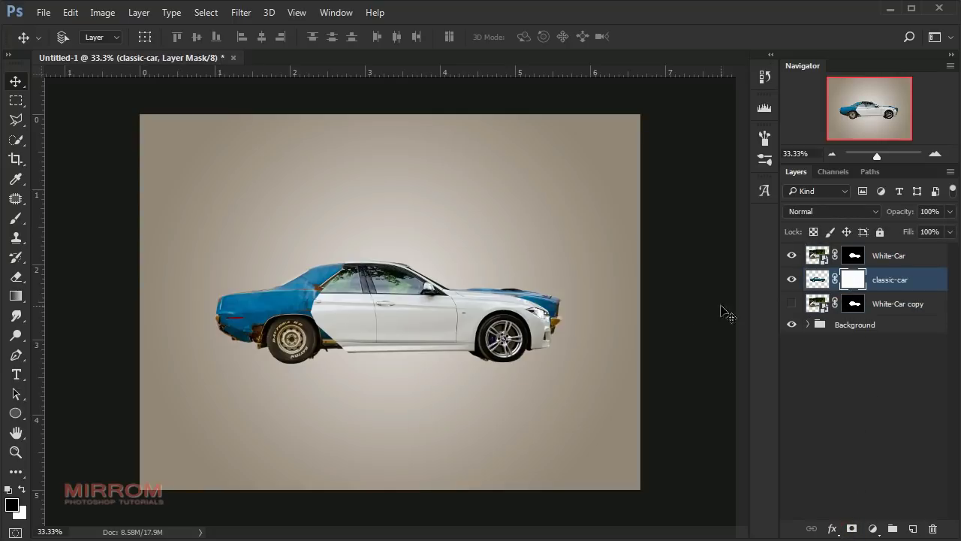
pyautogui.press('b')
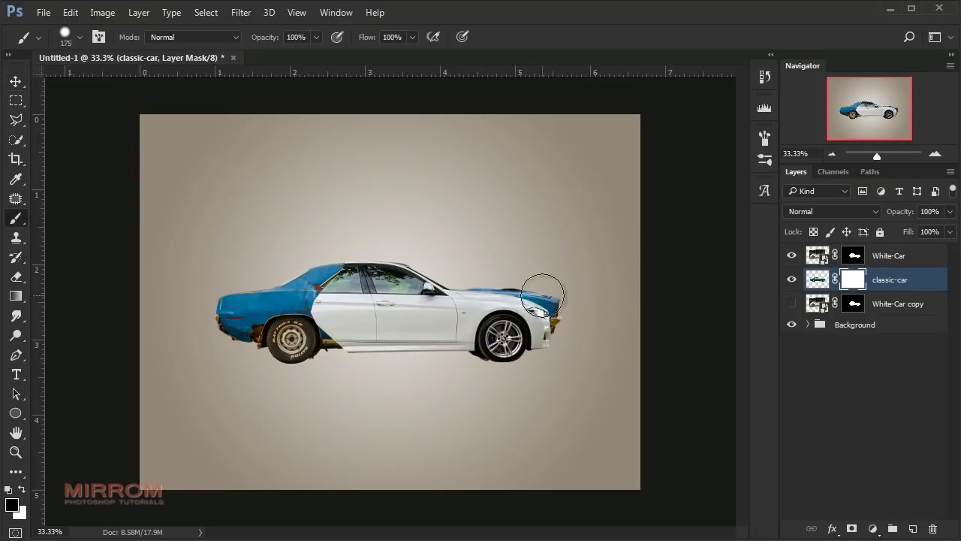
pyautogui.moveTo(558, 310); pyautogui.dragTo(548, 274)
pyautogui.click(631, 308)
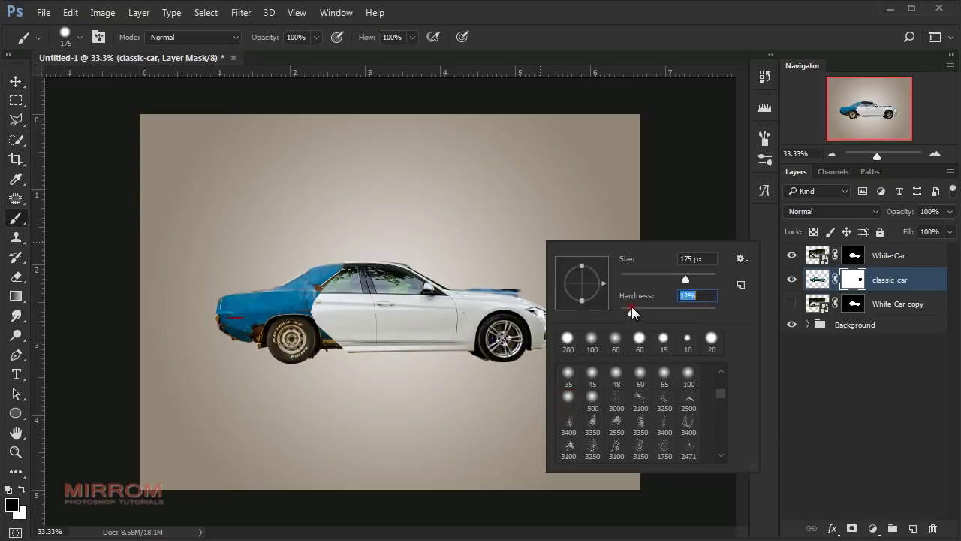
pyautogui.press('Return')
pyautogui.moveTo(511, 300); pyautogui.dragTo(475, 291)
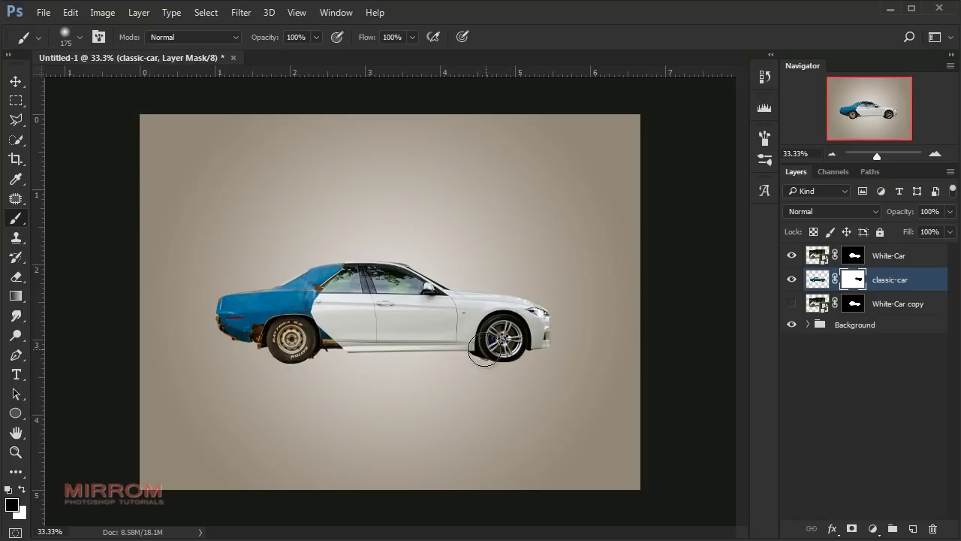
pyautogui.press(']')
pyautogui.press(']')
pyautogui.press(']')
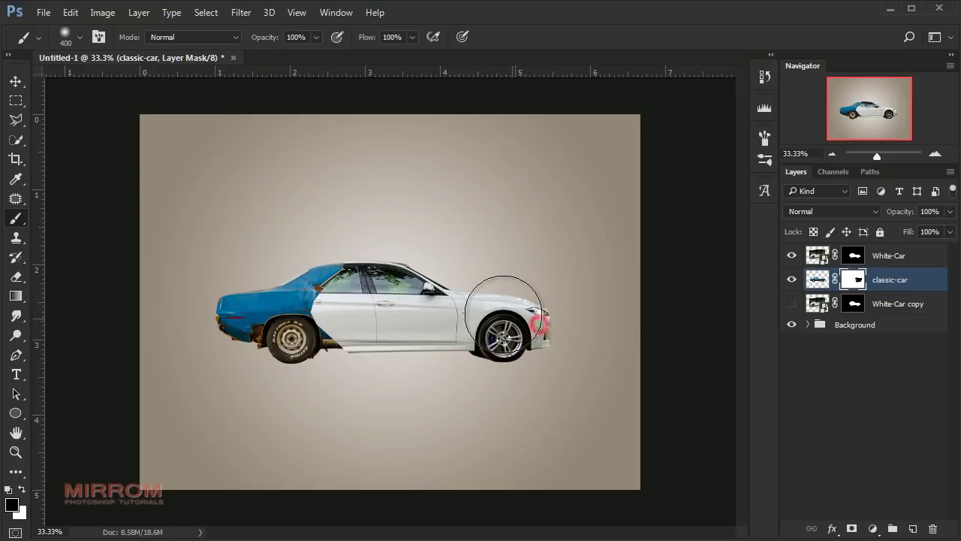
pyautogui.press('[')
pyautogui.click(463, 271)
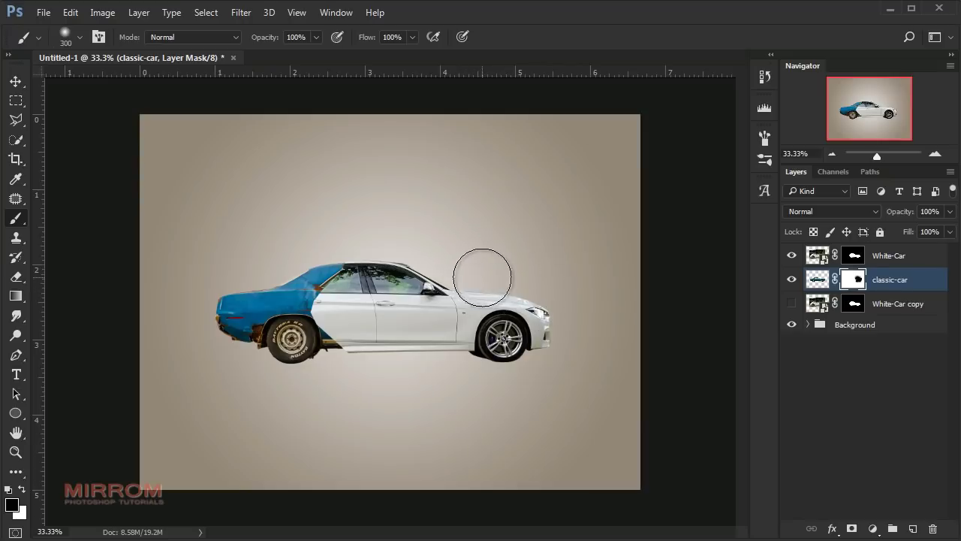
# Toggle the White-Car layers' visibility to compare the blend, then select White-Car
pyautogui.click(792, 256)
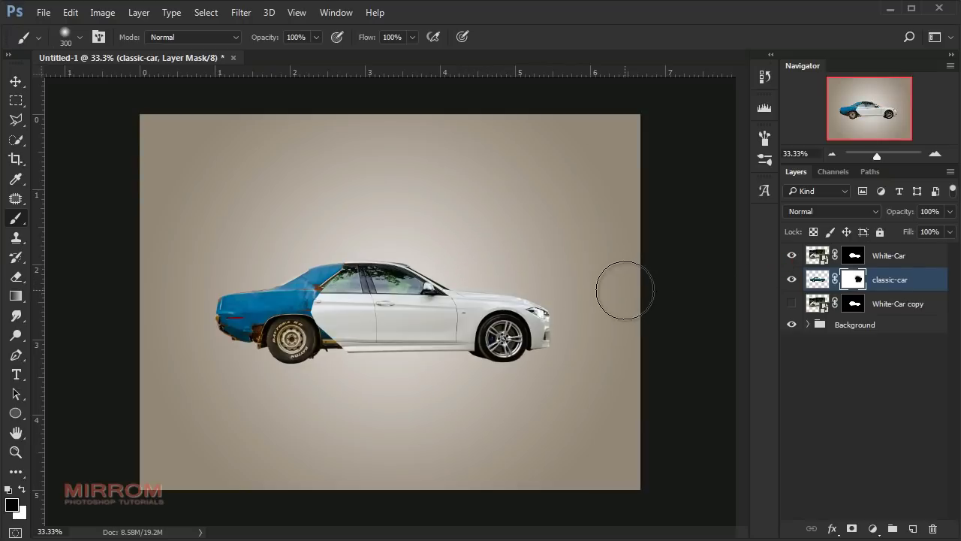
pyautogui.press('v')
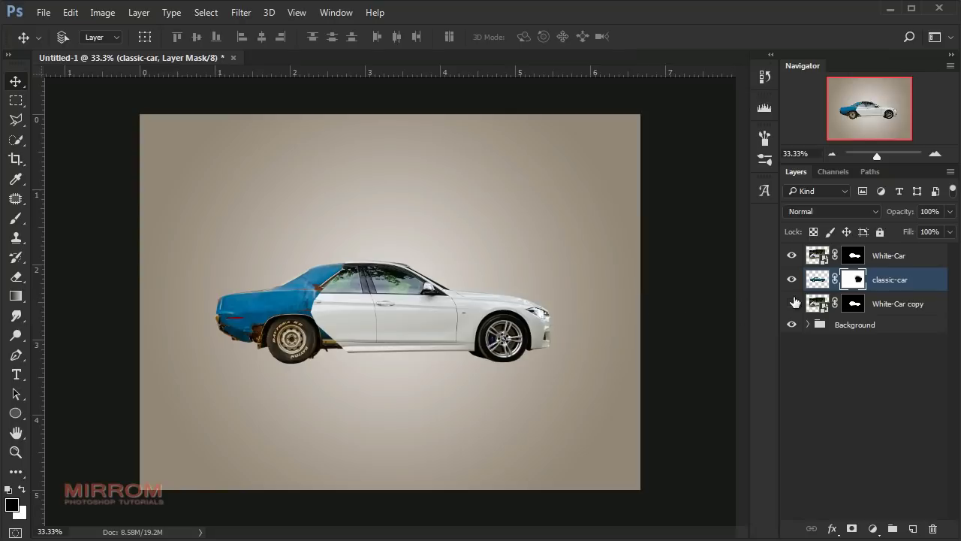
pyautogui.click(791, 303)
pyautogui.click(871, 259)
pyautogui.click(792, 255)
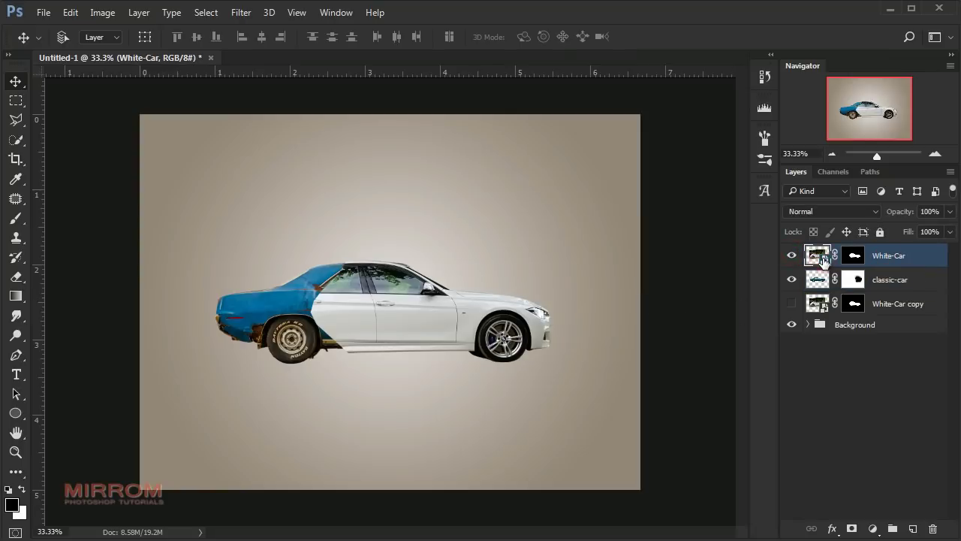
# Zoom to 100% and quick-select the glass of the side window
pyautogui.hotkey('ctrl', '+')
pyautogui.hscroll(-1, 466, 342)
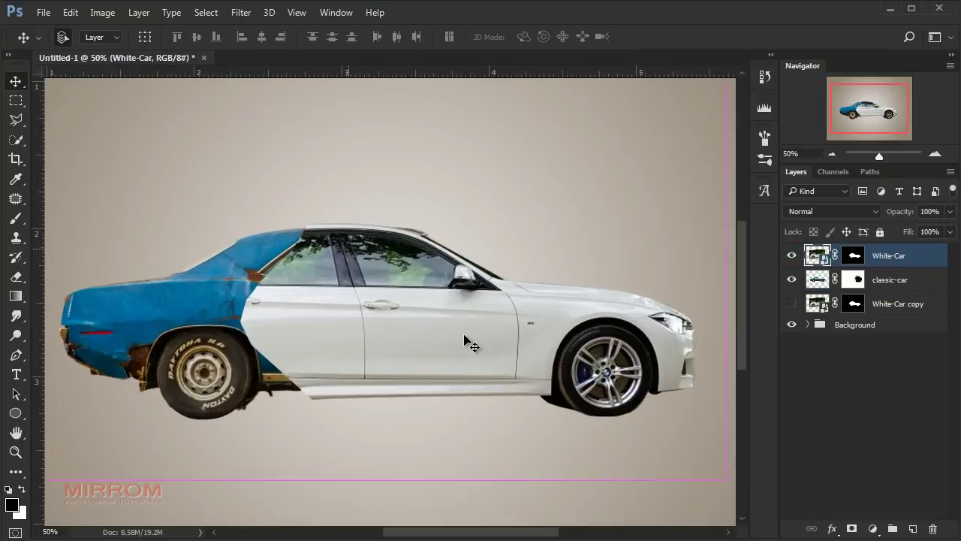
pyautogui.hotkey('ctrl', '+')
pyautogui.hotkey('ctrl', '+')
pyautogui.scroll(1, 420, 319)
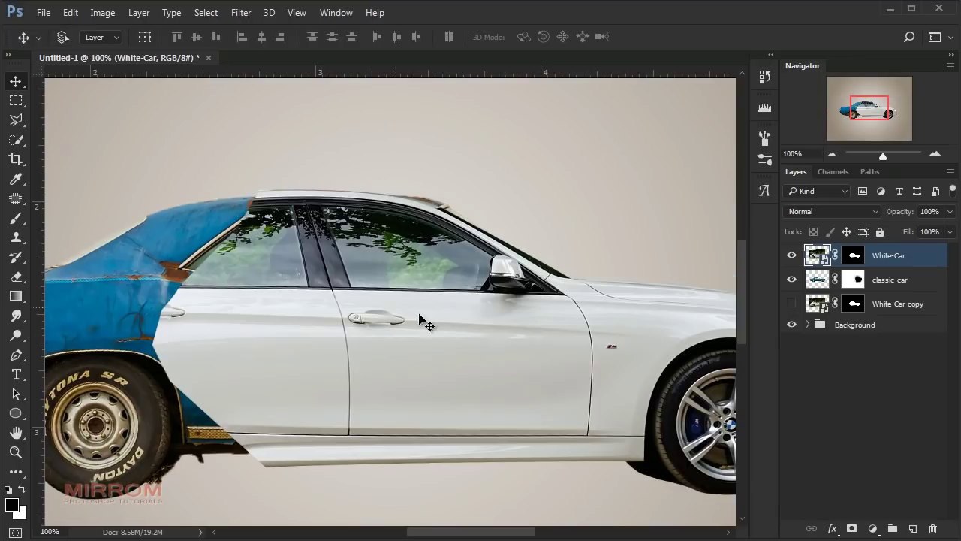
pyautogui.rightClick(18, 143)
pyautogui.click(86, 140)
pyautogui.moveTo(348, 227); pyautogui.dragTo(420, 243)
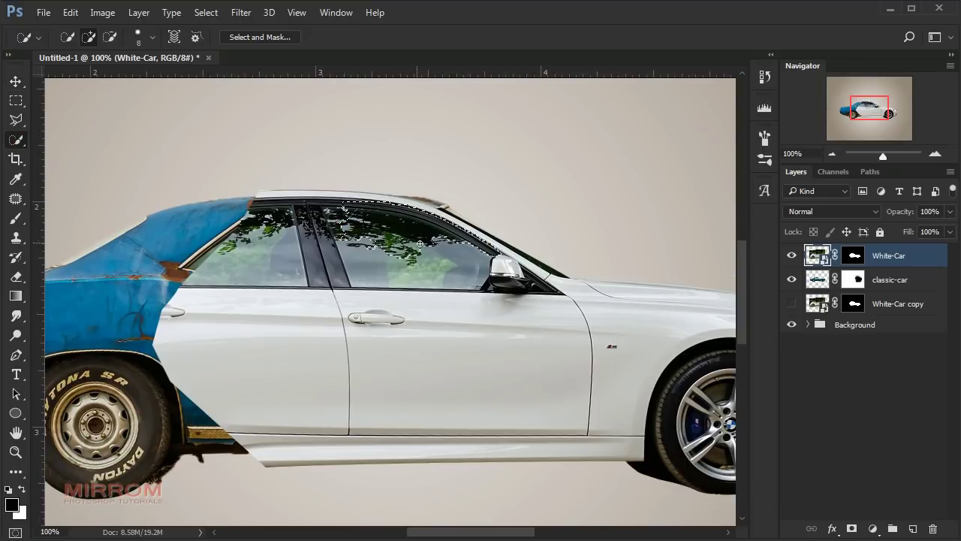
pyautogui.press('alt')
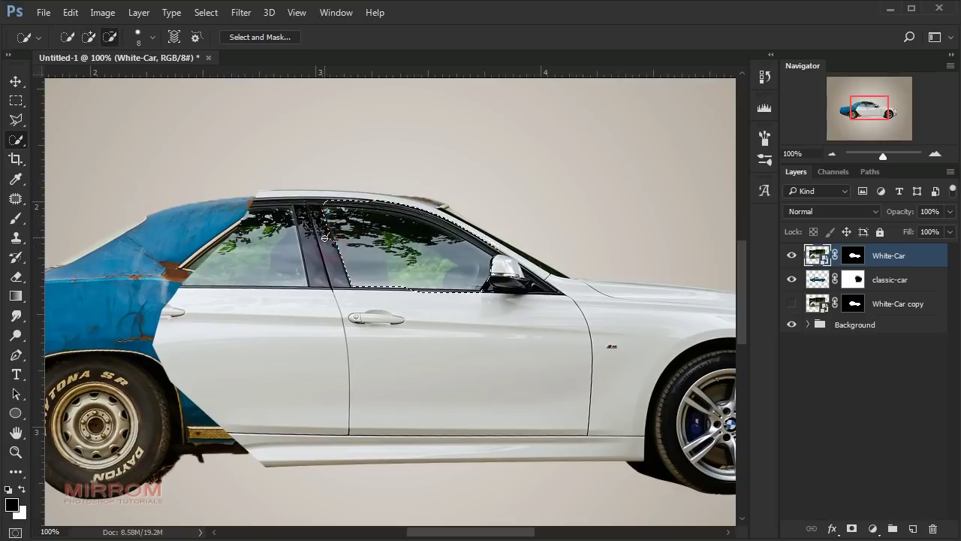
pyautogui.keyDown('alt'); pyautogui.click(325, 228); pyautogui.keyUp('alt')
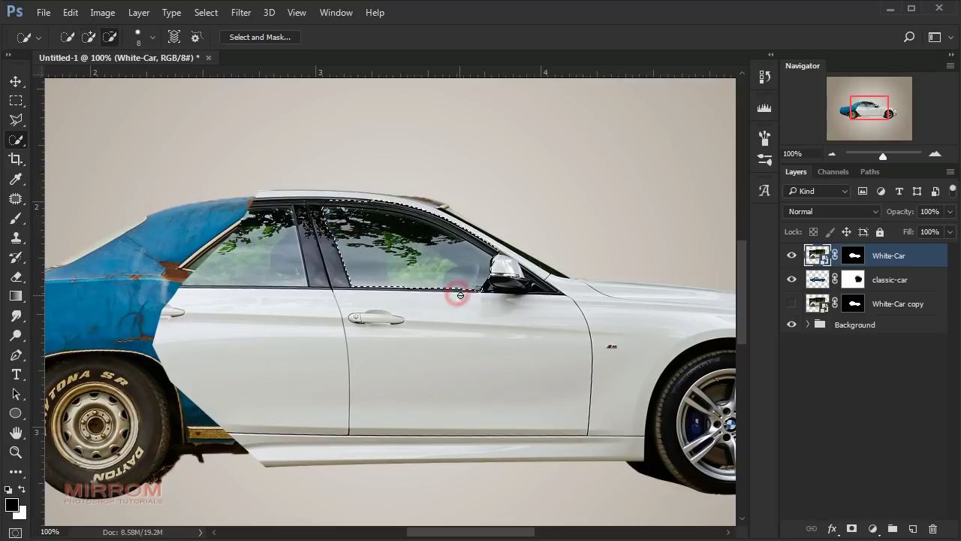
pyautogui.keyDown('alt'); pyautogui.click(456, 292); pyautogui.keyUp('alt')
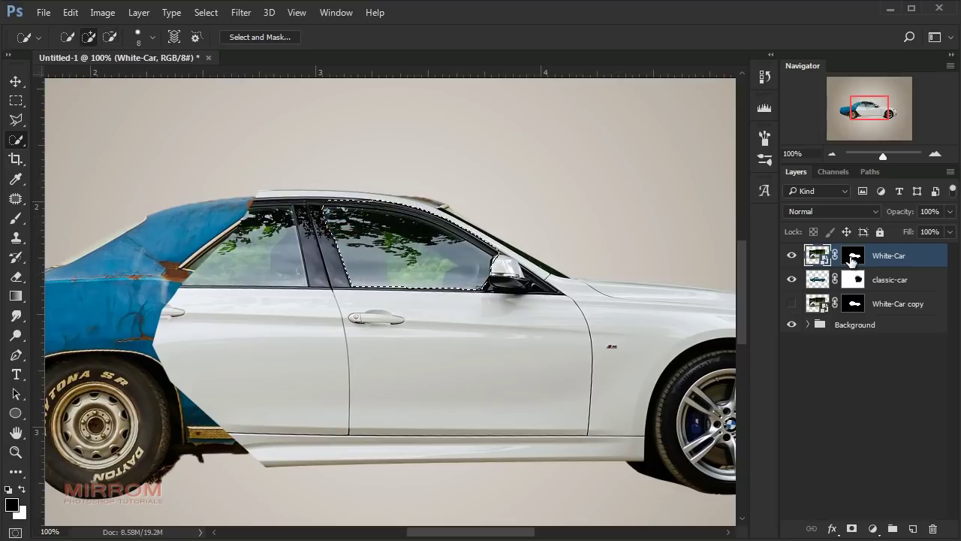
# Paint the White-Car mask over the window glass with a smaller brush of about 100 px
pyautogui.click(853, 257)
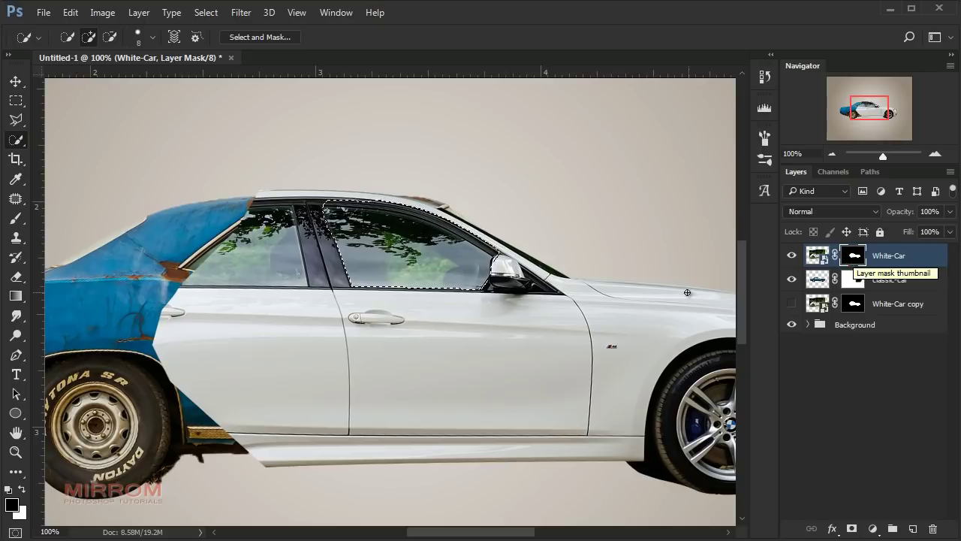
pyautogui.press('b')
pyautogui.moveTo(339, 151)
pyautogui.mouseDown()
pyautogui.moveTo(365, 215)
pyautogui.moveTo(515, 215)
pyautogui.mouseUp()
pyautogui.hotkey('ctrl', 'z')
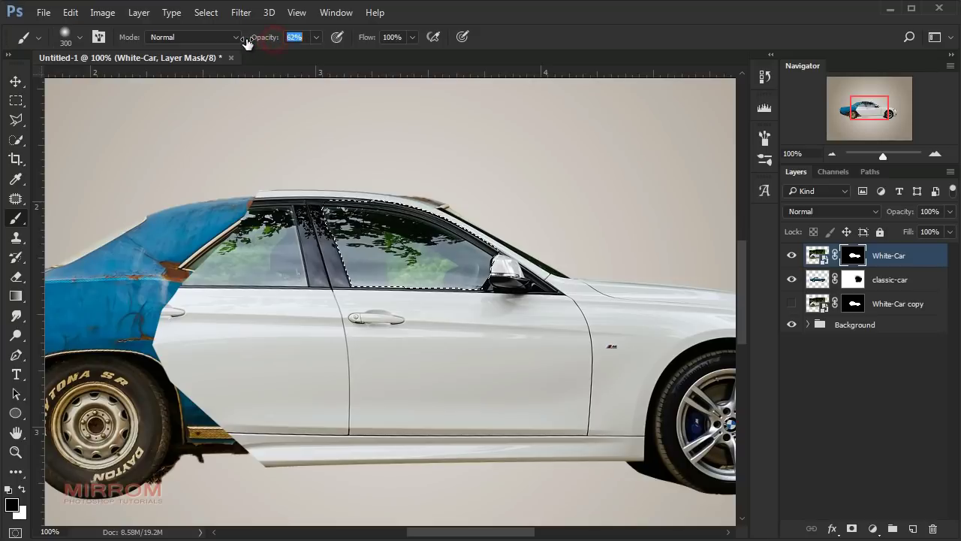
pyautogui.press('[')
pyautogui.press('[')
pyautogui.press('[')
pyautogui.press('[')
pyautogui.press('[')
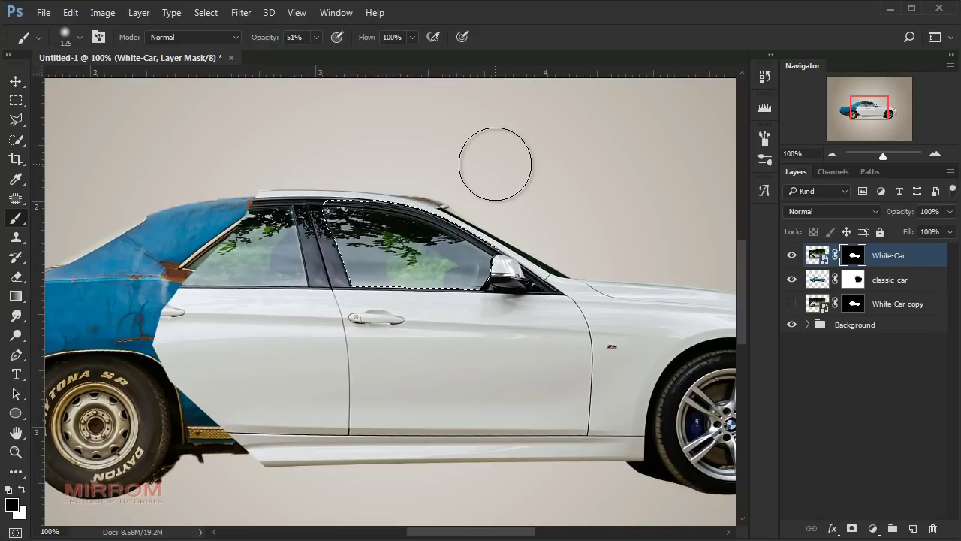
pyautogui.rightClick(506, 188)
pyautogui.press('Escape')
pyautogui.press('[')
pyautogui.moveTo(397, 285)
pyautogui.mouseDown()
pyautogui.moveTo(361, 262)
pyautogui.moveTo(446, 274)
pyautogui.moveTo(383, 262)
pyautogui.mouseUp()
pyautogui.press('[')
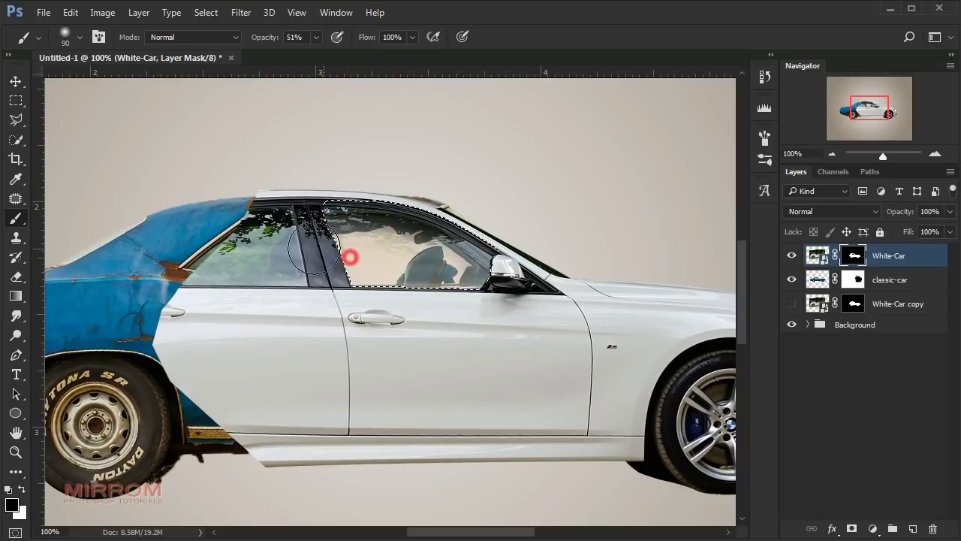
pyautogui.moveTo(383, 262); pyautogui.dragTo(323, 246)
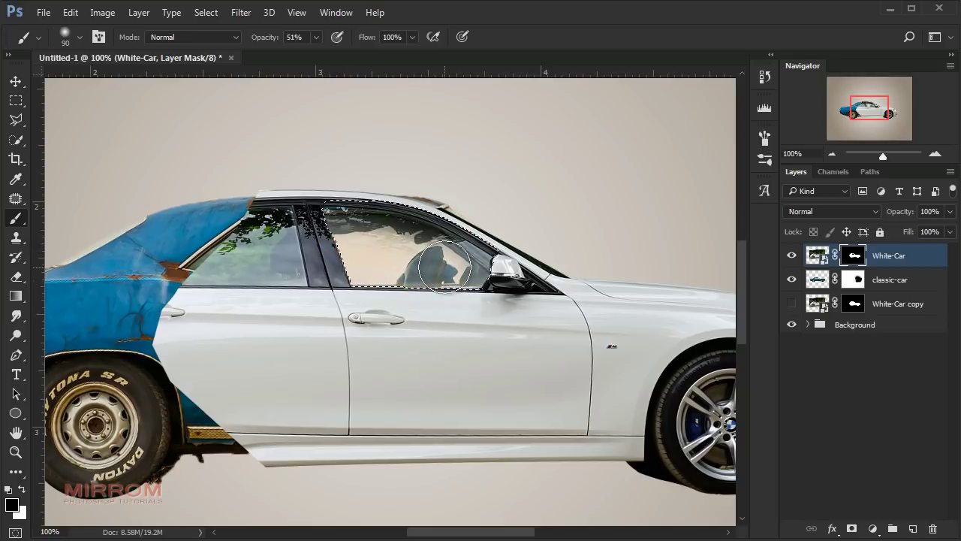
# Paint the White-Car mask at 51% over the rear side window and pillar, then zoom out
pyautogui.press('p')
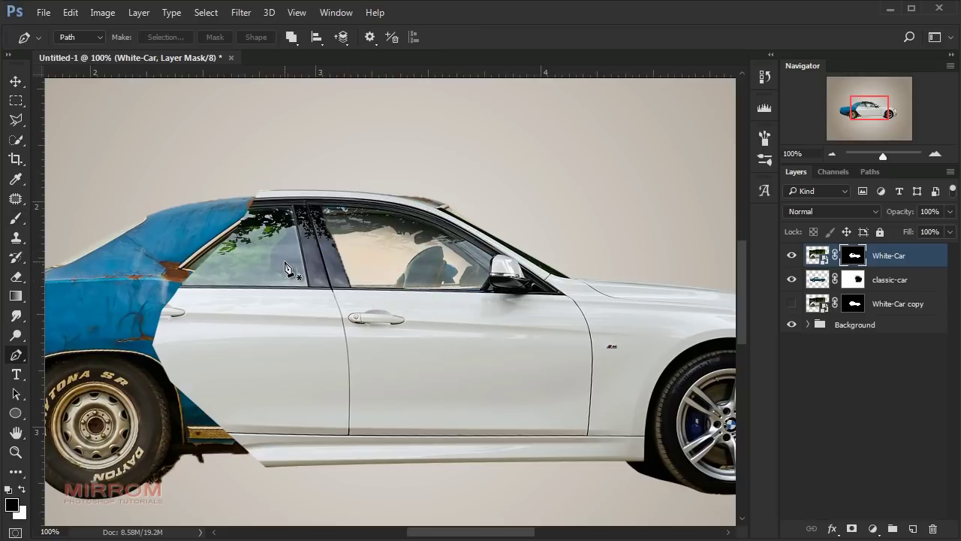
pyautogui.press('b')
pyautogui.press('v')
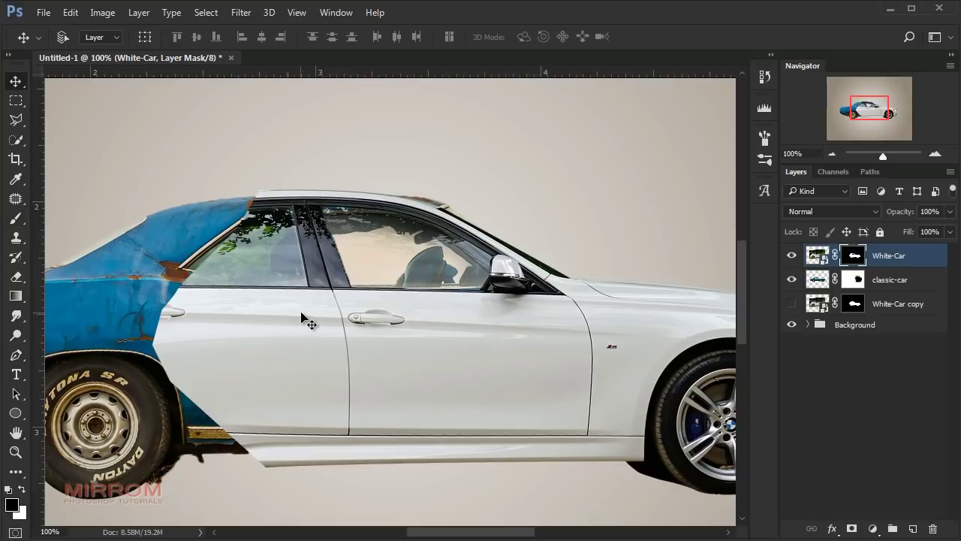
pyautogui.press('b')
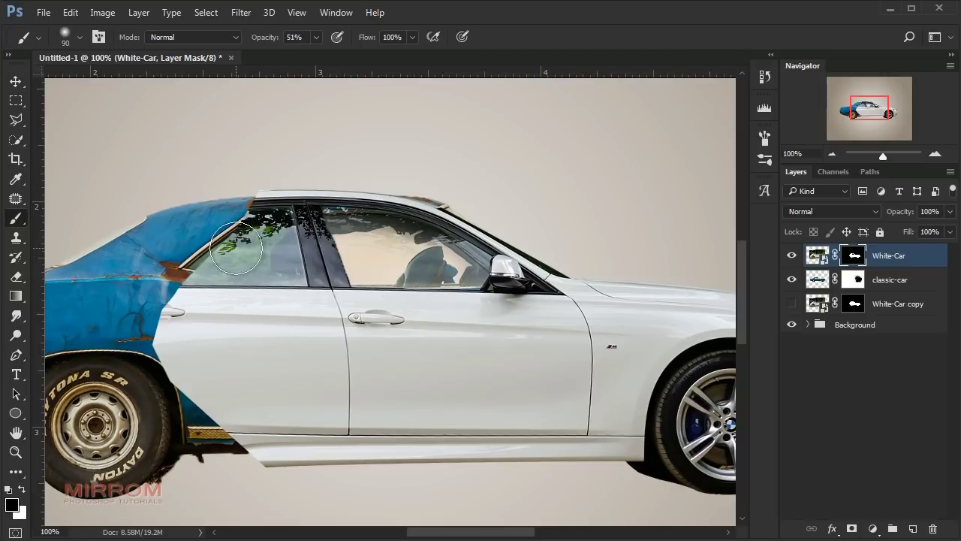
pyautogui.moveTo(223, 260); pyautogui.dragTo(238, 247)
pyautogui.press('[')
pyautogui.press('[')
pyautogui.press('[')
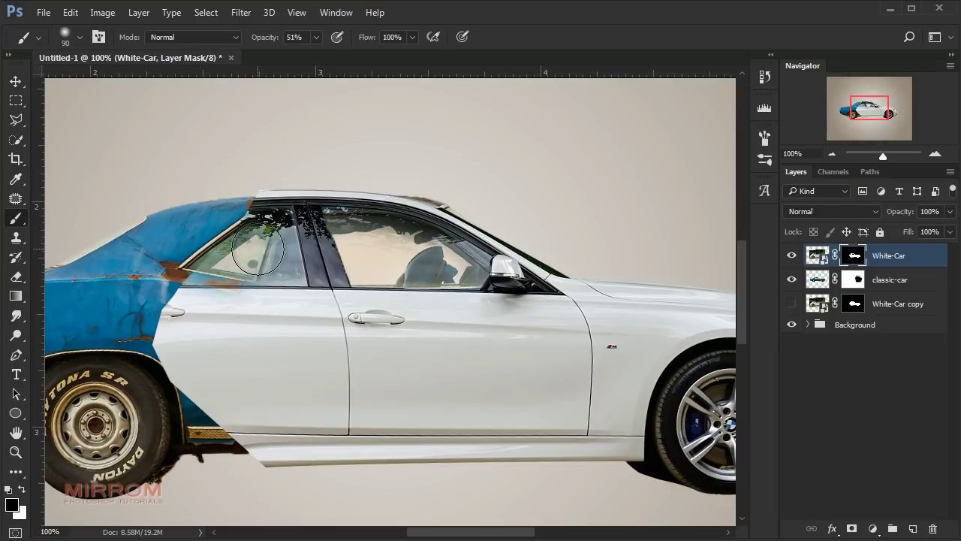
pyautogui.moveTo(271, 229); pyautogui.dragTo(200, 244)
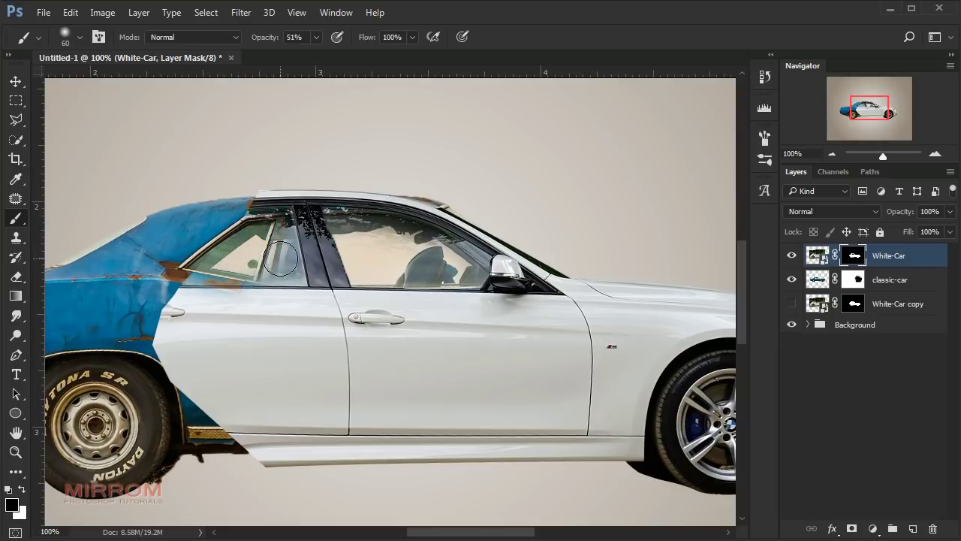
pyautogui.press('v')
pyautogui.hotkey('ctrl', '-')
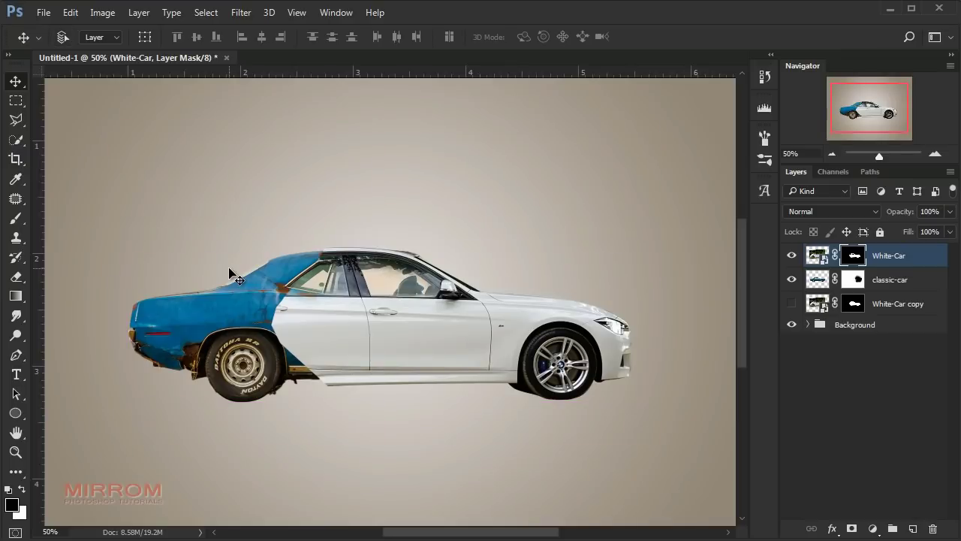
# Rasterize the White-Car smart object layer
pyautogui.click(811, 256)
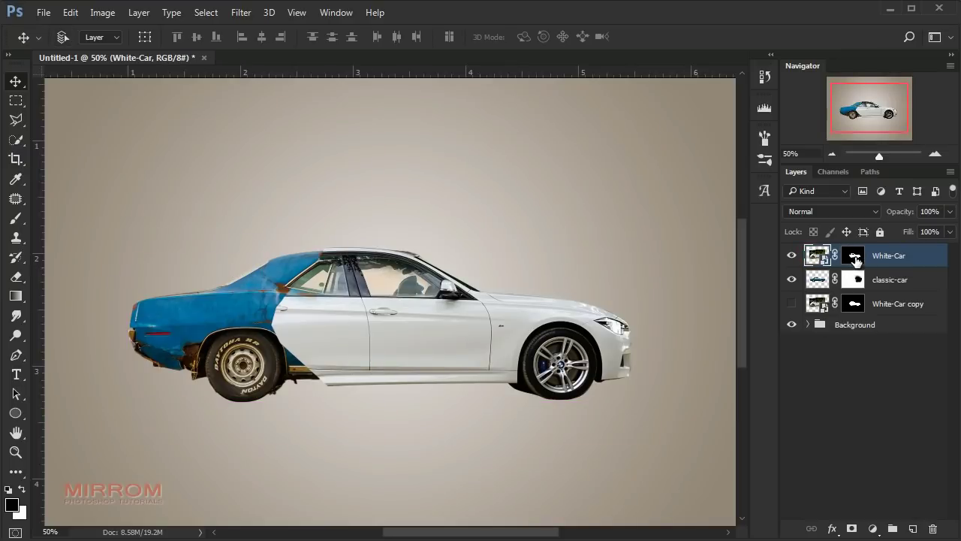
pyautogui.click(856, 260)
pyautogui.rightClick(854, 260)
pyautogui.press('Escape')
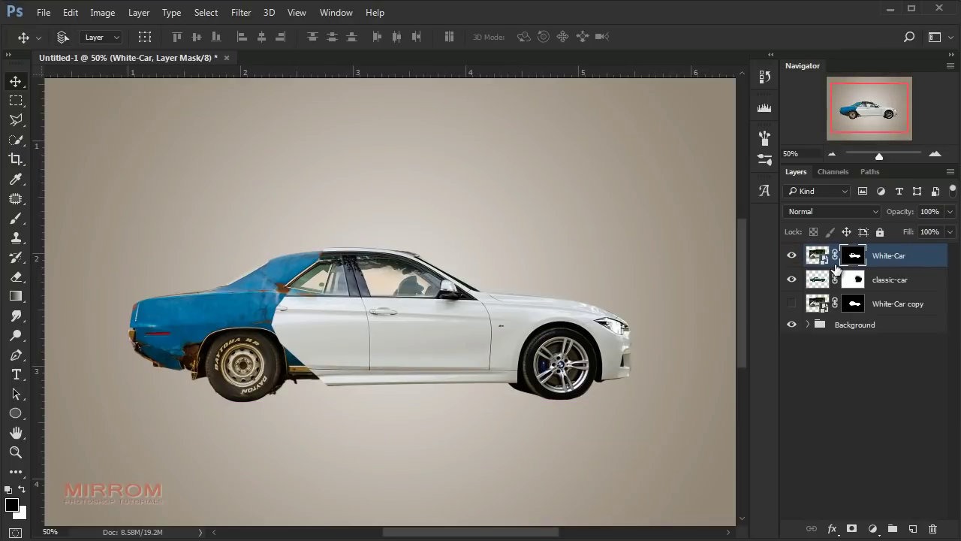
pyautogui.rightClick(916, 259)
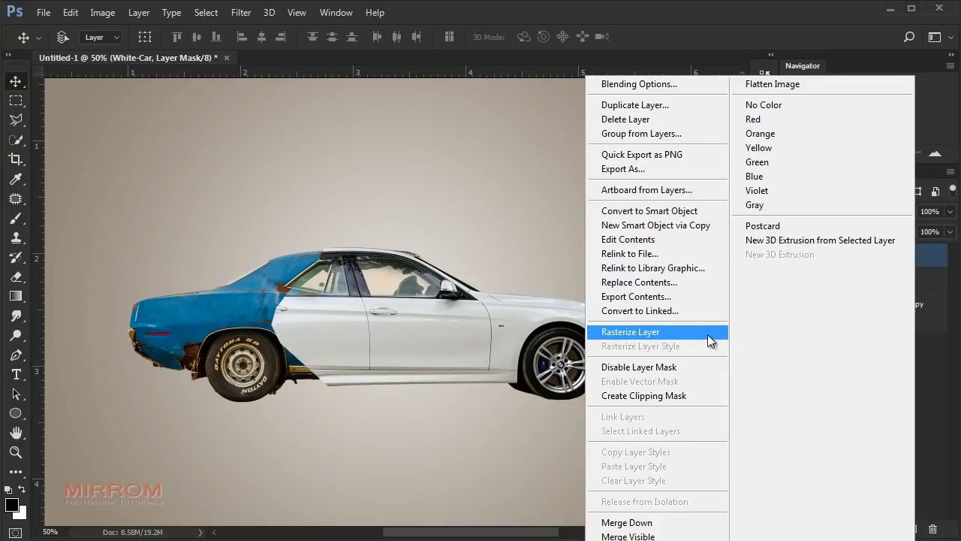
pyautogui.click(707, 334)
# Apply the White-Car mask permanently and duplicate the layer as White-Car copy 2
pyautogui.rightClick(854, 260)
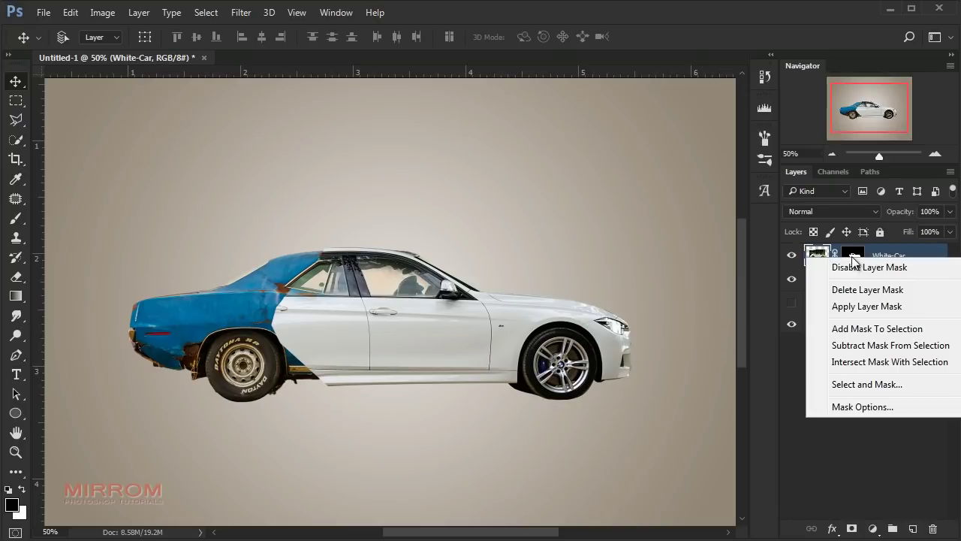
pyautogui.click(842, 302)
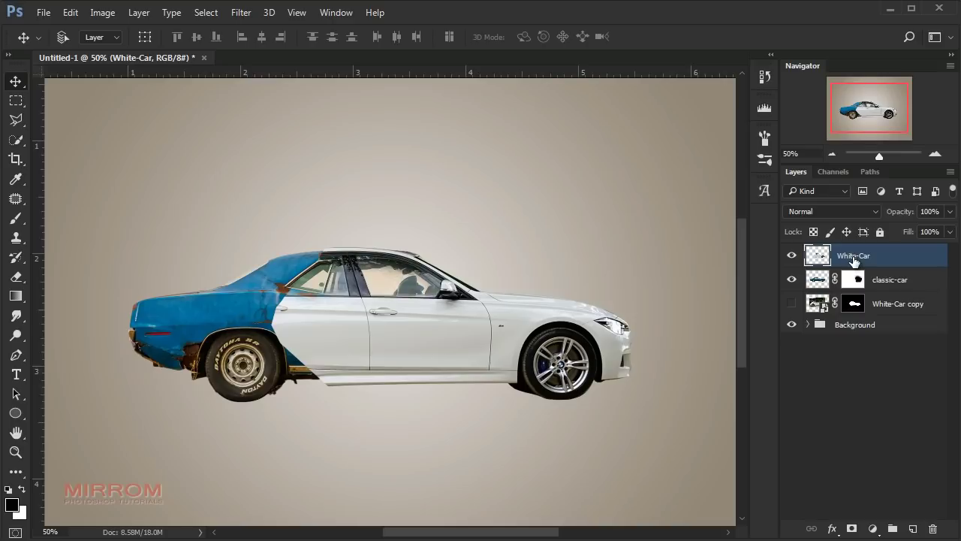
pyautogui.hotkey('ctrl', 'j')
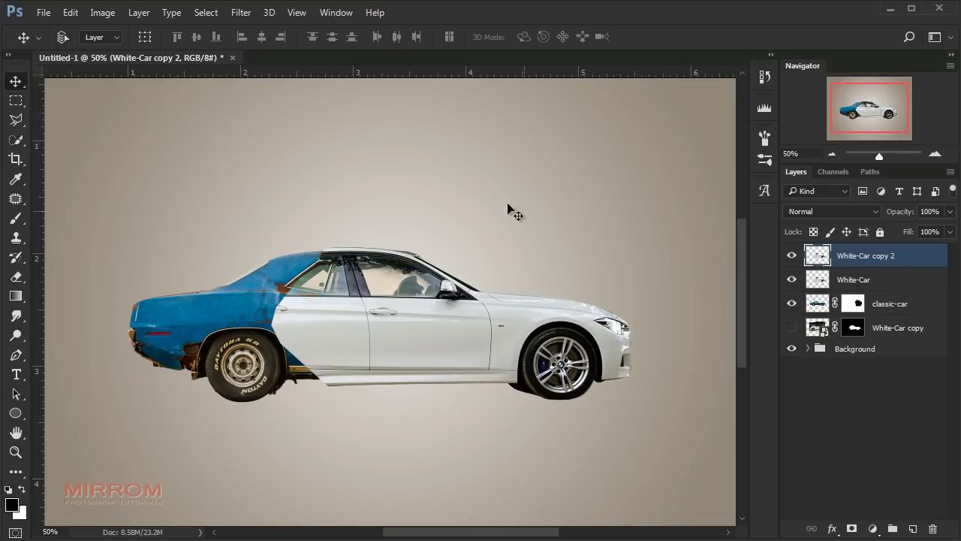
# Liquify White-Car copy 2 with a size-200, pressure-63 Forward Warp, pushing the rear leftward into a bulge
pyautogui.click(241, 12)
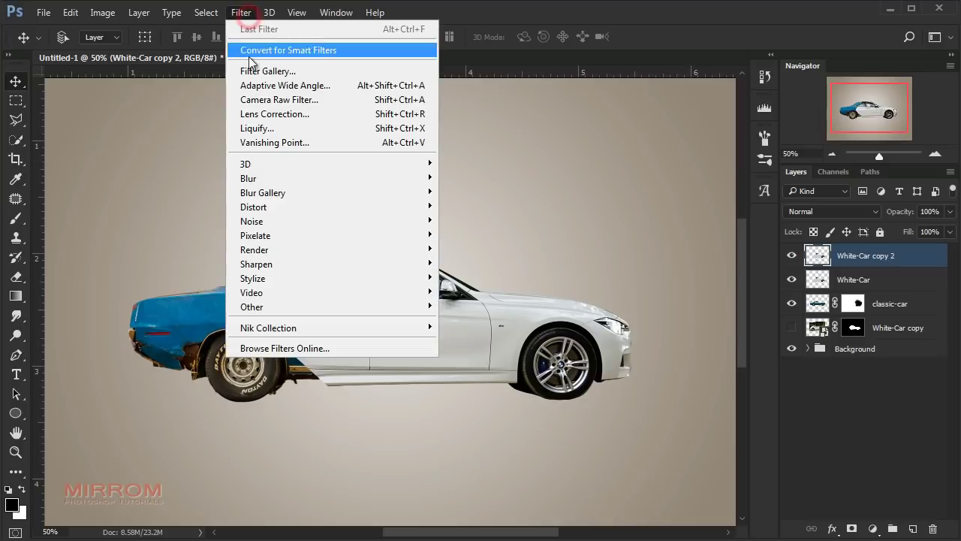
pyautogui.click(297, 133)
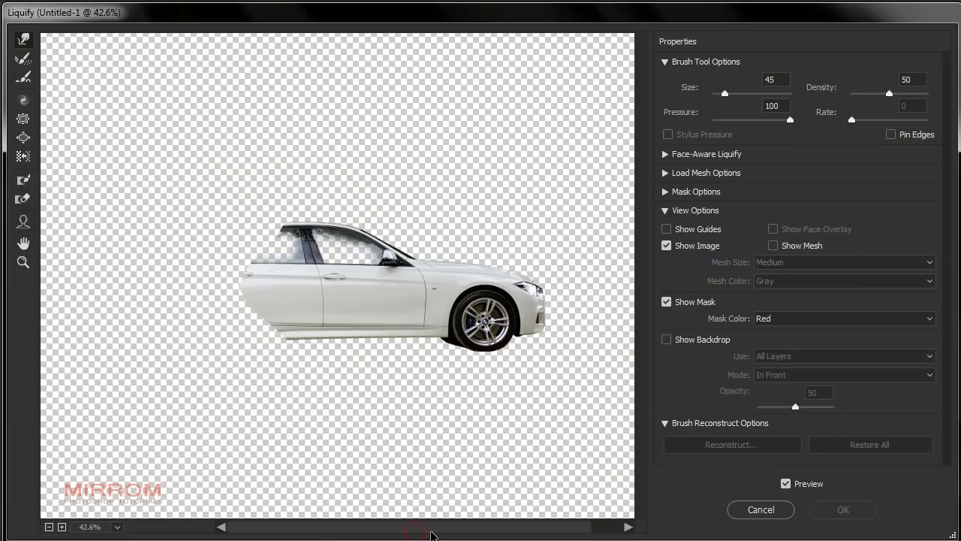
pyautogui.press(']')
pyautogui.press(']')
pyautogui.press(']')
pyautogui.press(']')
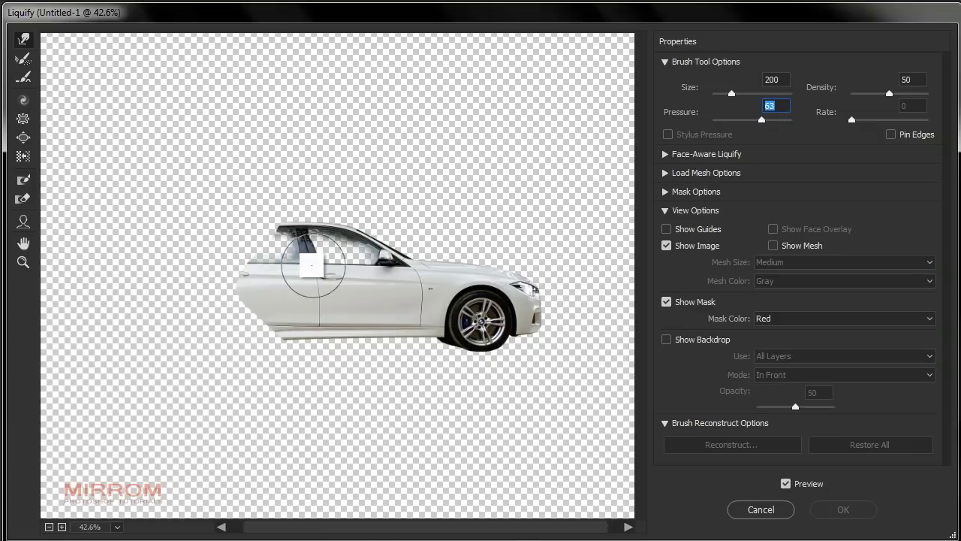
pyautogui.moveTo(257, 225); pyautogui.dragTo(290, 221)
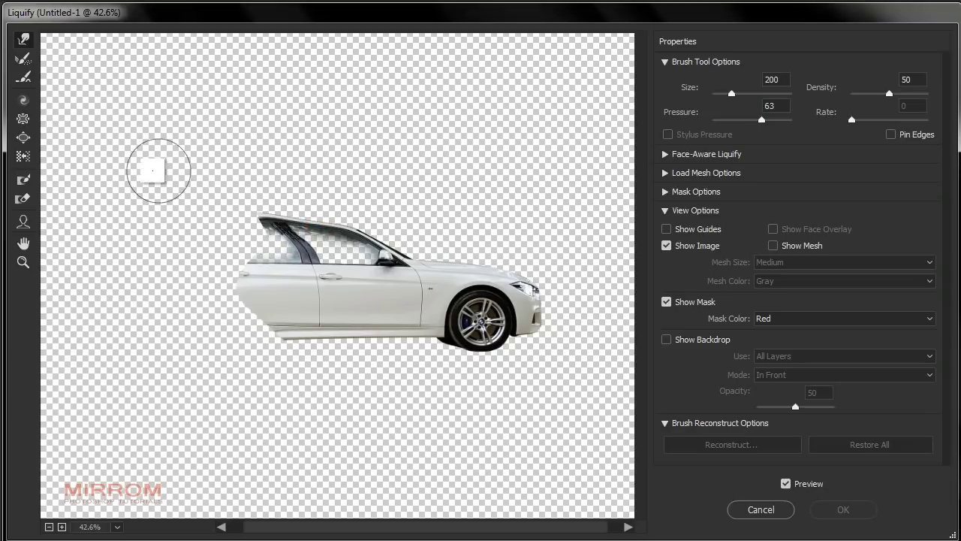
pyautogui.moveTo(150, 167)
pyautogui.mouseDown()
pyautogui.moveTo(278, 255)
pyautogui.moveTo(142, 266)
pyautogui.mouseUp()
pyautogui.press('[')
pyautogui.moveTo(233, 347); pyautogui.dragTo(191, 316)
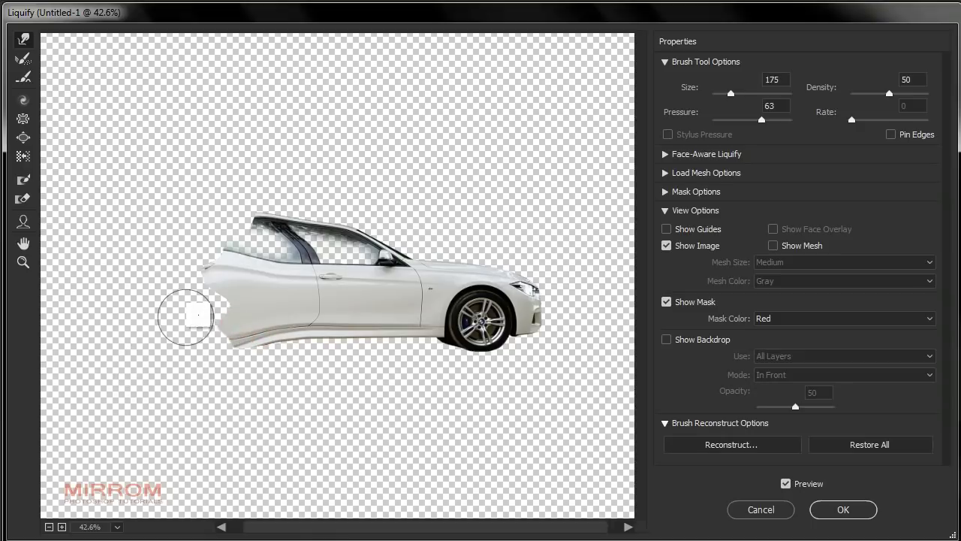
pyautogui.moveTo(317, 215)
pyautogui.mouseDown()
pyautogui.moveTo(198, 221)
pyautogui.moveTo(95, 206)
pyautogui.mouseUp()
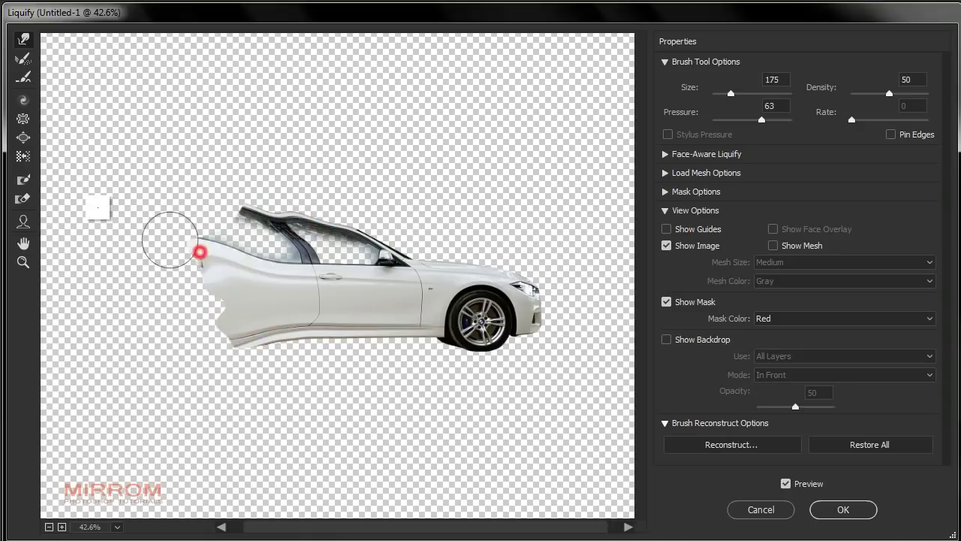
pyautogui.moveTo(214, 326); pyautogui.dragTo(133, 278)
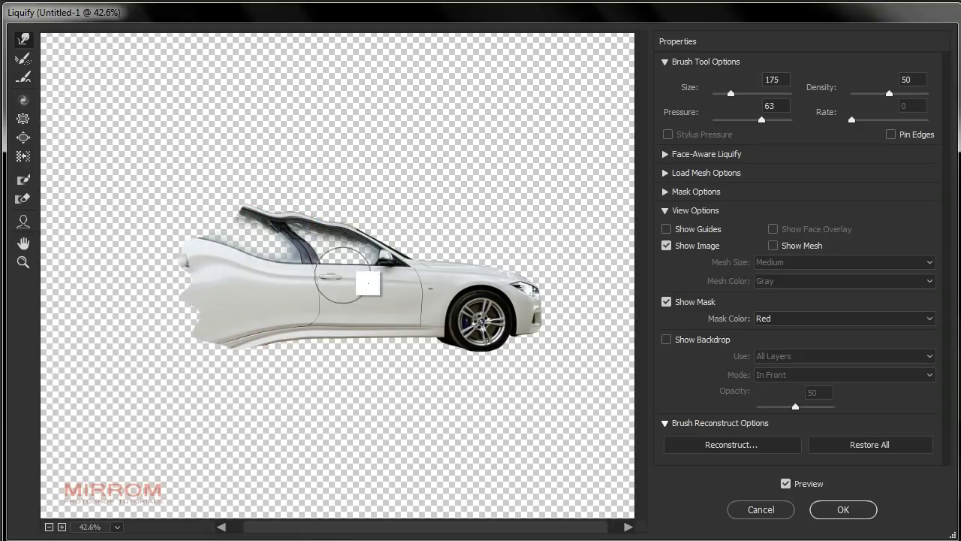
pyautogui.click(830, 511)
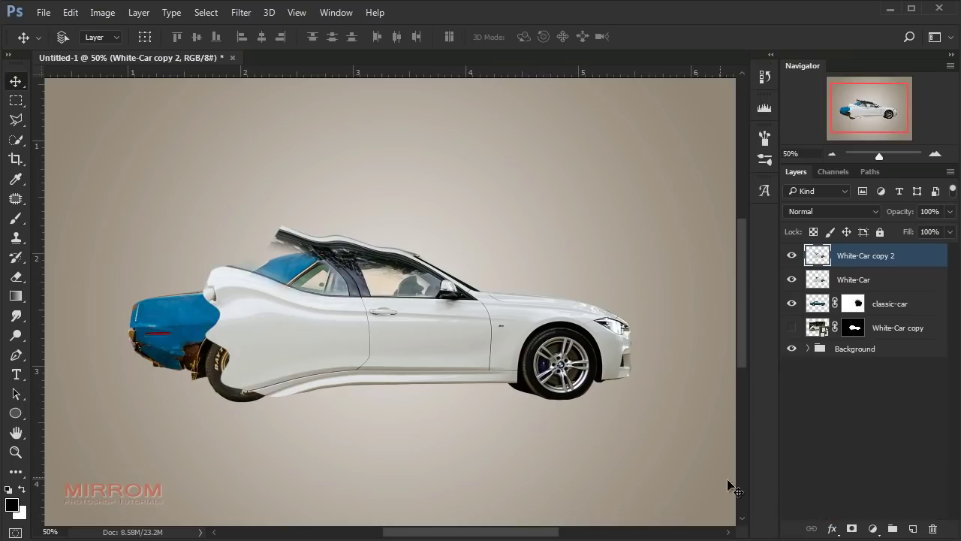
# Hide White-Car, add a mask to White-Car copy 2, and load the 2471 spatter brush tip
pyautogui.click(792, 281)
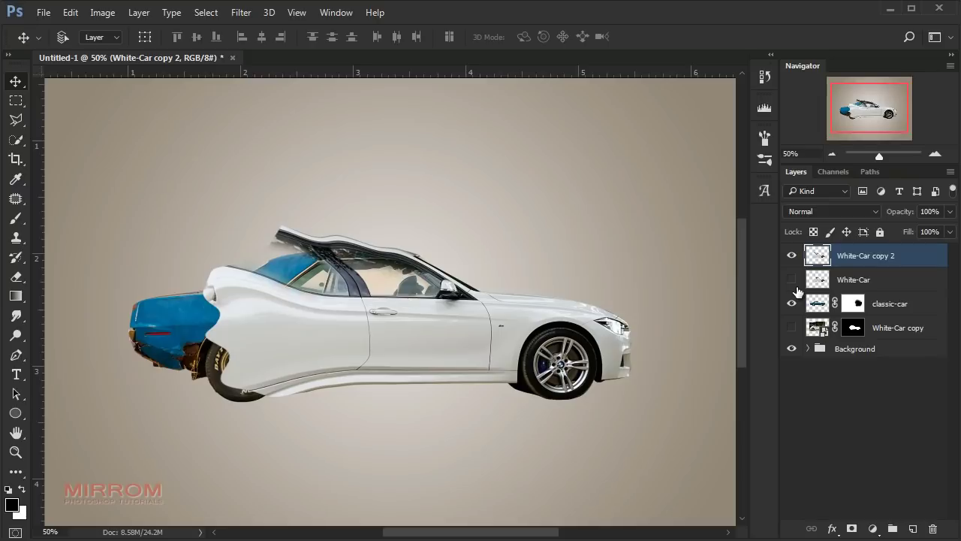
pyautogui.click(850, 528)
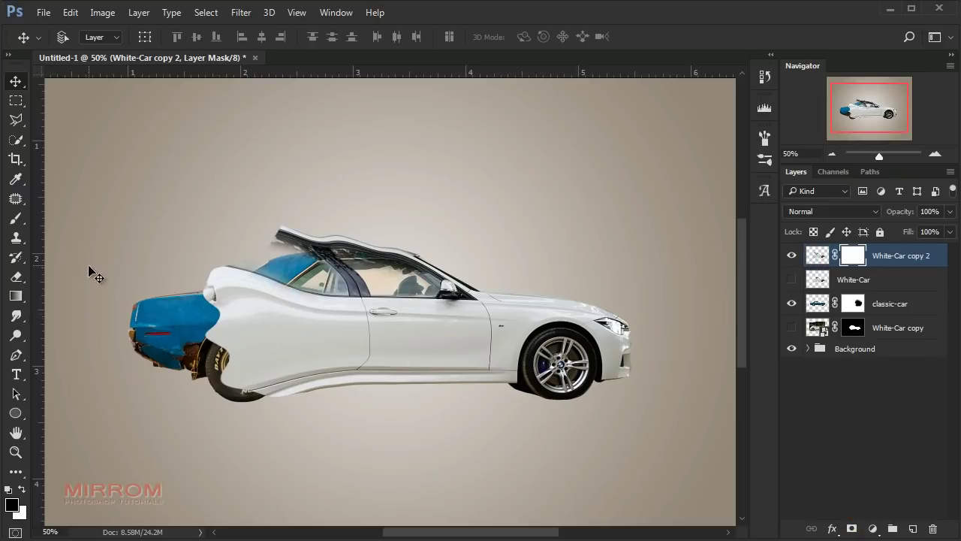
pyautogui.click(18, 219)
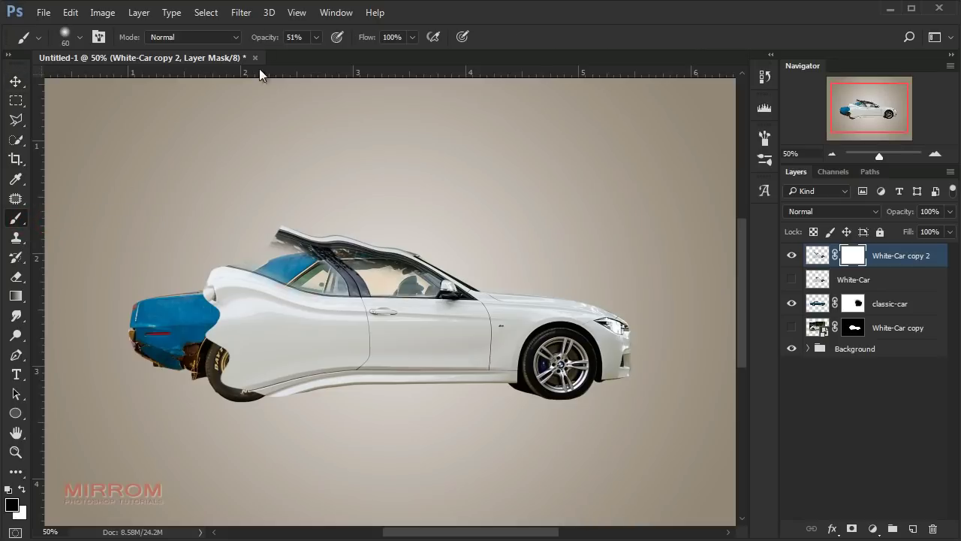
pyautogui.moveTo(263, 37)
pyautogui.mouseDown()
pyautogui.moveTo(300, 57)
pyautogui.moveTo(351, 121)
pyautogui.mouseUp()
pyautogui.rightClick(366, 137)
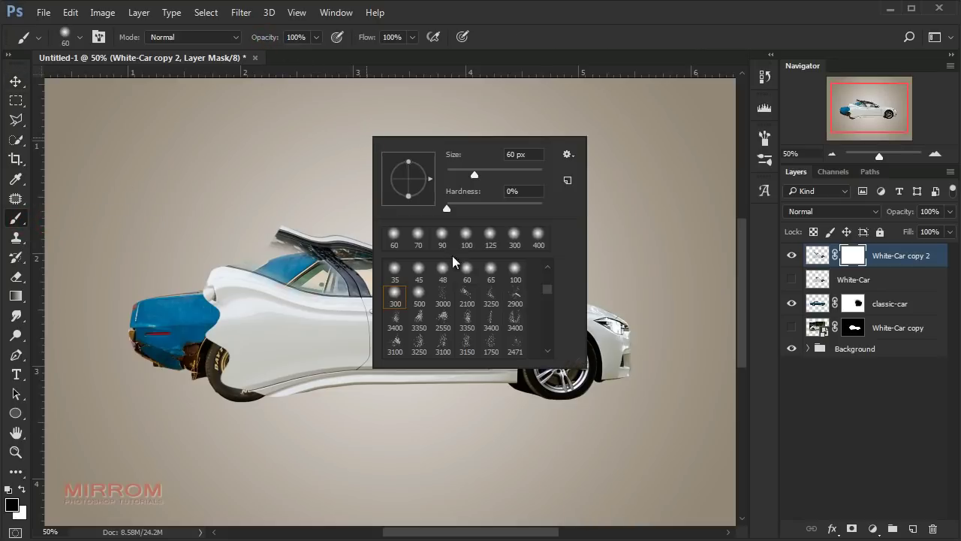
pyautogui.scroll(-1, 499, 299)
pyautogui.click(519, 336)
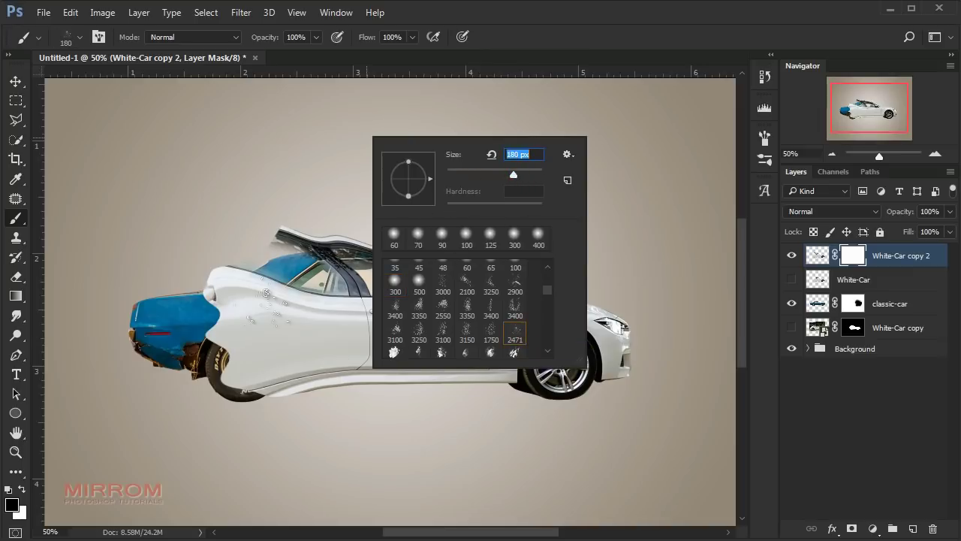
# Paint spatter on the mask to disperse the car's rear and the area around the rear wheel
pyautogui.click(217, 324)
pyautogui.moveTo(218, 334)
pyautogui.mouseDown()
pyautogui.moveTo(232, 348)
pyautogui.moveTo(225, 295)
pyautogui.mouseUp()
pyautogui.press(']')
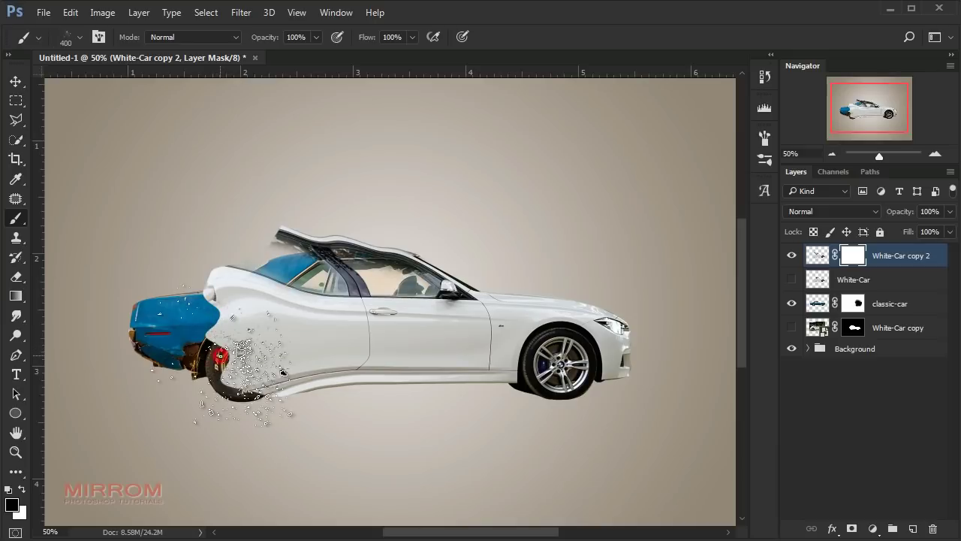
pyautogui.press(']')
pyautogui.press(']')
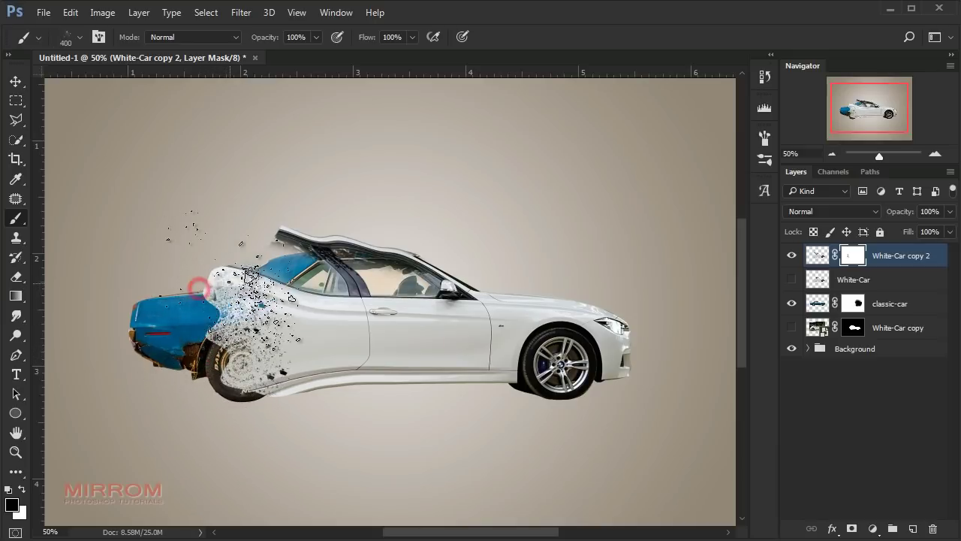
pyautogui.moveTo(198, 279)
pyautogui.mouseDown()
pyautogui.moveTo(252, 363)
pyautogui.moveTo(206, 344)
pyautogui.moveTo(260, 246)
pyautogui.moveTo(217, 315)
pyautogui.mouseUp()
pyautogui.press('[')
pyautogui.press('[')
pyautogui.press('[')
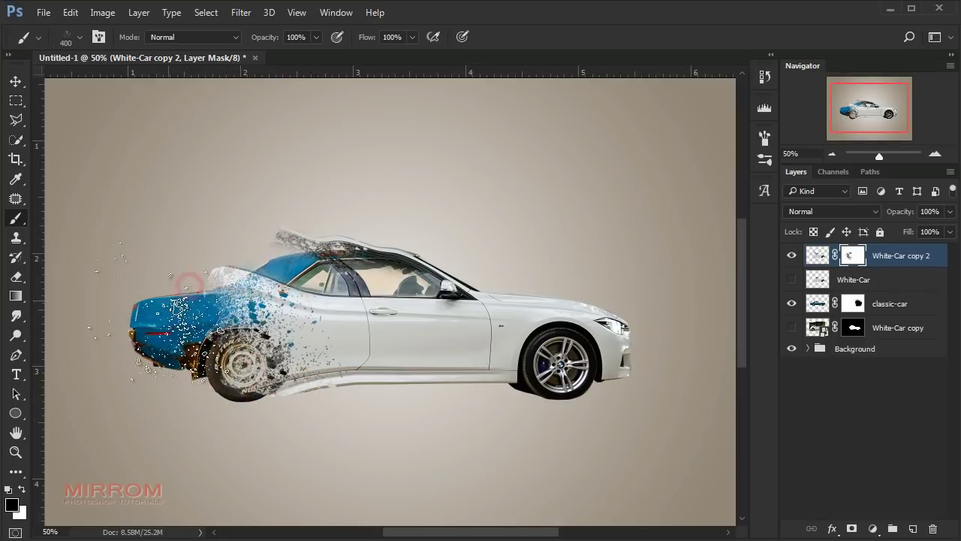
pyautogui.press(']')
pyautogui.press(']')
pyautogui.rightClick(243, 336)
pyautogui.press('Escape')
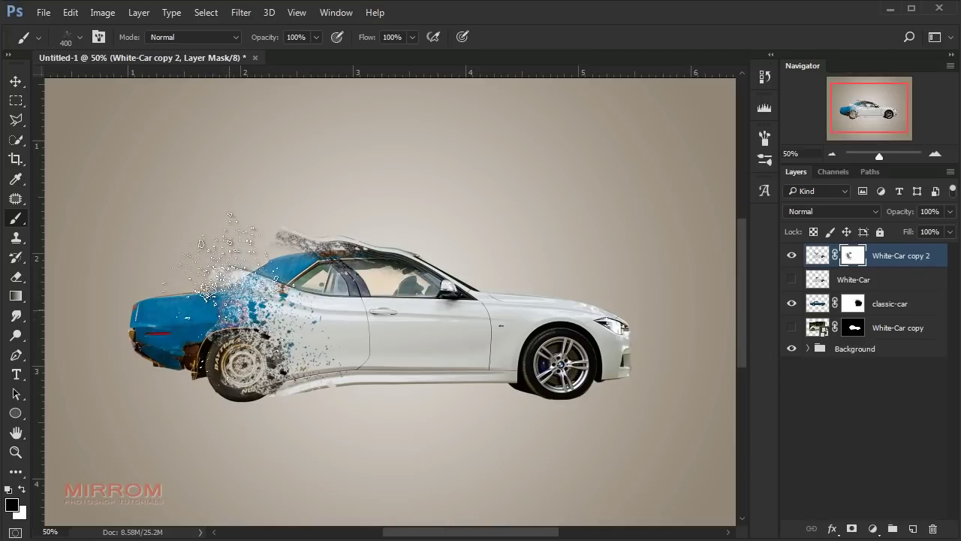
pyautogui.moveTo(226, 255)
pyautogui.mouseDown()
pyautogui.moveTo(229, 334)
pyautogui.moveTo(285, 376)
pyautogui.mouseUp()
# Disperse the roof edge into particles with the spatter brush
pyautogui.press('[')
pyautogui.press('[')
pyautogui.rightClick(317, 242)
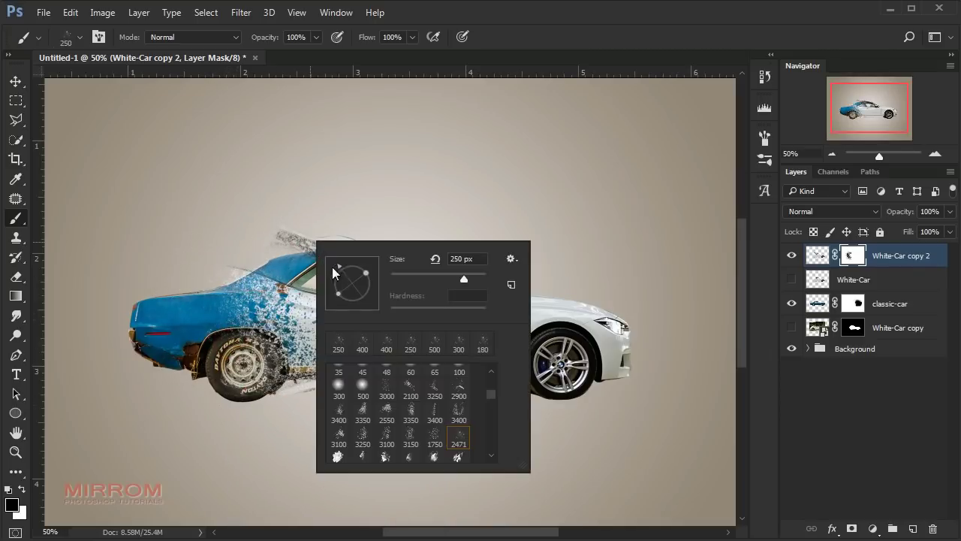
pyautogui.press('Escape')
pyautogui.press(']')
pyautogui.press(']')
pyautogui.moveTo(290, 225)
pyautogui.mouseDown()
pyautogui.moveTo(322, 247)
pyautogui.moveTo(278, 246)
pyautogui.moveTo(237, 267)
pyautogui.moveTo(323, 353)
pyautogui.moveTo(300, 375)
pyautogui.moveTo(361, 346)
pyautogui.moveTo(391, 229)
pyautogui.mouseUp()
# Set the spatter brush to 100 px and add particles above the roof and along the lower body edge
pyautogui.rightClick(391, 229)
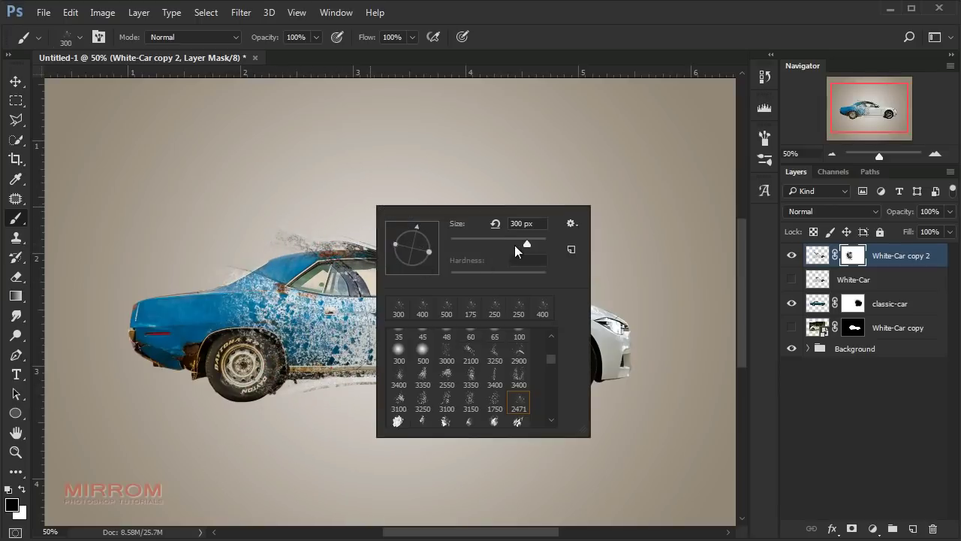
pyautogui.moveTo(517, 243); pyautogui.dragTo(509, 242)
pyautogui.write('100')
pyautogui.click(343, 208)
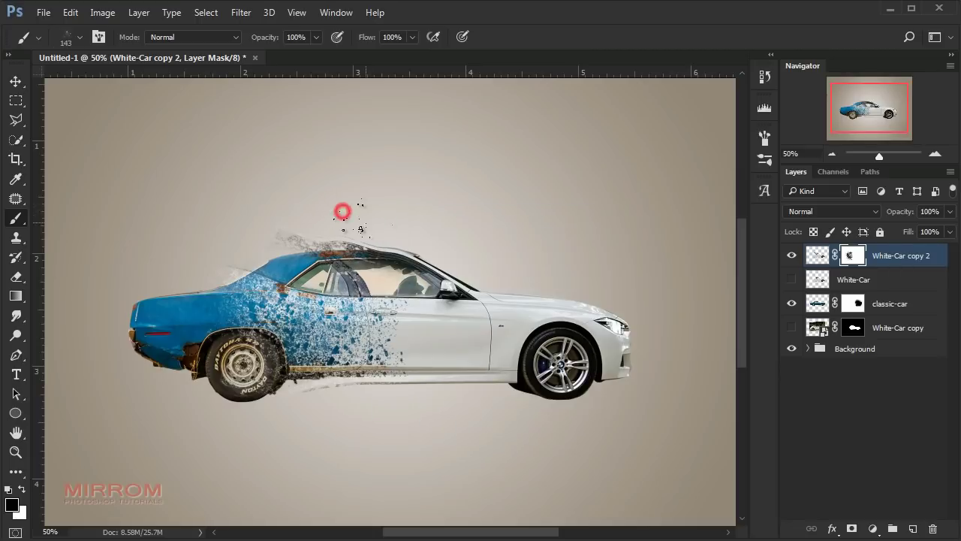
pyautogui.moveTo(343, 208); pyautogui.dragTo(358, 235)
pyautogui.moveTo(343, 382); pyautogui.dragTo(356, 388)
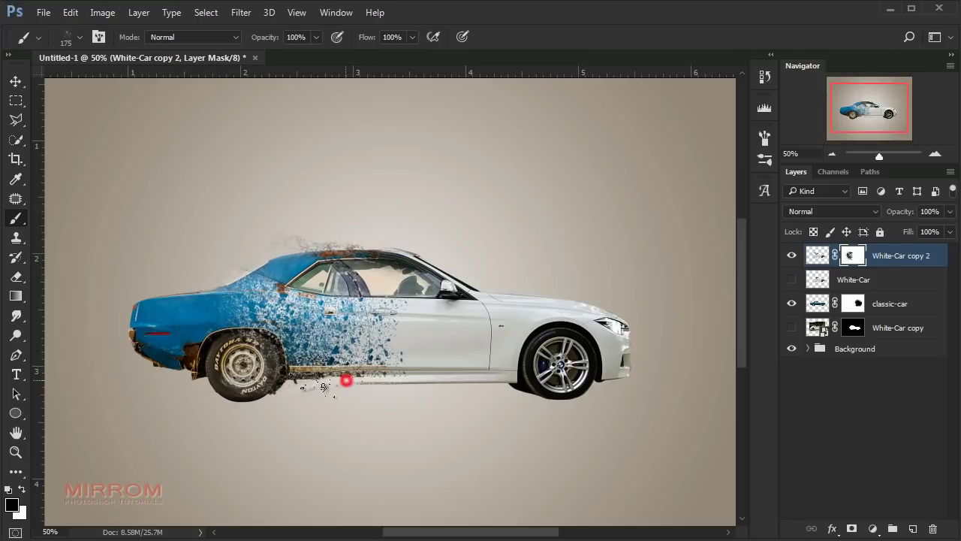
# Mask out the white car's ghost rear wheel and toggle White-Car visibility to compare
pyautogui.moveTo(244, 364); pyautogui.dragTo(259, 383)
pyautogui.press('[')
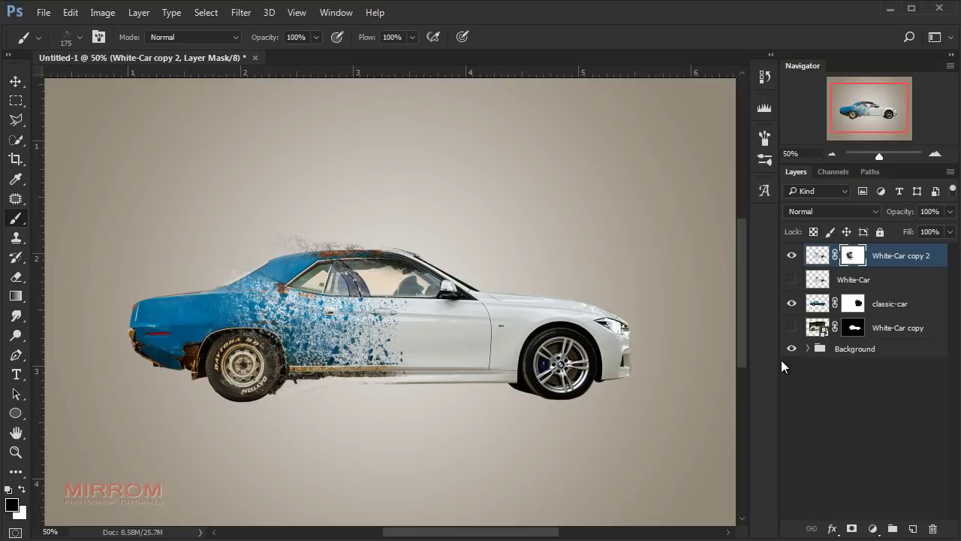
pyautogui.click(843, 279)
pyautogui.click(792, 280)
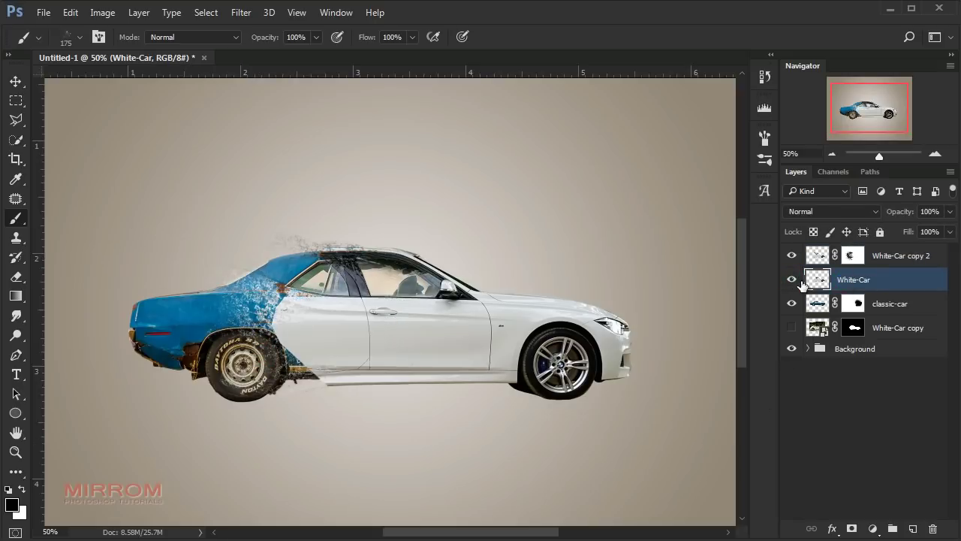
pyautogui.click(793, 279)
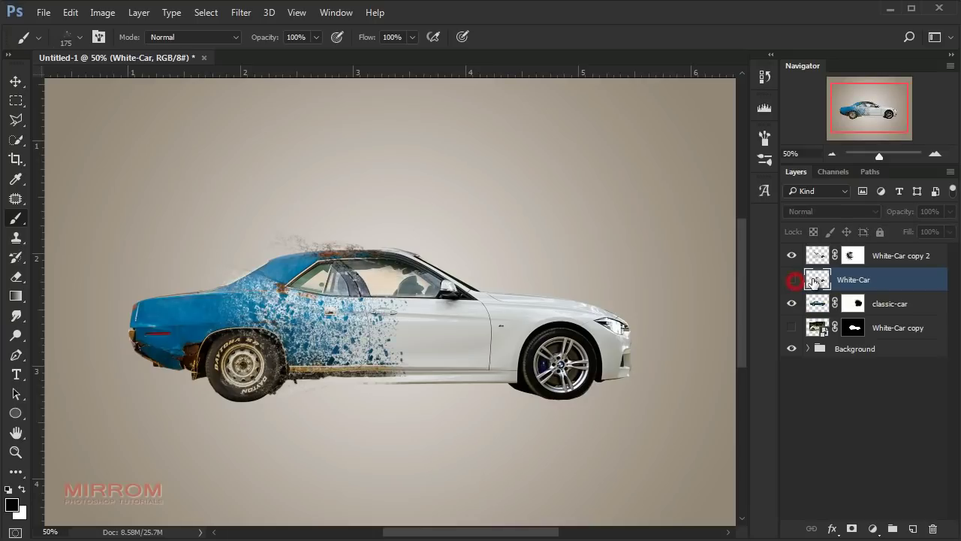
pyautogui.click(814, 256)
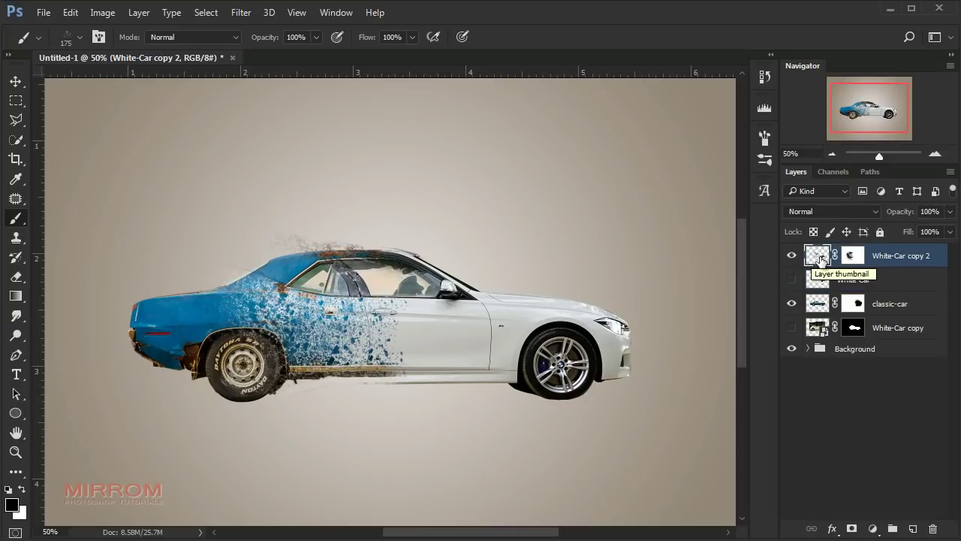
pyautogui.press('v')
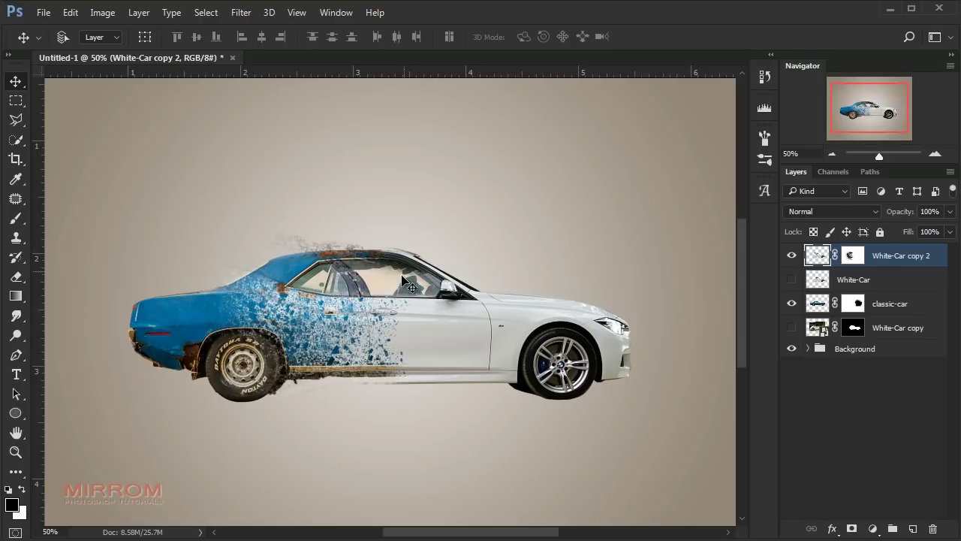
# Warp White-Car copy 2, pulling its rear corners up, down and back to flare the particle spray
pyautogui.hotkey('ctrl', 't')
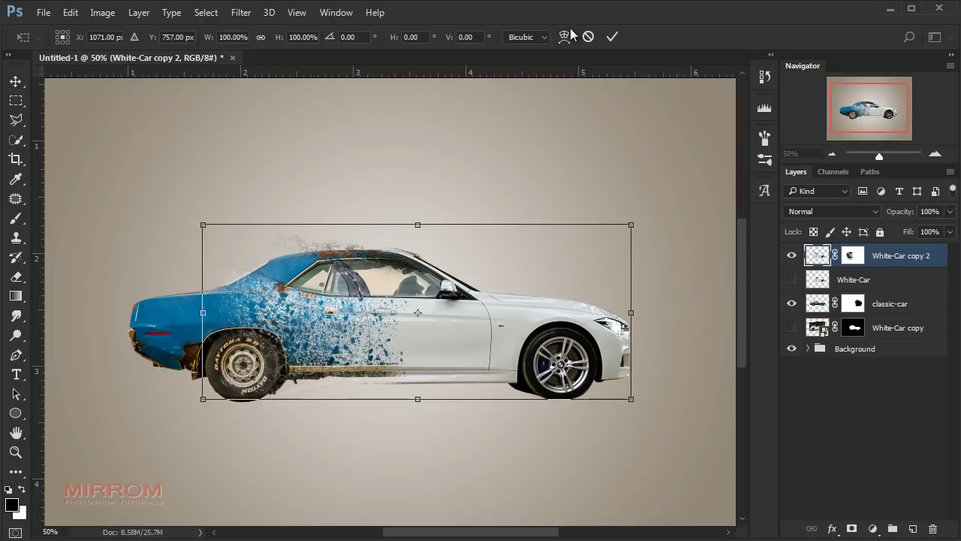
pyautogui.click(565, 36)
pyautogui.moveTo(343, 399); pyautogui.dragTo(346, 390)
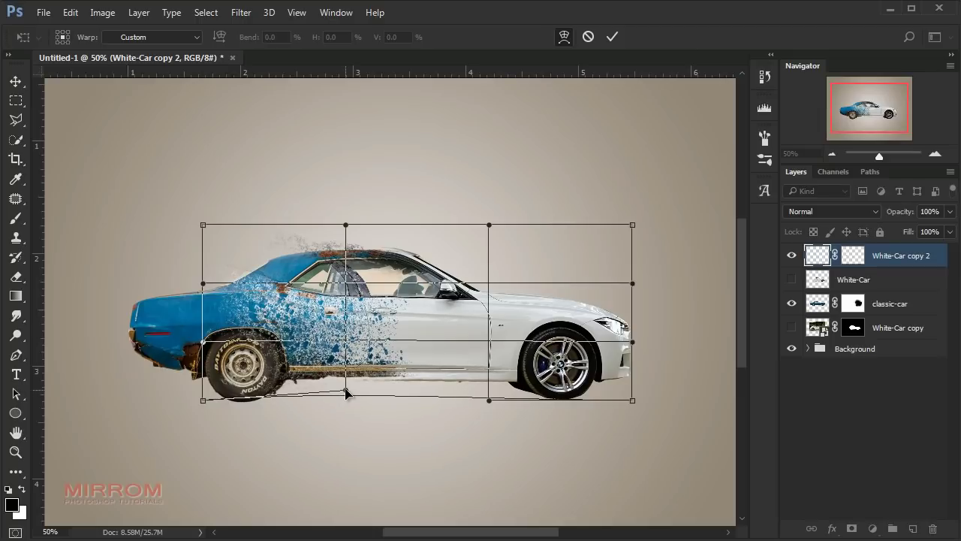
pyautogui.moveTo(203, 225); pyautogui.dragTo(187, 206)
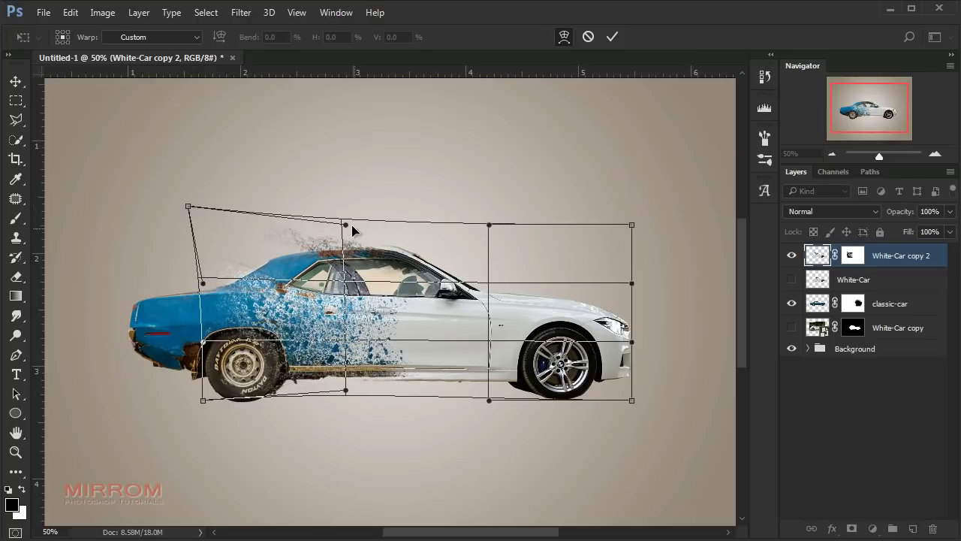
pyautogui.moveTo(342, 219); pyautogui.dragTo(340, 221)
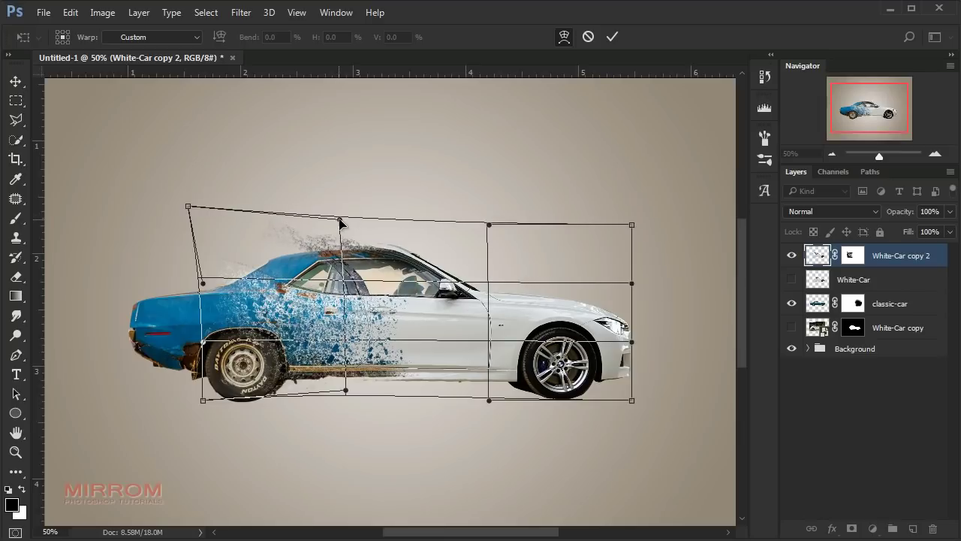
pyautogui.moveTo(209, 403); pyautogui.dragTo(194, 415)
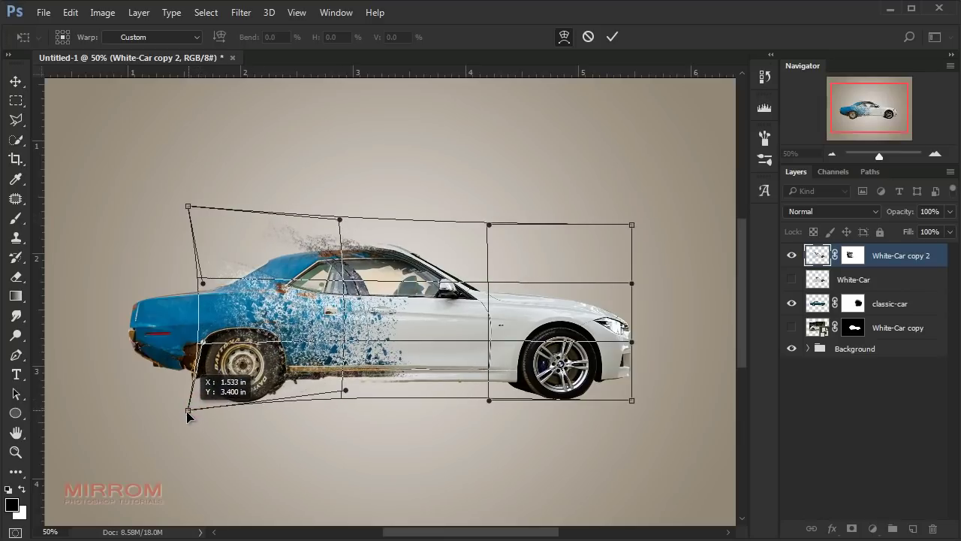
pyautogui.click(612, 37)
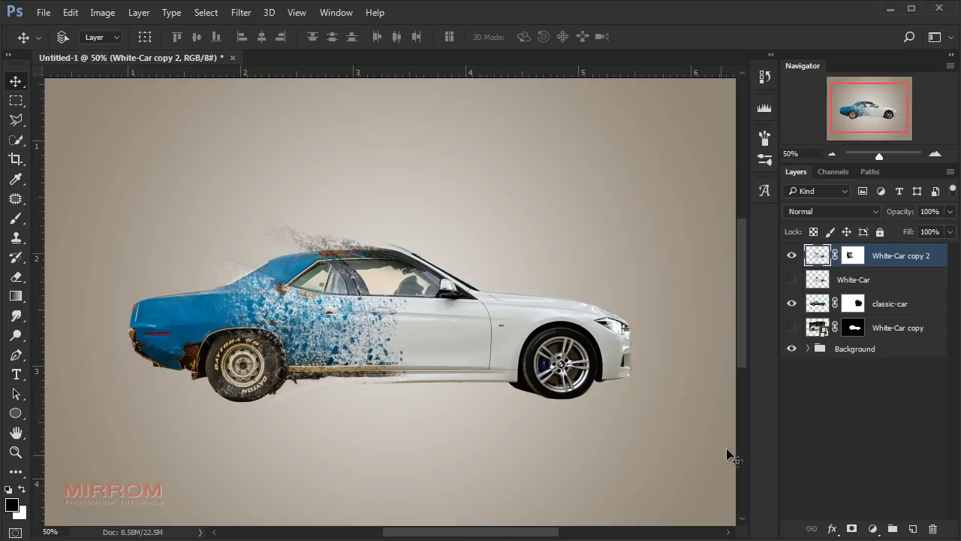
# Show White-Car, give it a layer mask, and spatter-paint its rear door into particles
pyautogui.click(792, 279)
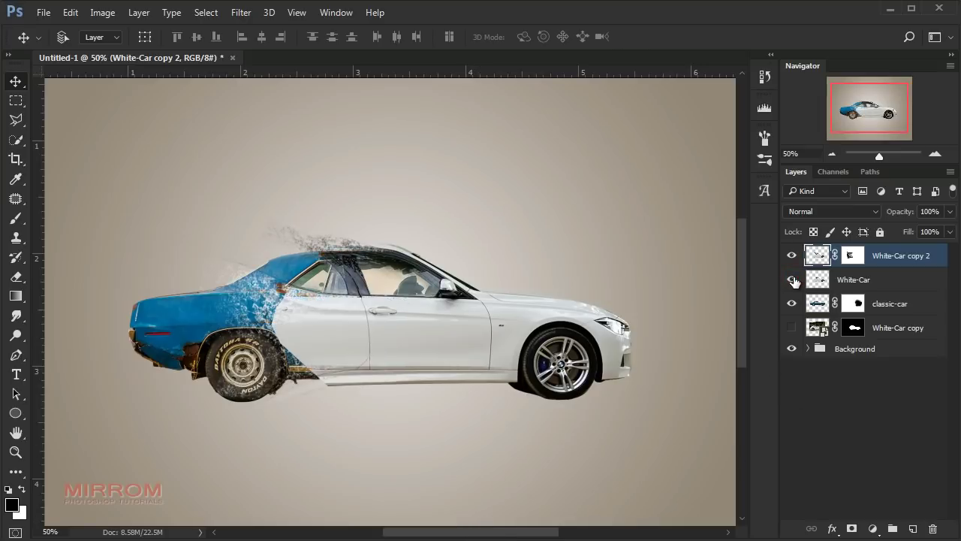
pyautogui.click(819, 281)
pyautogui.click(851, 529)
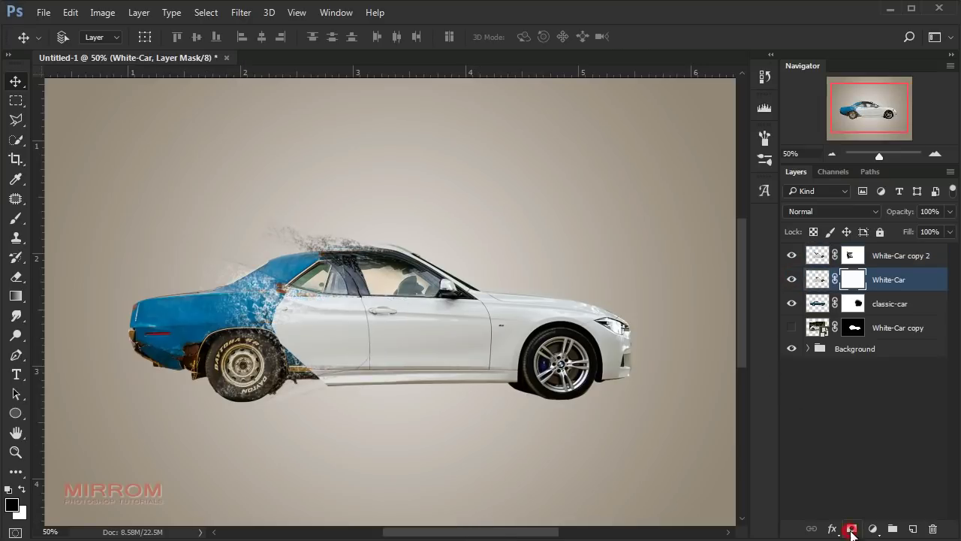
pyautogui.press('b')
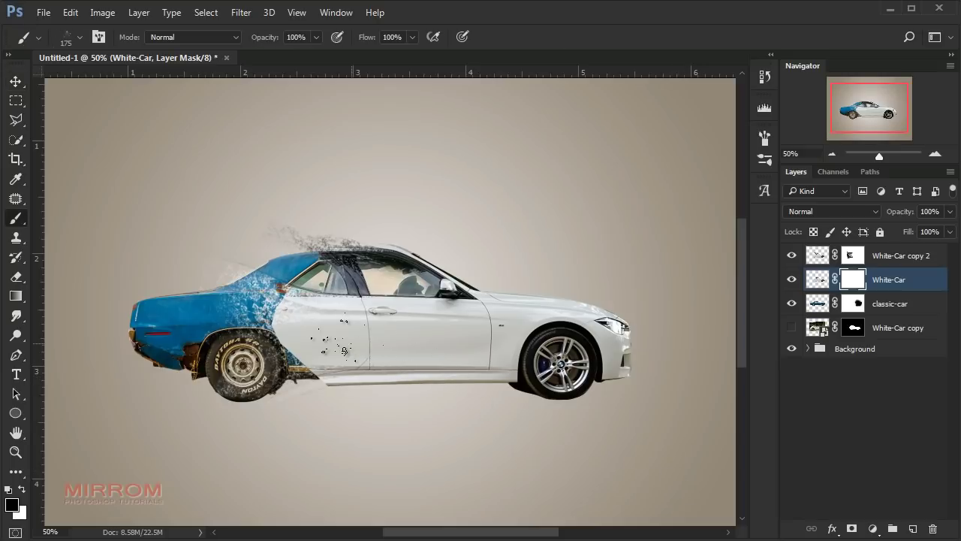
pyautogui.moveTo(343, 351)
pyautogui.mouseDown()
pyautogui.moveTo(319, 291)
pyautogui.moveTo(297, 314)
pyautogui.mouseUp()
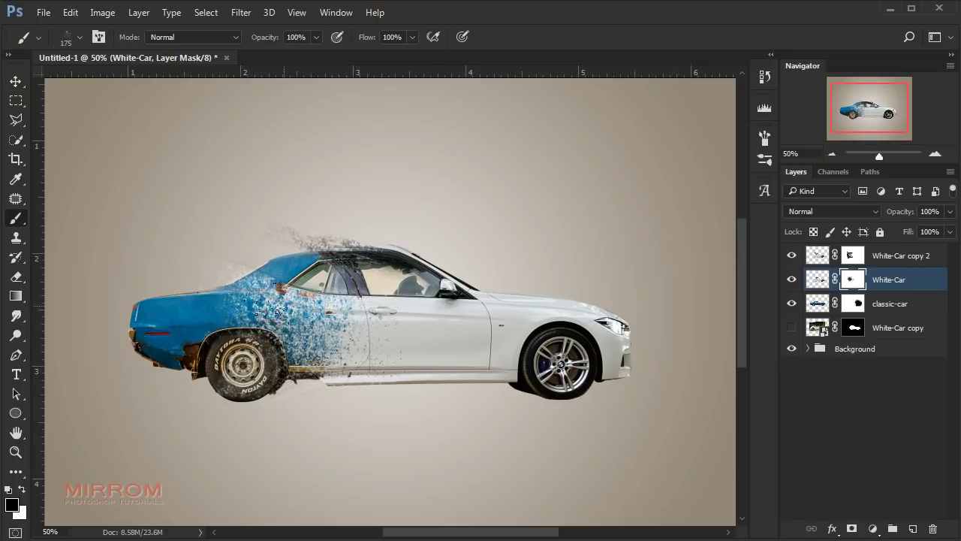
# Switch to a soft round brush and reduce its size
pyautogui.rightClick(318, 330)
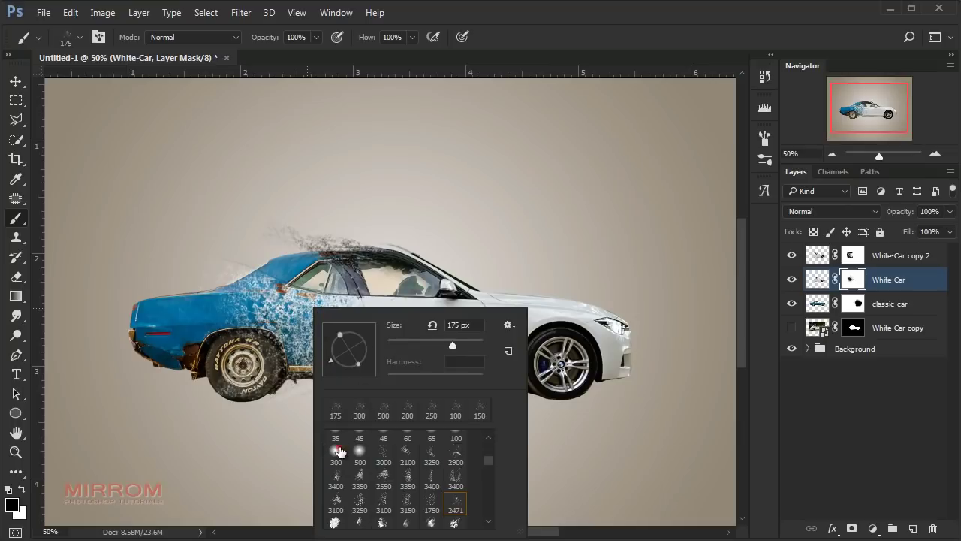
pyautogui.click(338, 450)
pyautogui.press('Return')
pyautogui.press('[')
pyautogui.press('[')
pyautogui.press('[')
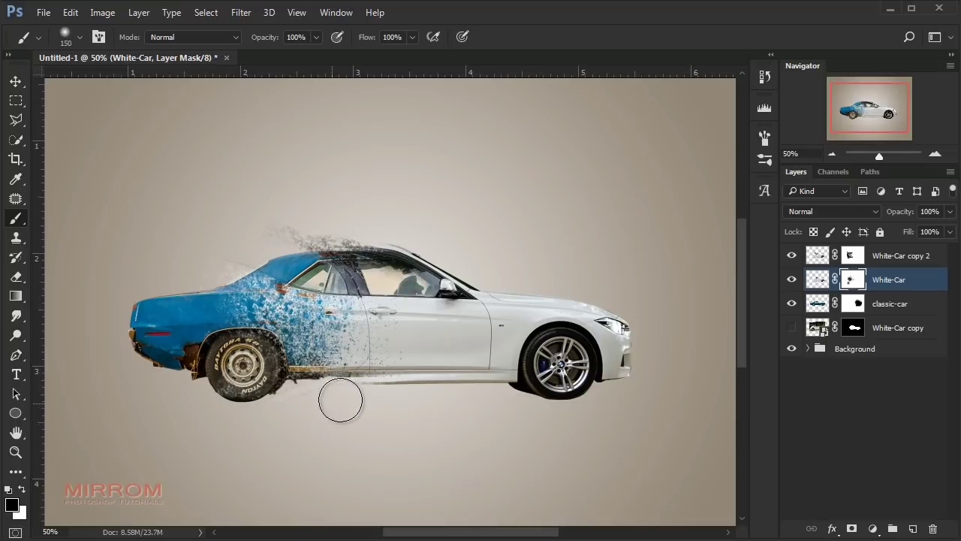
pyautogui.press('[')
pyautogui.press('[')
pyautogui.press('[')
# Clone-stamp rust over the blue edge by the rear wheel arch on the classic-car layer
pyautogui.press('v')
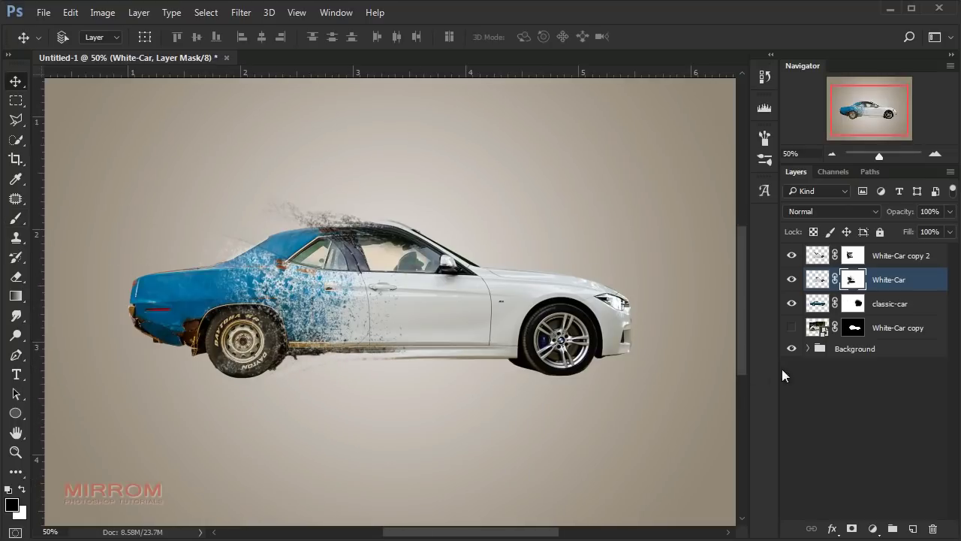
pyautogui.keyDown('ctrl'); pyautogui.click(193, 361); pyautogui.keyUp('ctrl')
pyautogui.keyDown('ctrl'); pyautogui.click(162, 358); pyautogui.keyUp('ctrl')
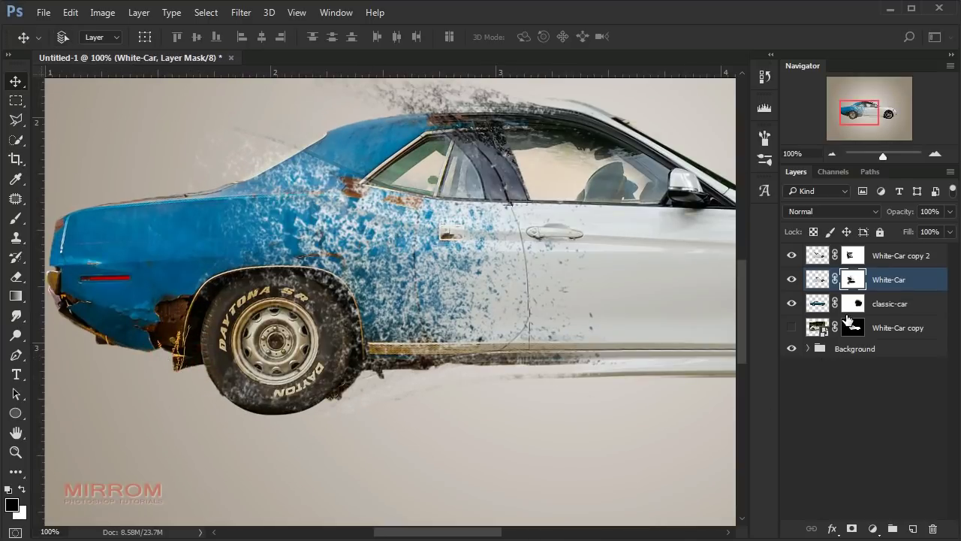
pyautogui.click(817, 304)
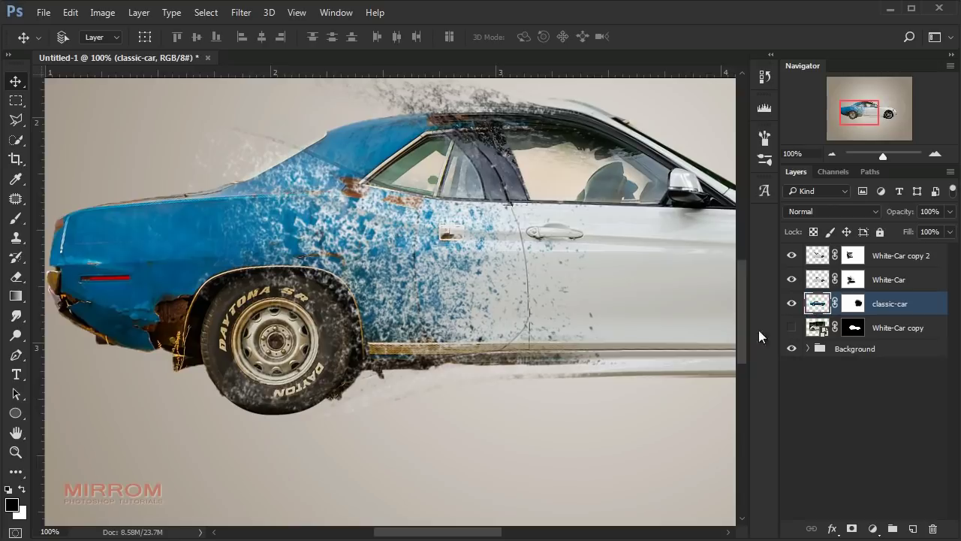
pyautogui.click(22, 239)
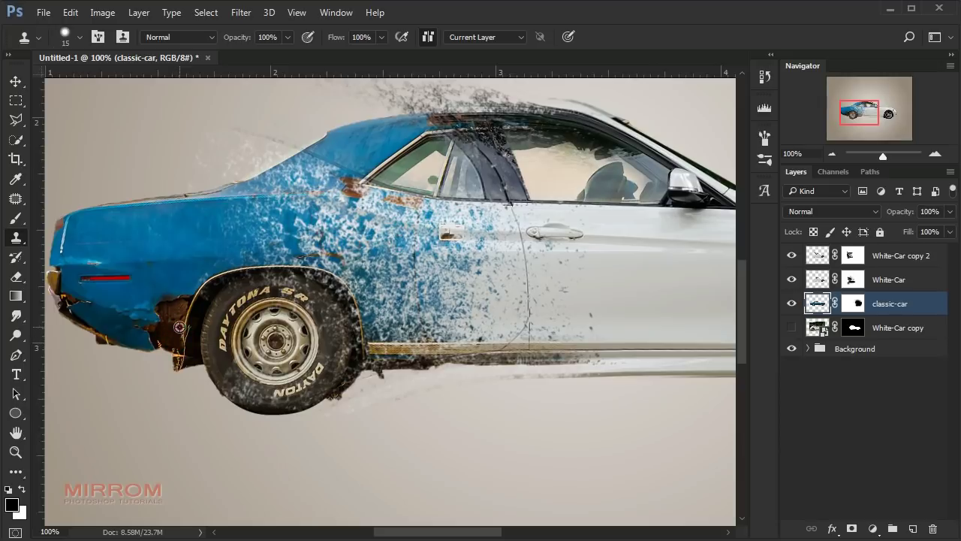
pyautogui.keyDown('alt'); pyautogui.click(177, 340); pyautogui.keyUp('alt')
pyautogui.moveTo(165, 340); pyautogui.dragTo(177, 353)
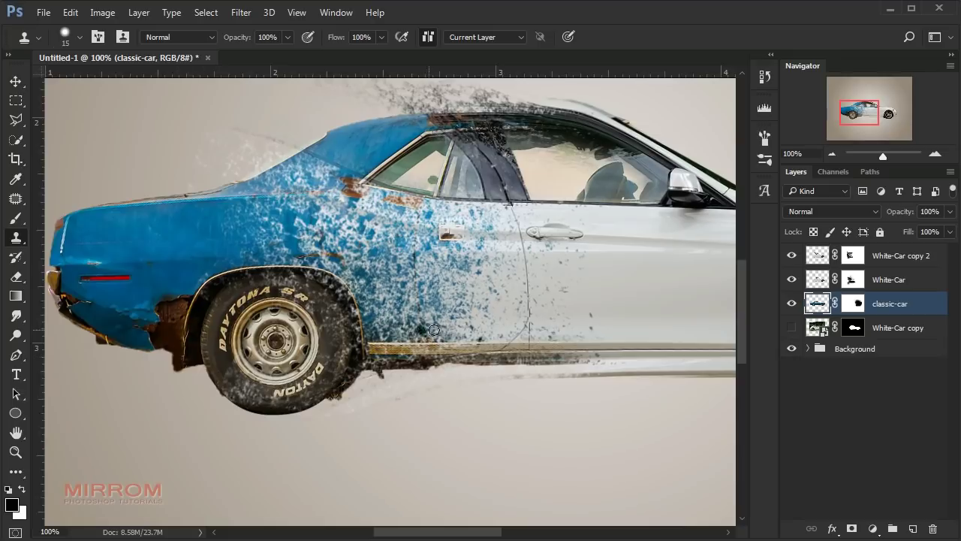
# Repaint the White-Car copy 2 mask at 250 px near the rear wheel and over the rear
pyautogui.hotkey('ctrl', '0')
pyautogui.press('v')
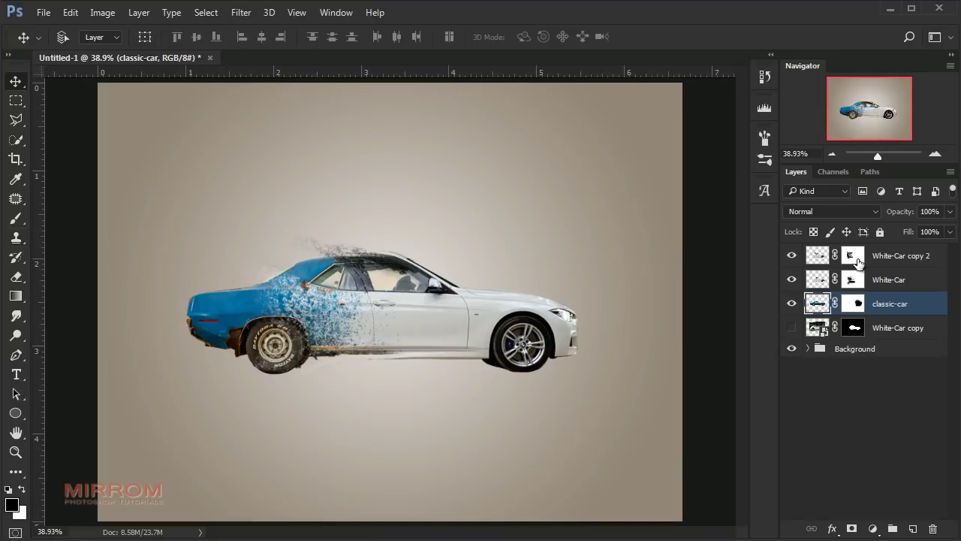
pyautogui.click(858, 259)
pyautogui.press('b')
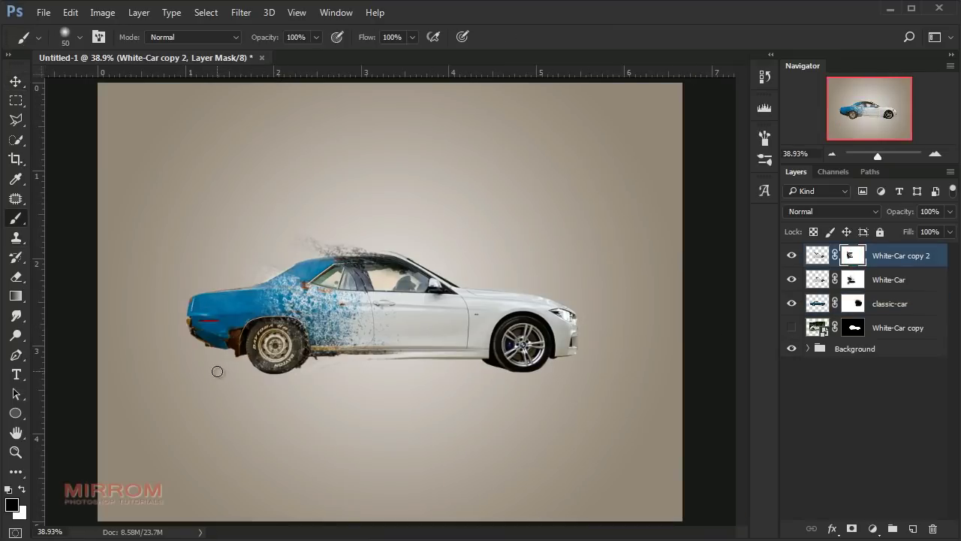
pyautogui.press(']')
pyautogui.press(']')
pyautogui.press(']')
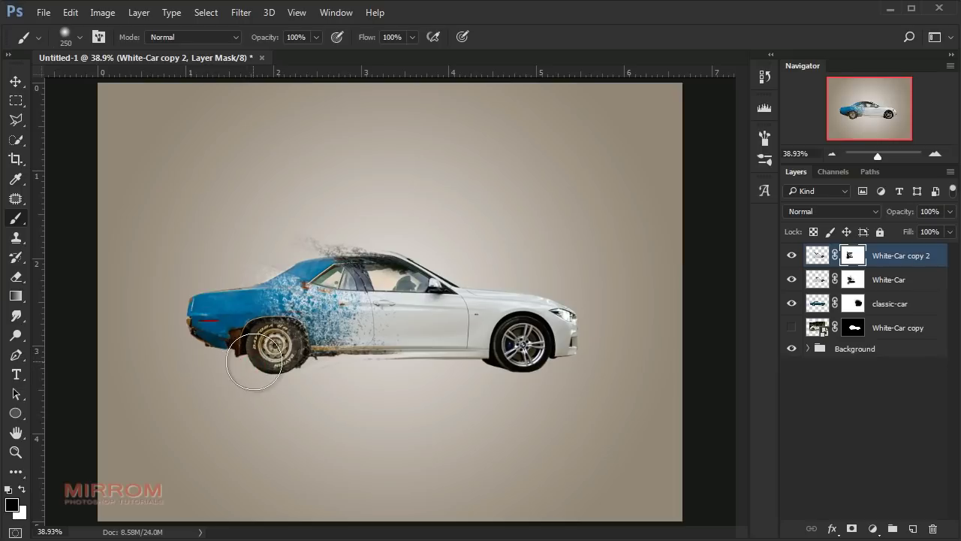
pyautogui.rightClick(275, 340)
pyautogui.moveTo(200, 369); pyautogui.dragTo(253, 377)
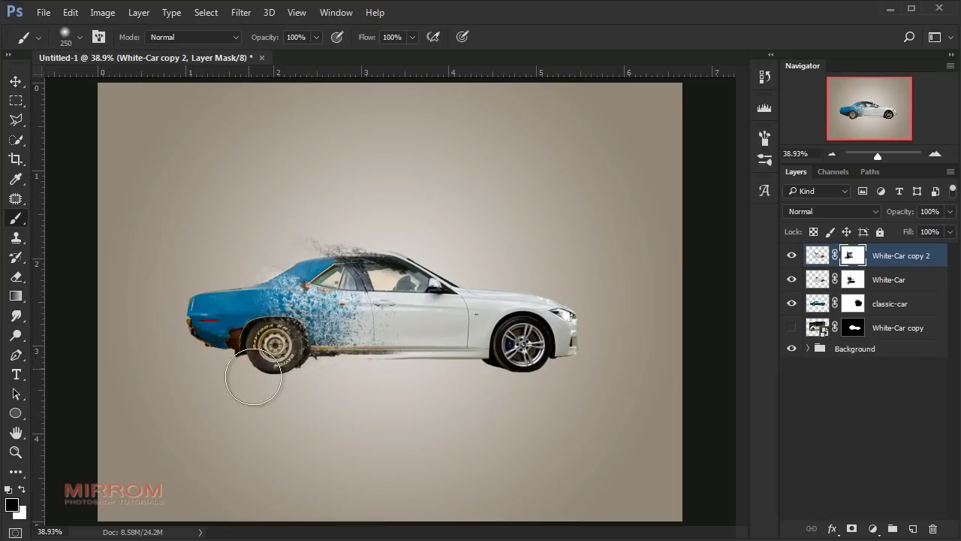
pyautogui.moveTo(166, 257); pyautogui.dragTo(297, 299)
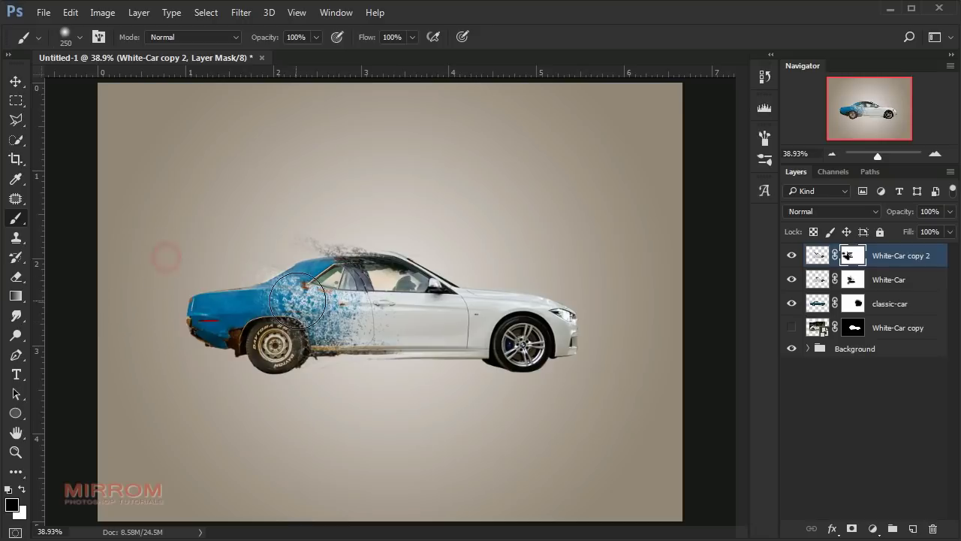
# Add a new empty Layer 1 at the top of the stack
pyautogui.press('v')
pyautogui.hotkey('ctrl', '2')
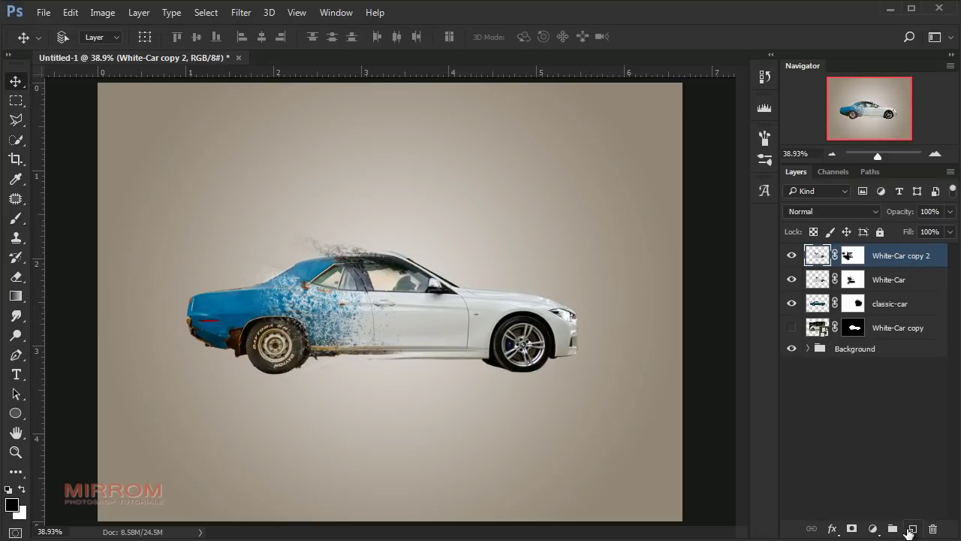
pyautogui.click(911, 529)
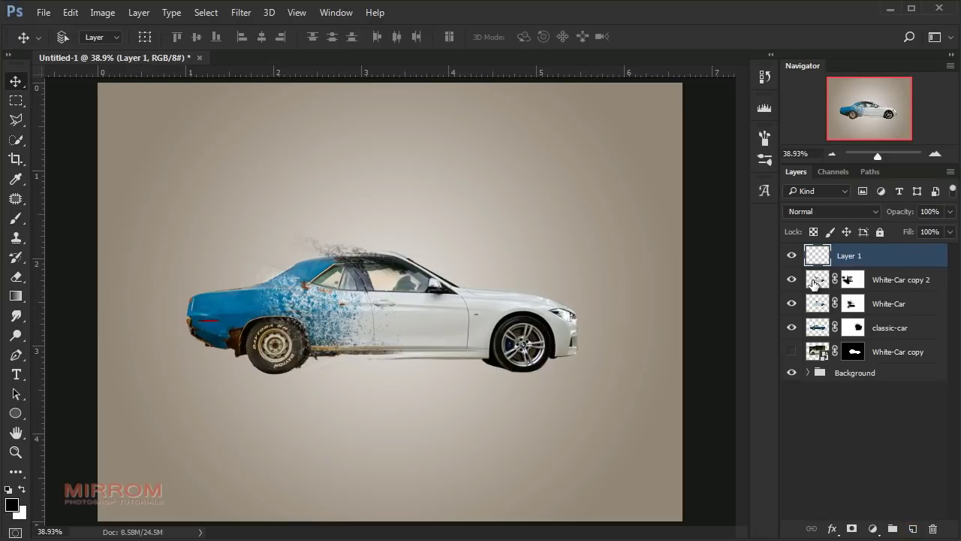
# Set up the Mixer Brush with the 300 particle scatter tip at 700 px, loaded with car pixels
pyautogui.click(814, 283)
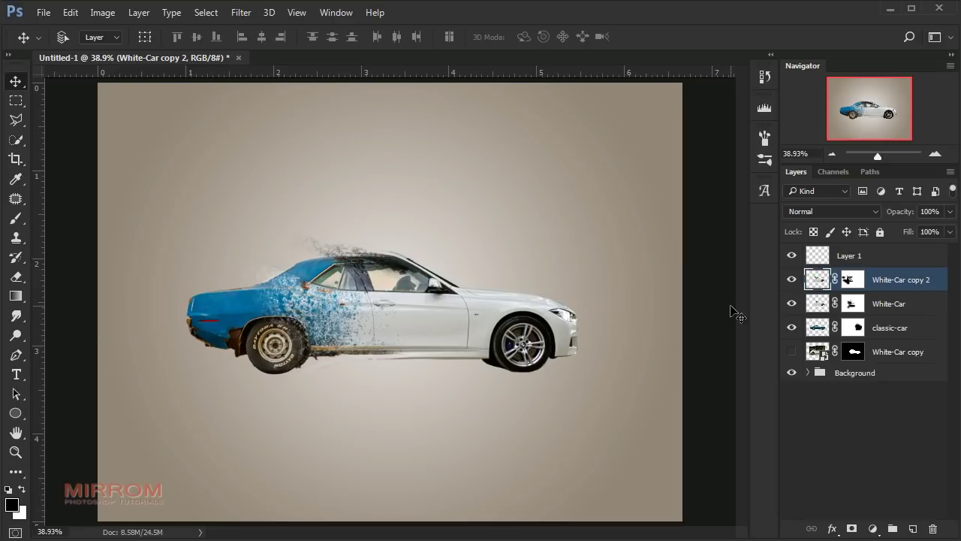
pyautogui.click(16, 218)
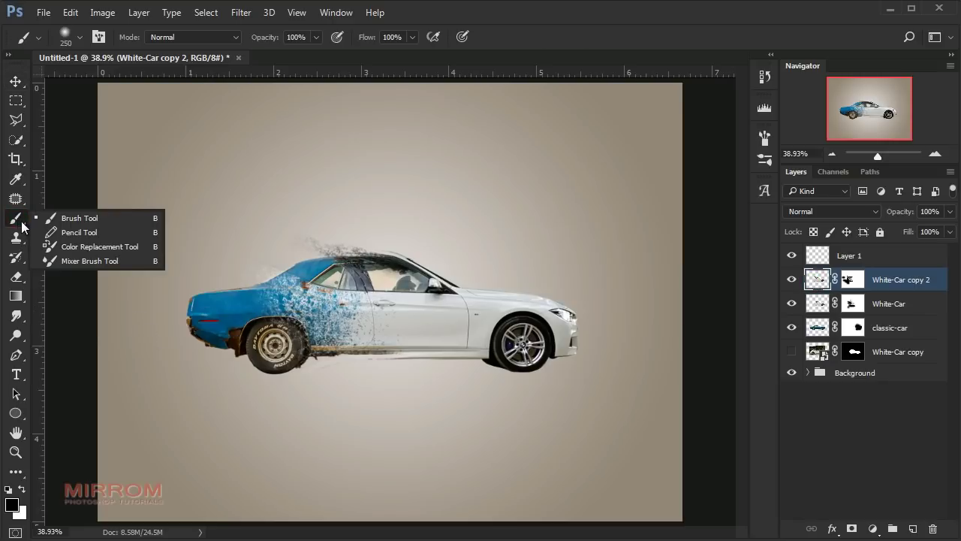
pyautogui.click(125, 260)
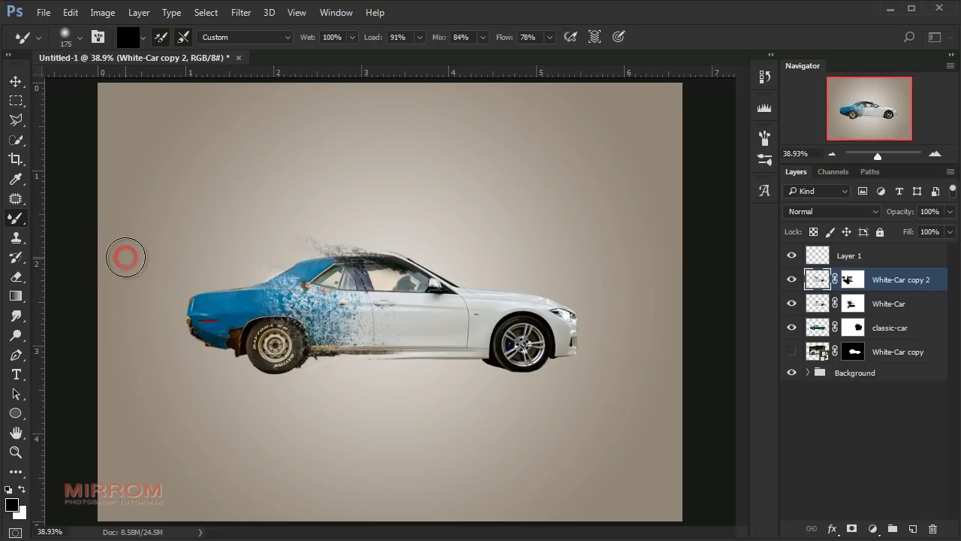
pyautogui.rightClick(249, 214)
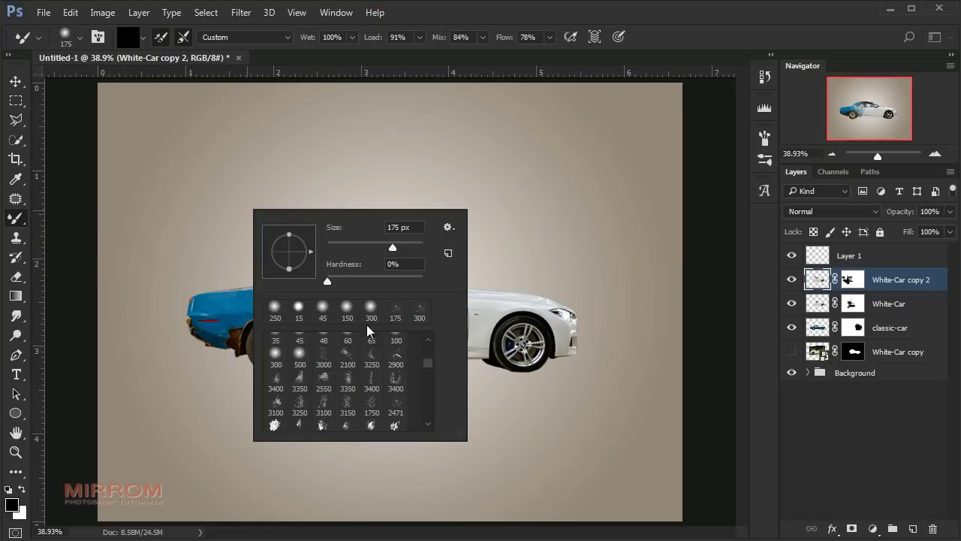
pyautogui.click(396, 314)
pyautogui.click(419, 310)
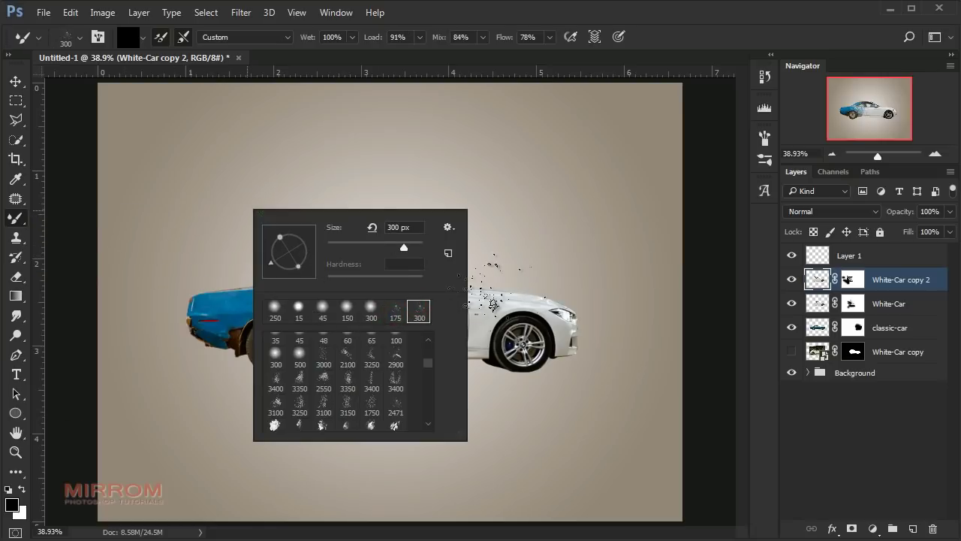
pyautogui.press('Return')
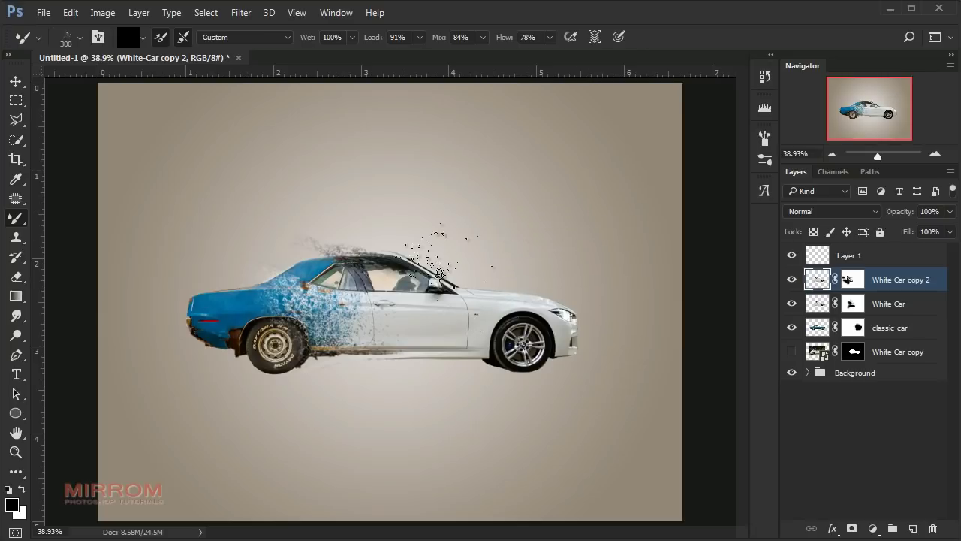
pyautogui.press(']')
pyautogui.press(']')
pyautogui.press(']')
pyautogui.press(']')
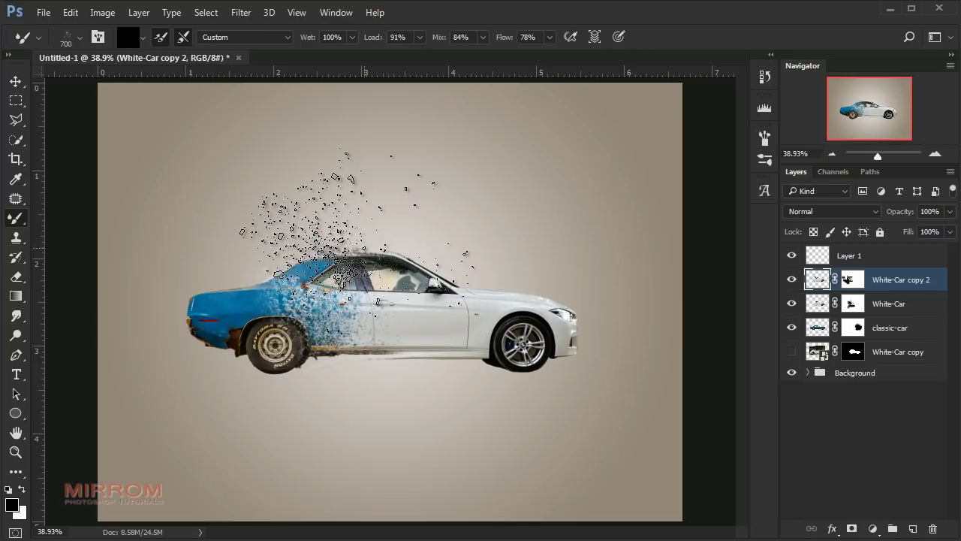
pyautogui.keyDown('alt'); pyautogui.click(379, 308); pyautogui.keyUp('alt')
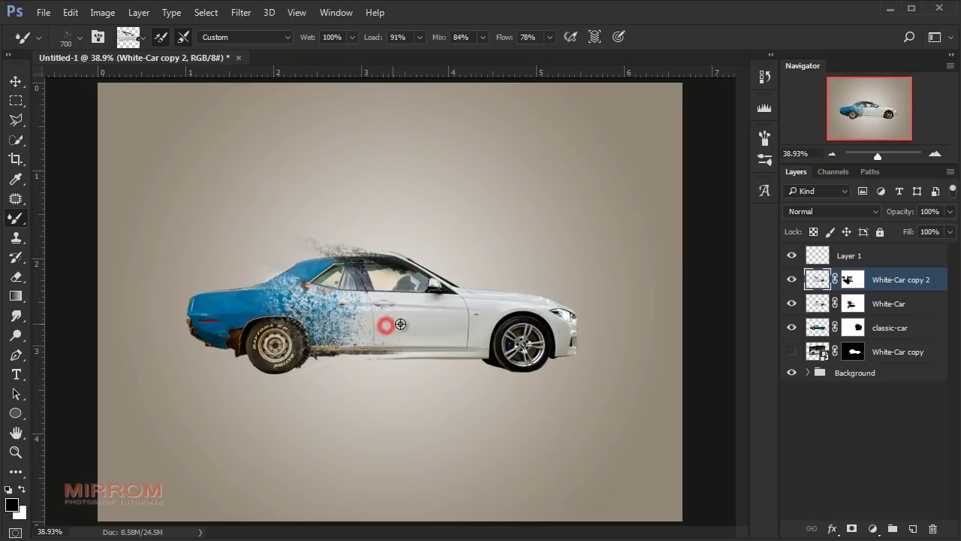
# On Layer 1, paint particles with a 600 scatter tip and undo the stray ones below the car
pyautogui.click(813, 259)
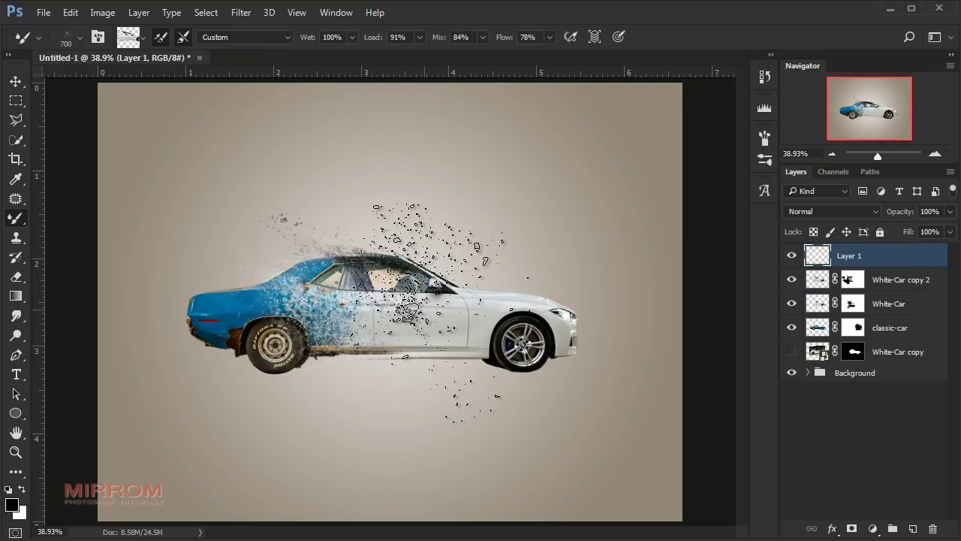
pyautogui.press('[')
pyautogui.press('[')
pyautogui.press('[')
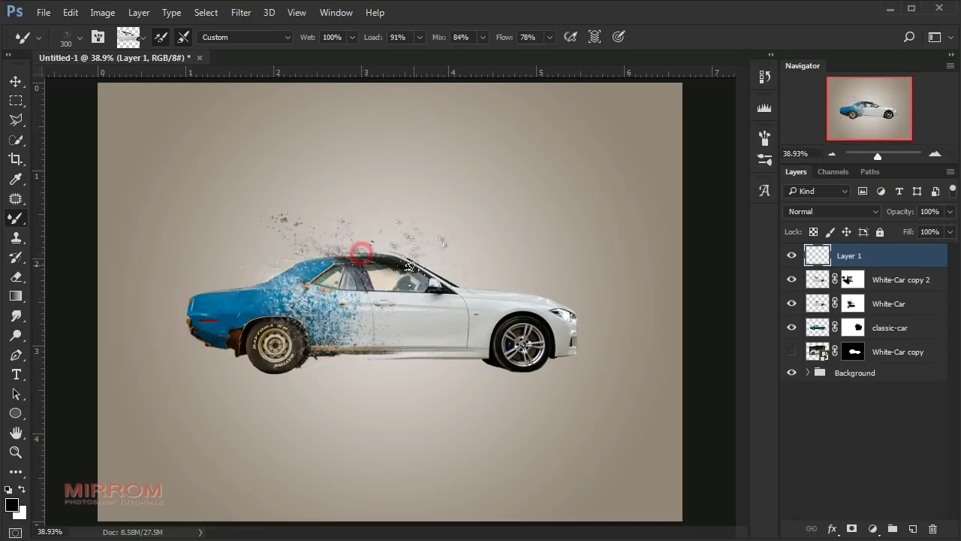
pyautogui.rightClick(293, 279)
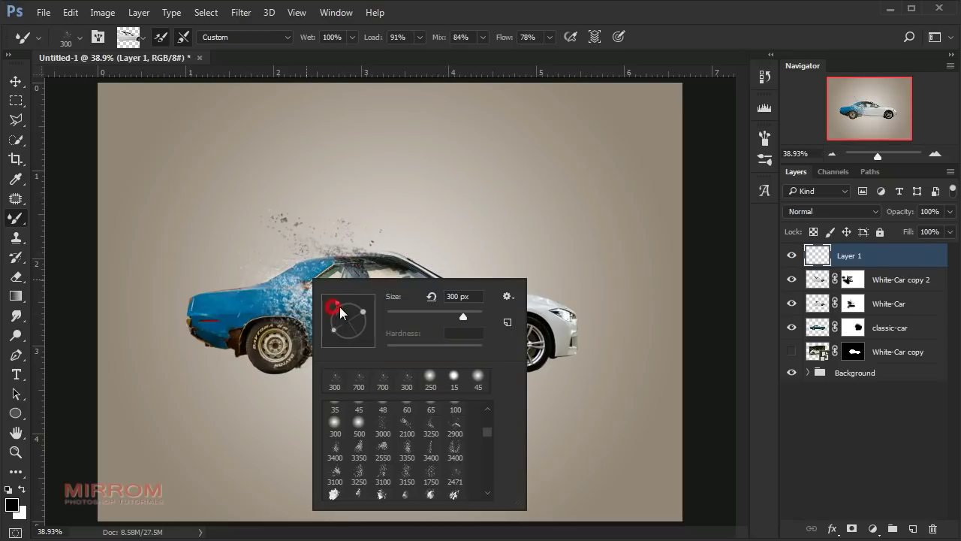
pyautogui.press('Escape')
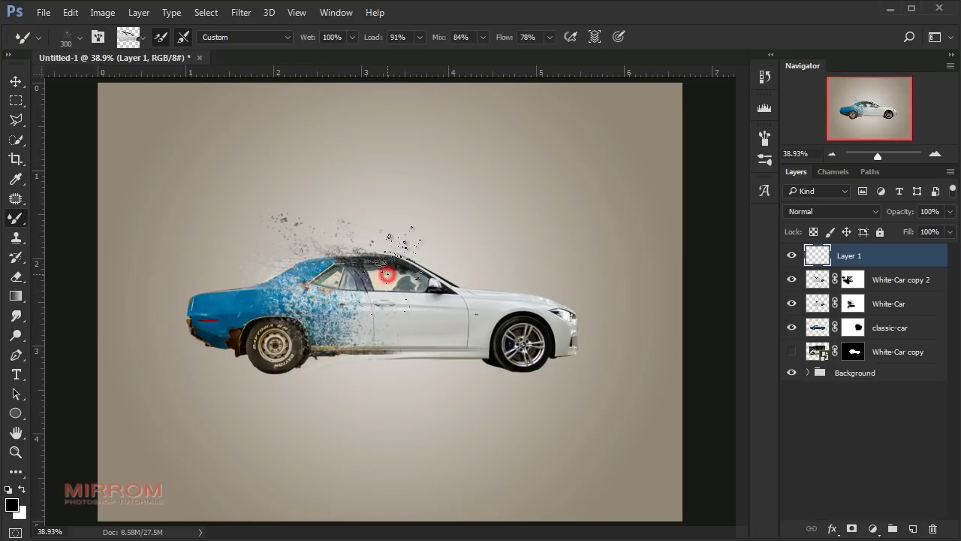
pyautogui.rightClick(392, 311)
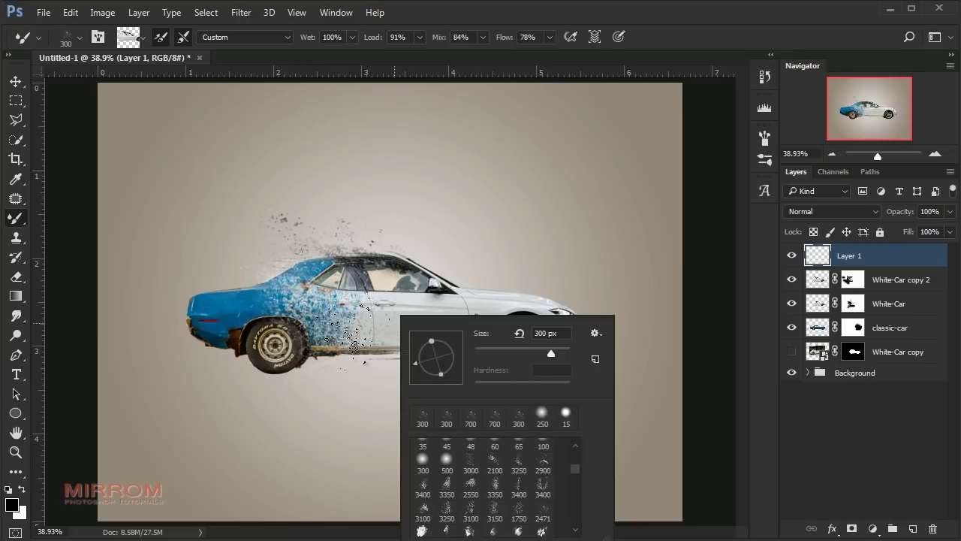
pyautogui.click(354, 346)
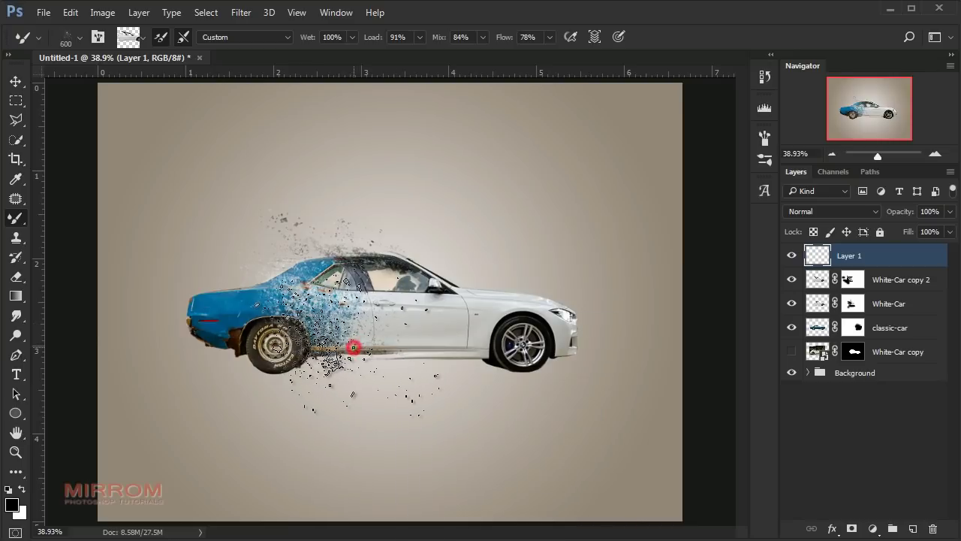
pyautogui.hotkey('ctrl', 'z')
pyautogui.press('[')
pyautogui.press('[')
pyautogui.press('[')
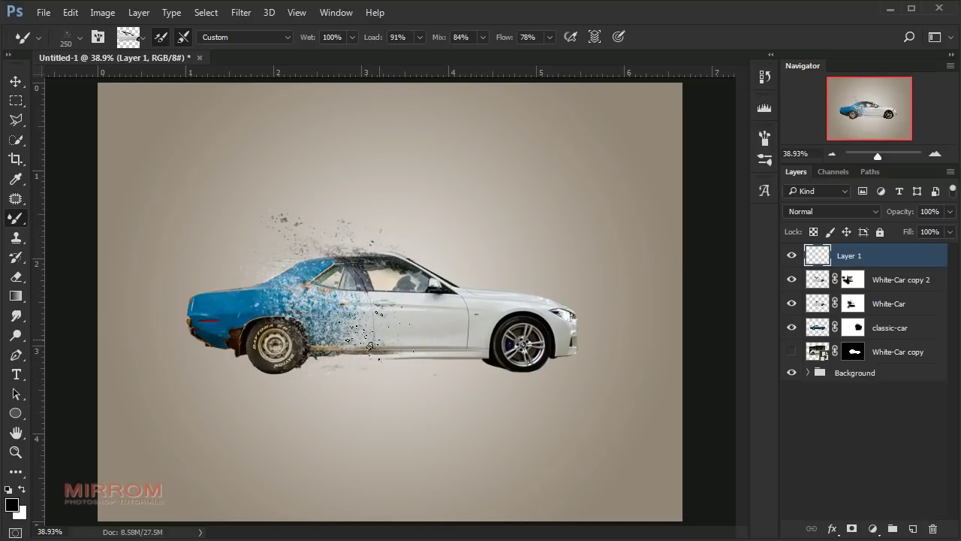
# Rotate the scatter tip angle and paint scatter dots near the windshield at 400 px
pyautogui.press(']')
pyautogui.press(']')
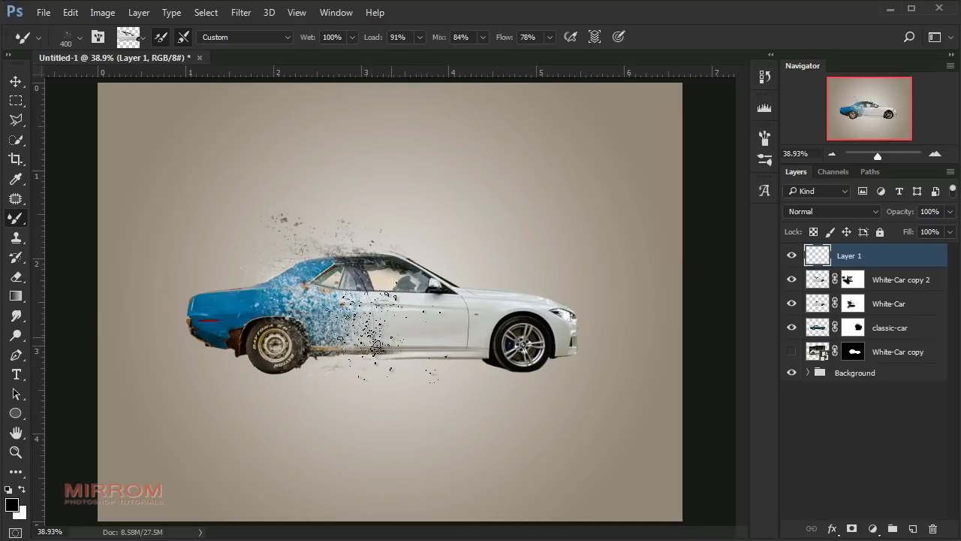
pyautogui.press(']')
pyautogui.press(']')
pyautogui.rightClick(392, 321)
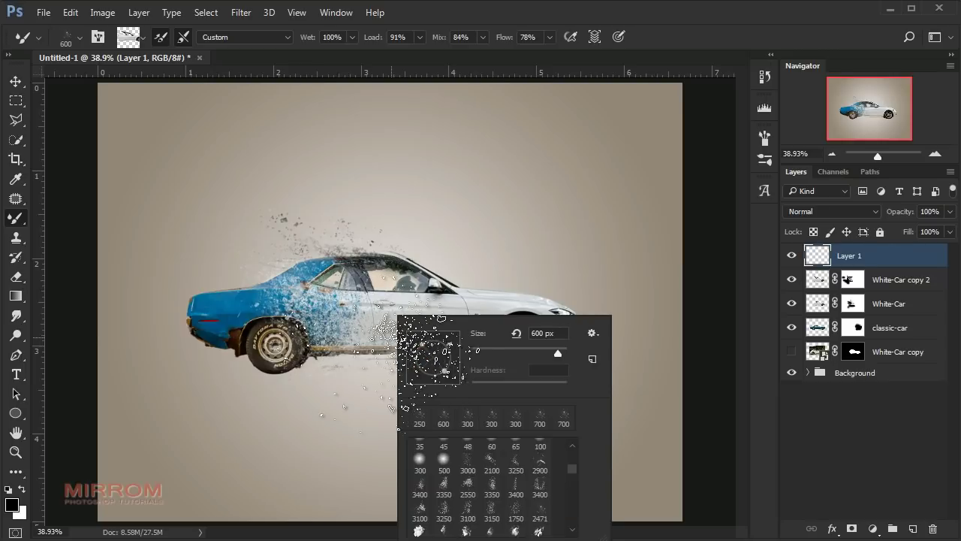
pyautogui.moveTo(446, 345); pyautogui.dragTo(430, 336)
pyautogui.press('Return')
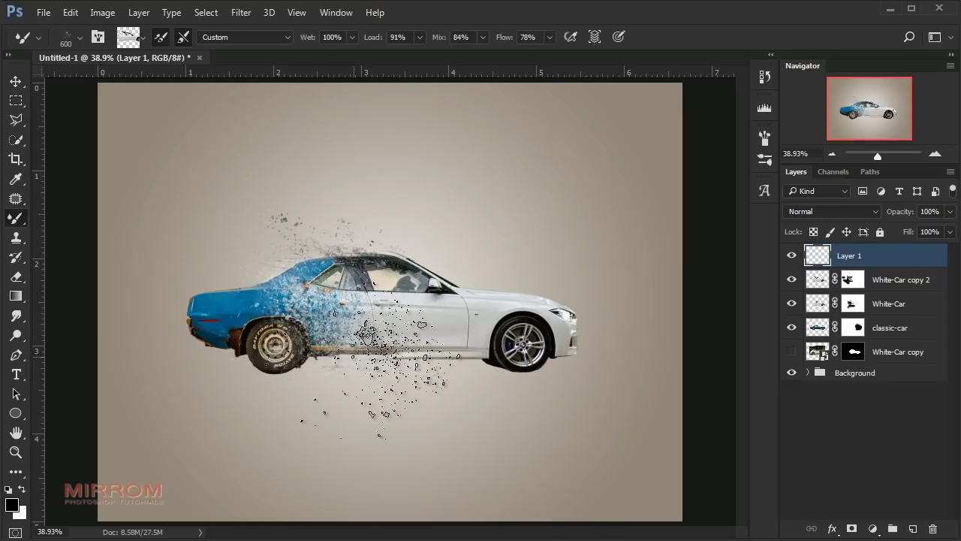
pyautogui.press('[')
pyautogui.press('[')
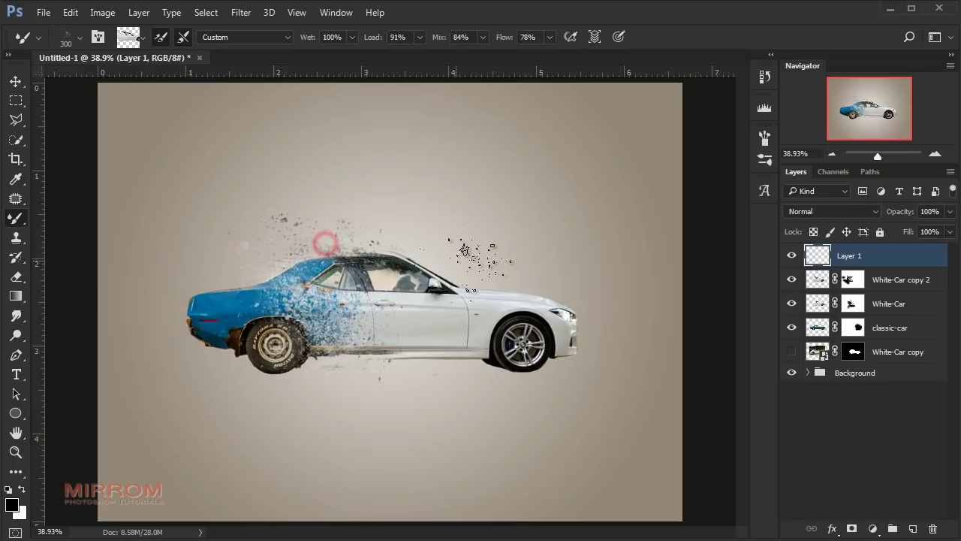
pyautogui.moveTo(326, 238); pyautogui.dragTo(443, 271)
pyautogui.press('[')
# Resample the car and dab particles on Layer 1 above the rear and below the car
pyautogui.click(815, 279)
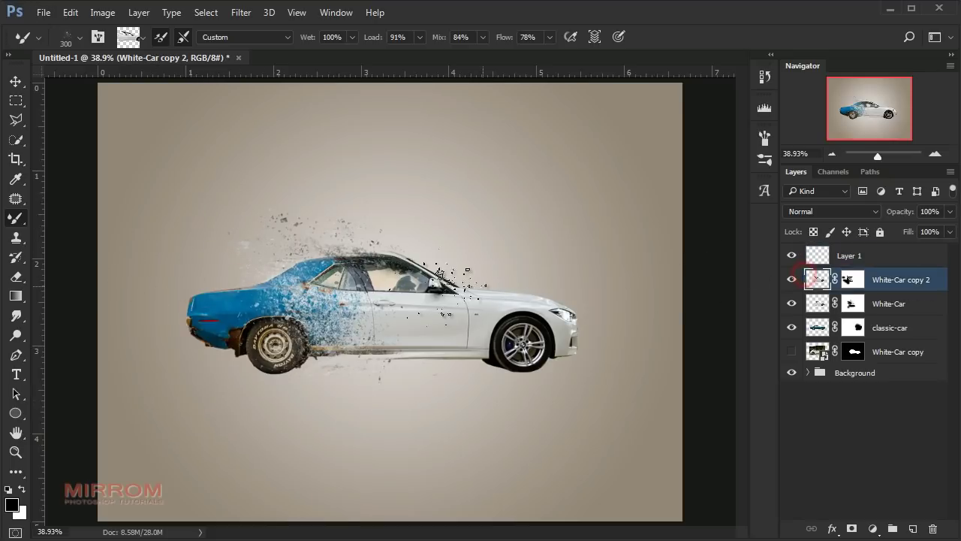
pyautogui.click(369, 300)
pyautogui.click(232, 242)
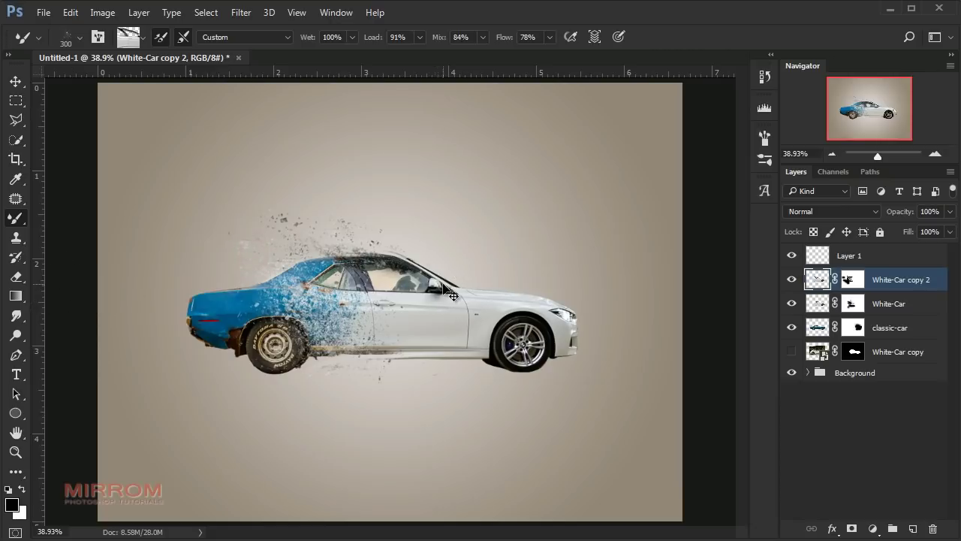
pyautogui.click(817, 255)
pyautogui.click(226, 263)
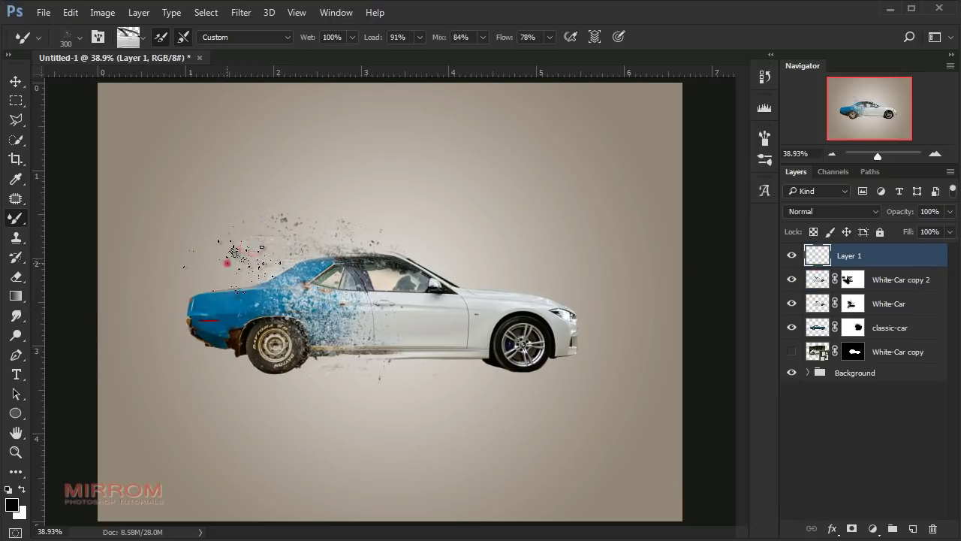
pyautogui.press('v')
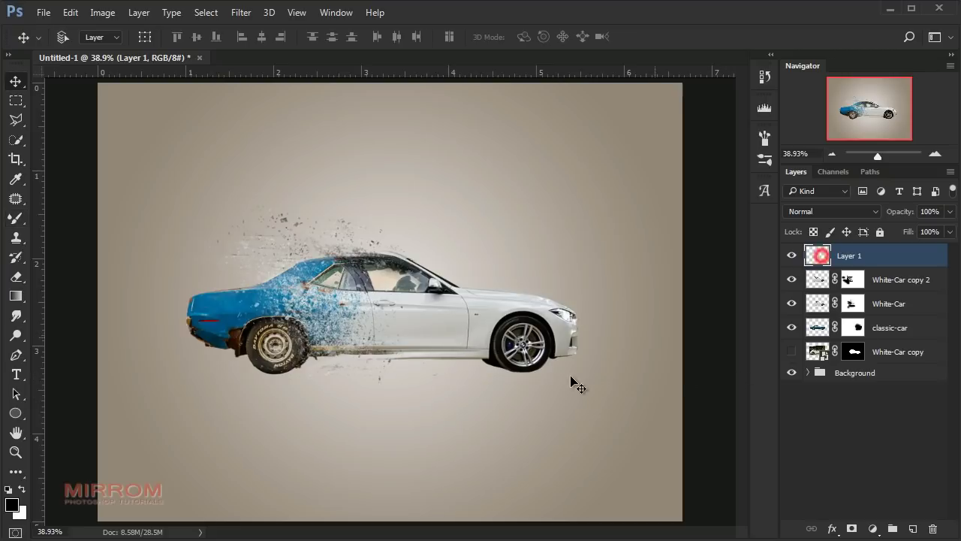
pyautogui.press('b')
pyautogui.moveTo(359, 359); pyautogui.dragTo(380, 366)
# Show the White-Car copy layer and disable its layer mask
pyautogui.click(882, 353)
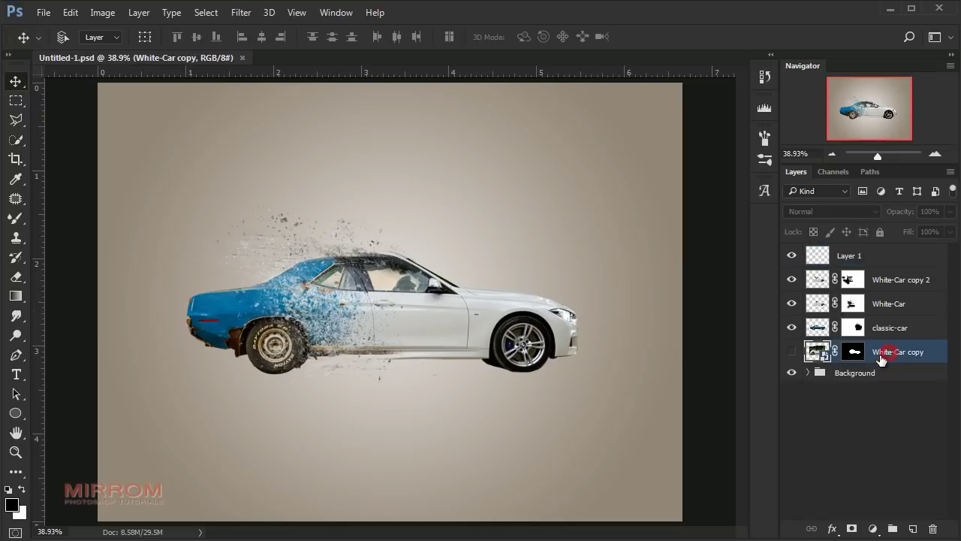
pyautogui.click(792, 352)
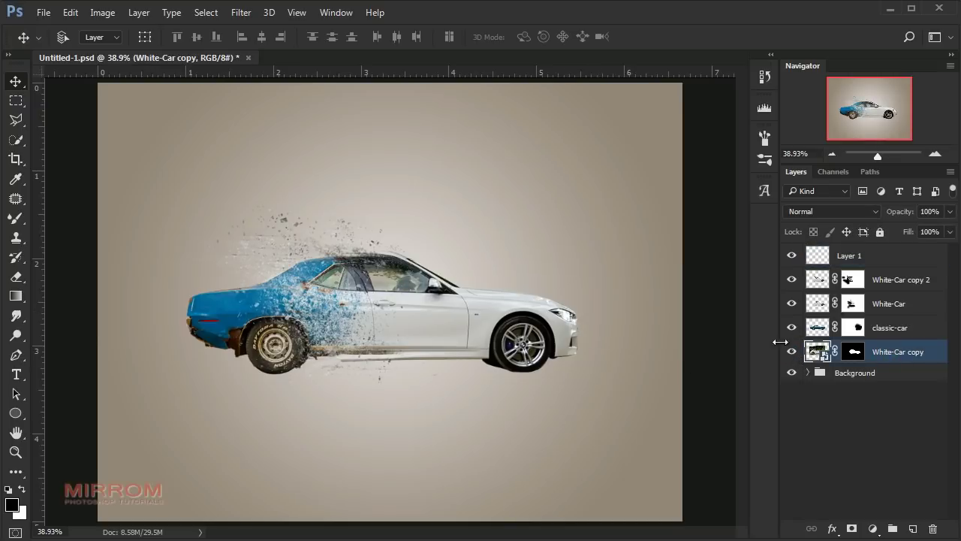
pyautogui.click(856, 354)
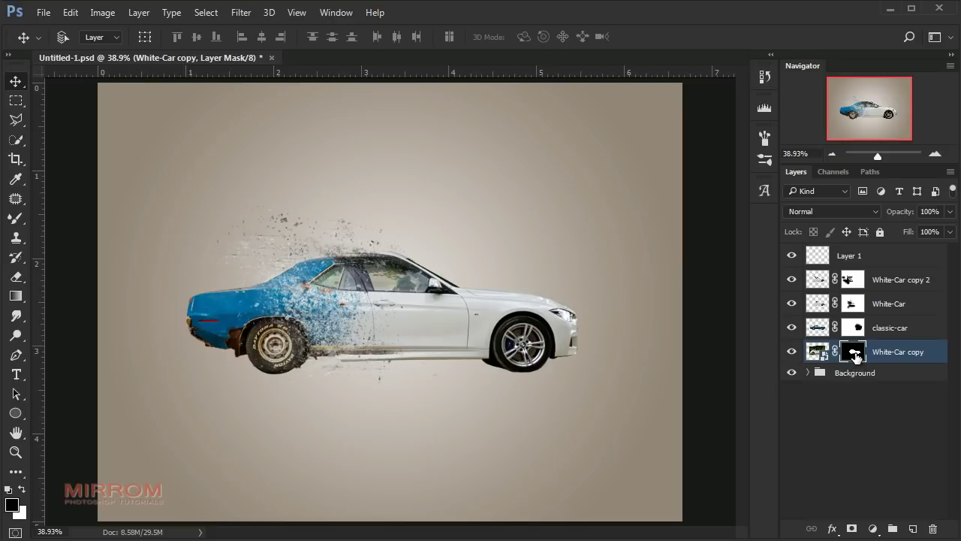
pyautogui.rightClick(856, 356)
pyautogui.click(857, 366)
# Set up the ordinary Brush with a soft round 300 tip and white as the painting colour
pyautogui.press('b')
pyautogui.rightClick(385, 260)
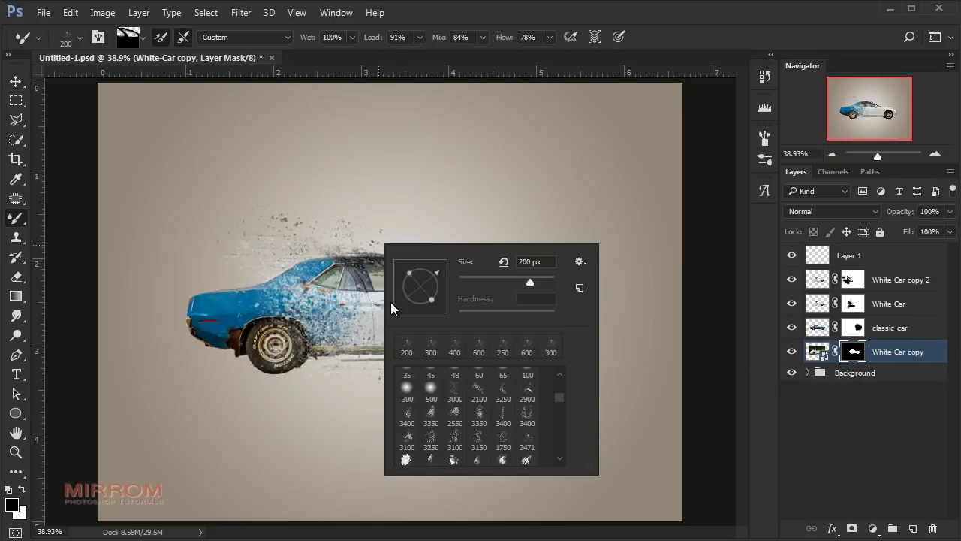
pyautogui.click(362, 274)
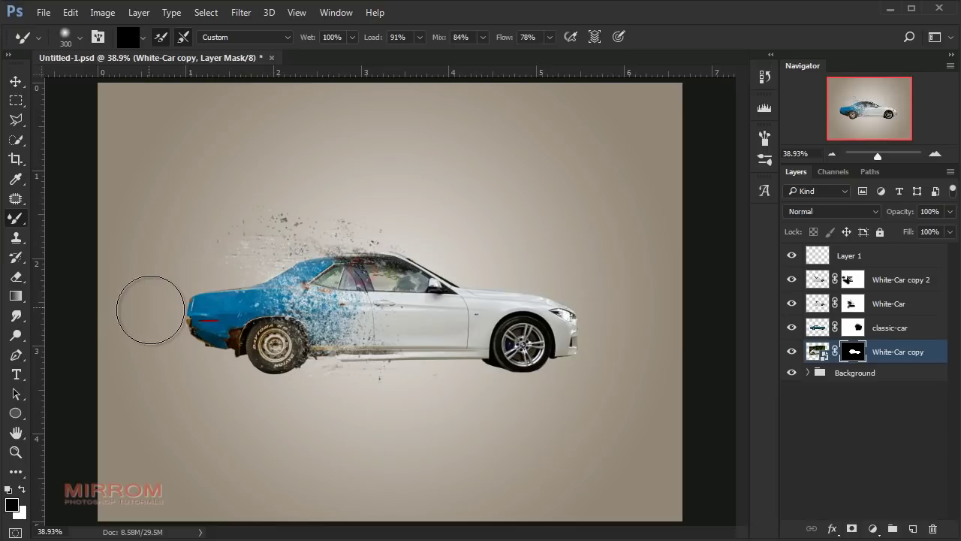
pyautogui.rightClick(15, 217)
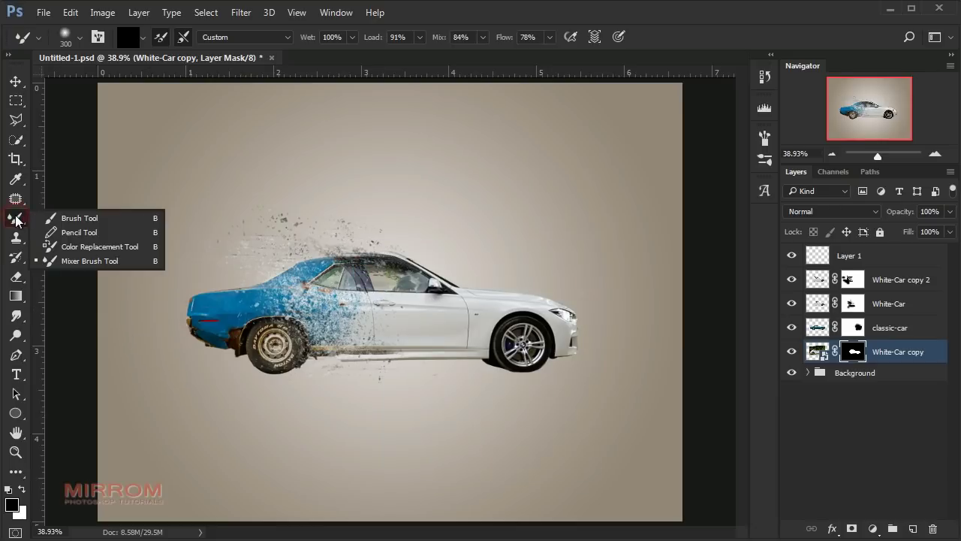
pyautogui.click(81, 220)
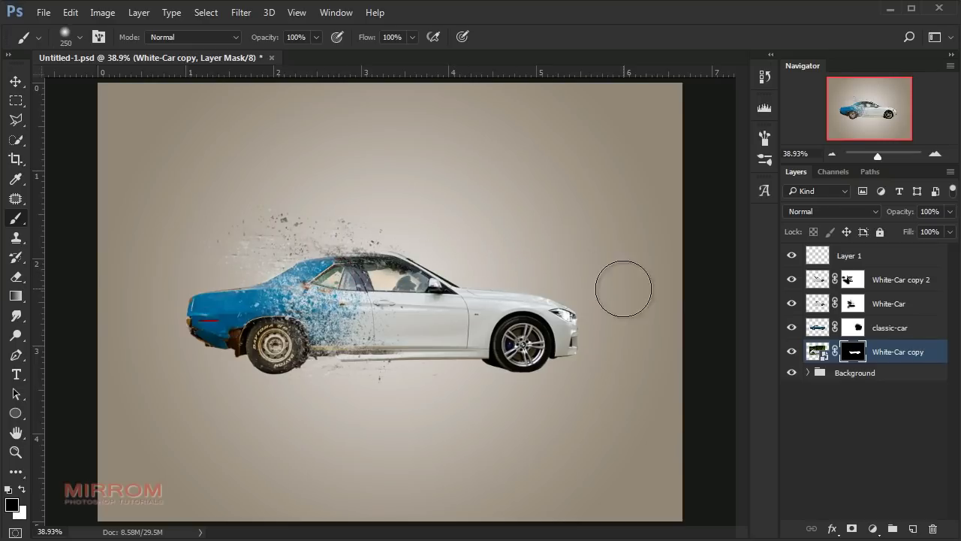
pyautogui.click(573, 314)
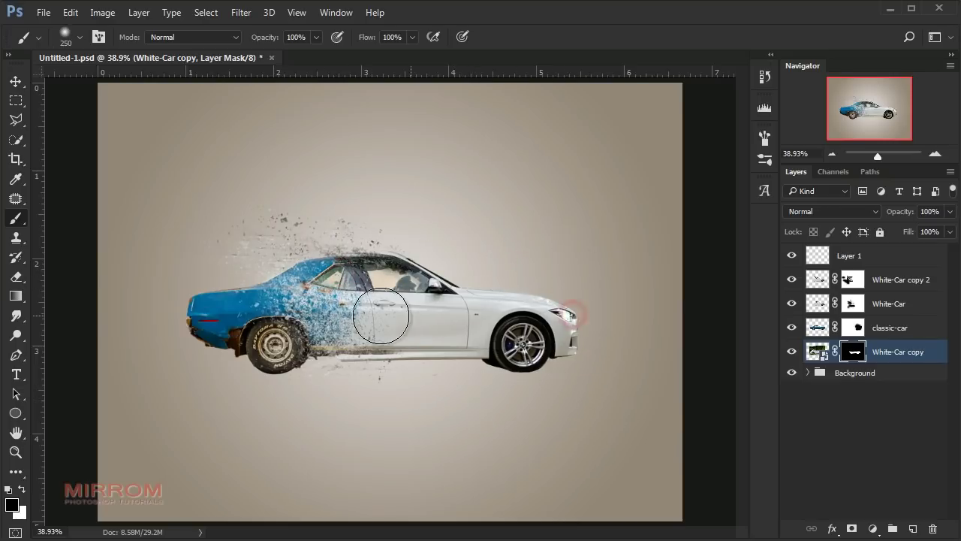
pyautogui.click(22, 489)
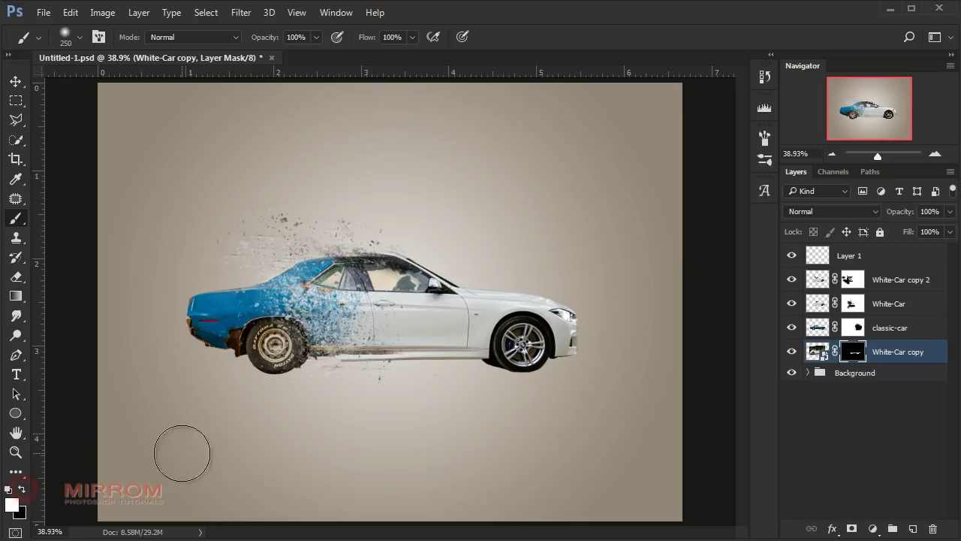
# Paint a soft dirt shadow beneath the car at 83% brush opacity
pyautogui.moveTo(296, 360); pyautogui.dragTo(398, 366)
pyautogui.hotkey('ctrl', 'z')
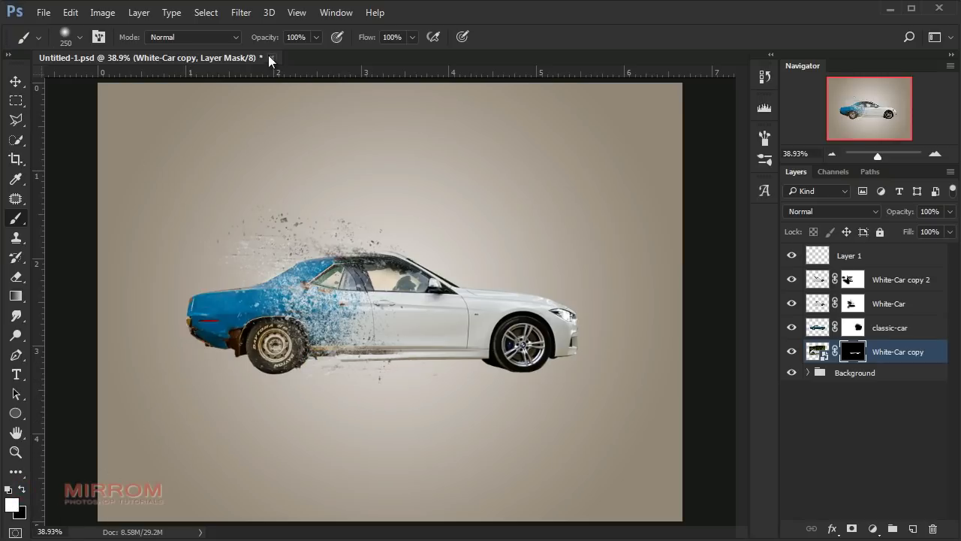
pyautogui.hotkey('ctrl', '+')
pyautogui.press('[')
pyautogui.press('[')
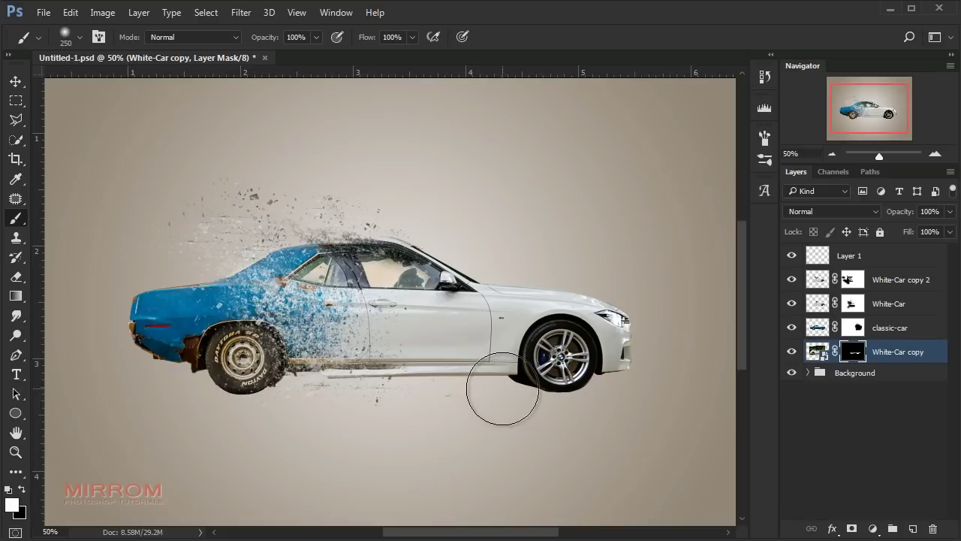
pyautogui.moveTo(270, 38); pyautogui.dragTo(257, 43)
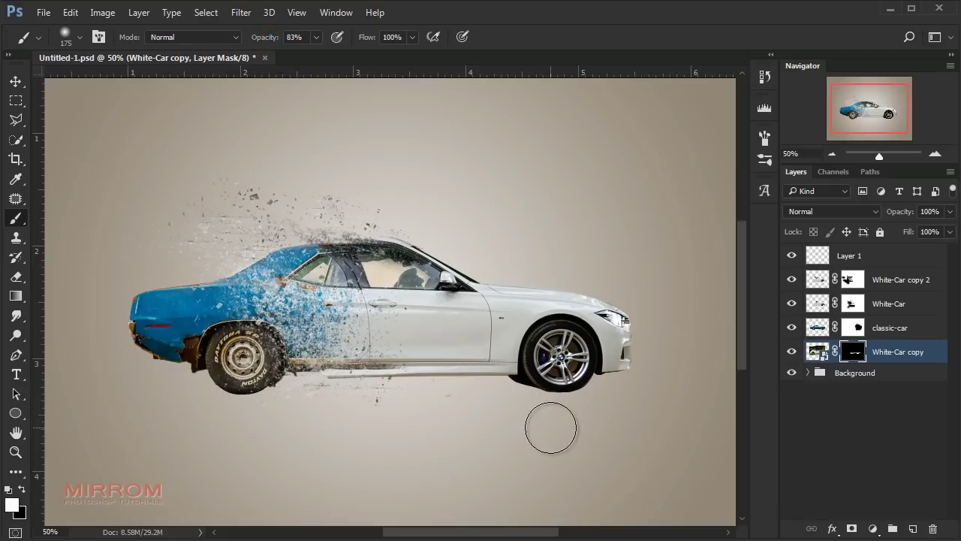
pyautogui.moveTo(610, 387); pyautogui.dragTo(135, 392)
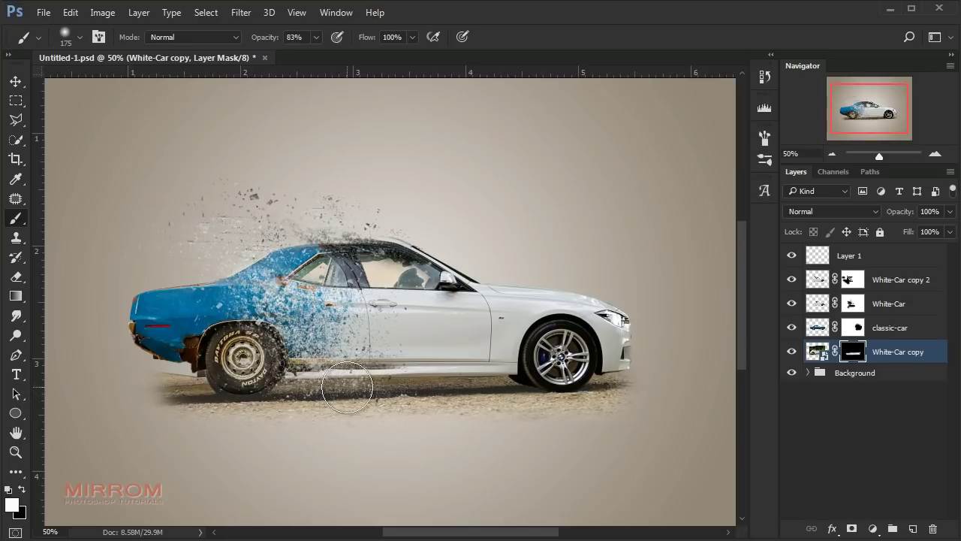
# Rasterize the White-Car copy layer
pyautogui.press('v')
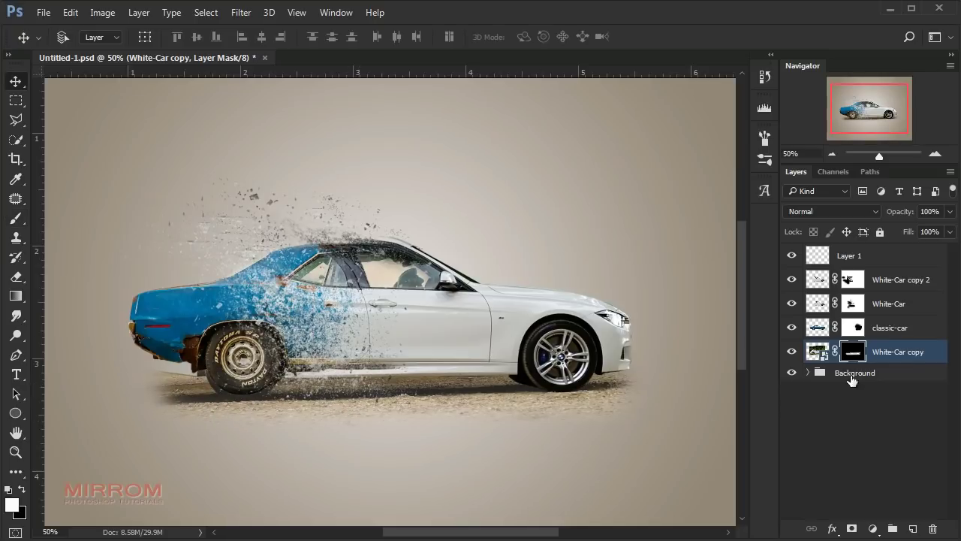
pyautogui.rightClick(929, 361)
pyautogui.click(706, 332)
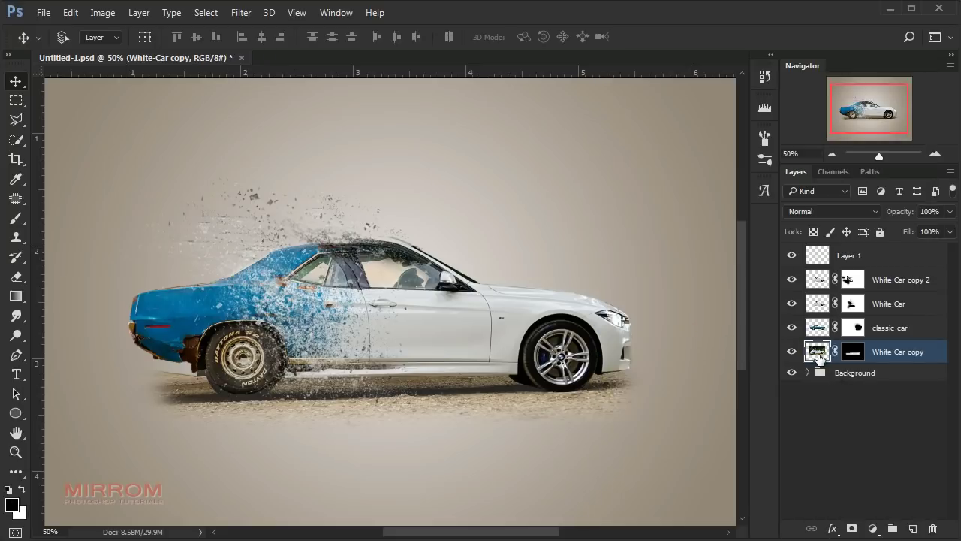
# Warp the White-Car copy ground patch, lifting its lower-left corner and nudging the bottom middle
pyautogui.hotkey('ctrl', 't')
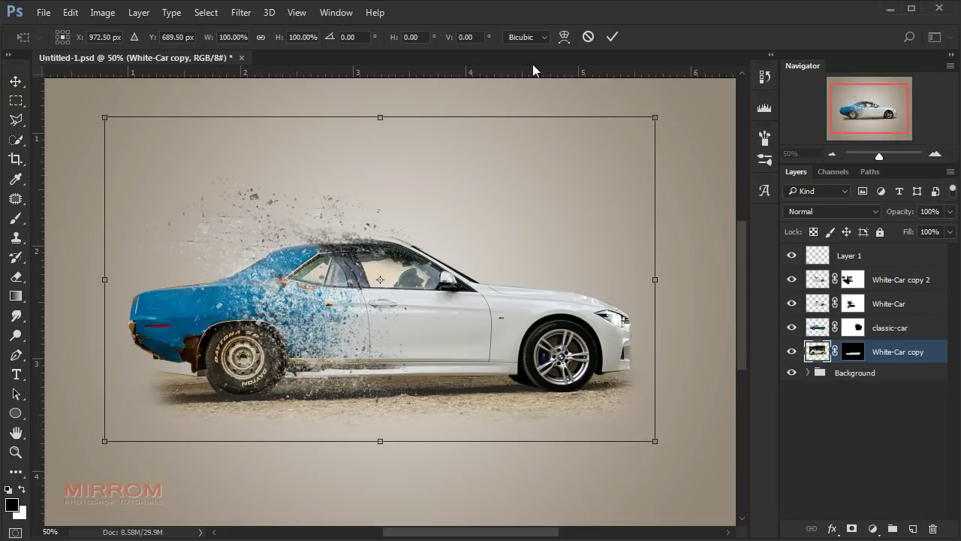
pyautogui.click(564, 37)
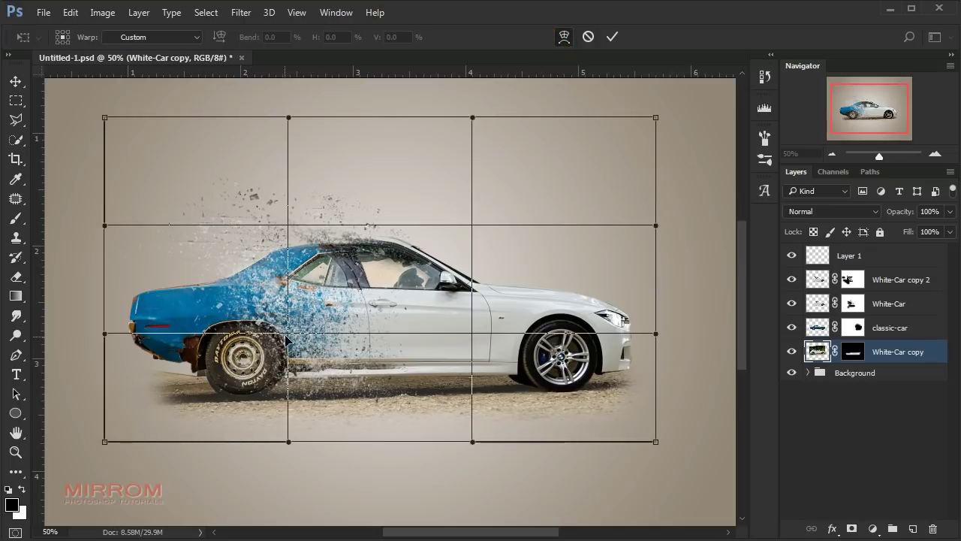
pyautogui.moveTo(286, 340); pyautogui.dragTo(285, 337)
pyautogui.moveTo(104, 442); pyautogui.dragTo(104, 428)
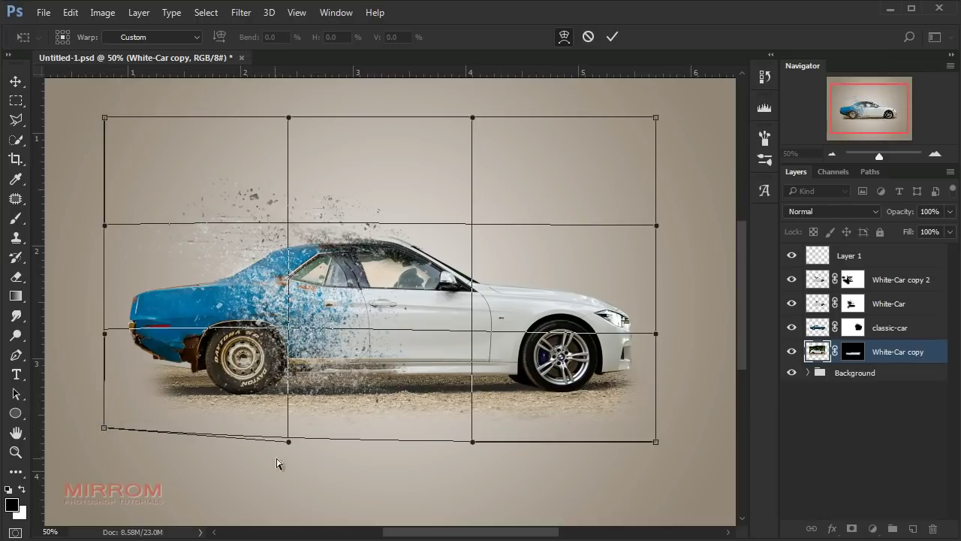
pyautogui.moveTo(289, 442); pyautogui.dragTo(290, 443)
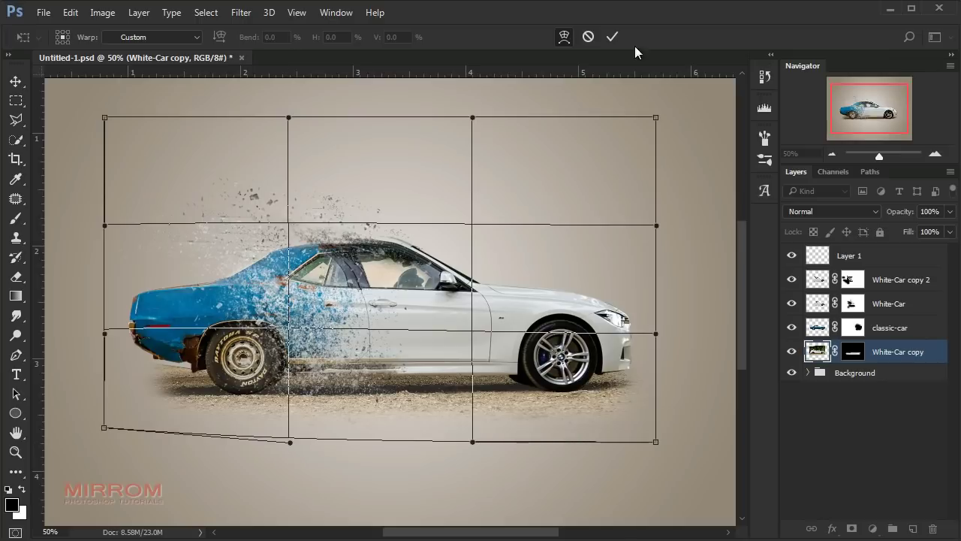
pyautogui.click(612, 36)
# On the White-Car copy mask, paint white to reveal more dirt ground along the car's bottom
pyautogui.scroll(1, 278, 425)
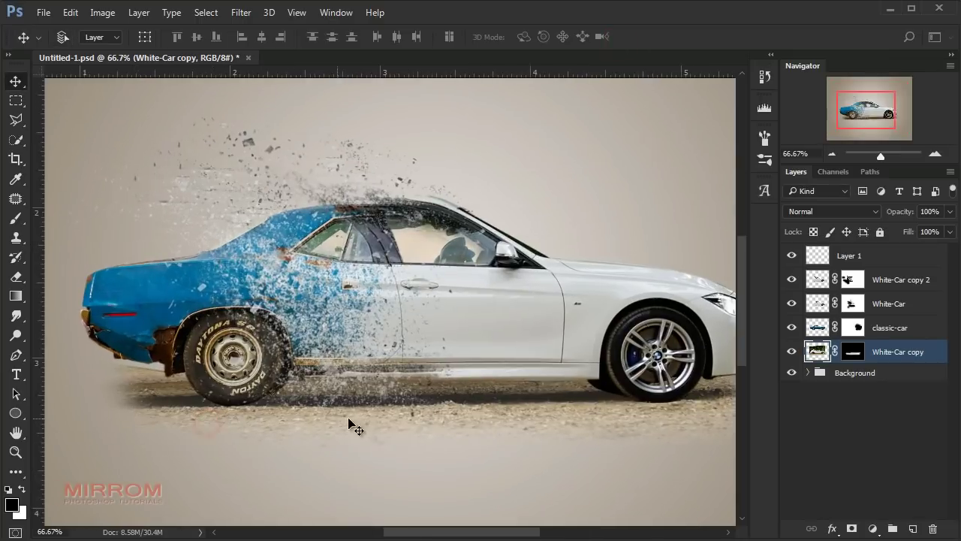
pyautogui.click(853, 351)
pyautogui.press('b')
pyautogui.press('x')
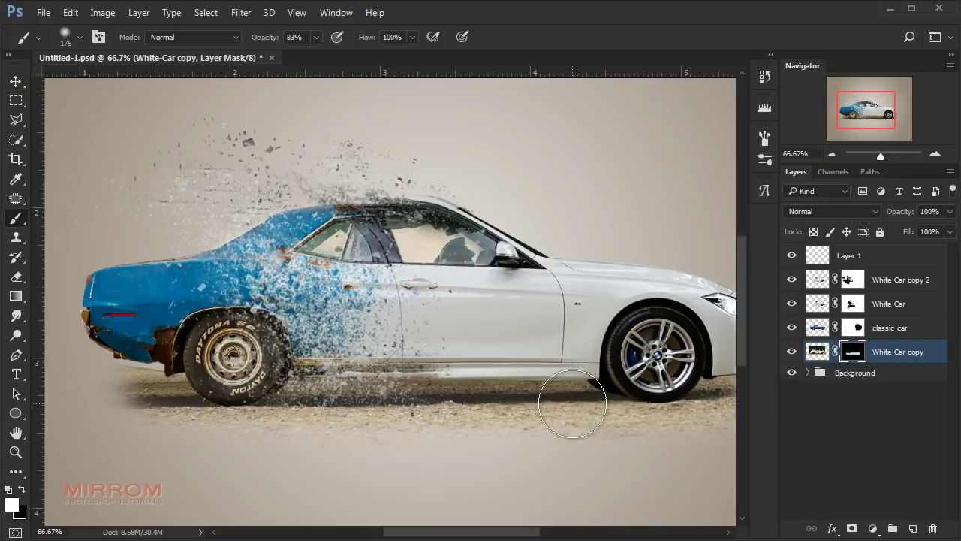
pyautogui.moveTo(473, 398); pyautogui.dragTo(607, 389)
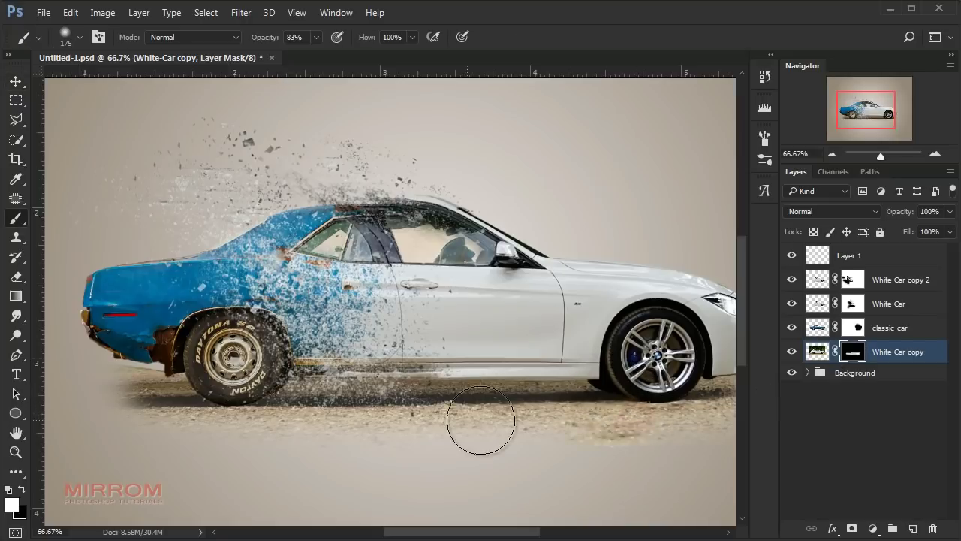
pyautogui.press('[')
pyautogui.press('[')
pyautogui.press('[')
pyautogui.moveTo(189, 403); pyautogui.dragTo(322, 413)
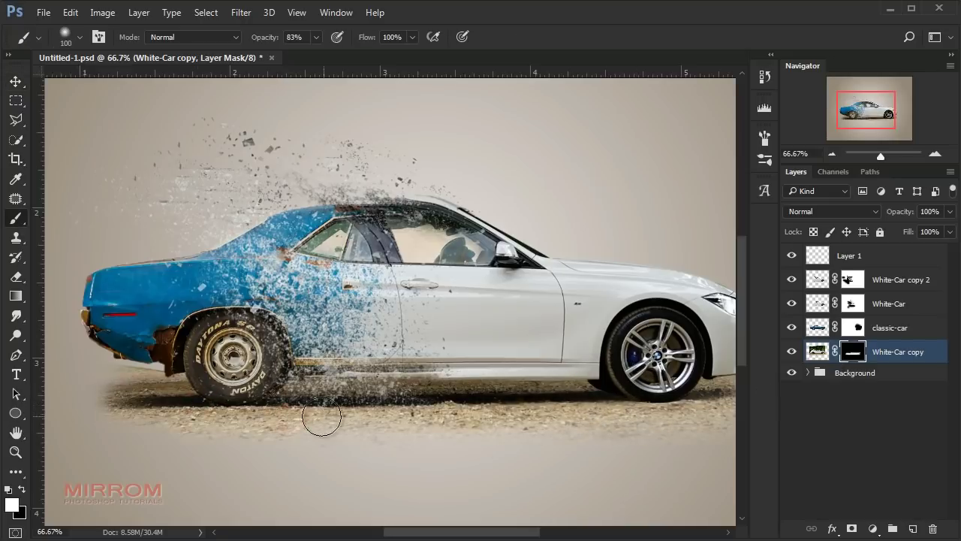
pyautogui.hscroll(3, 451, 403)
# Zoom out to the whole car, set a 250 black brush, and nudge the layer slightly
pyautogui.press(']')
pyautogui.press(']')
pyautogui.hotkey('ctrl', '-')
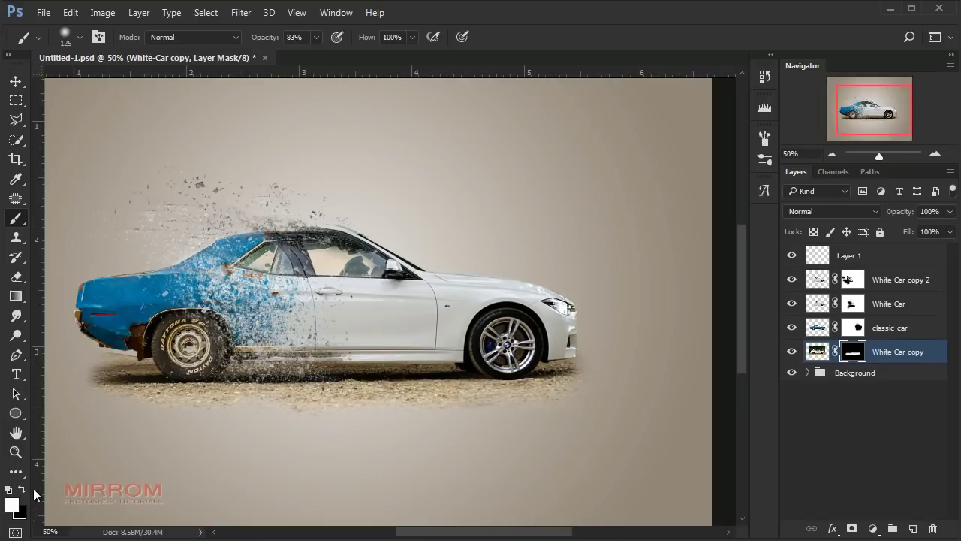
pyautogui.press('x')
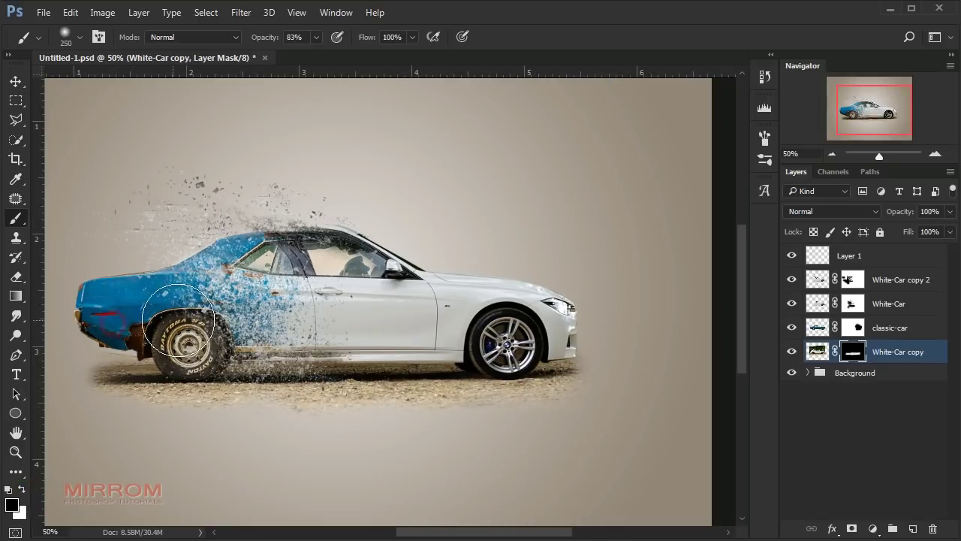
pyautogui.press(']')
pyautogui.press(']')
pyautogui.press(']')
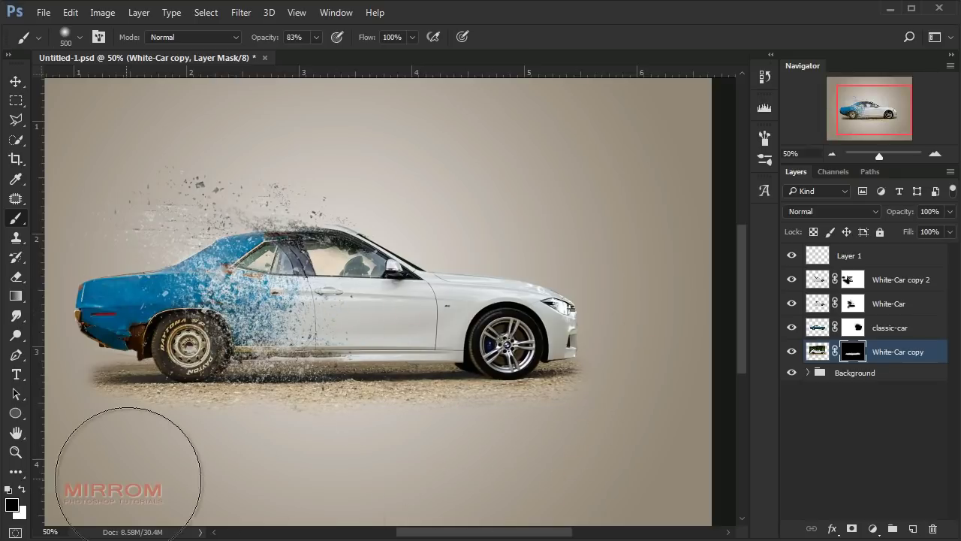
pyautogui.press('v')
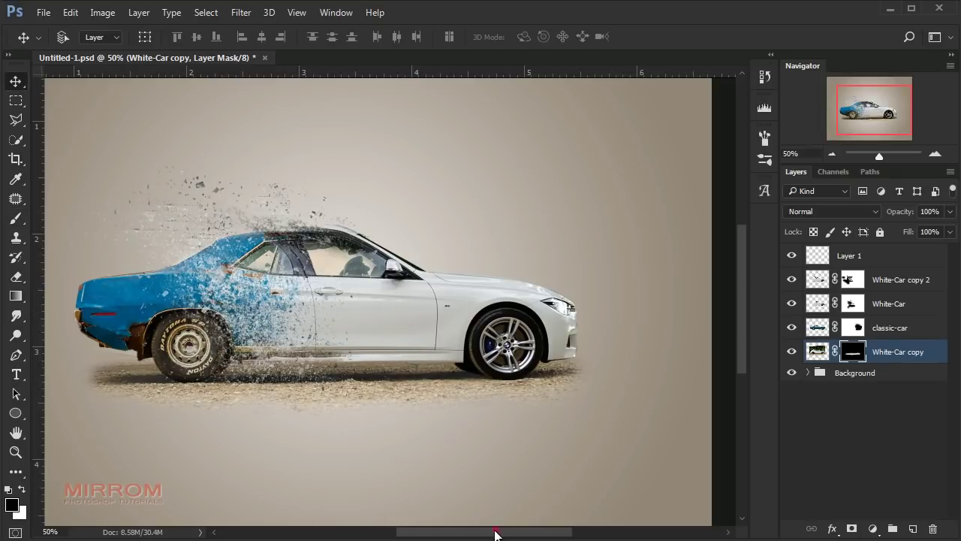
pyautogui.moveTo(495, 533)
pyautogui.mouseDown()
pyautogui.moveTo(438, 534)
pyautogui.moveTo(471, 530)
pyautogui.mouseUp()
pyautogui.press('b')
pyautogui.press('v')
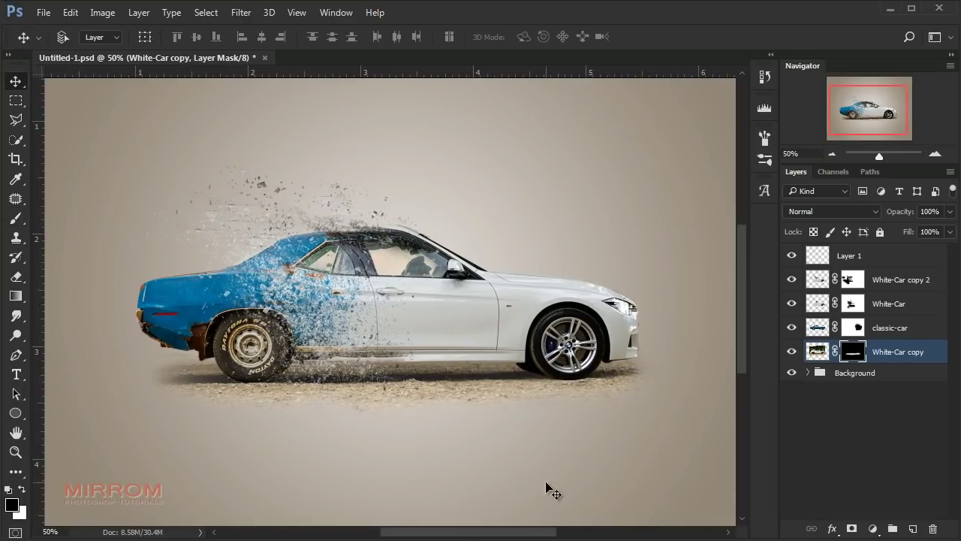
# Add a Vibrance adjustment layer clipped to the White-Car copy layer
pyautogui.click(872, 529)
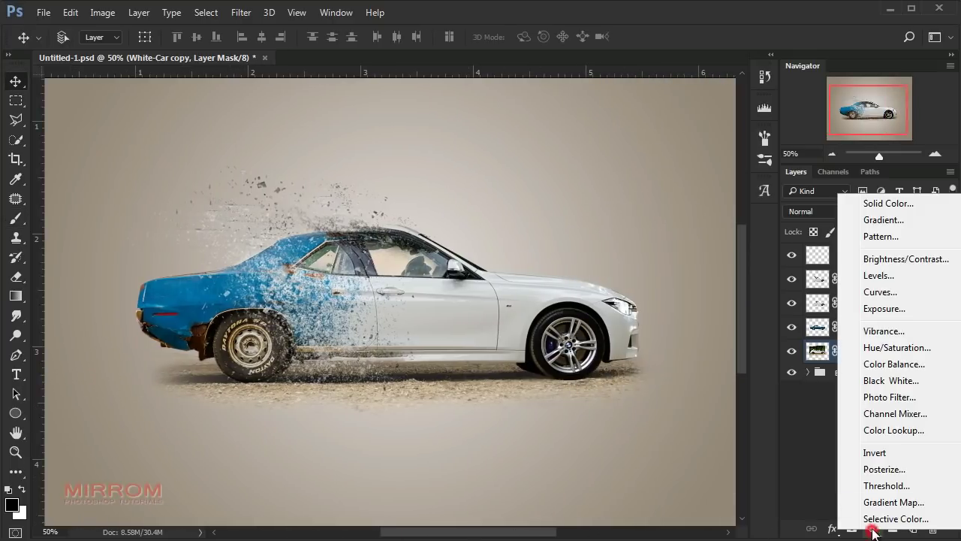
pyautogui.click(884, 331)
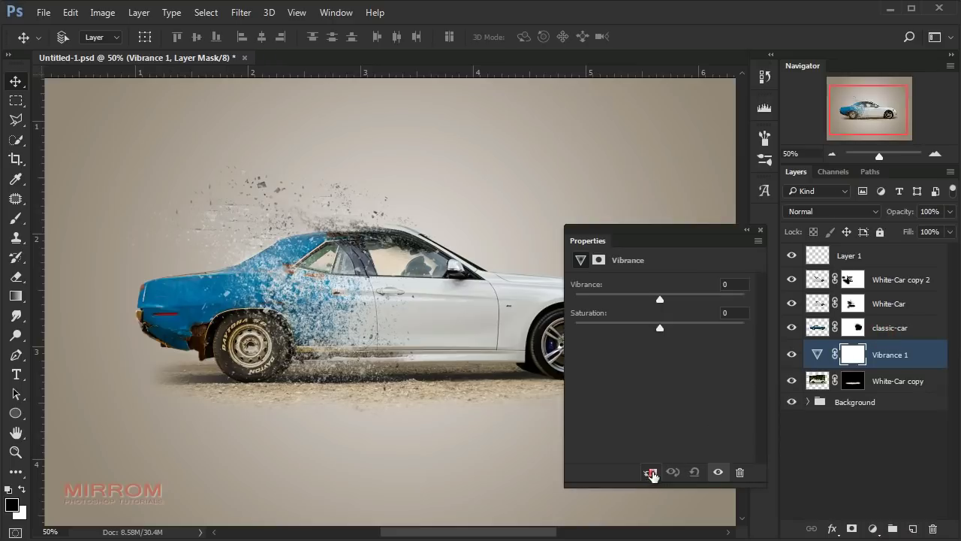
pyautogui.click(650, 472)
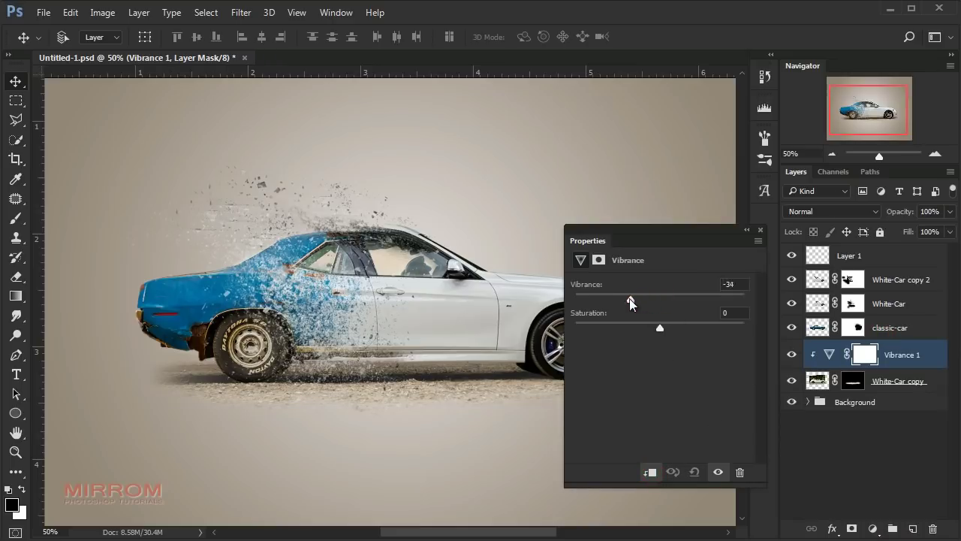
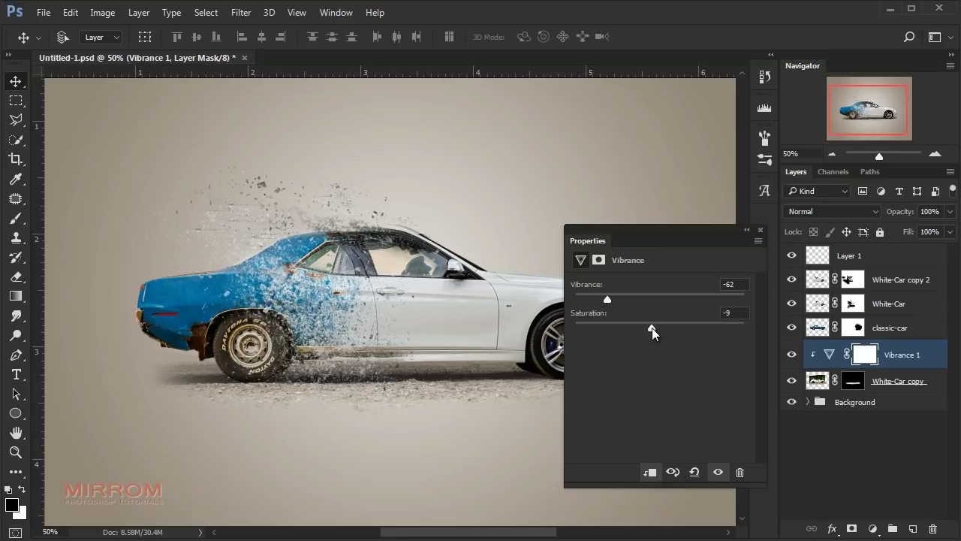
# Close the Vibrance settings and select the classic-car layer
pyautogui.click(761, 230)
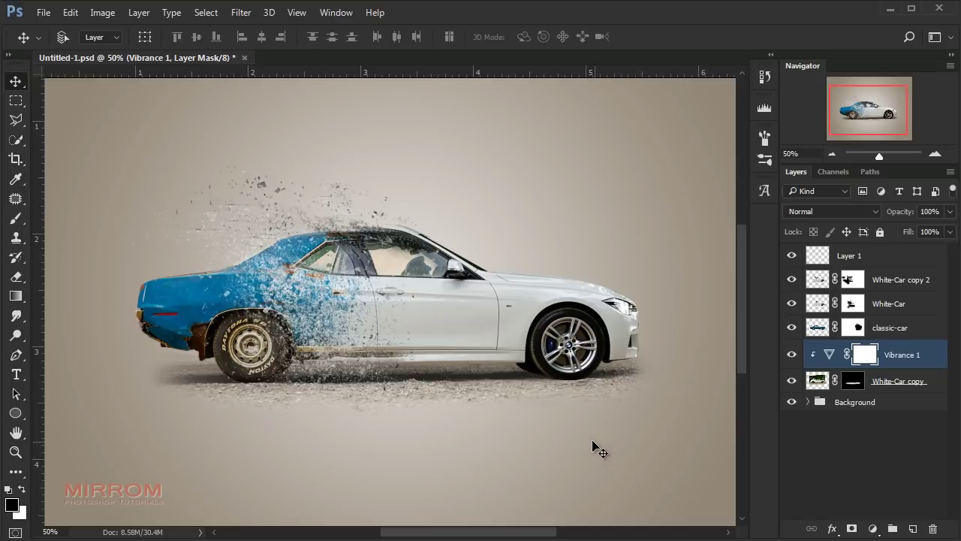
pyautogui.click(819, 331)
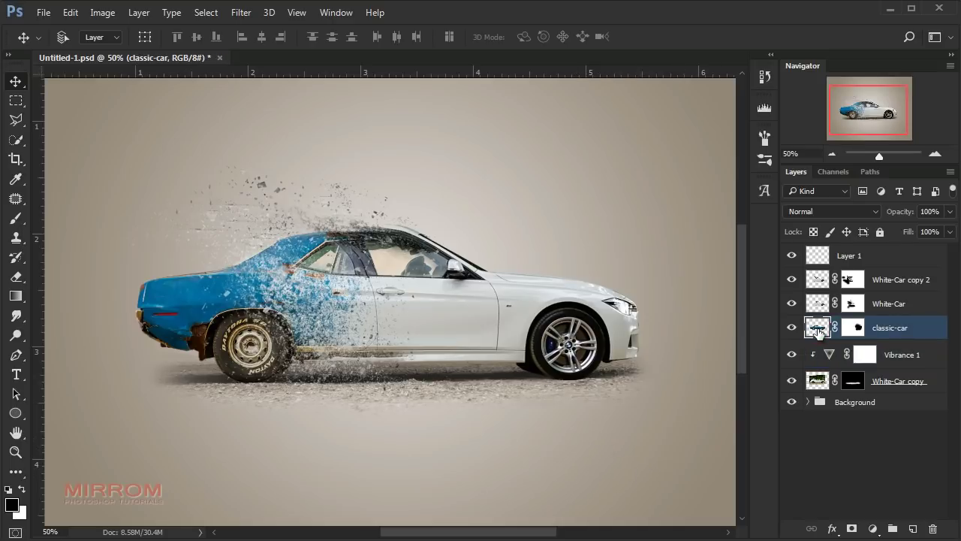
# Zoom in and paint the classic-car layer mask below the rear wheel with a small brush
pyautogui.hotkey('ctrl', '+')
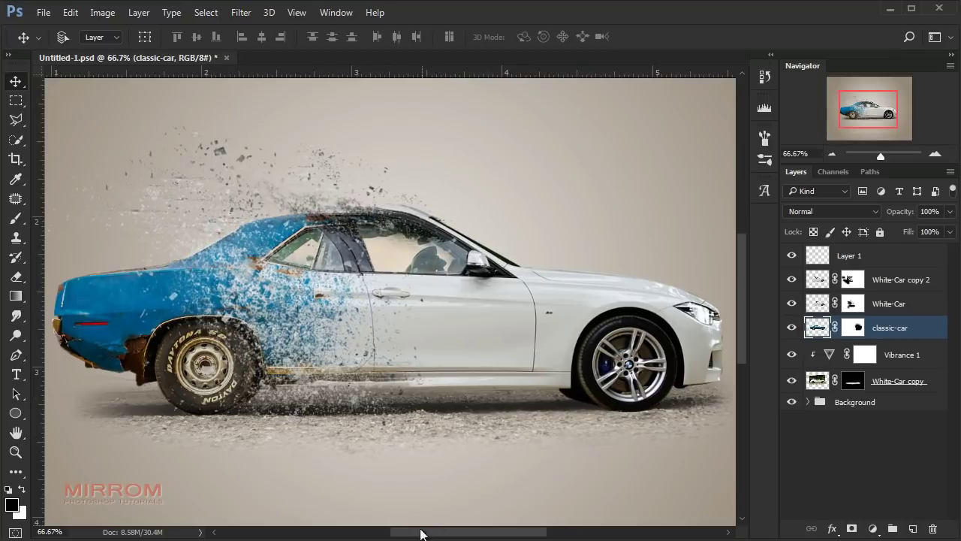
pyautogui.moveTo(420, 534); pyautogui.dragTo(395, 531)
pyautogui.press('b')
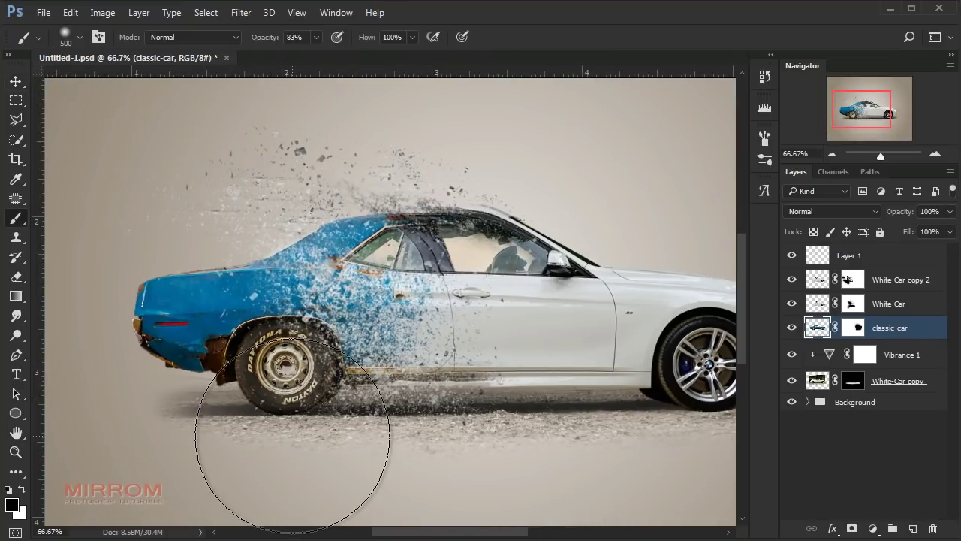
pyautogui.press('[')
pyautogui.press('[')
pyautogui.press('[')
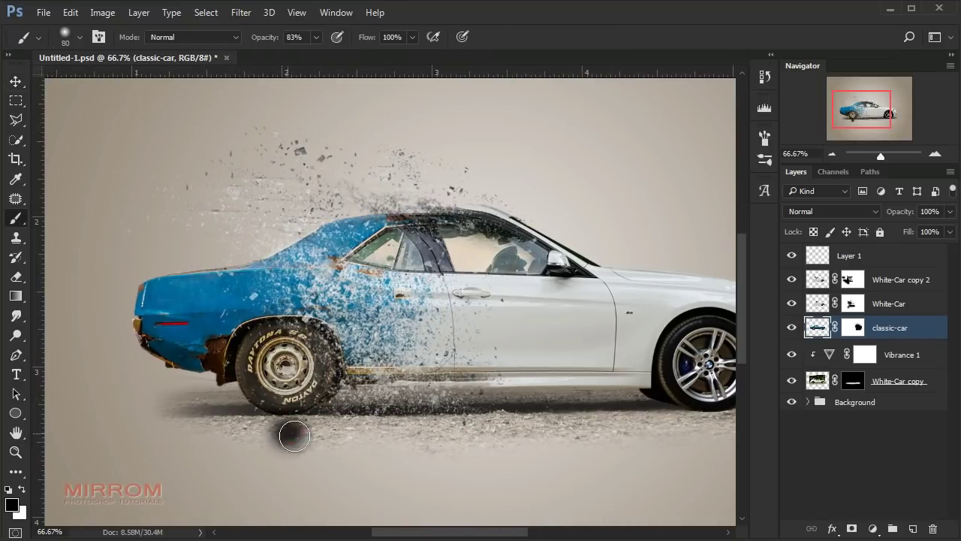
pyautogui.hotkey('ctrl', 'z')
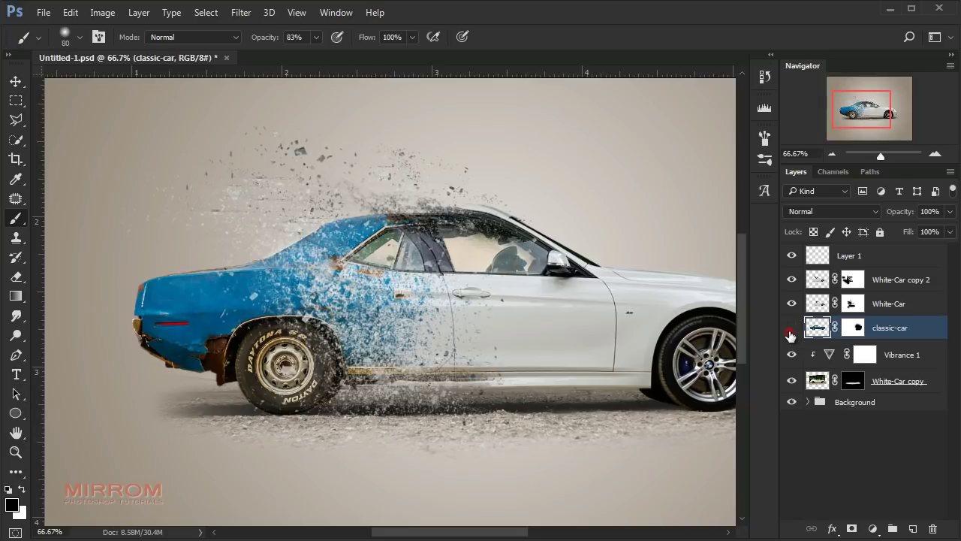
pyautogui.click(791, 333)
pyautogui.click(848, 330)
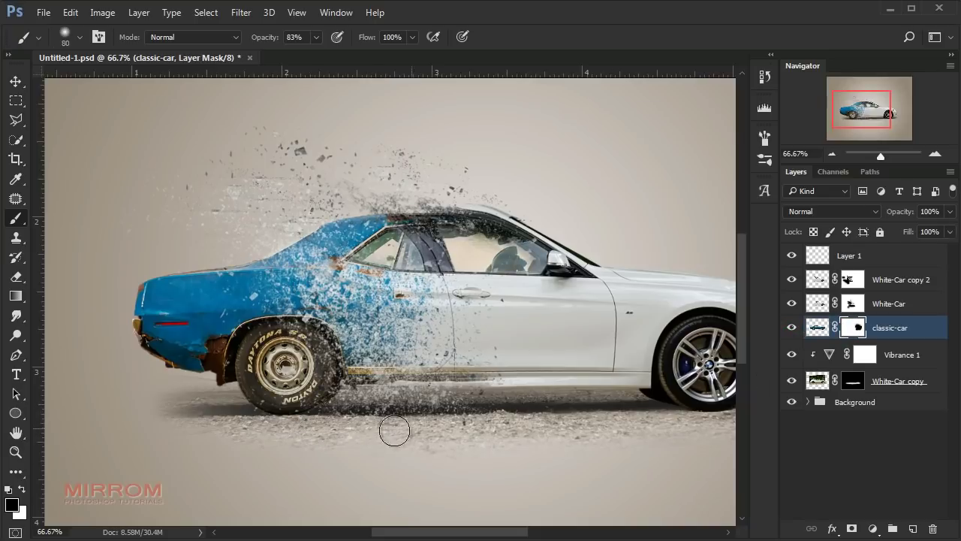
pyautogui.moveTo(301, 432); pyautogui.dragTo(288, 430)
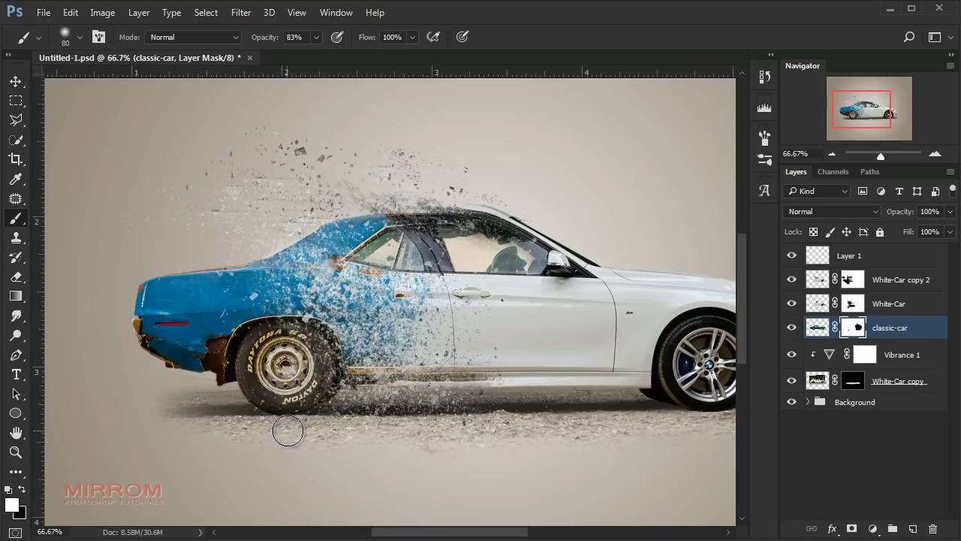
pyautogui.press('[')
pyautogui.press('[')
pyautogui.press('[')
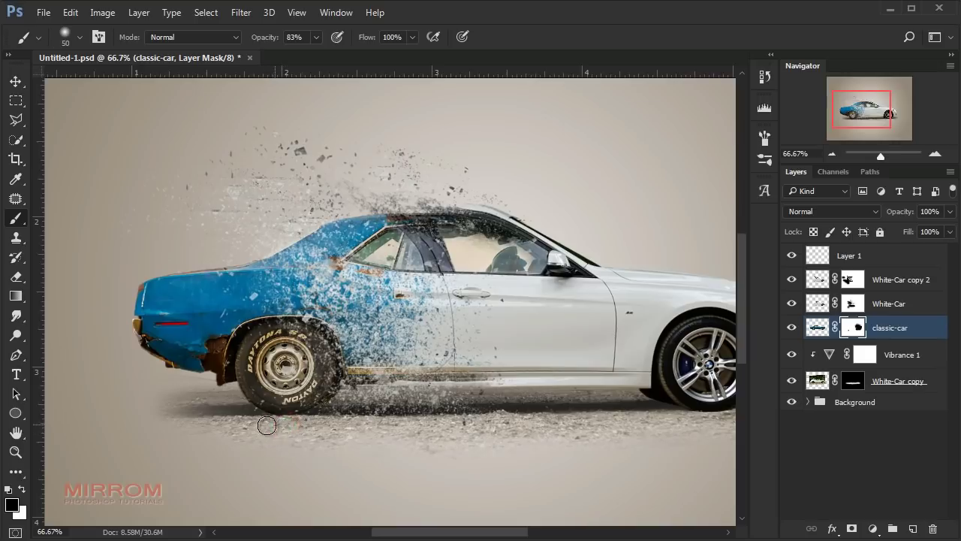
# Create a new gray-filled layer in Soft Light mode above the classic car
pyautogui.press('v')
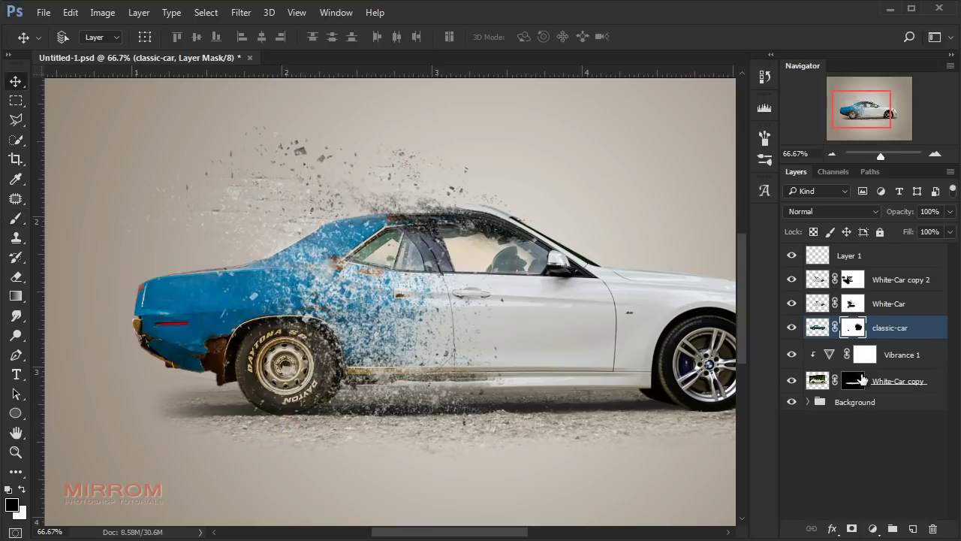
pyautogui.keyDown('alt'); pyautogui.click(914, 530); pyautogui.keyUp('alt')
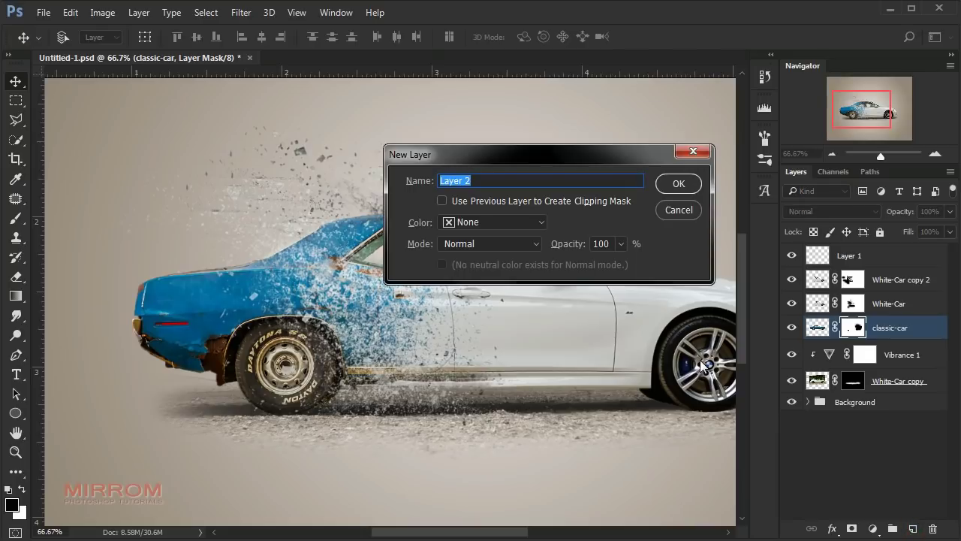
pyautogui.click(485, 223)
pyautogui.click(489, 350)
pyautogui.click(488, 243)
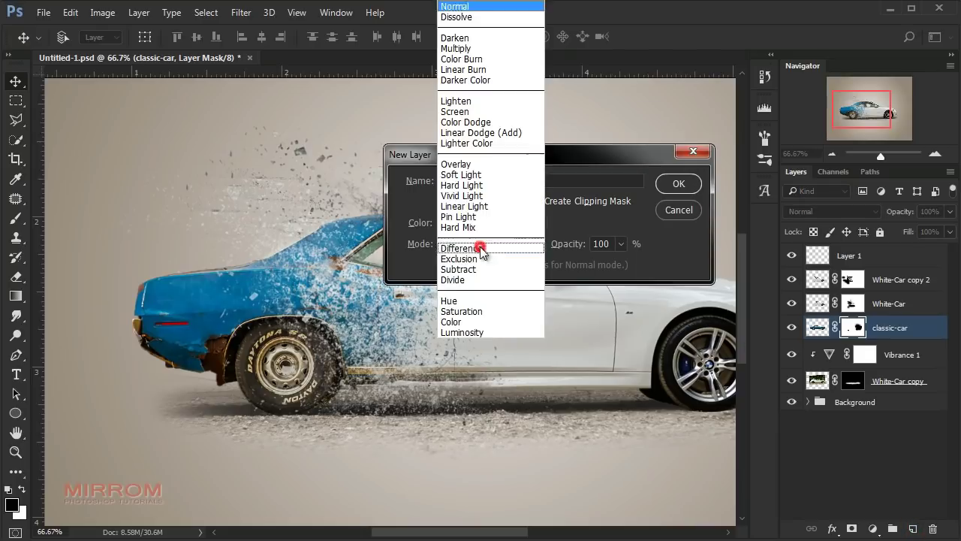
pyautogui.click(467, 175)
pyautogui.click(684, 184)
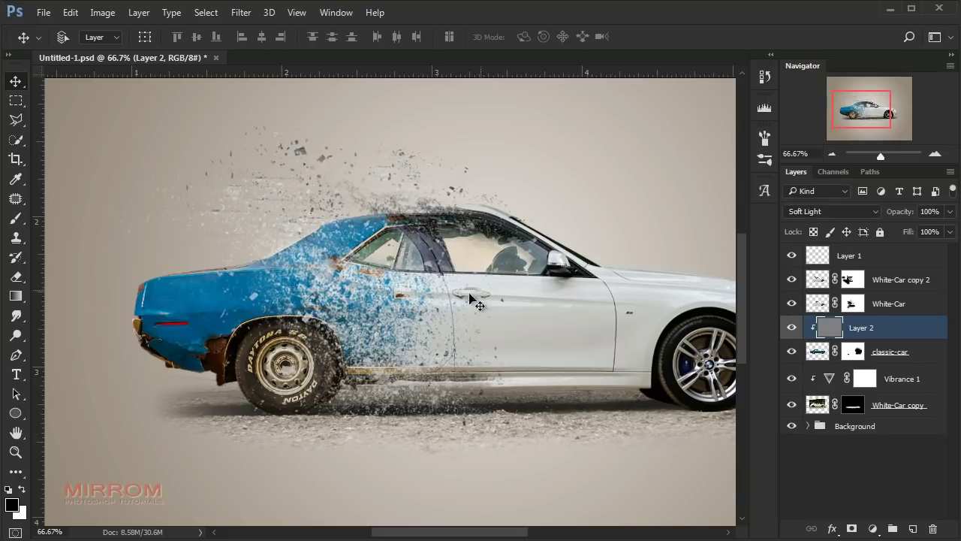
# Burn shadows around the classic car's rear wheel and fender
pyautogui.click(16, 335)
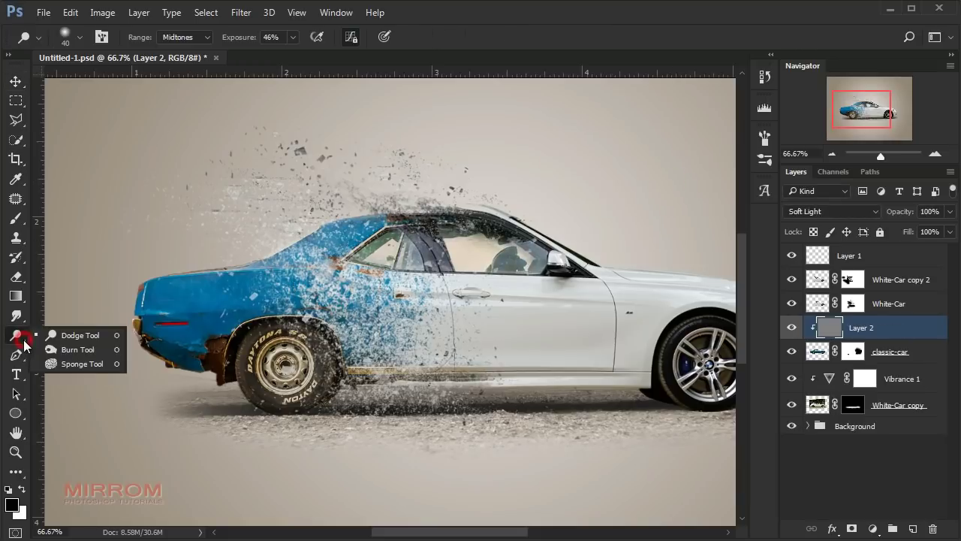
pyautogui.click(77, 349)
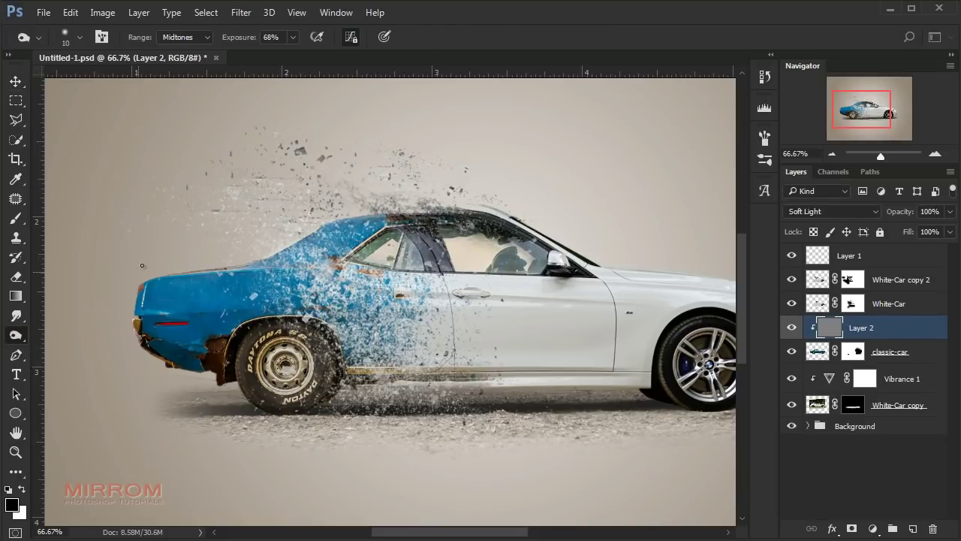
pyautogui.click(250, 42)
pyautogui.press(']')
pyautogui.press(']')
pyautogui.press(']')
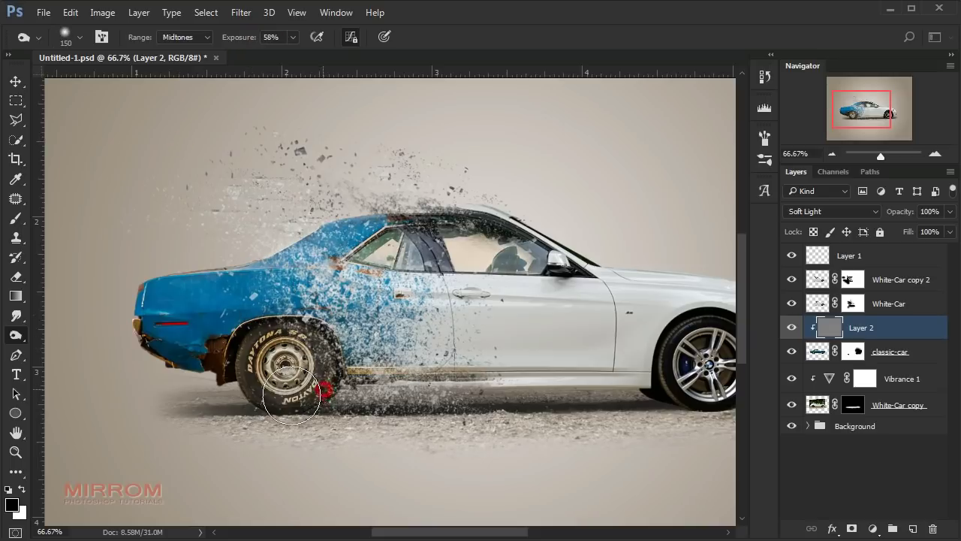
pyautogui.press('[')
pyautogui.press('[')
pyautogui.press('[')
pyautogui.moveTo(302, 363); pyautogui.dragTo(219, 380)
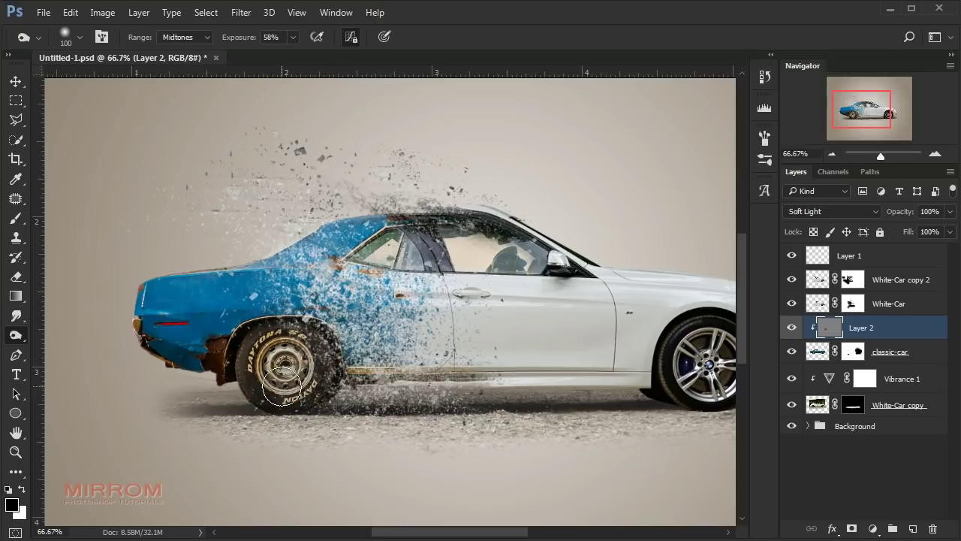
pyautogui.moveTo(397, 354); pyautogui.dragTo(406, 397)
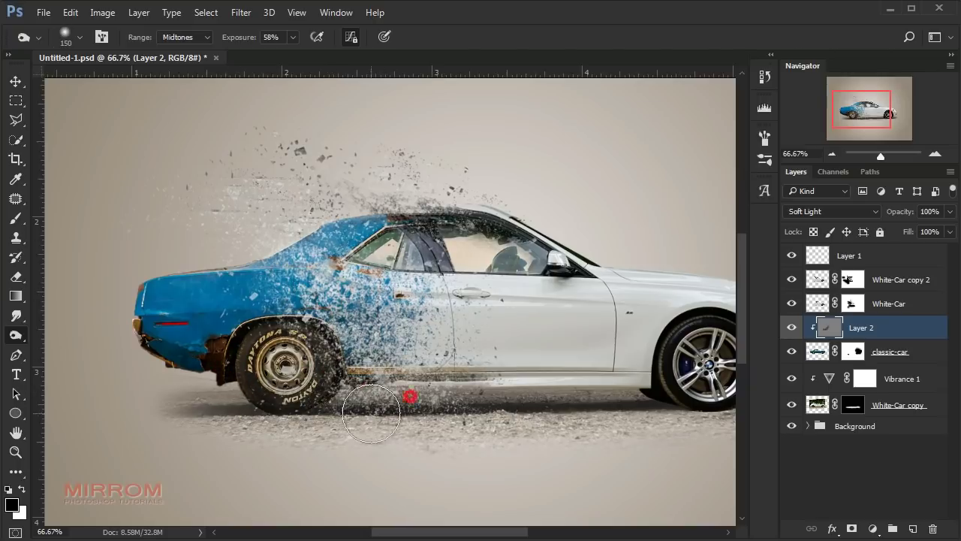
pyautogui.press(']')
pyautogui.press(']')
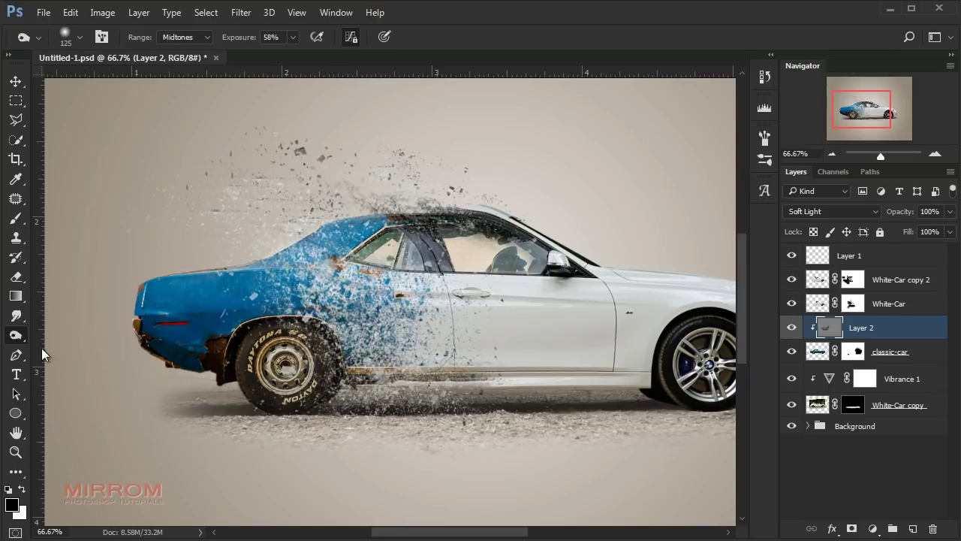
# Dodge highlights along the rear fender edge and the roof line
pyautogui.rightClick(22, 336)
pyautogui.click(75, 335)
pyautogui.moveTo(121, 235); pyautogui.dragTo(124, 290)
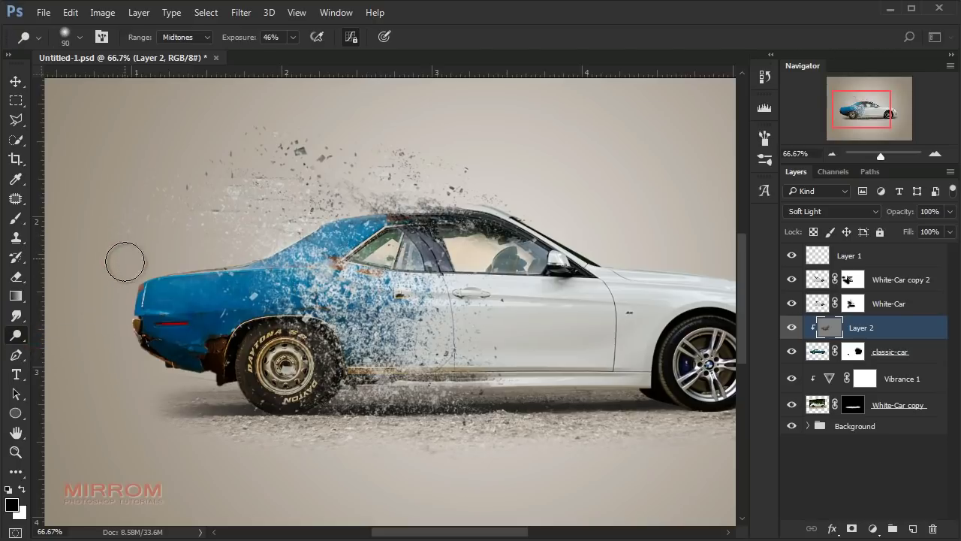
pyautogui.press(']')
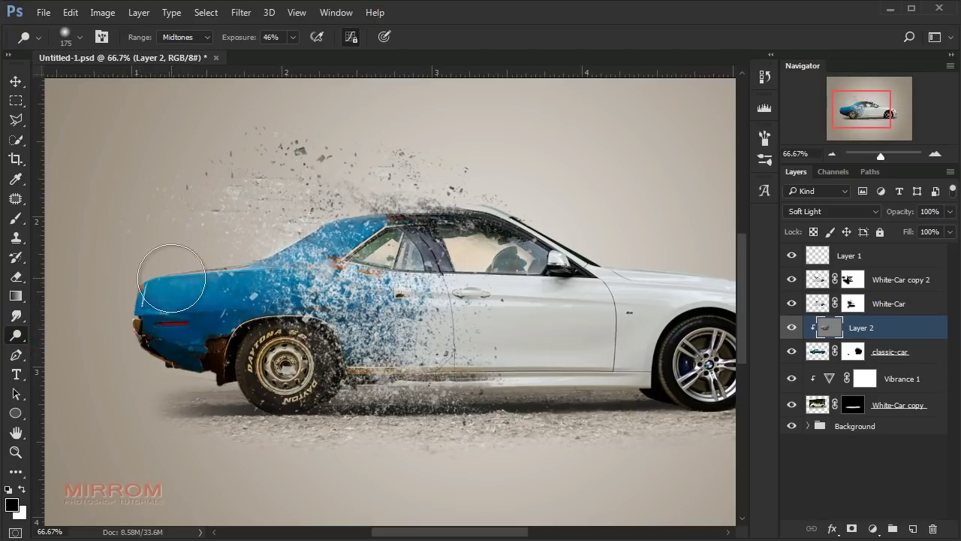
pyautogui.moveTo(434, 202); pyautogui.dragTo(392, 214)
# Add a Vibrance adjustment clipped to Layer 2 with Vibrance -77 and lowered Saturation
pyautogui.press('v')
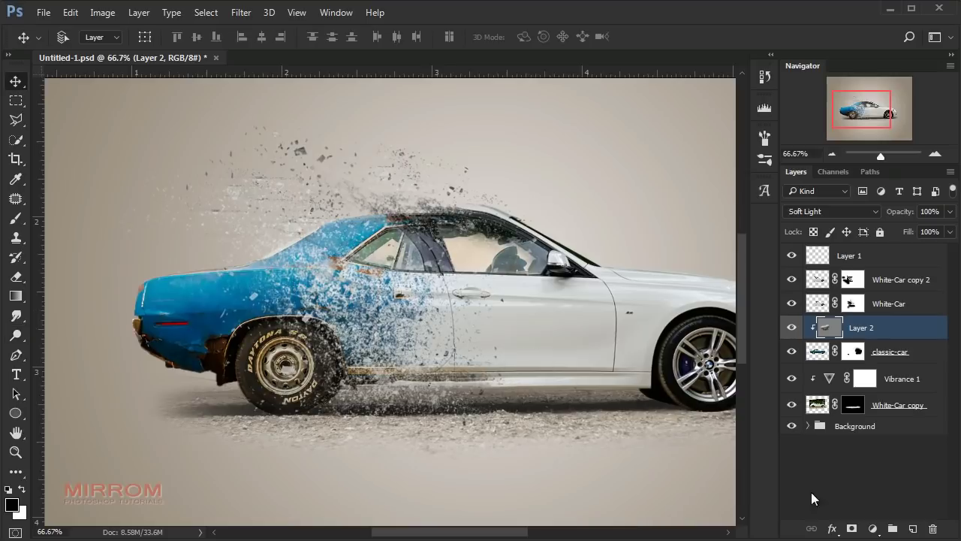
pyautogui.click(872, 529)
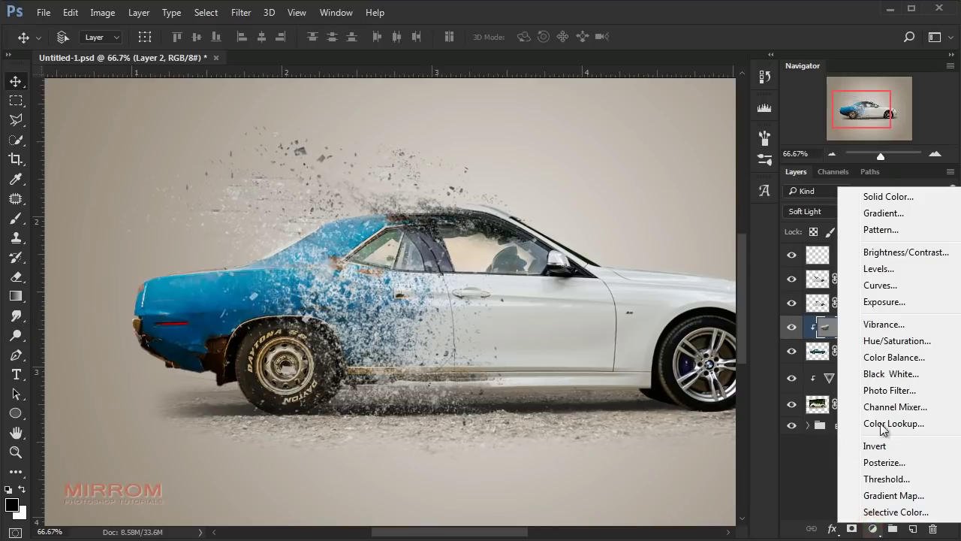
pyautogui.click(884, 325)
pyautogui.click(651, 473)
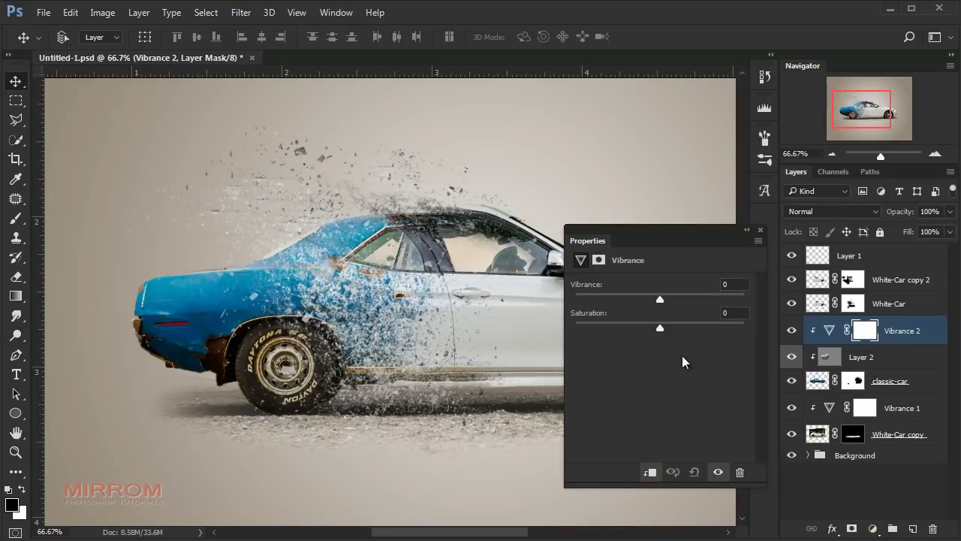
pyautogui.moveTo(621, 300); pyautogui.dragTo(605, 301)
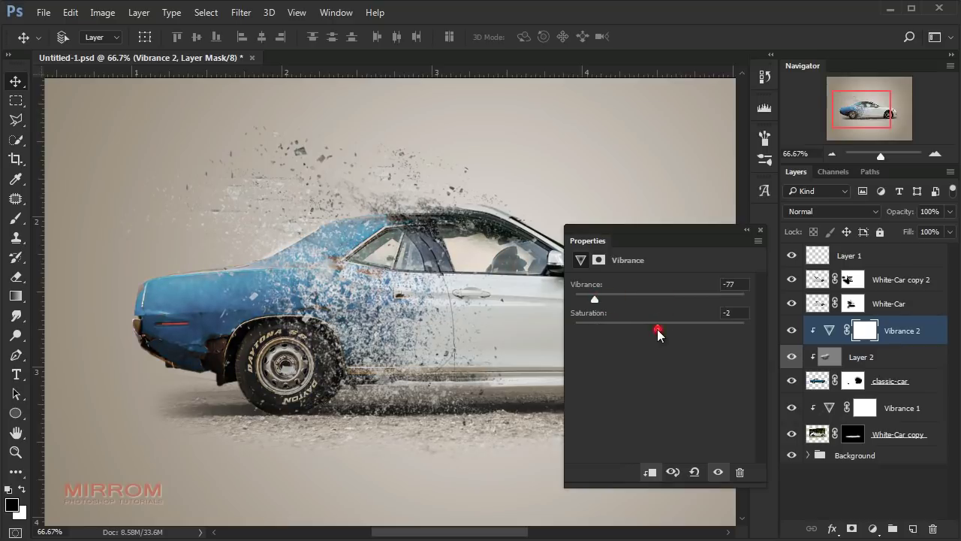
pyautogui.moveTo(622, 327); pyautogui.dragTo(617, 327)
pyautogui.click(743, 316)
pyautogui.click(763, 230)
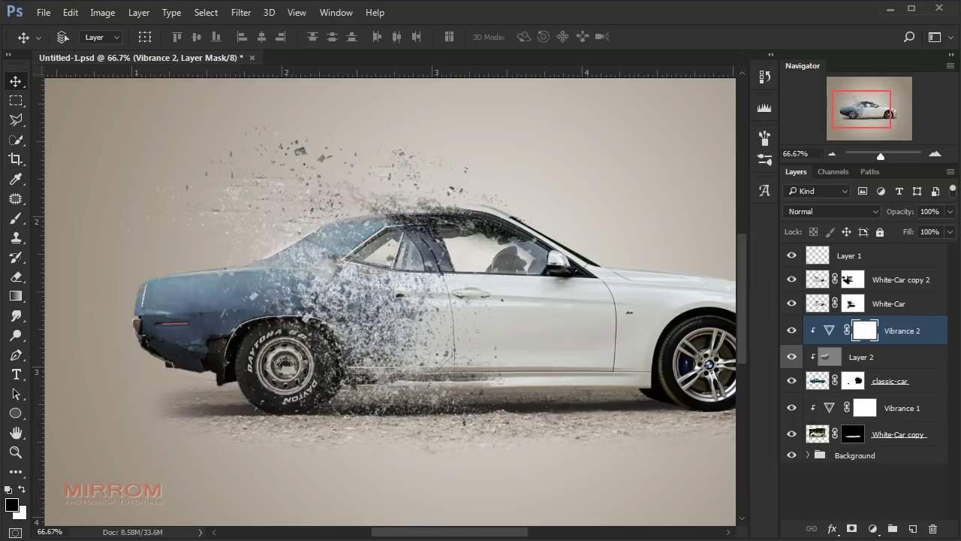
pyautogui.hotkey('ctrl', '+')
pyautogui.hotkey('ctrl', '0')
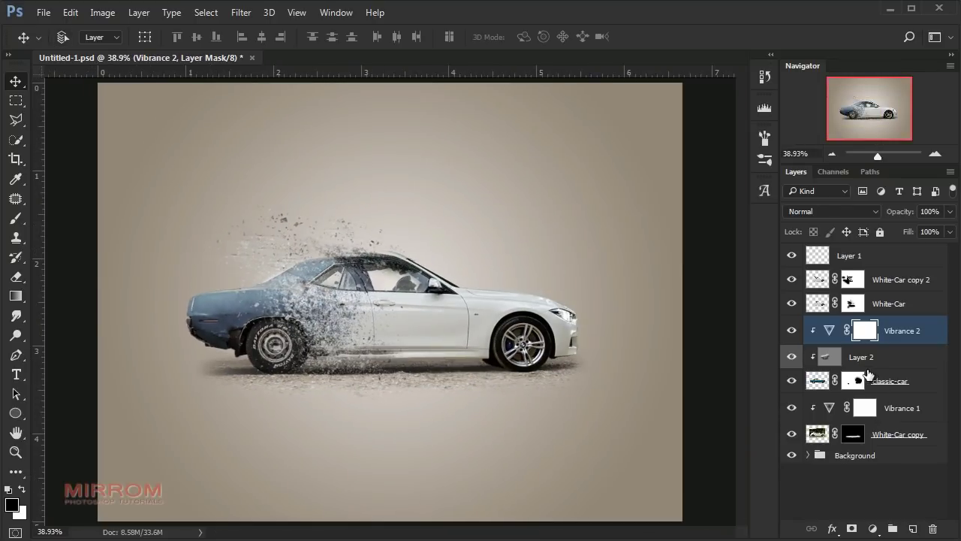
# Hide the background, shadow and classic car, then group the three white-car layers into Group 1
pyautogui.click(792, 455)
pyautogui.click(792, 435)
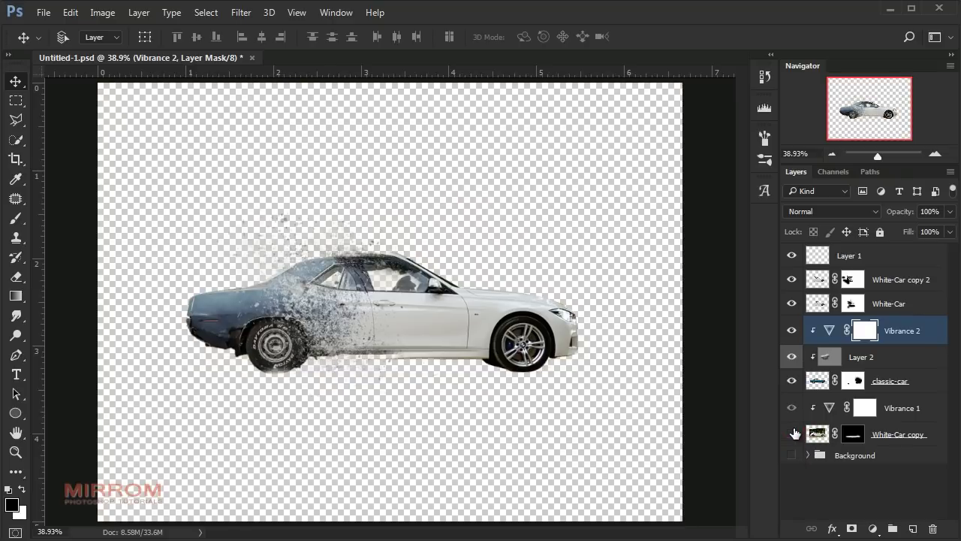
pyautogui.click(793, 382)
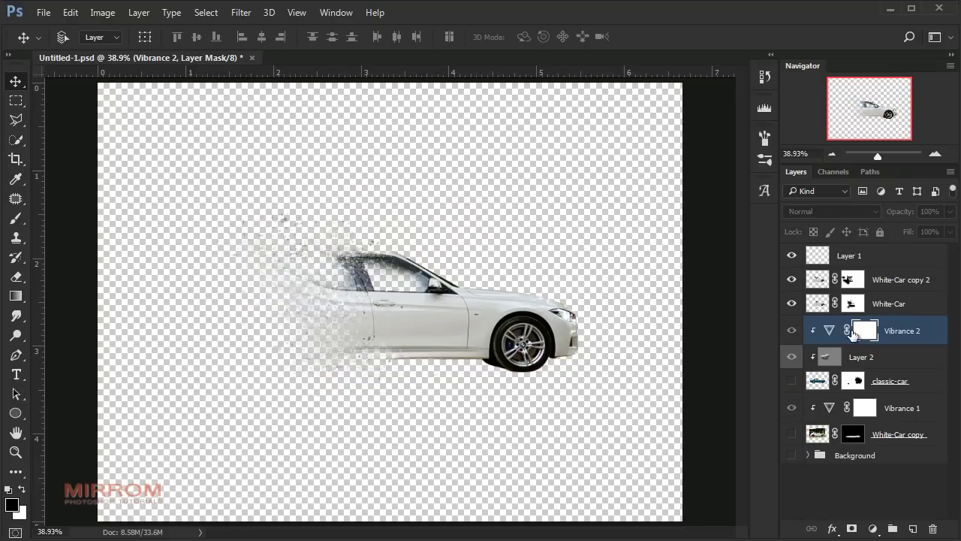
pyautogui.click(902, 313)
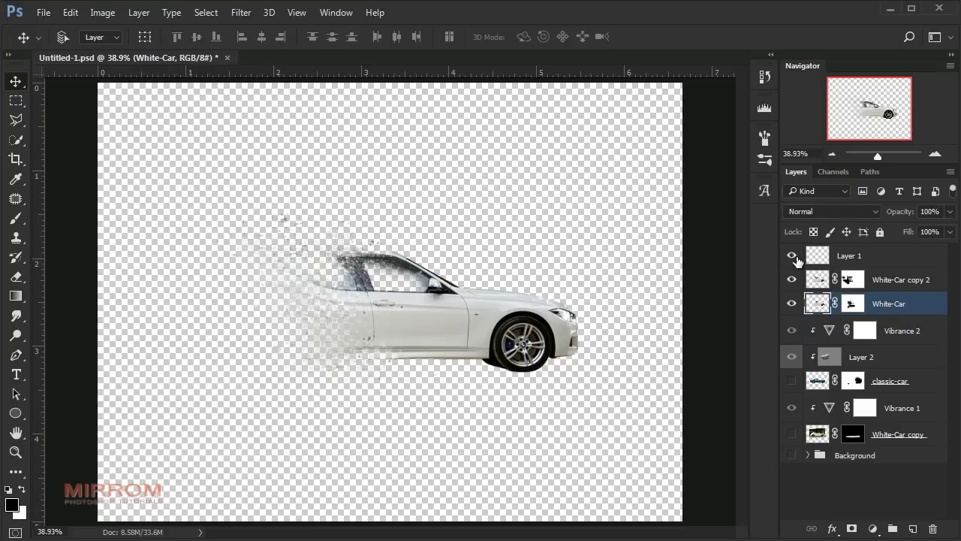
pyautogui.keyDown('shift'); pyautogui.click(815, 255); pyautogui.keyUp('shift')
pyautogui.hotkey('ctrl', 'g')
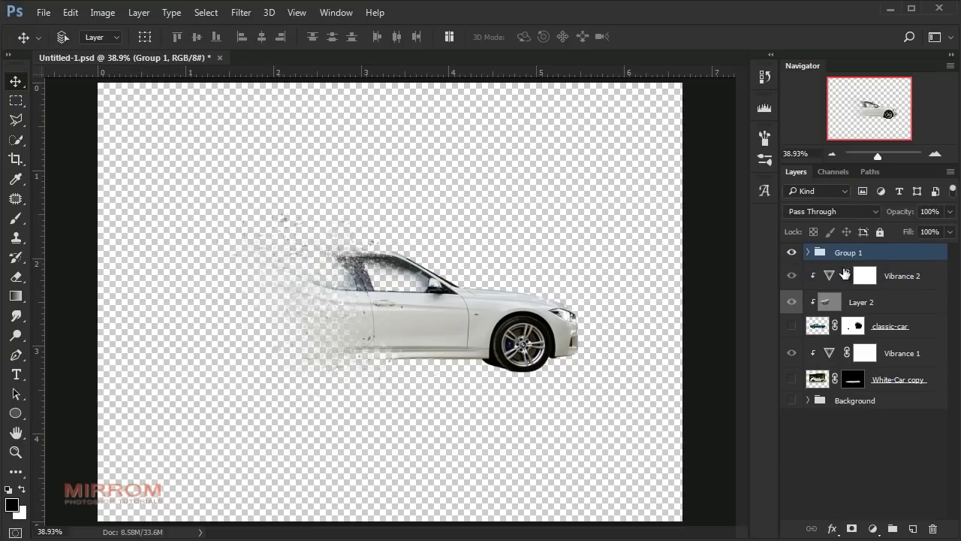
pyautogui.click(793, 255)
pyautogui.click(792, 255)
pyautogui.click(793, 255)
# Stamp the visible car into Layer 3, hide Group 1, and re-show classic car, shadow and background
pyautogui.hotkey('ctrl', 'shift', 'alt', 'e')
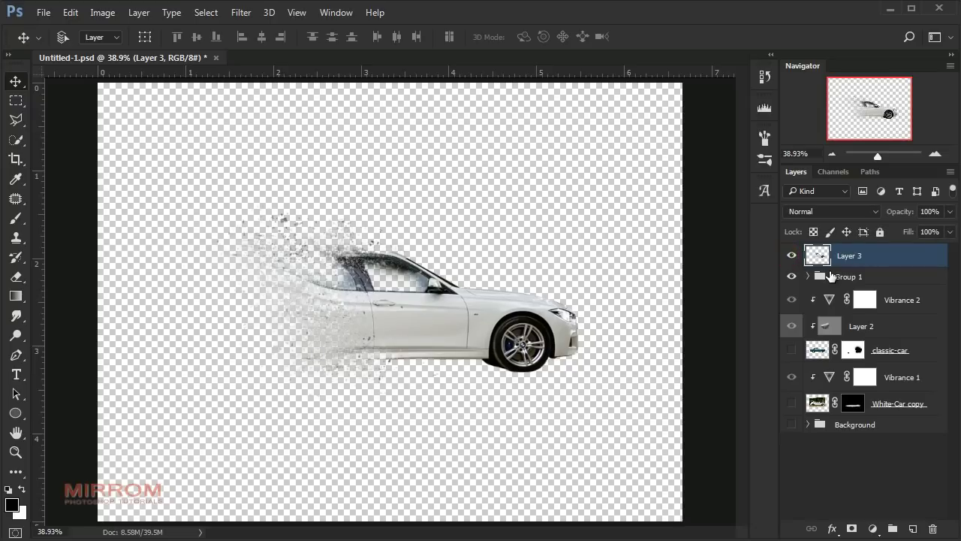
pyautogui.click(792, 277)
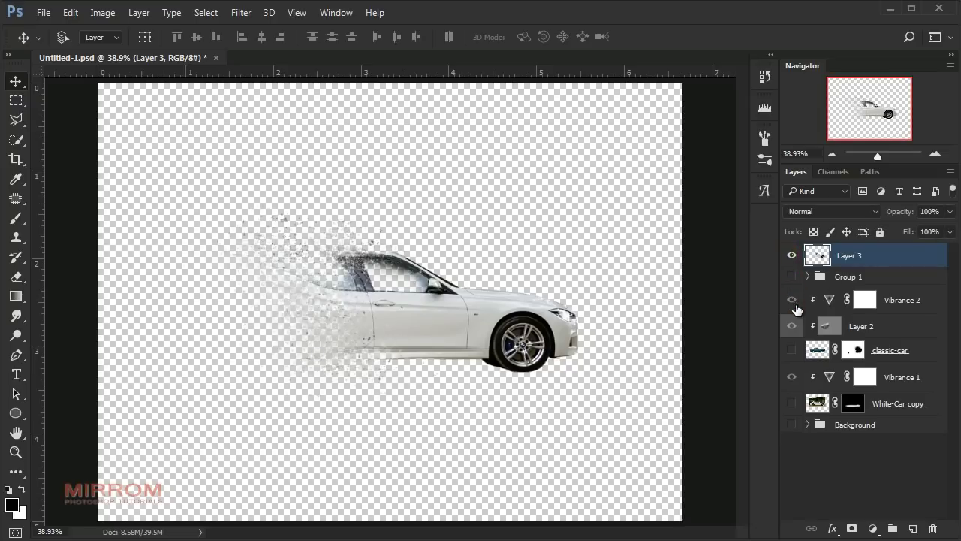
pyautogui.click(792, 350)
pyautogui.click(791, 405)
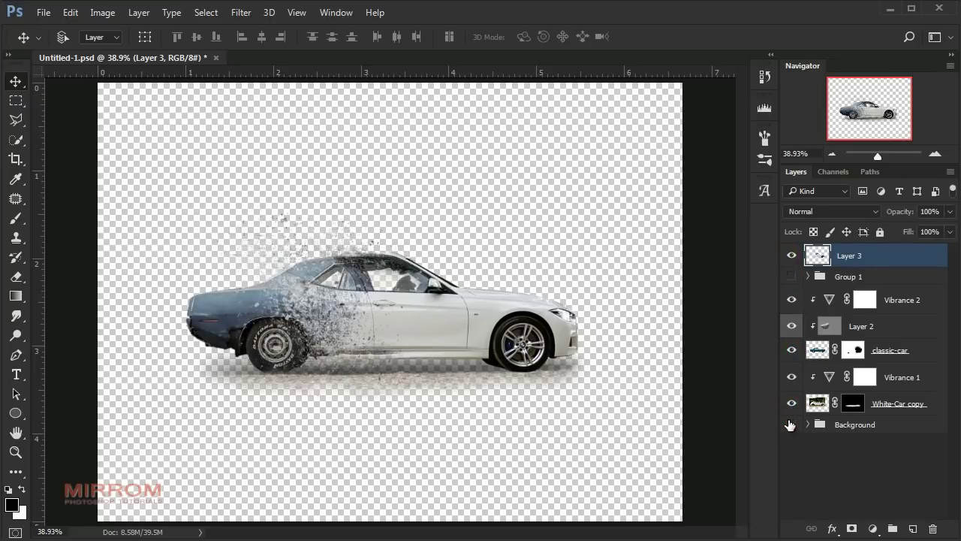
pyautogui.click(790, 425)
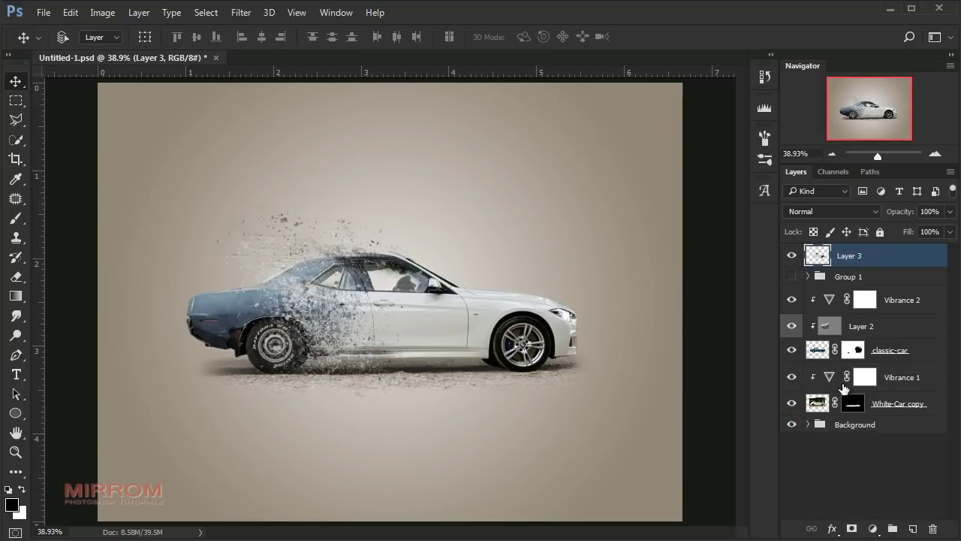
# Add a Photo Filter at 100% density, clipped to Layer 3, in Color Burn mode
pyautogui.click(872, 529)
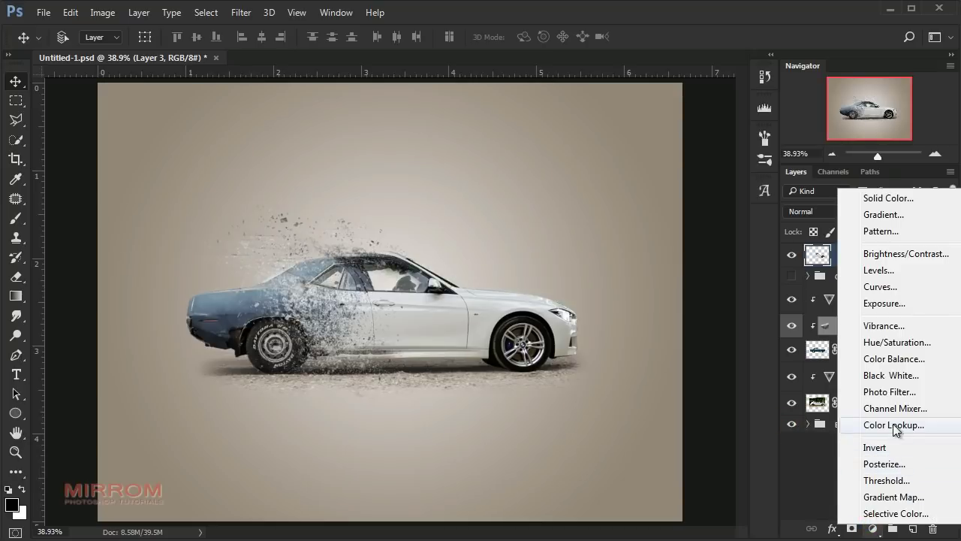
pyautogui.click(890, 392)
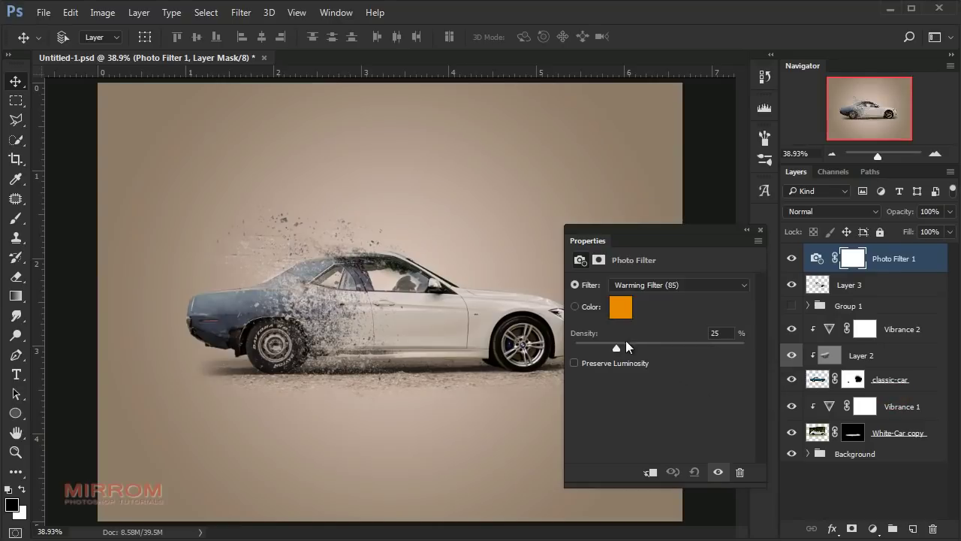
pyautogui.moveTo(626, 341); pyautogui.dragTo(744, 352)
pyautogui.click(651, 472)
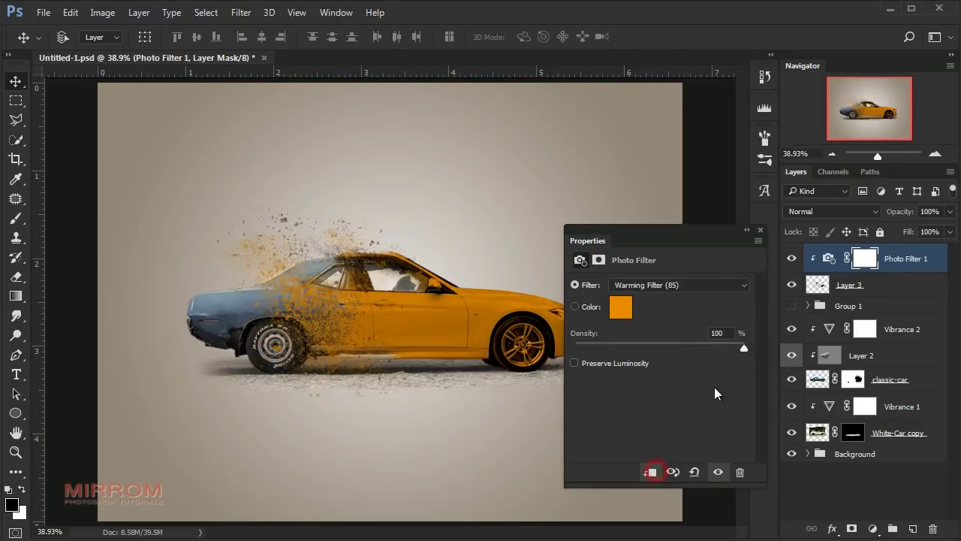
pyautogui.click(577, 306)
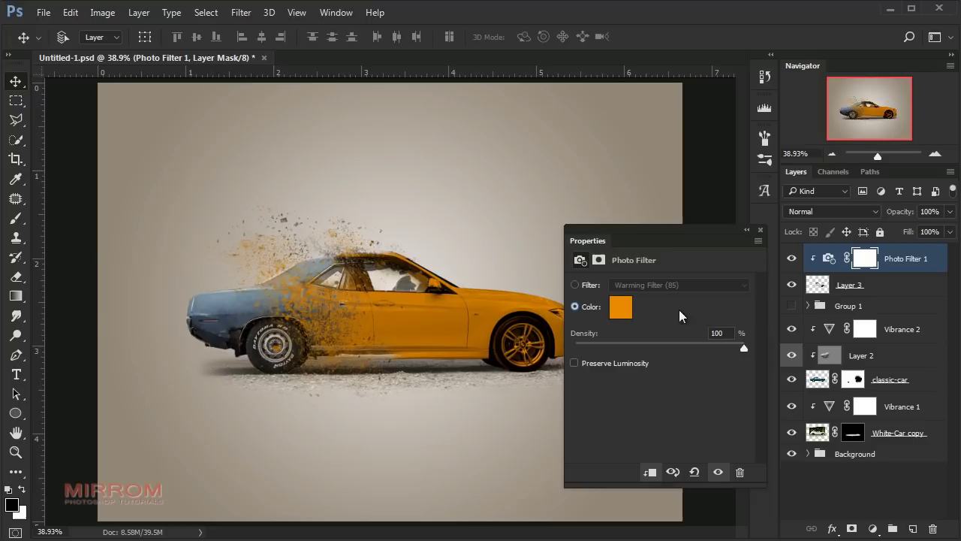
pyautogui.click(813, 214)
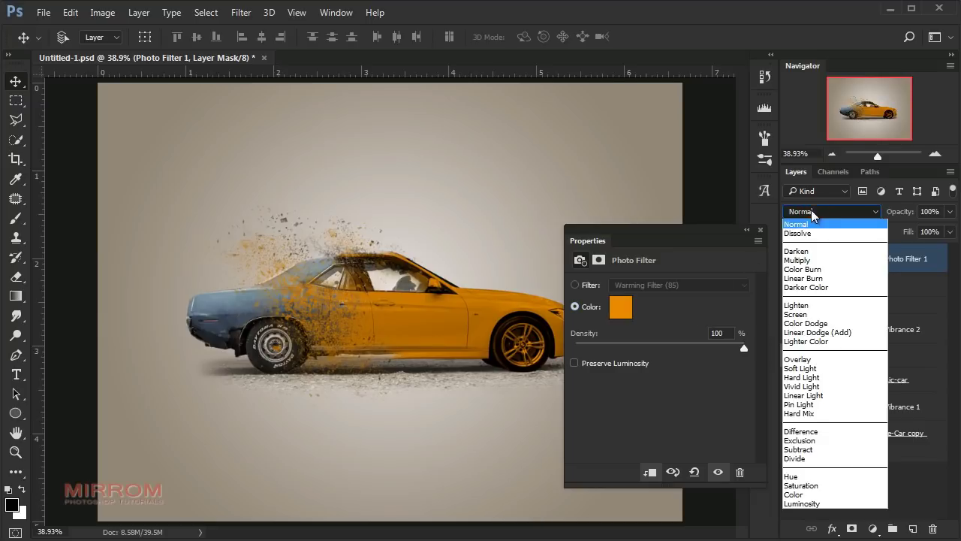
pyautogui.click(803, 268)
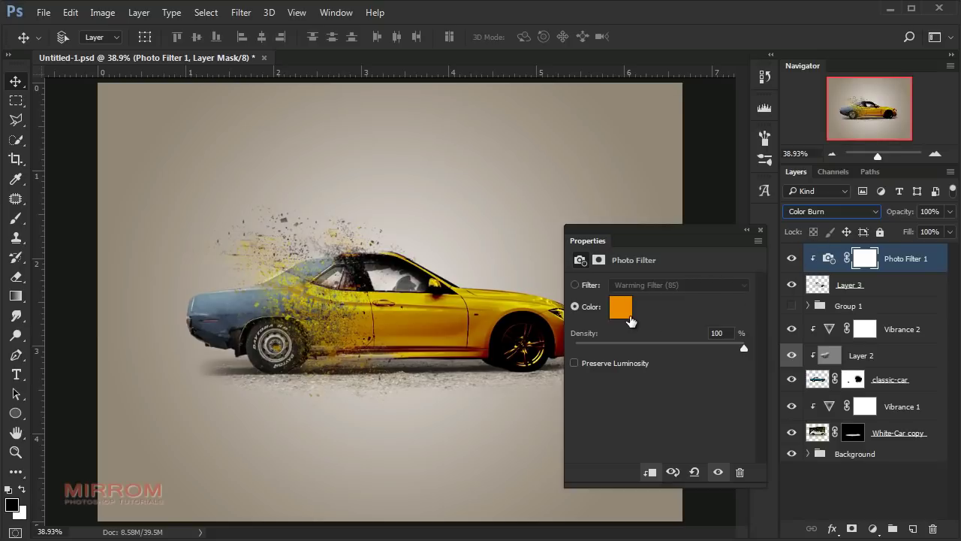
# Set the Photo Filter colour to orange f38230
pyautogui.click(629, 319)
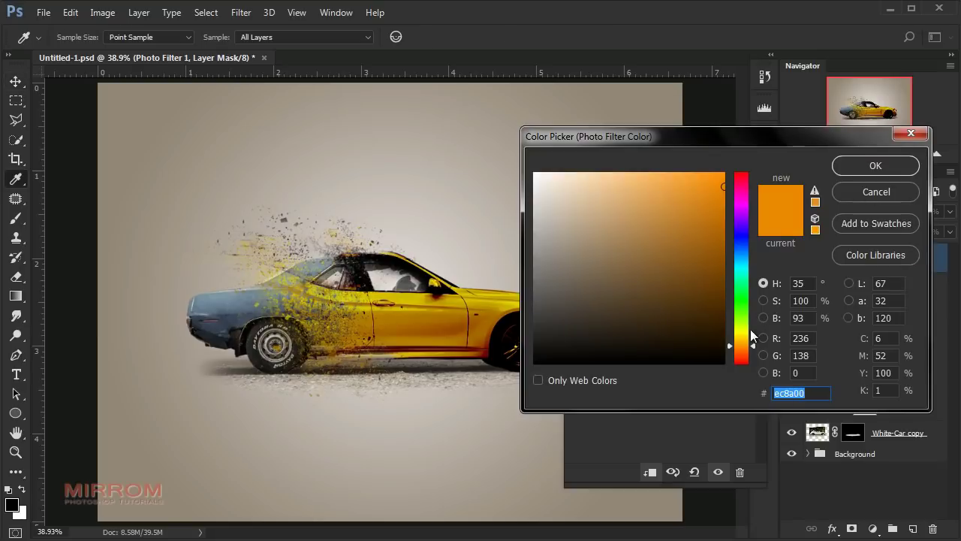
pyautogui.moveTo(751, 336); pyautogui.dragTo(751, 349)
pyautogui.moveTo(699, 221); pyautogui.dragTo(691, 181)
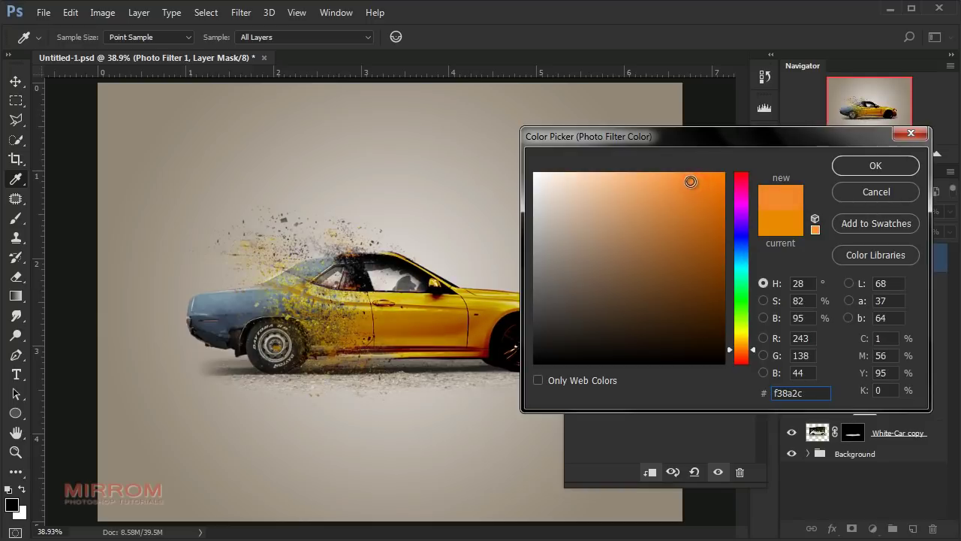
pyautogui.write('f38230')
pyautogui.click(840, 166)
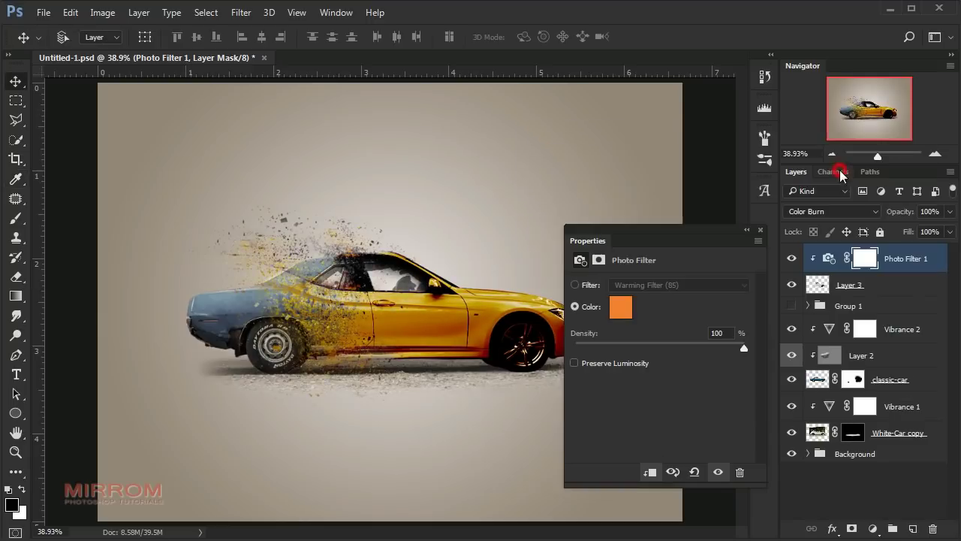
pyautogui.click(760, 232)
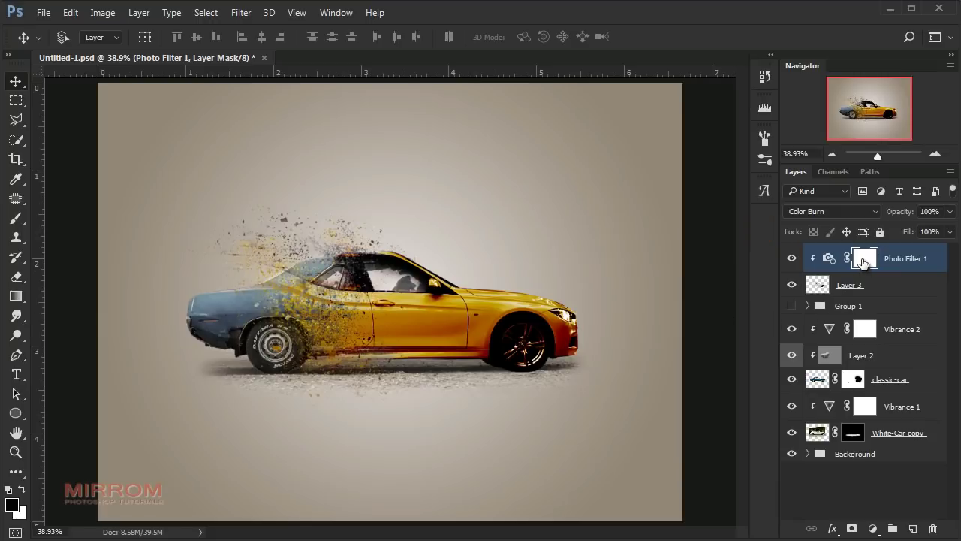
# Set up a soft brush at 100% opacity and size 15
pyautogui.hotkey('ctrl', '+')
pyautogui.hotkey('ctrl', '+')
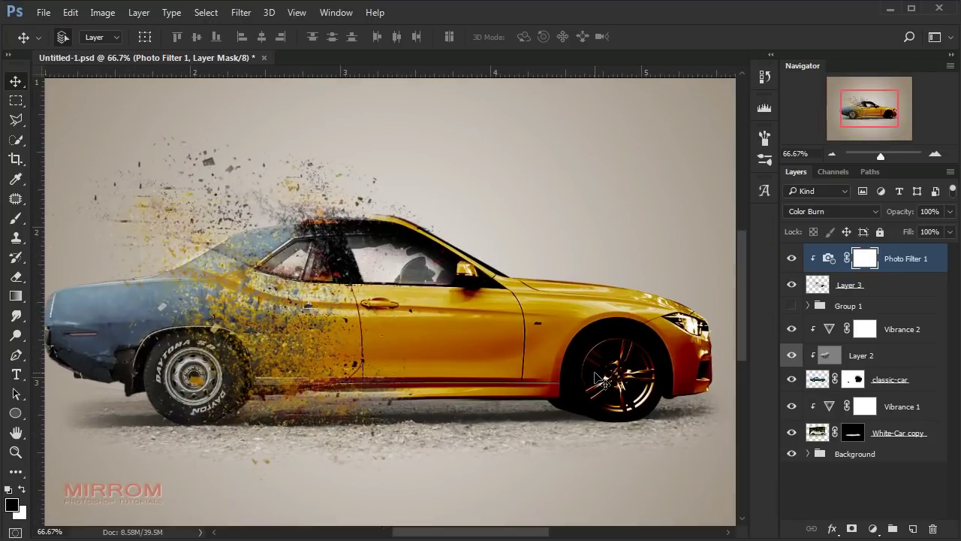
pyautogui.moveTo(516, 534); pyautogui.dragTo(538, 532)
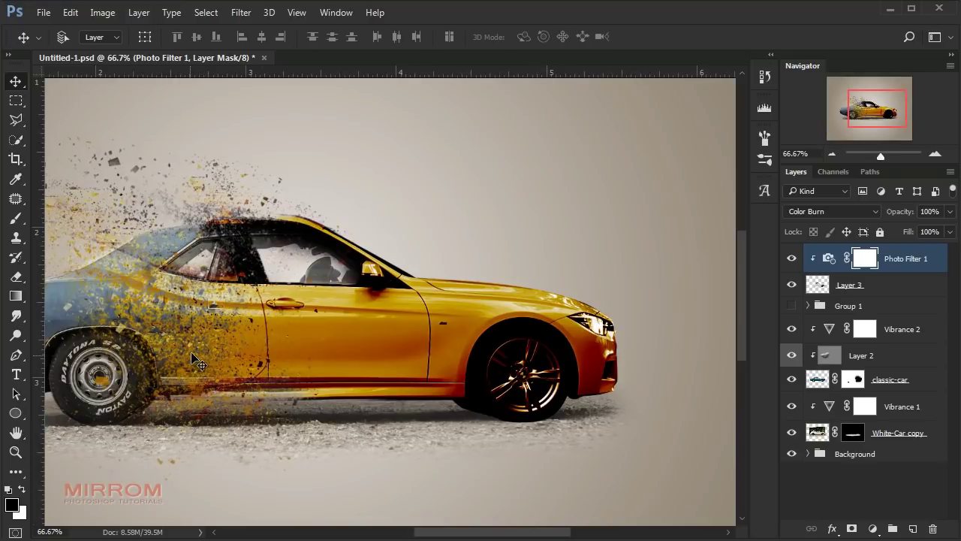
pyautogui.press('b')
pyautogui.moveTo(264, 37); pyautogui.dragTo(328, 54)
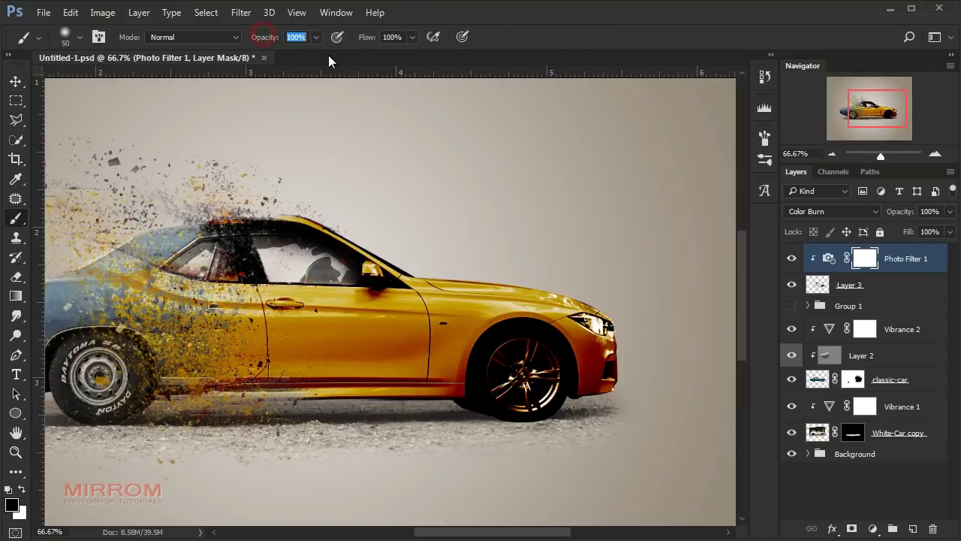
pyautogui.rightClick(539, 376)
pyautogui.moveTo(638, 386); pyautogui.dragTo(660, 386)
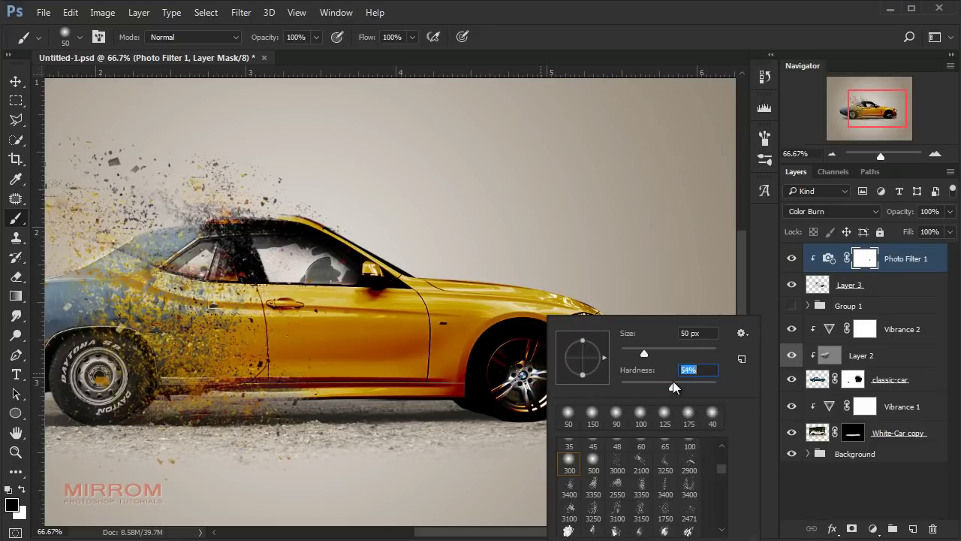
pyautogui.press('Return')
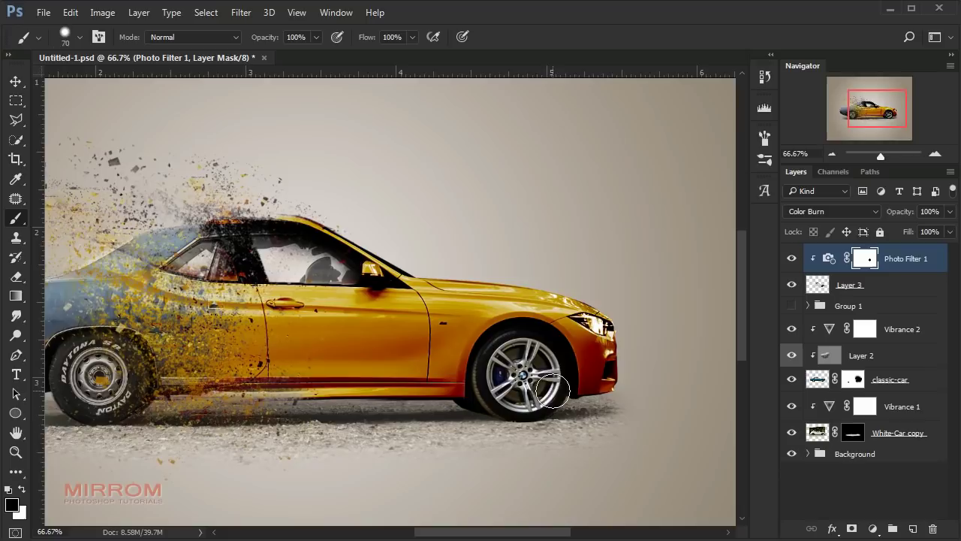
pyautogui.press('[')
pyautogui.press('[')
pyautogui.press('[')
# Paint the Photo Filter mask to remove the orange tint from the car window
pyautogui.hotkey('ctrl', '+')
pyautogui.hotkey('ctrl', '+')
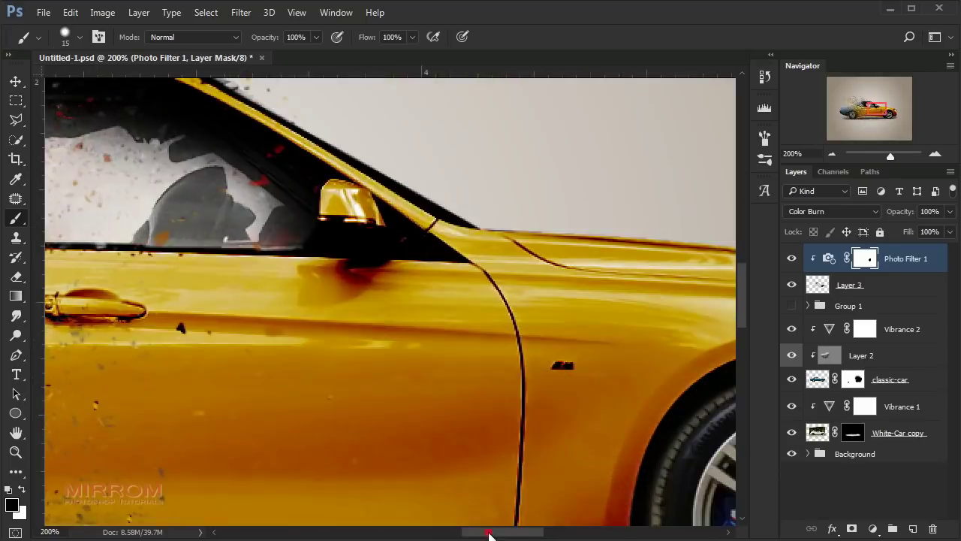
pyautogui.hscroll(10, 301, 359)
pyautogui.press('[')
pyautogui.press('[')
pyautogui.press('[')
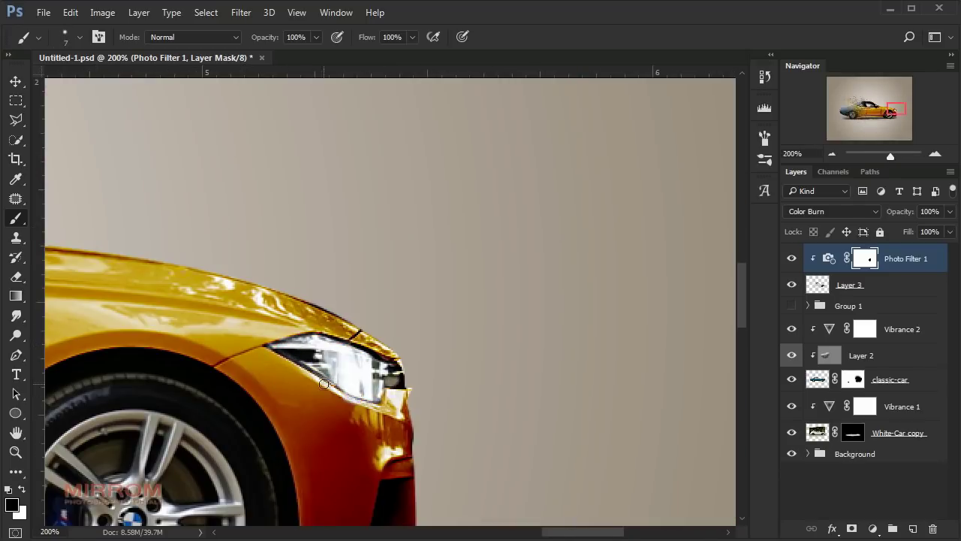
pyautogui.press(']')
pyautogui.press(']')
pyautogui.press(']')
pyautogui.hotkey('ctrl', '-')
pyautogui.hotkey('ctrl', '-')
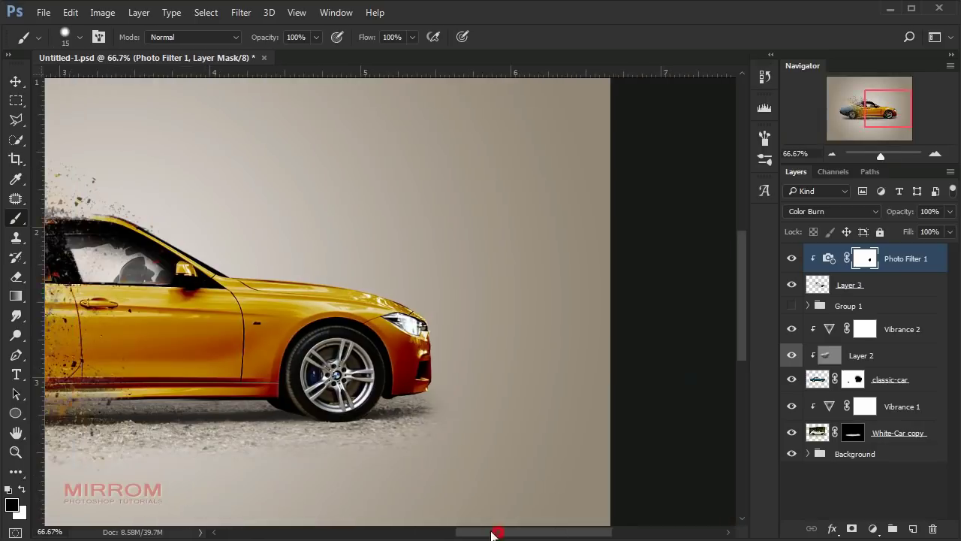
pyautogui.hotkey('ctrl', '+')
pyautogui.press(']')
pyautogui.press(']')
pyautogui.press(']')
pyautogui.moveTo(226, 248)
pyautogui.mouseDown()
pyautogui.moveTo(290, 230)
pyautogui.moveTo(197, 262)
pyautogui.moveTo(90, 271)
pyautogui.mouseUp()
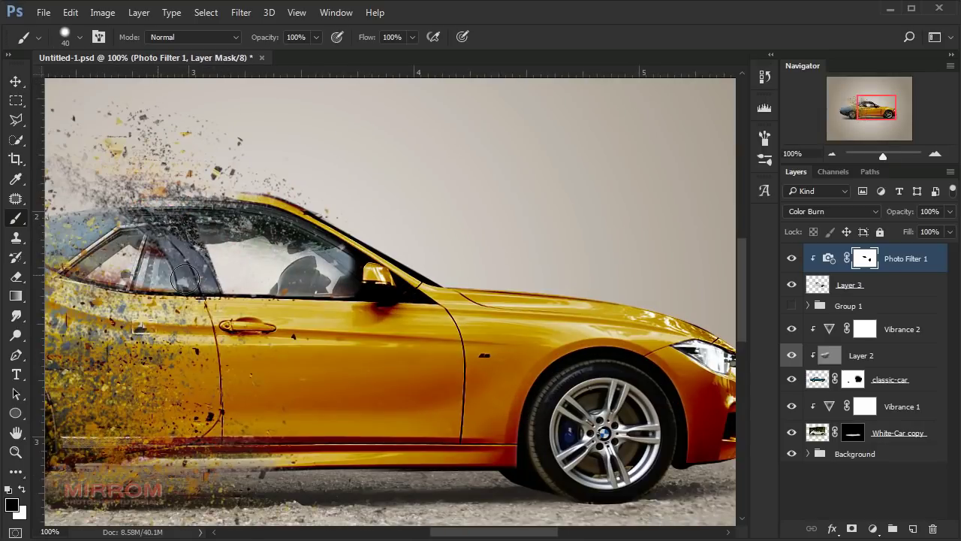
# Clear the tint from the rear and front glass and the window's lower edge
pyautogui.press('[')
pyautogui.press('[')
pyautogui.press('[')
pyautogui.moveTo(218, 278)
pyautogui.mouseDown()
pyautogui.moveTo(346, 277)
pyautogui.moveTo(344, 252)
pyautogui.mouseUp()
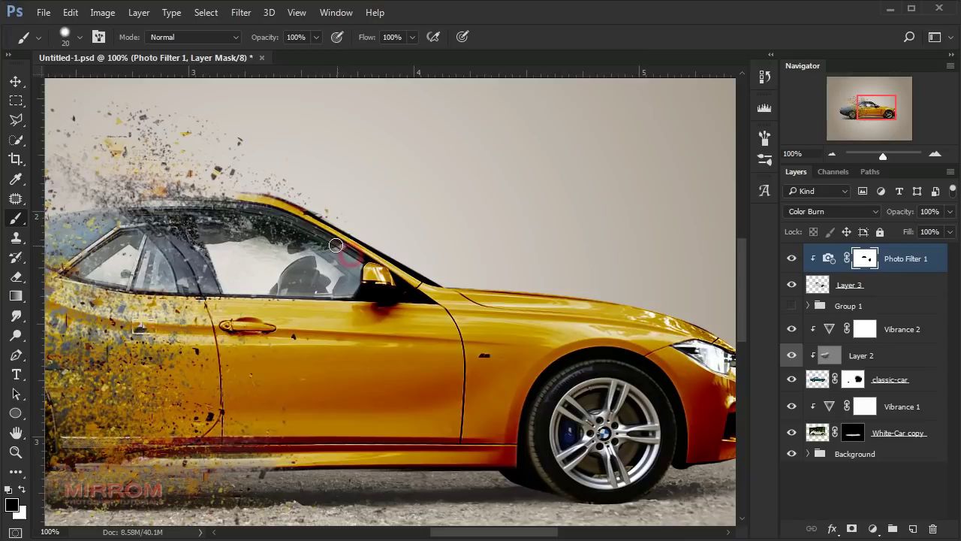
pyautogui.press('[')
pyautogui.moveTo(353, 293); pyautogui.dragTo(373, 293)
pyautogui.press(']')
pyautogui.press(']')
pyautogui.press(']')
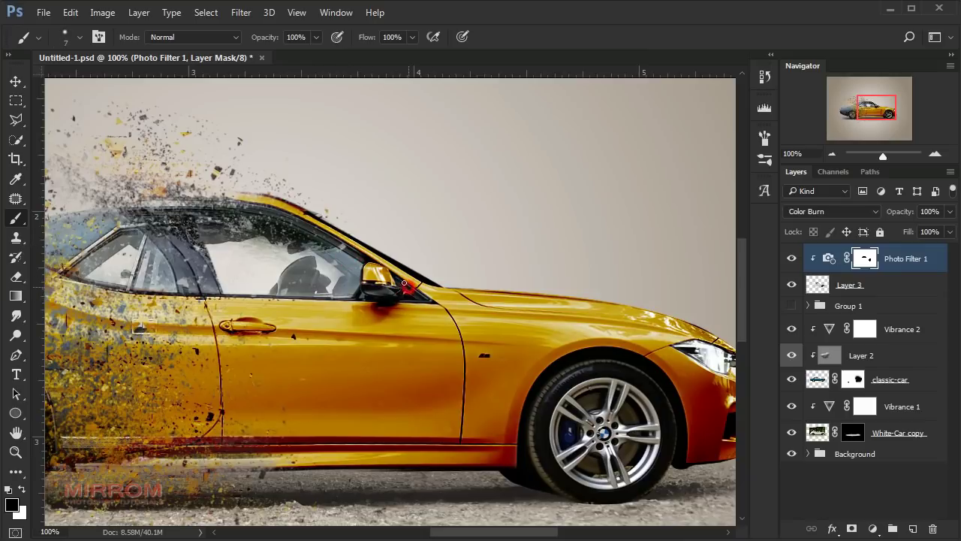
# At 25% brush opacity, softly paint the mask near the mirror and windshield edge
pyautogui.hotkey('ctrl', '-')
pyautogui.hotkey('ctrl', '-')
pyautogui.hotkey('ctrl', '+')
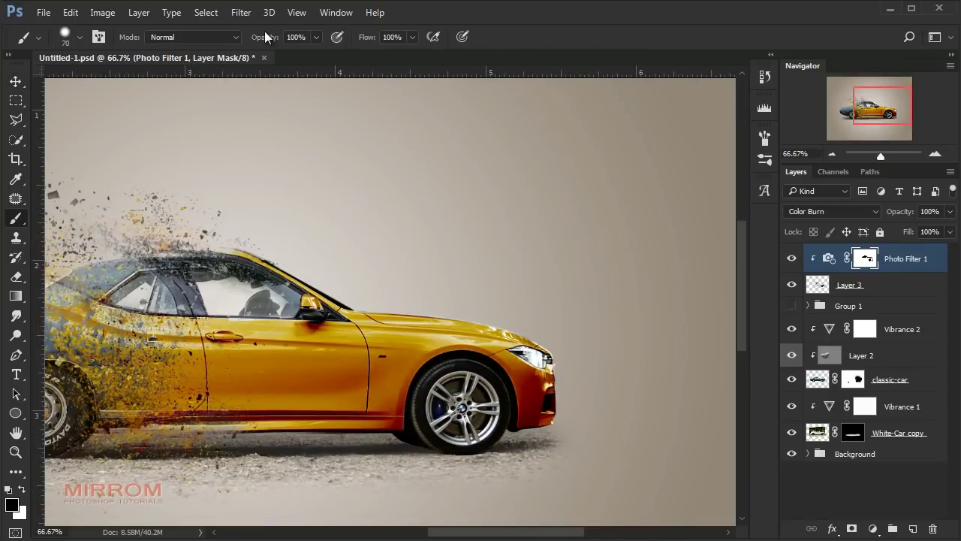
pyautogui.moveTo(264, 34); pyautogui.dragTo(215, 38)
pyautogui.click(348, 289)
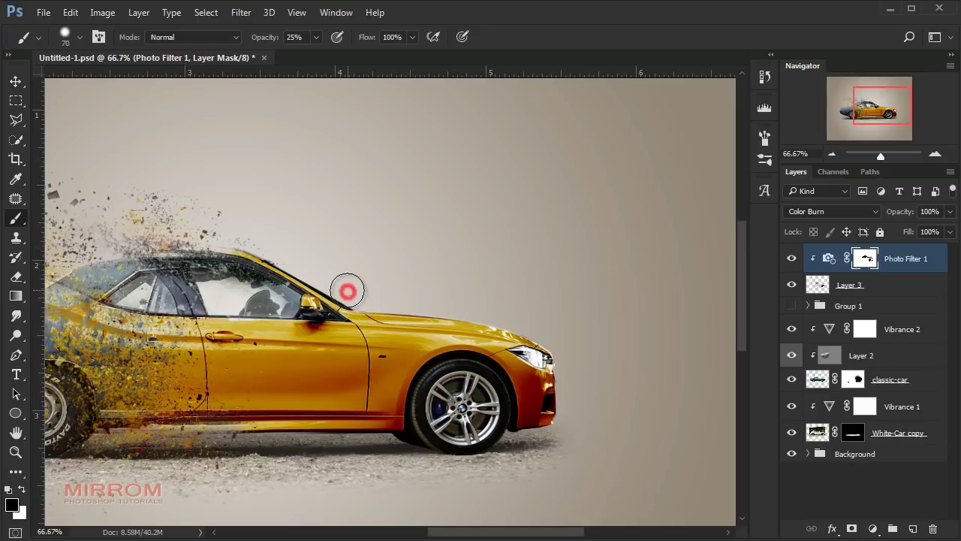
pyautogui.click(356, 295)
# Create clipped Layer 4 in Soft Light mode filled with neutral gray
pyautogui.hotkey('ctrl', '0')
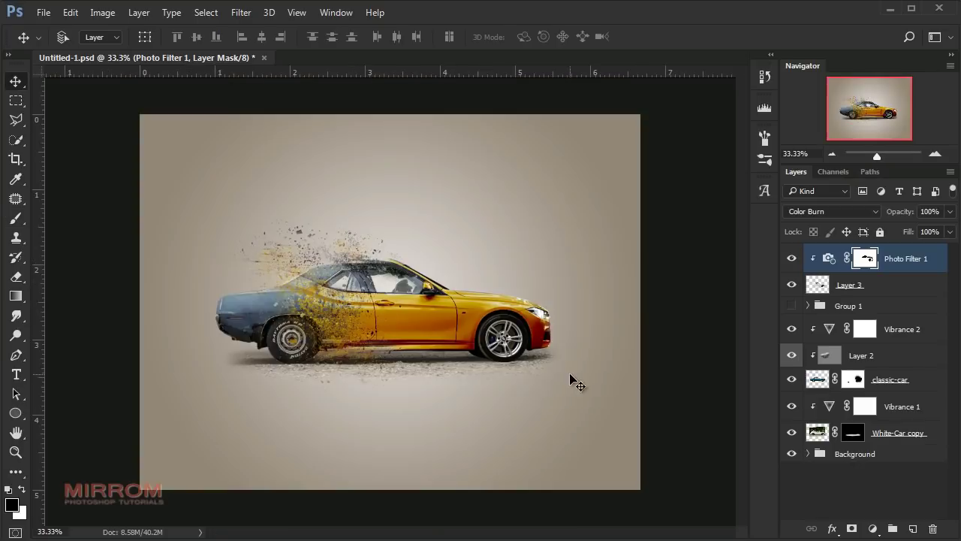
pyautogui.hotkey('ctrl', '2')
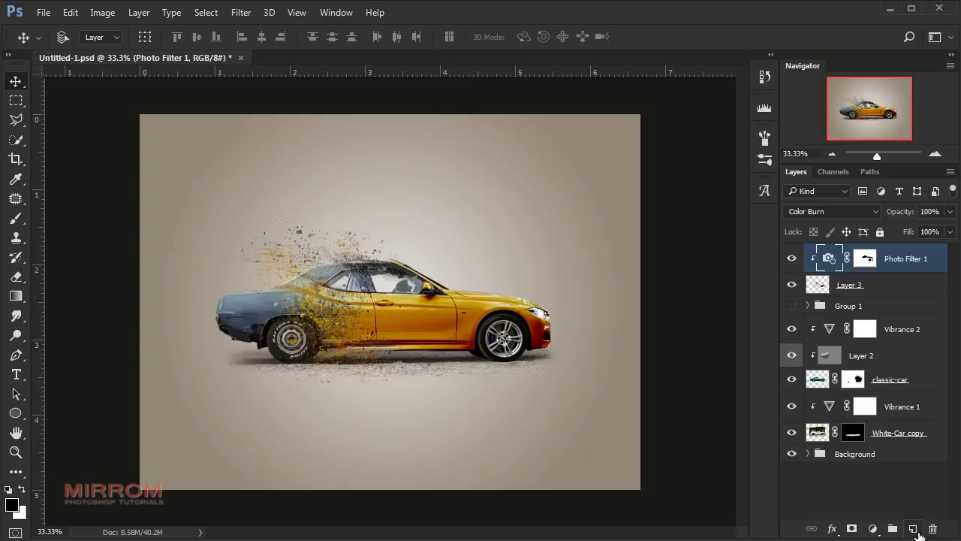
pyautogui.keyDown('alt'); pyautogui.click(914, 528); pyautogui.keyUp('alt')
pyautogui.click(443, 201)
pyautogui.click(489, 218)
pyautogui.click(482, 349)
pyautogui.click(471, 243)
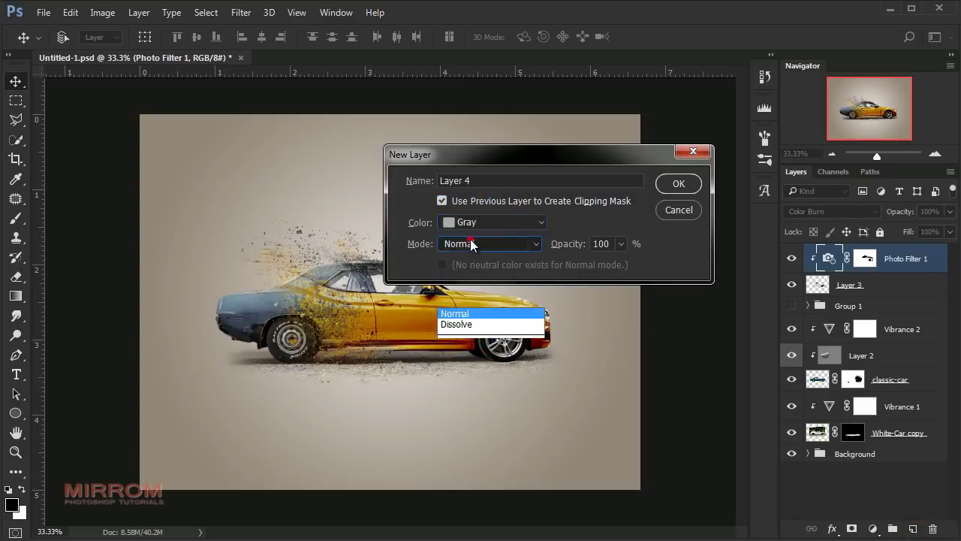
pyautogui.click(492, 185)
pyautogui.click(443, 264)
pyautogui.click(675, 185)
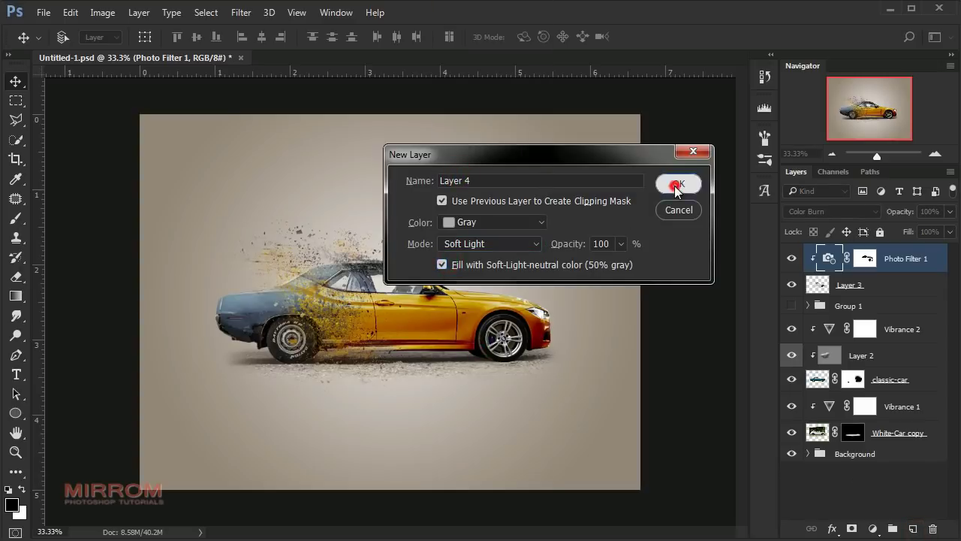
# Burn shadows around the front wheel with a 250 brush, then reduce it to 150
pyautogui.click(19, 334)
pyautogui.click(40, 347)
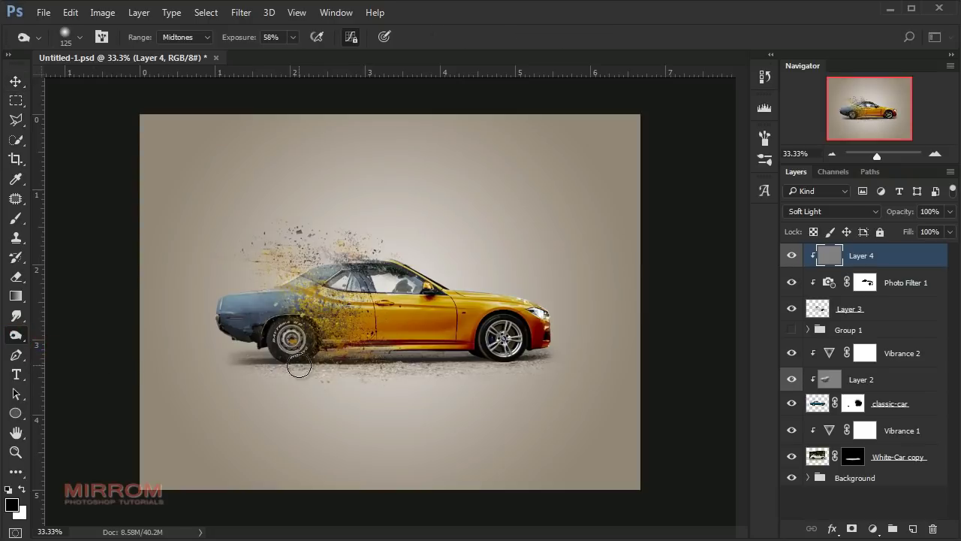
pyautogui.press(']')
pyautogui.press(']')
pyautogui.press(']')
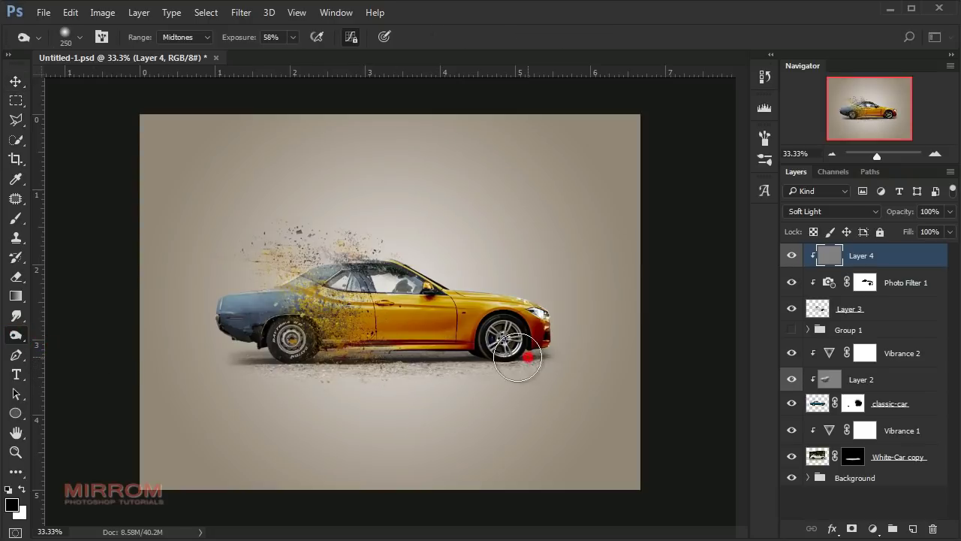
pyautogui.moveTo(484, 347)
pyautogui.mouseDown()
pyautogui.moveTo(501, 339)
pyautogui.moveTo(435, 349)
pyautogui.moveTo(532, 368)
pyautogui.mouseUp()
pyautogui.press('[')
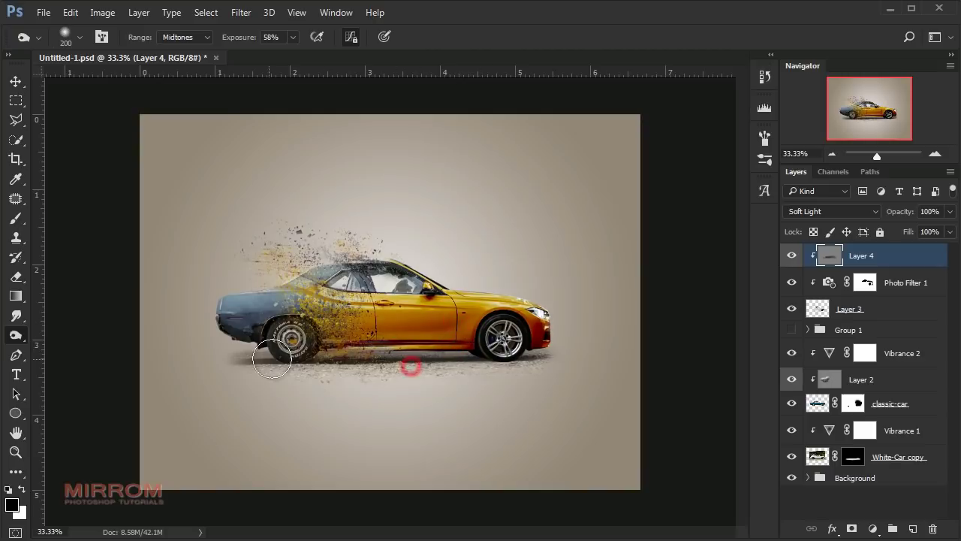
pyautogui.press('[')
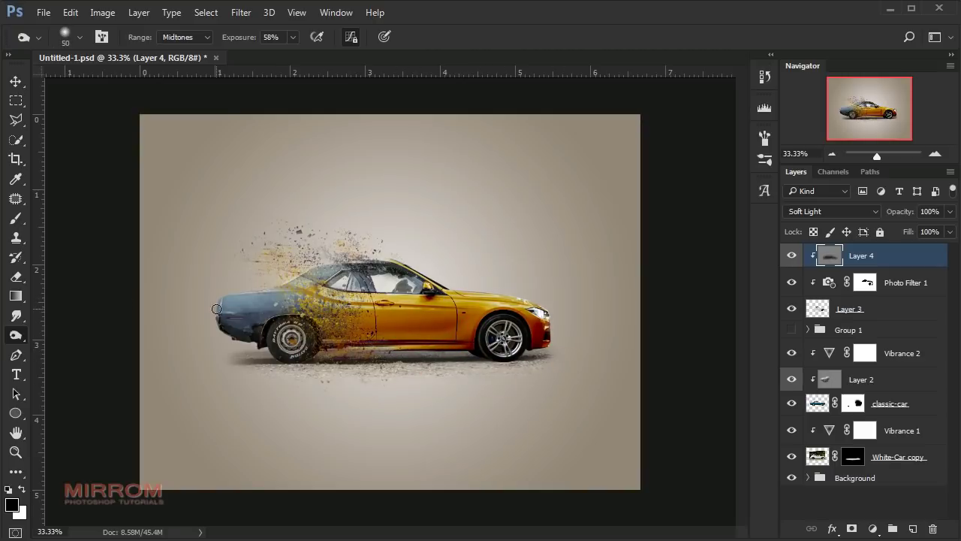
# Switch to Dodge with a 150 brush and toggle Layer 4 to compare the shading
pyautogui.hotkey('shift', 'o')
pyautogui.click(396, 253)
pyautogui.hotkey('ctrl', '+')
pyautogui.press('[')
pyautogui.press('[')
pyautogui.press('[')
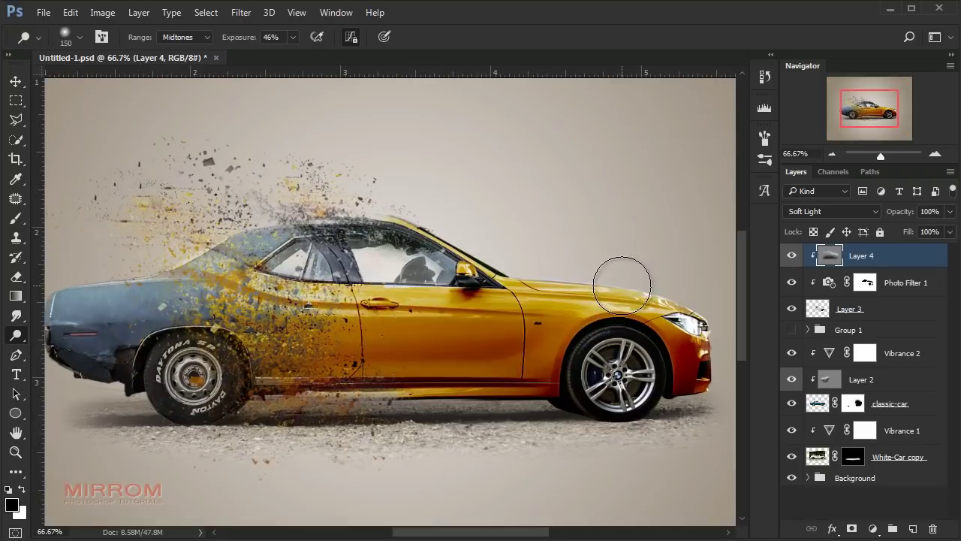
pyautogui.click(792, 255)
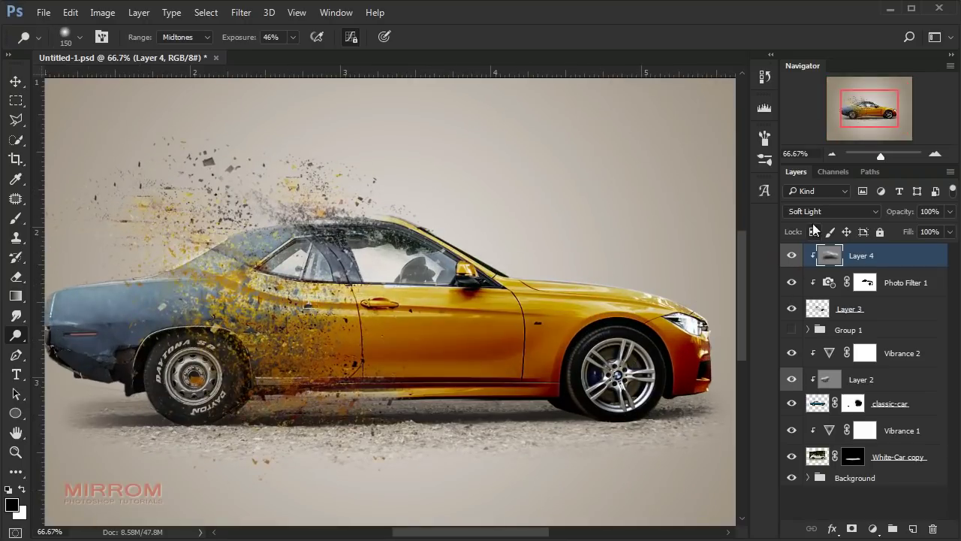
pyautogui.hotkey('ctrl', '-')
# Add a Levels adjustment clipped to Layer 4 with input black 2 and output shadow 16
pyautogui.press('v')
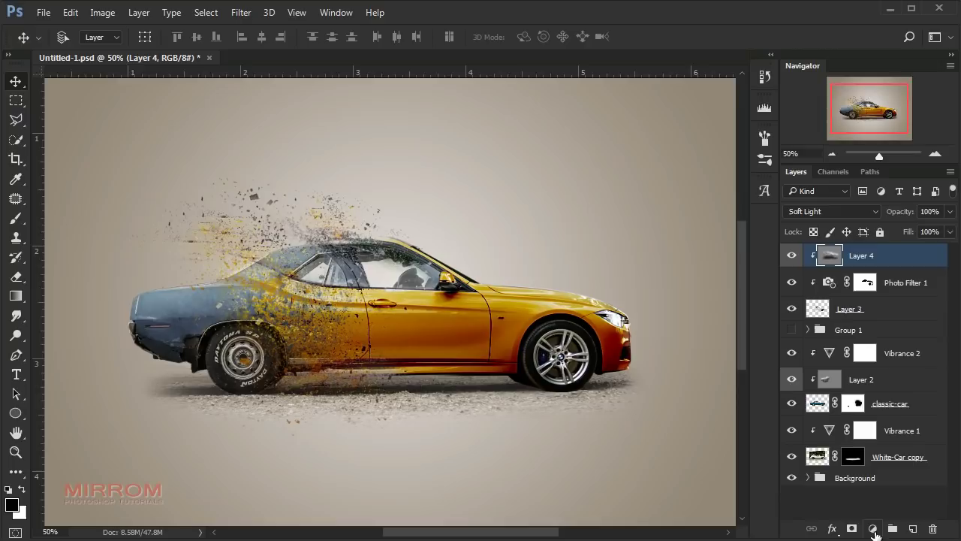
pyautogui.click(874, 530)
pyautogui.click(879, 277)
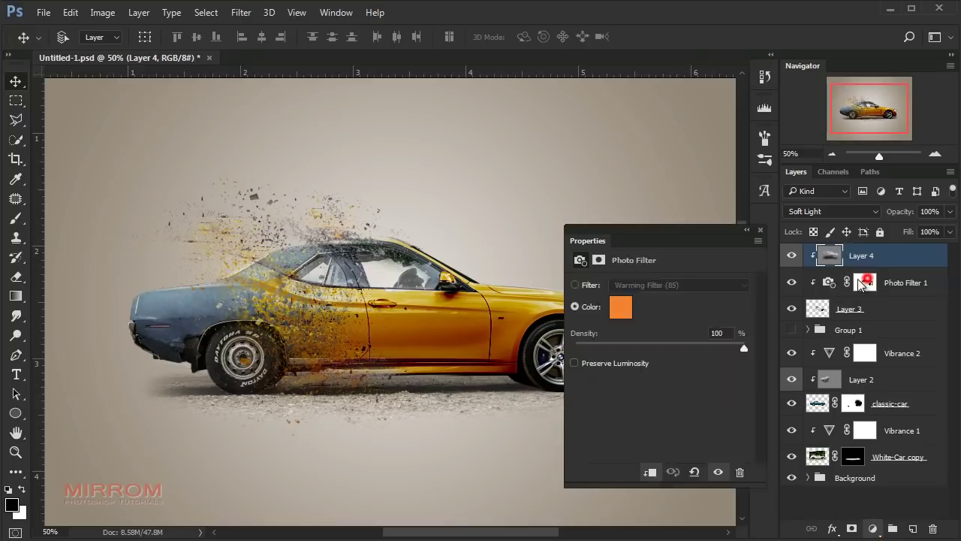
pyautogui.moveTo(552, 532); pyautogui.dragTo(586, 529)
pyautogui.click(648, 472)
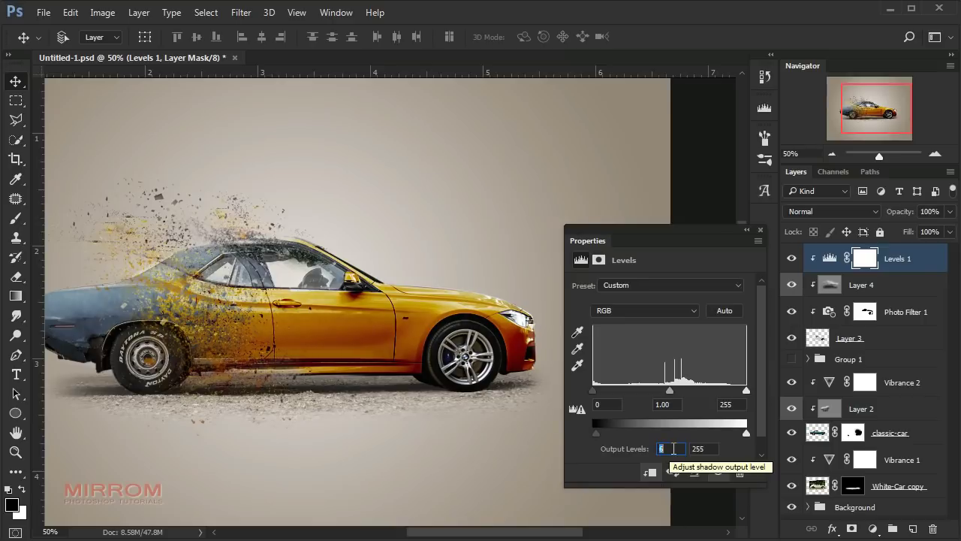
pyautogui.press('Down')
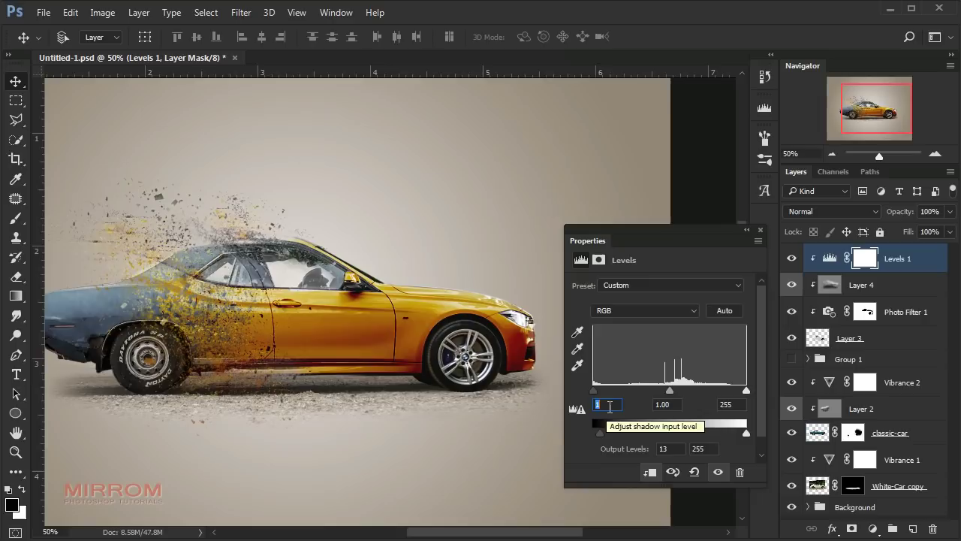
pyautogui.press('Up')
pyautogui.press('Up')
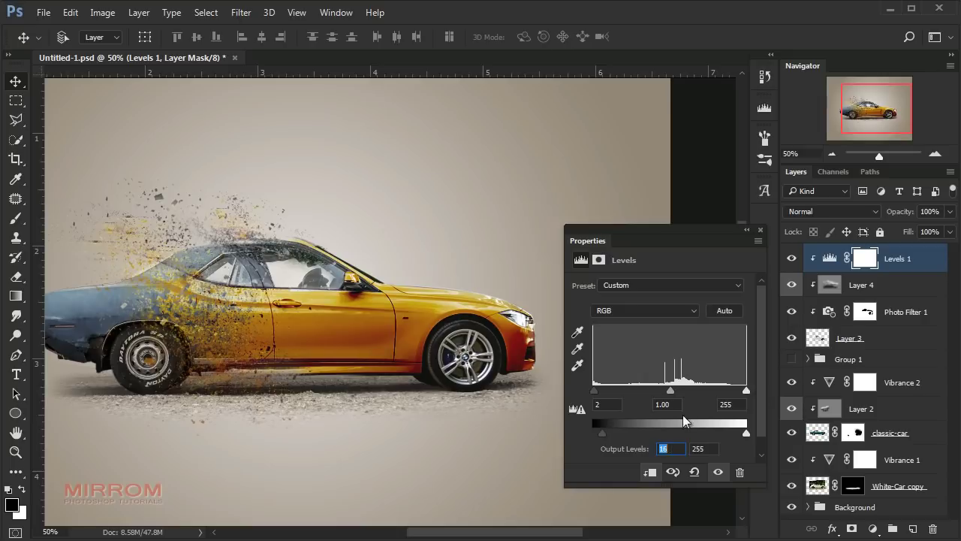
pyautogui.click(760, 230)
# Select down the layer stack through classic-car and White-Car copy to the Background group
pyautogui.hotkey('ctrl', '-')
pyautogui.click(829, 259)
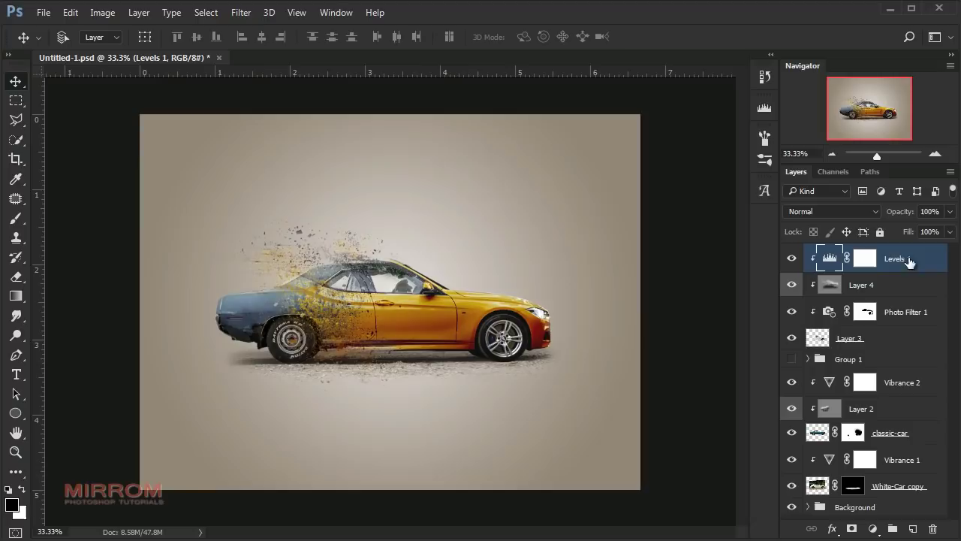
pyautogui.click(889, 432)
pyautogui.click(905, 487)
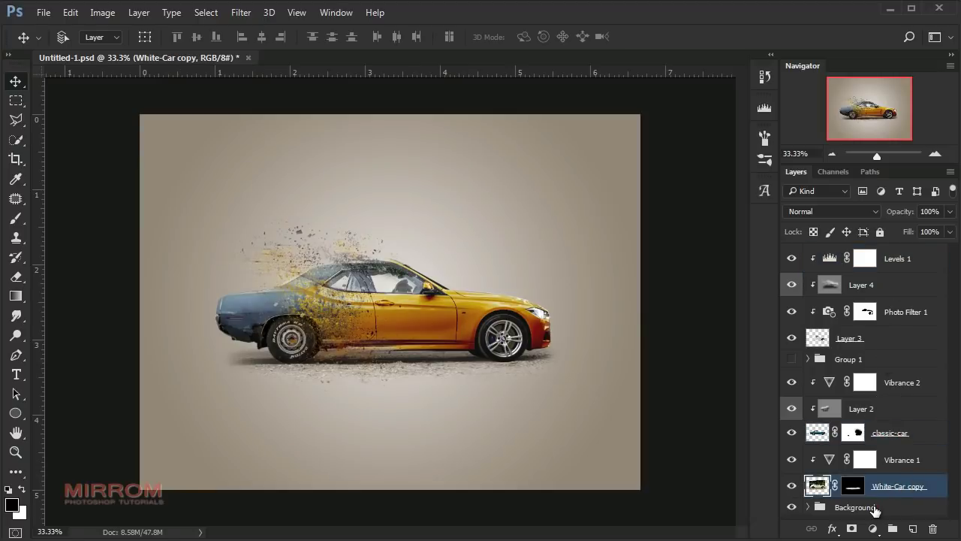
pyautogui.click(875, 509)
# Add a new layer and set up a white brush at 100% opacity, 0% hardness, size 250
pyautogui.click(913, 529)
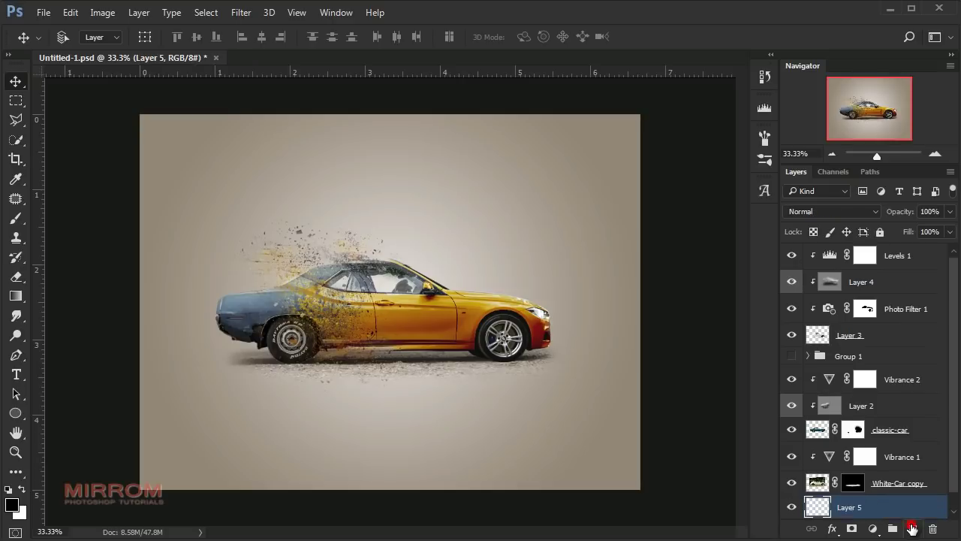
pyautogui.scroll(-1, 856, 498)
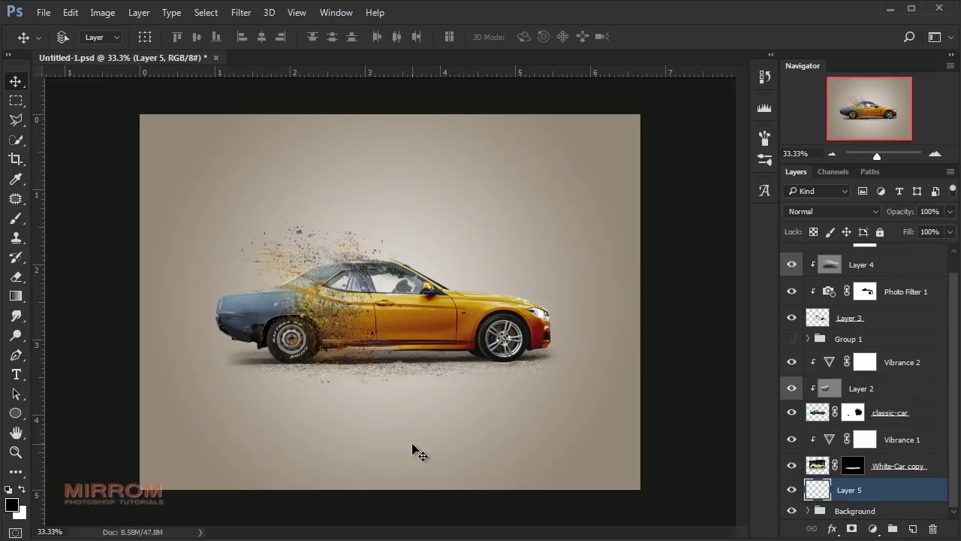
pyautogui.click(23, 489)
pyautogui.press('b')
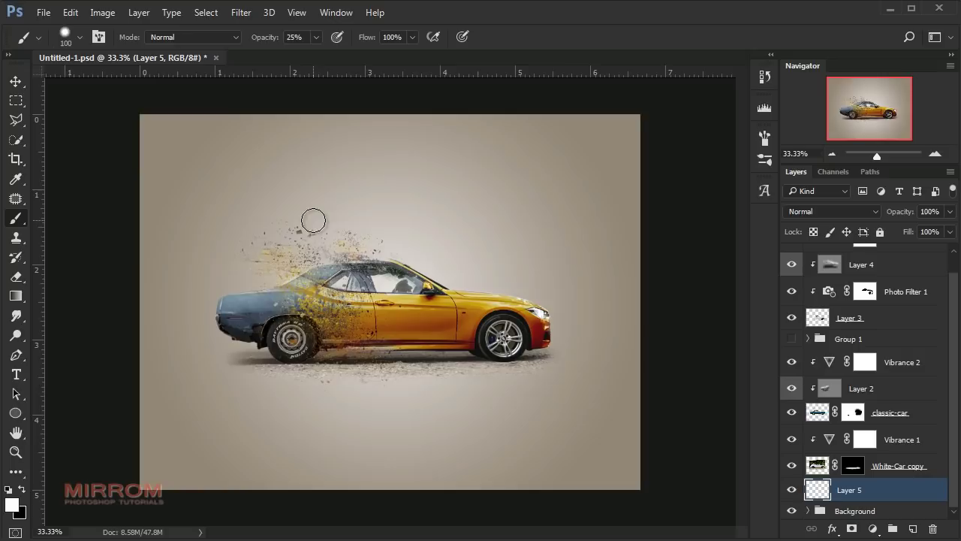
pyautogui.moveTo(264, 37); pyautogui.dragTo(315, 37)
pyautogui.rightClick(338, 172)
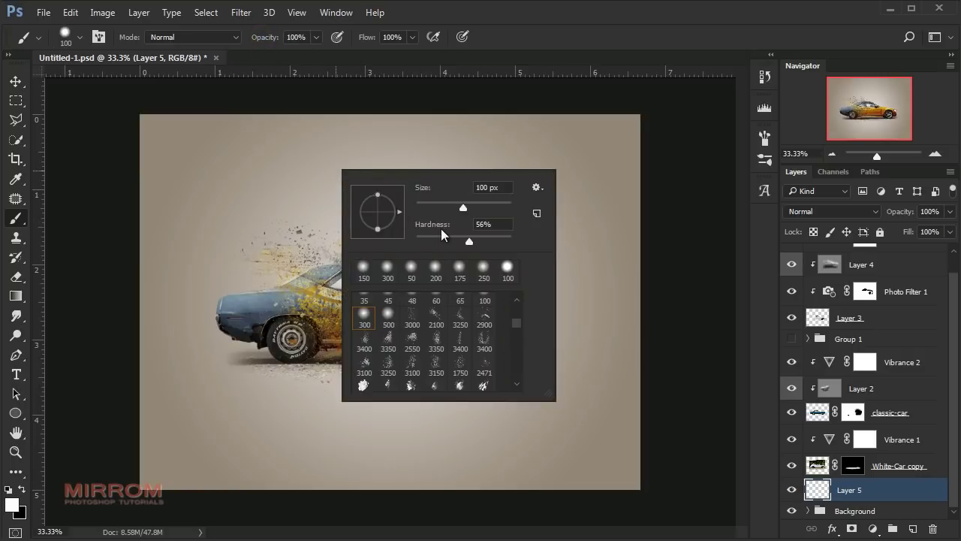
pyautogui.moveTo(470, 242); pyautogui.dragTo(404, 248)
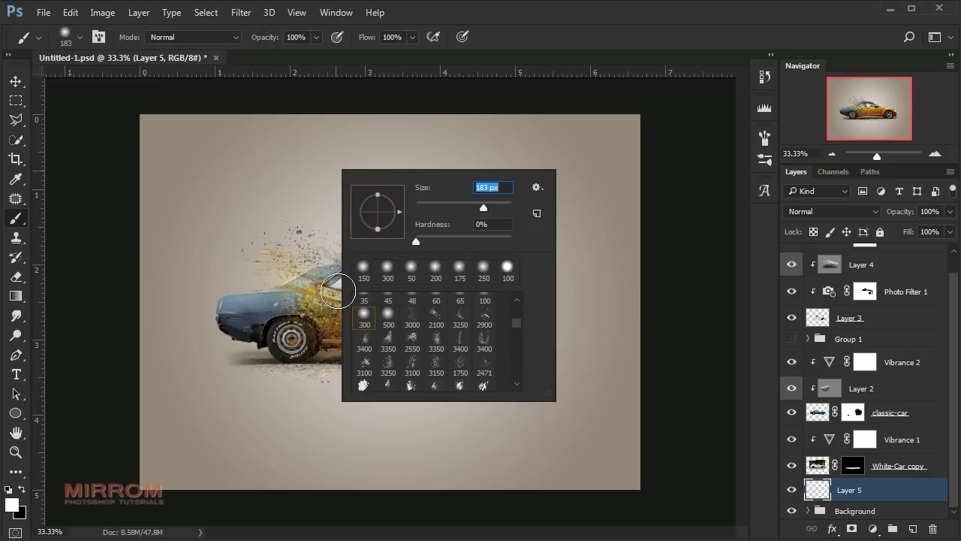
pyautogui.write('250')
pyautogui.press('Return')
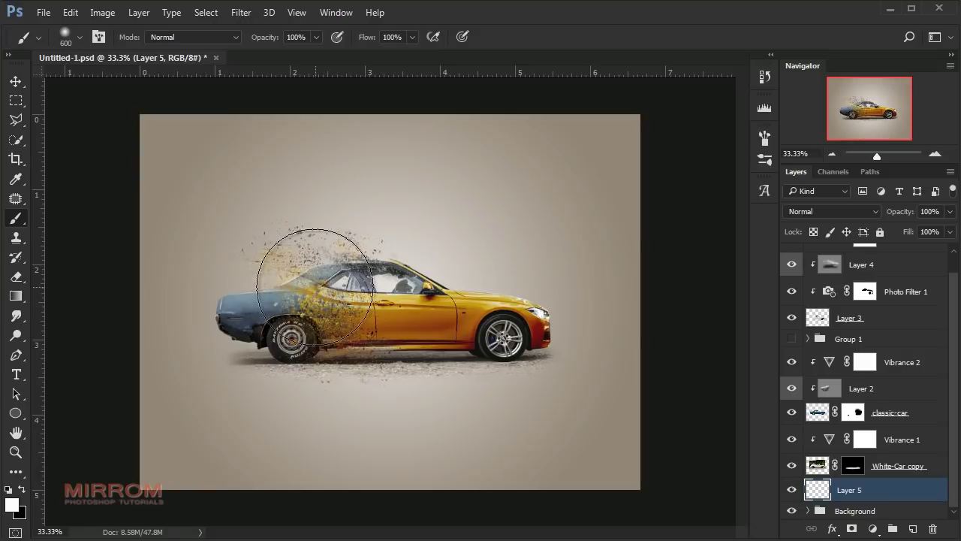
# Paint a soft white glow behind the car, then reposition and enlarge it to about 121%
pyautogui.moveTo(331, 300); pyautogui.dragTo(323, 390)
pyautogui.press('v')
pyautogui.moveTo(340, 300); pyautogui.dragTo(300, 285)
pyautogui.hotkey('ctrl', 't')
pyautogui.moveTo(448, 467); pyautogui.dragTo(528, 538)
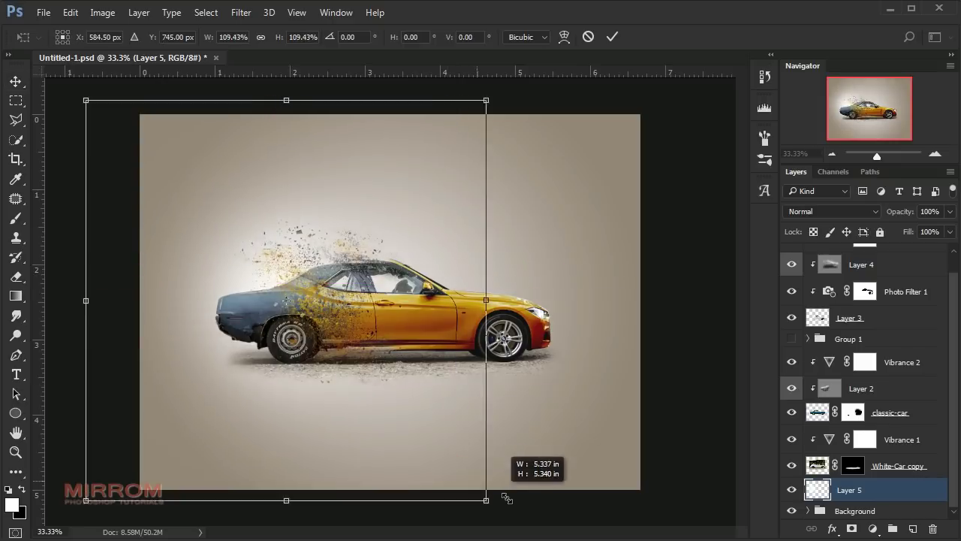
pyautogui.moveTo(399, 388)
pyautogui.mouseDown()
pyautogui.moveTo(393, 375)
pyautogui.moveTo(382, 380)
pyautogui.mouseUp()
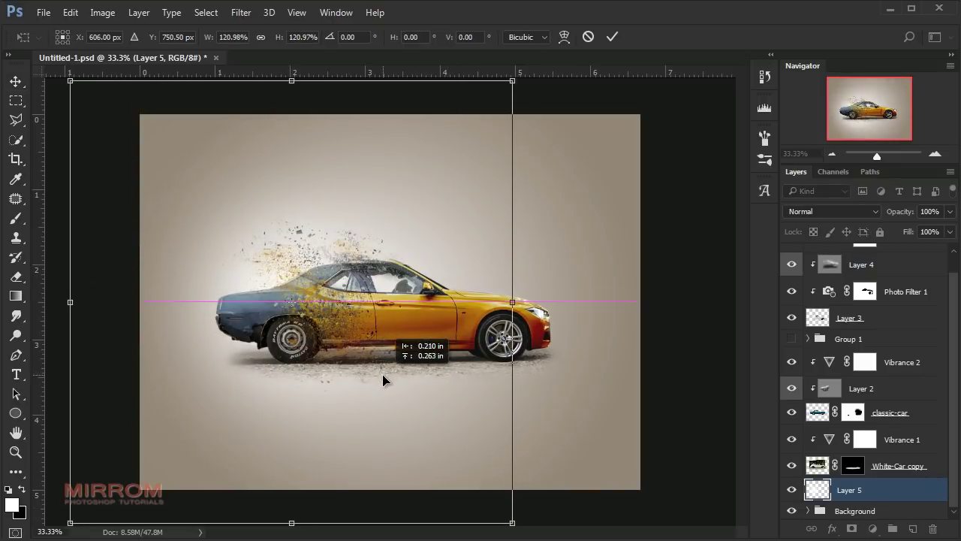
pyautogui.moveTo(523, 87); pyautogui.dragTo(527, 81)
pyautogui.moveTo(433, 170)
pyautogui.mouseDown()
pyautogui.moveTo(443, 175)
pyautogui.moveTo(400, 176)
pyautogui.moveTo(390, 188)
pyautogui.mouseUp()
pyautogui.click(612, 36)
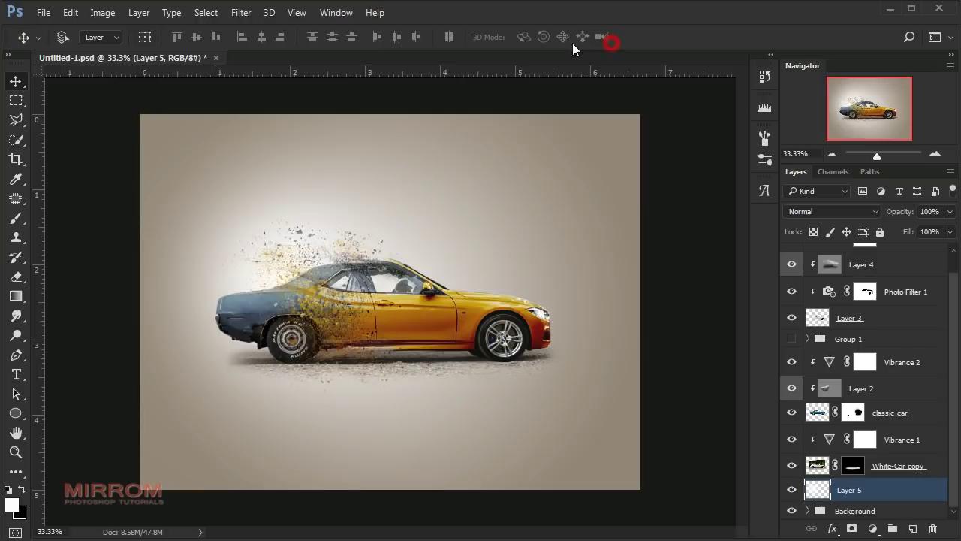
# Rescale the glow proportionally to 95% and commit its final size
pyautogui.hotkey('ctrl', 't')
pyautogui.click(262, 38)
pyautogui.doubleClick(245, 37)
pyautogui.write('95')
pyautogui.press('Return')
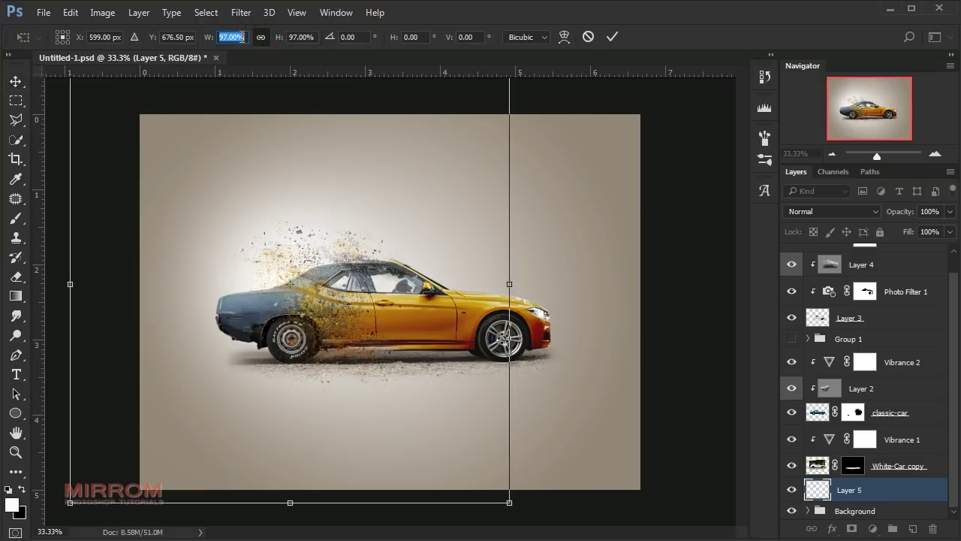
pyautogui.press('Return')
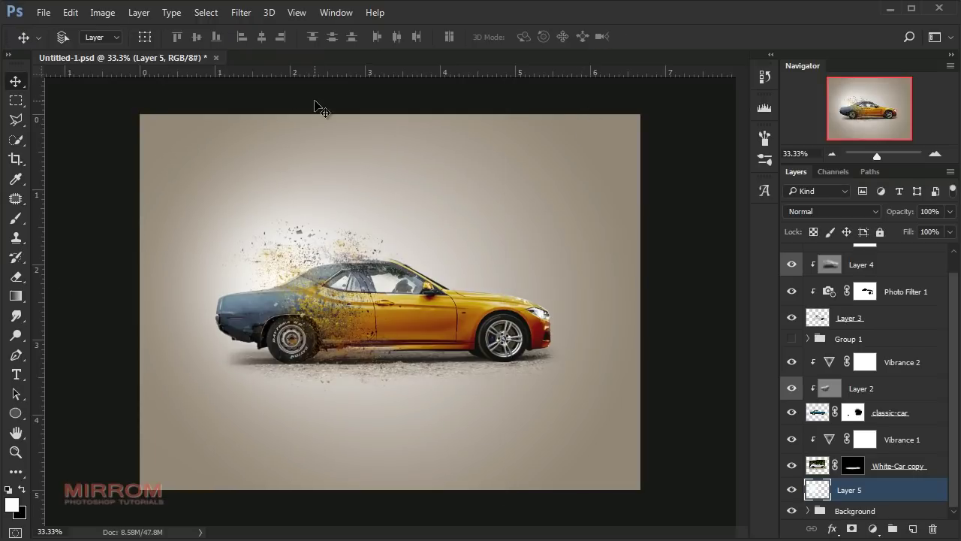
# Set Layer 5 to Overlay blend mode with 58% opacity
pyautogui.click(832, 211)
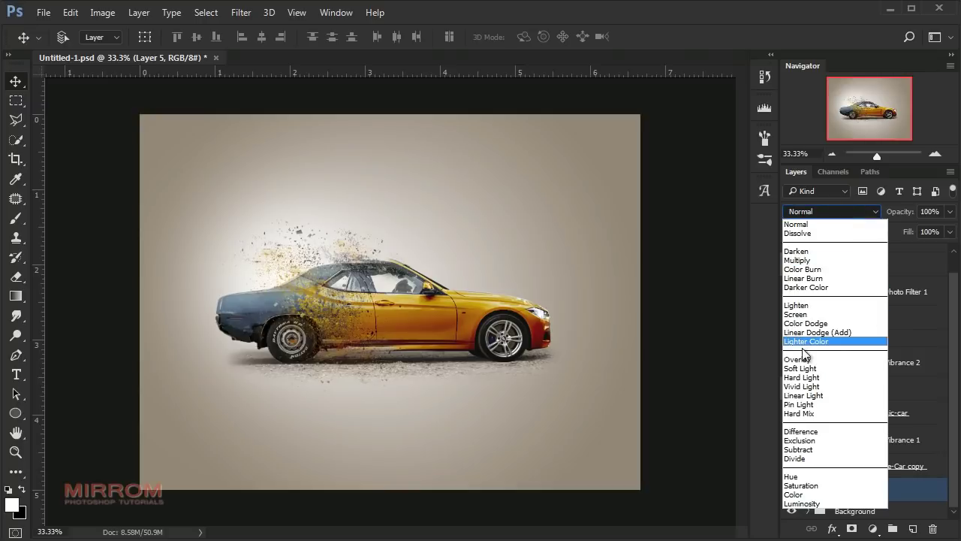
pyautogui.click(803, 359)
pyautogui.click(950, 212)
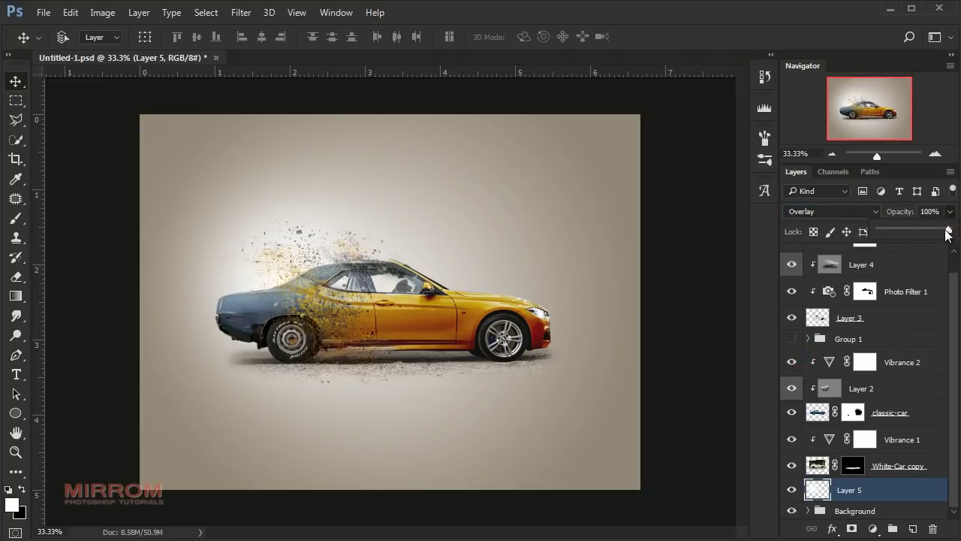
pyautogui.moveTo(945, 234); pyautogui.dragTo(909, 232)
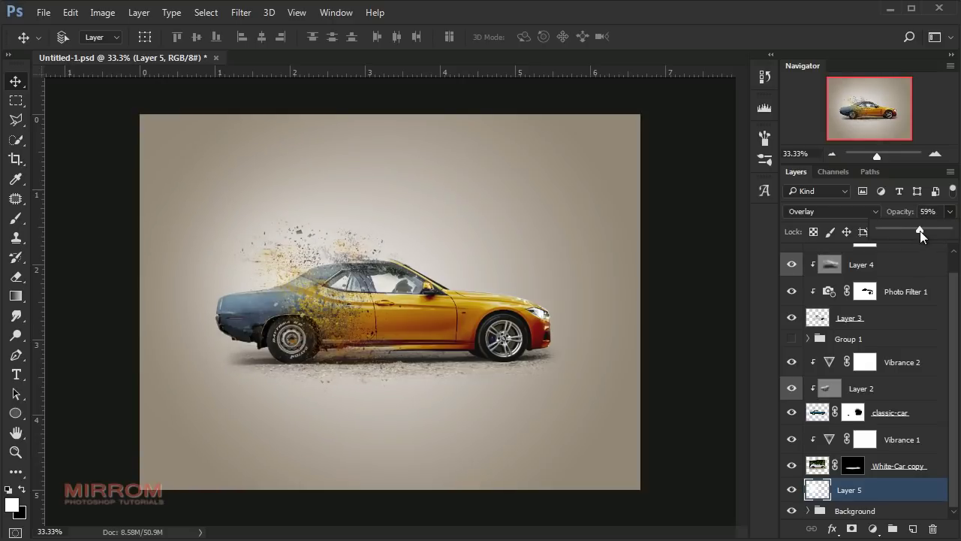
pyautogui.click(874, 489)
# Create Layer 6 and stamp a white cloud above the car with a large cloud brush tip
pyautogui.click(911, 529)
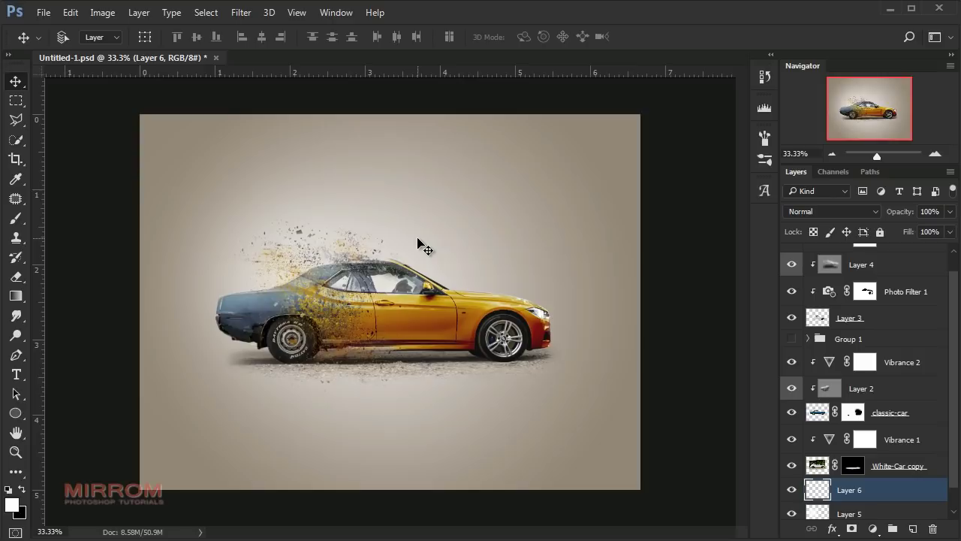
pyautogui.press('b')
pyautogui.rightClick(448, 261)
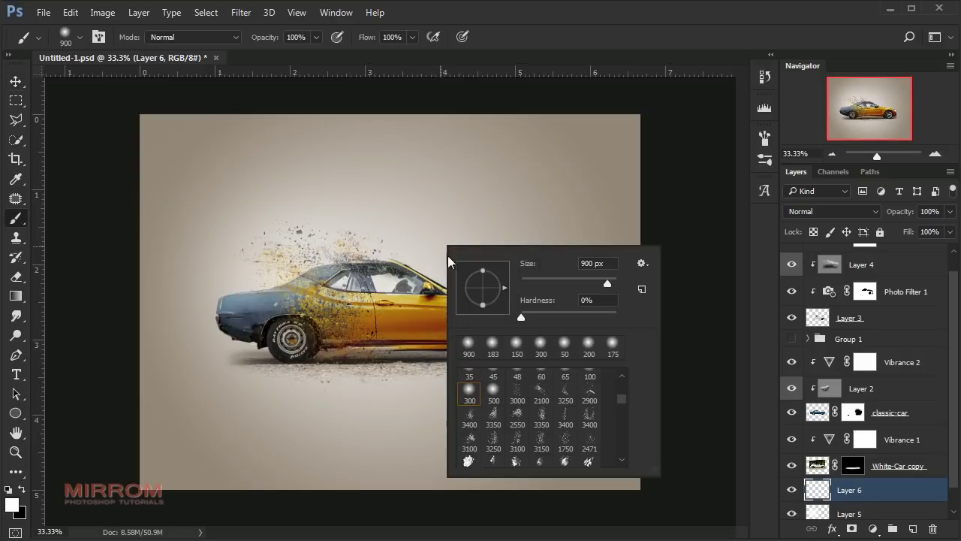
pyautogui.scroll(-1, 581, 389)
pyautogui.scroll(-1, 580, 389)
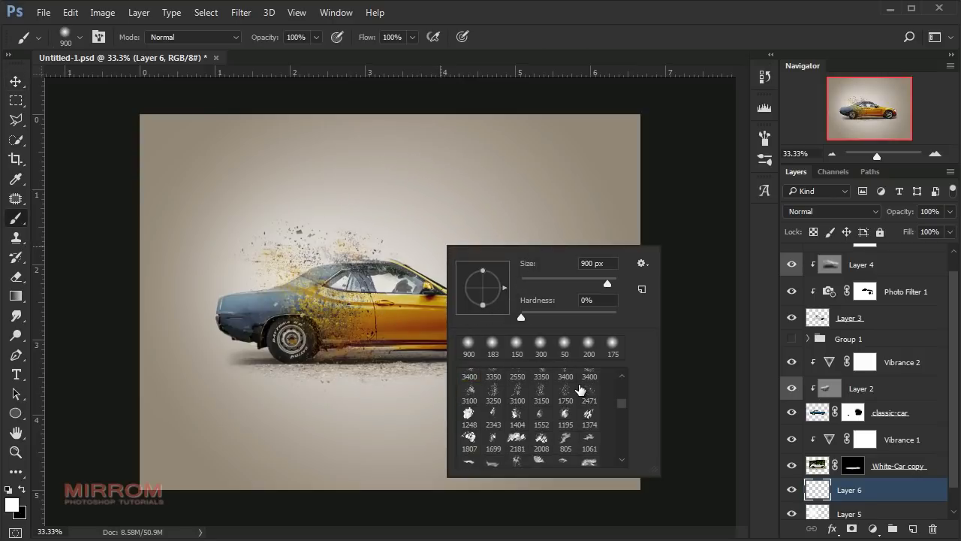
pyautogui.scroll(-2, 580, 389)
pyautogui.scroll(-1, 581, 389)
pyautogui.scroll(-2, 580, 389)
pyautogui.scroll(-2, 580, 389)
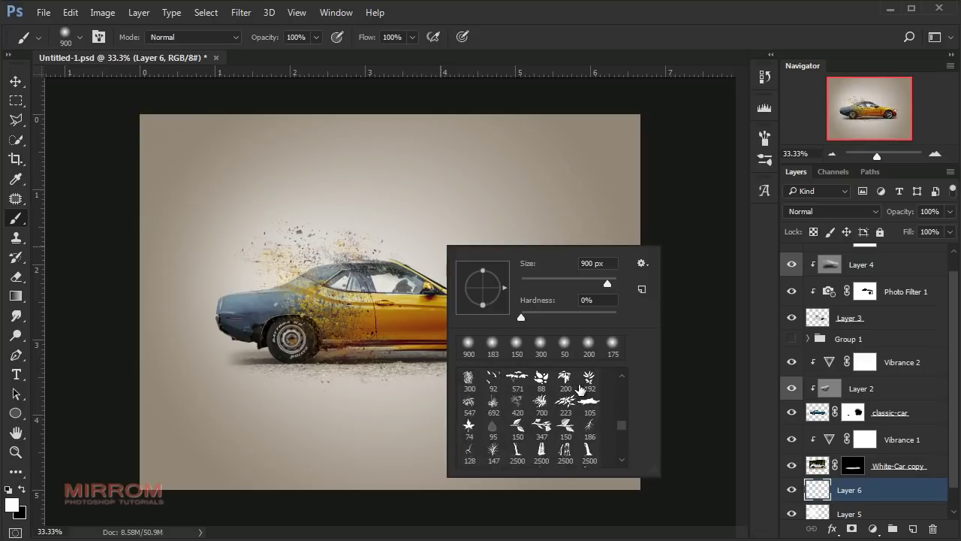
pyautogui.scroll(-2, 581, 389)
pyautogui.scroll(-1, 581, 389)
pyautogui.scroll(-1, 581, 389)
pyautogui.scroll(-1, 581, 389)
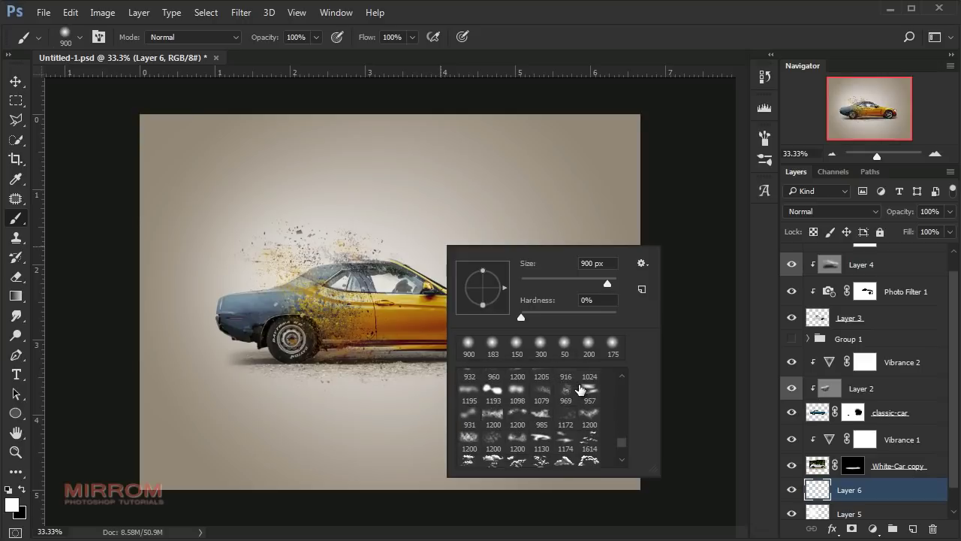
pyautogui.scroll(-1, 580, 389)
pyautogui.click(517, 427)
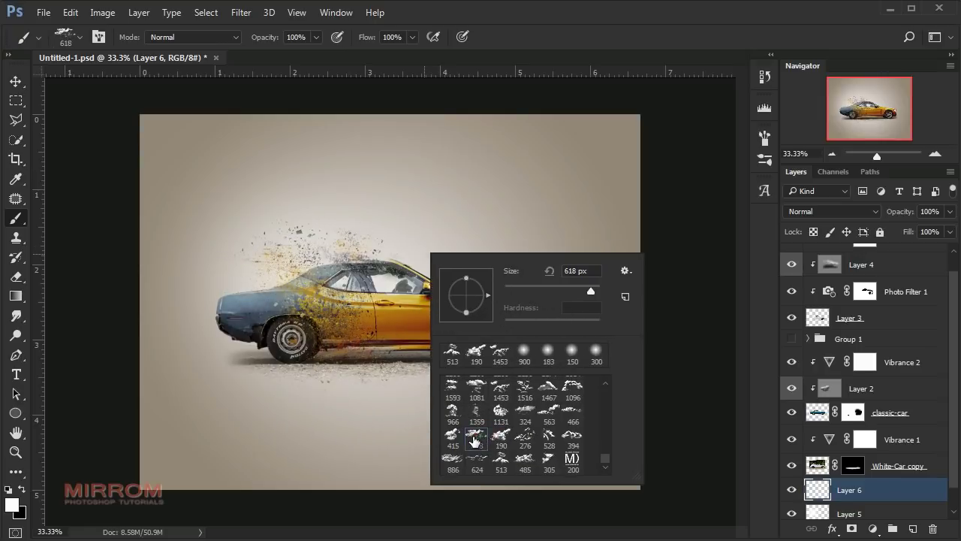
pyautogui.click(310, 209)
# Rotate the clouds about -7.5° and move them up and to the left
pyautogui.press('v')
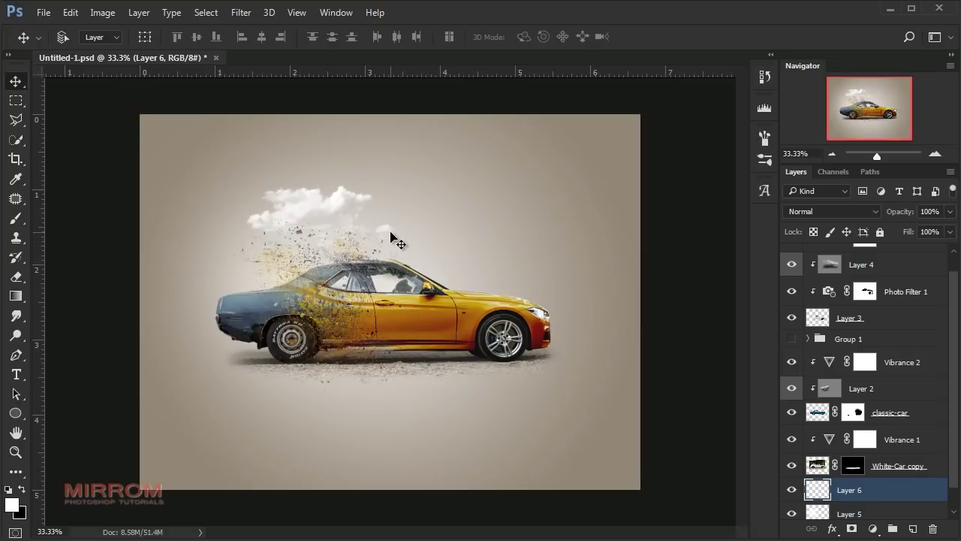
pyautogui.moveTo(390, 237); pyautogui.dragTo(382, 236)
pyautogui.hotkey('ctrl', 't')
pyautogui.moveTo(485, 214); pyautogui.dragTo(482, 198)
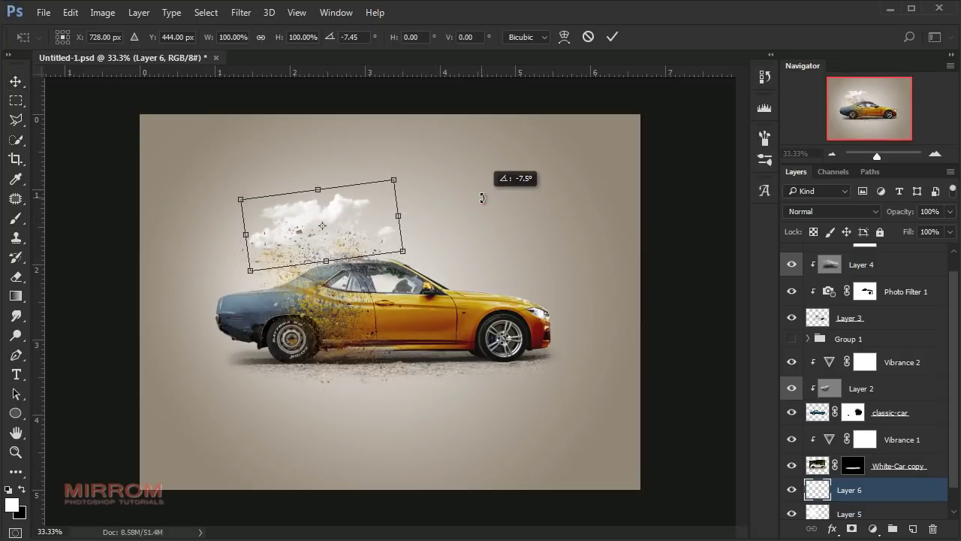
pyautogui.moveTo(392, 203)
pyautogui.mouseDown()
pyautogui.moveTo(382, 192)
pyautogui.moveTo(389, 165)
pyautogui.mouseUp()
pyautogui.click(612, 36)
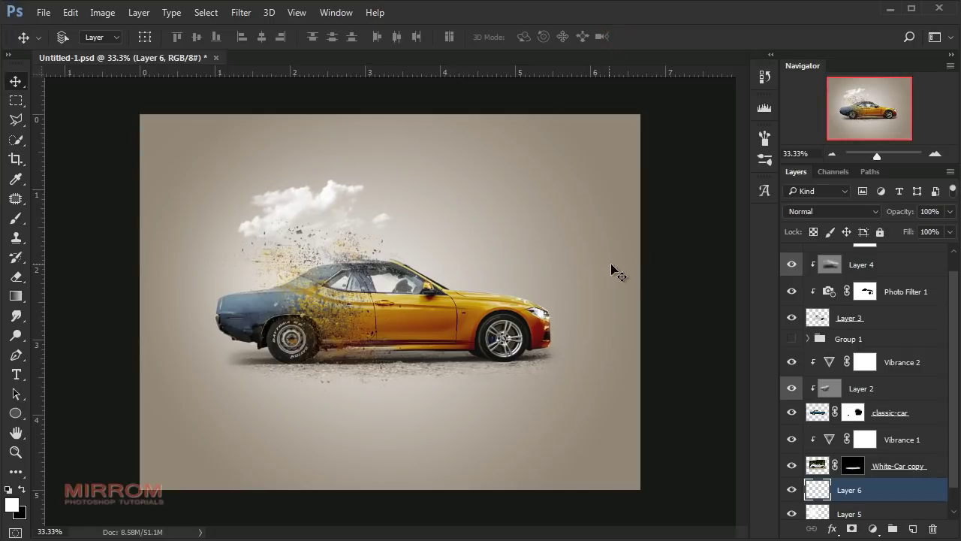
# Fade the cloud layer to 74% opacity
pyautogui.moveTo(903, 217); pyautogui.dragTo(877, 217)
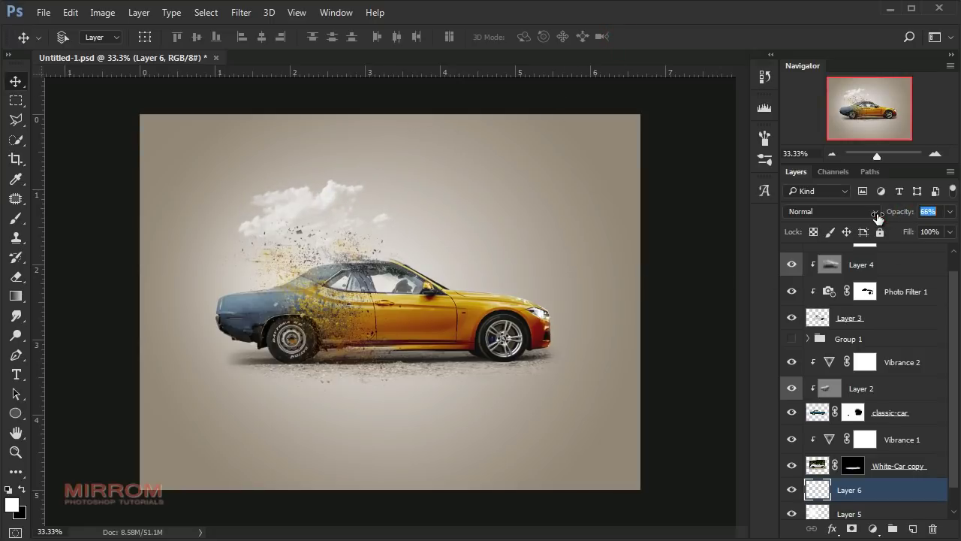
pyautogui.press('Return')
pyautogui.scroll(-1, 877, 467)
# Hide Background, Layer 5 and Layer 6, then stamp all visible layers into merged Layer 7
pyautogui.click(792, 510)
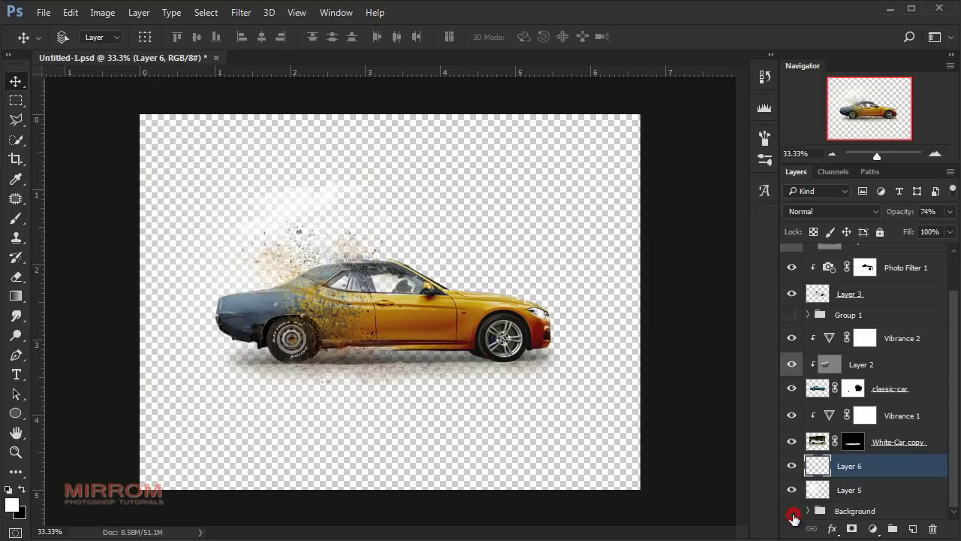
pyautogui.click(792, 496)
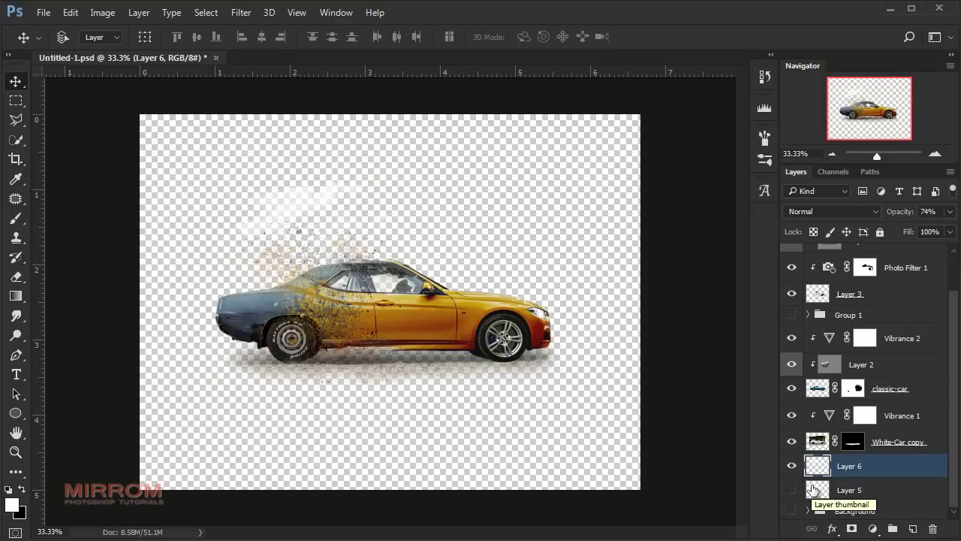
pyautogui.click(791, 468)
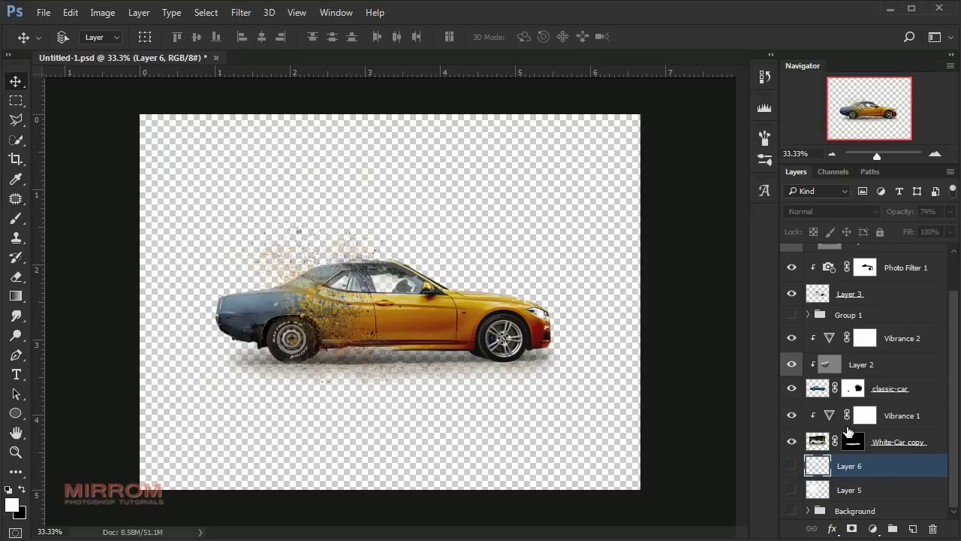
pyautogui.scroll(2, 849, 429)
pyautogui.click(902, 259)
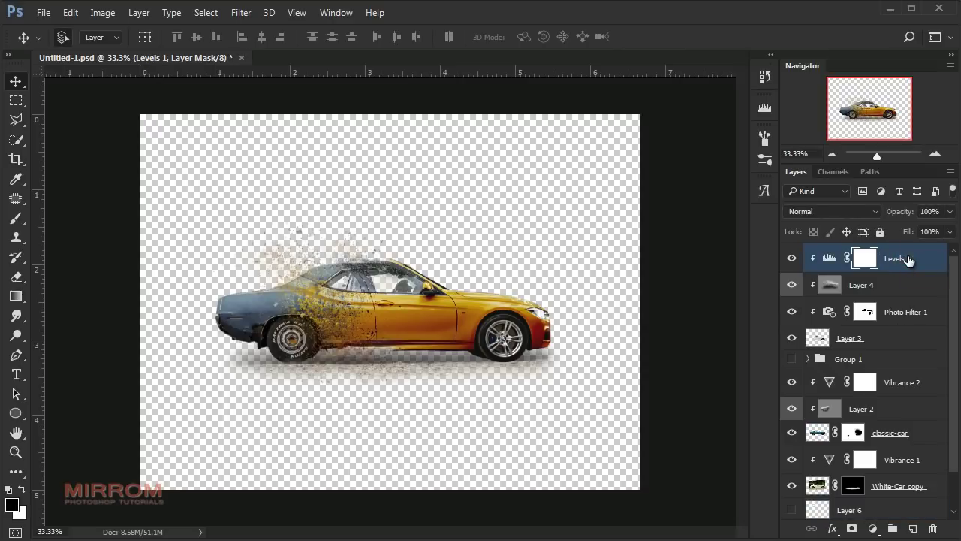
pyautogui.hotkey('ctrl', 'shift', 'alt', 'e')
pyautogui.press('x')
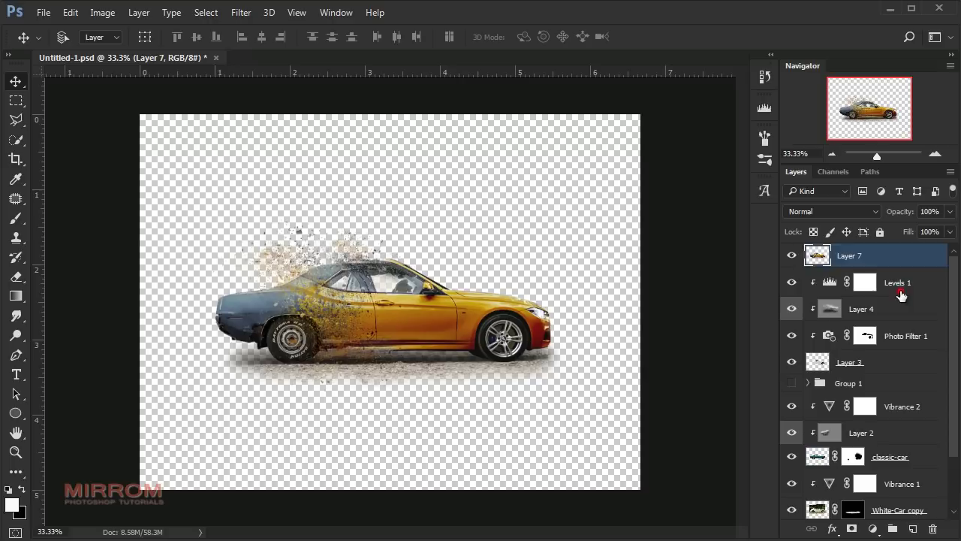
# Group Levels 1 through White-Car copy into hidden Group 2, and show Layers 5 and 6 again
pyautogui.click(901, 293)
pyautogui.scroll(-2, 894, 392)
pyautogui.keyDown('shift'); pyautogui.click(907, 447); pyautogui.keyUp('shift')
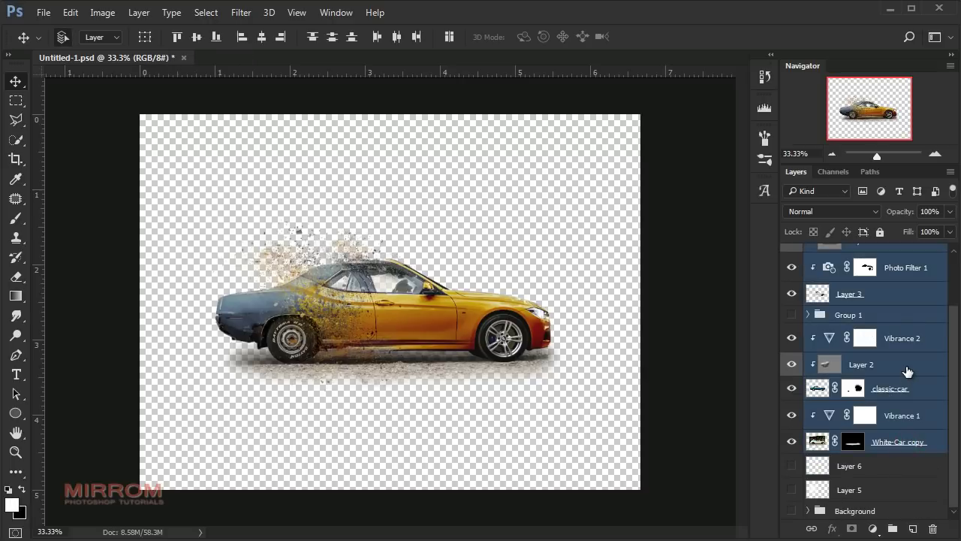
pyautogui.hotkey('ctrl', 'g')
pyautogui.click(791, 276)
pyautogui.click(791, 297)
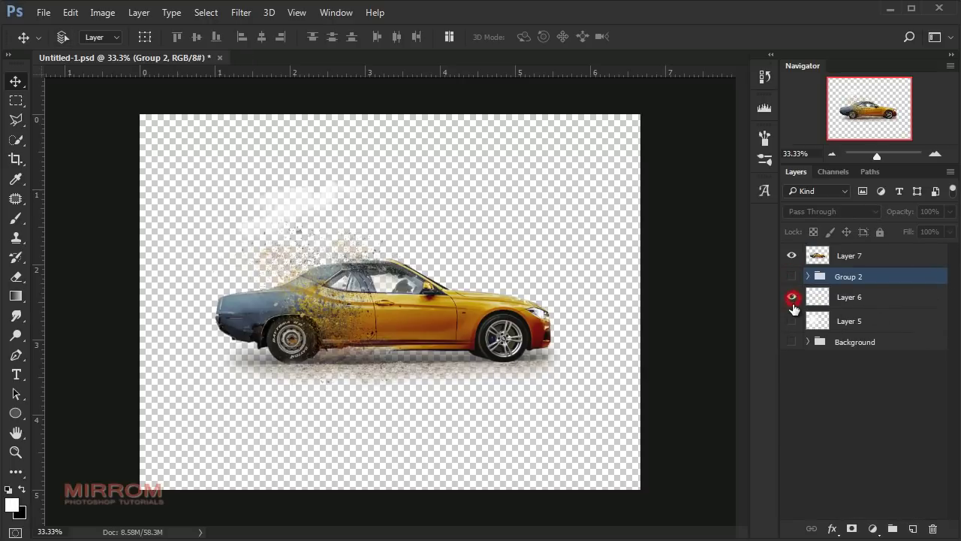
pyautogui.click(791, 320)
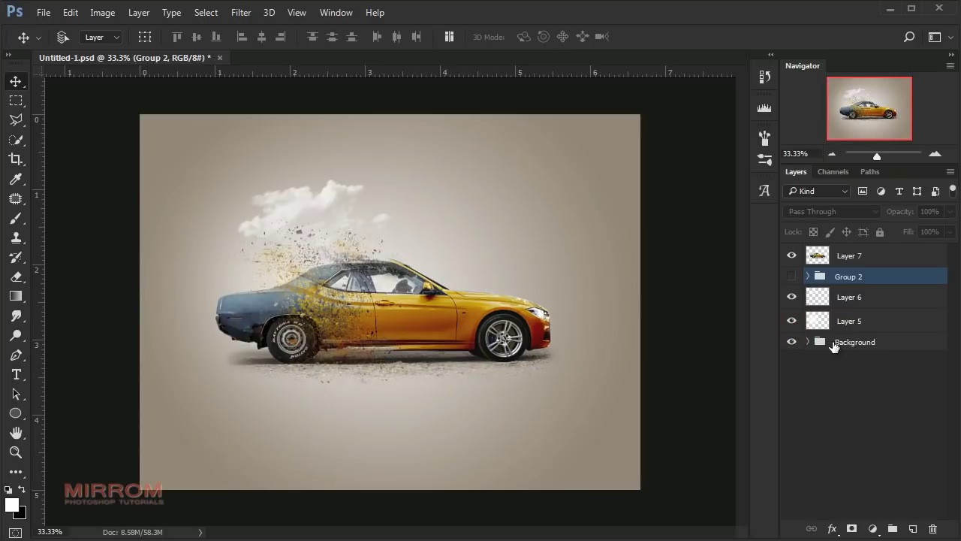
pyautogui.click(792, 256)
pyautogui.click(826, 256)
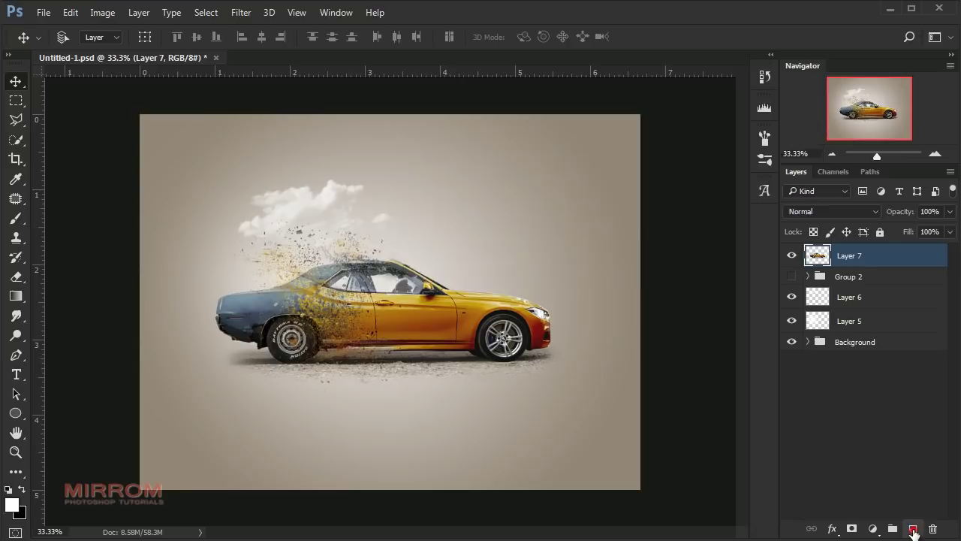
# Add Layer 8 clipped to Layer 7, in Overlay mode, filled with neutral grey
pyautogui.keyDown('alt'); pyautogui.click(913, 529); pyautogui.keyUp('alt')
pyautogui.click(482, 202)
pyautogui.click(492, 222)
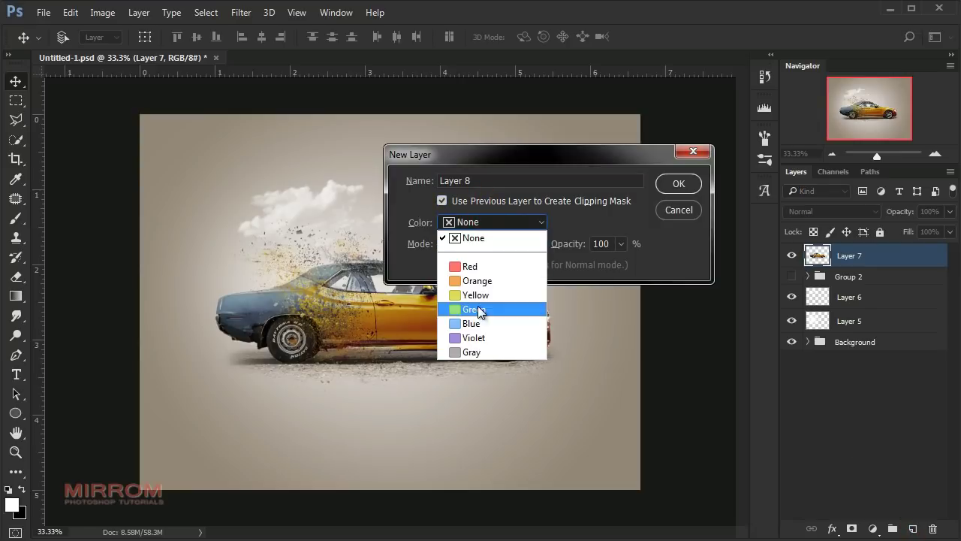
pyautogui.click(490, 352)
pyautogui.click(471, 244)
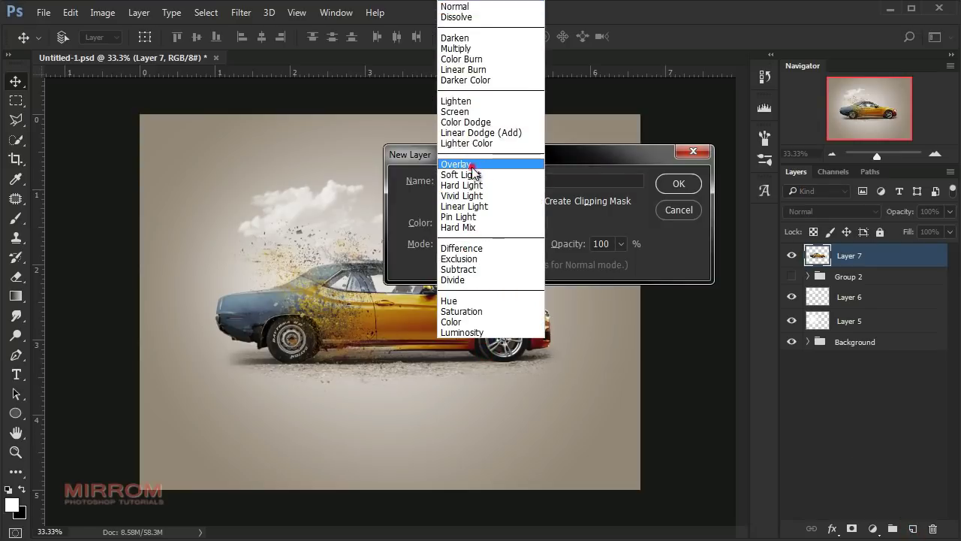
pyautogui.click(473, 160)
pyautogui.click(441, 264)
pyautogui.click(665, 184)
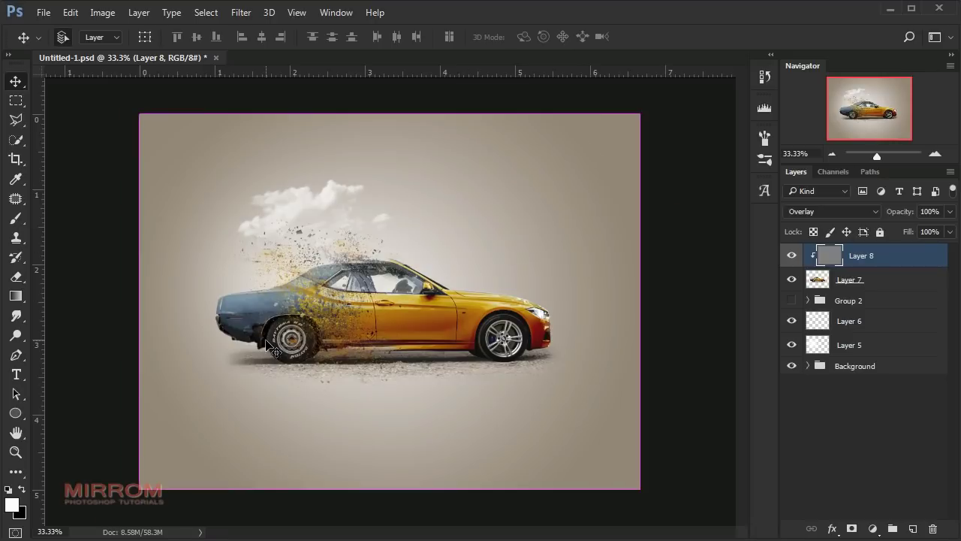
# Zoom in and dodge the particles left of the clouds with a 200 px brush
pyautogui.hotkey('ctrl', '+')
pyautogui.click(16, 336)
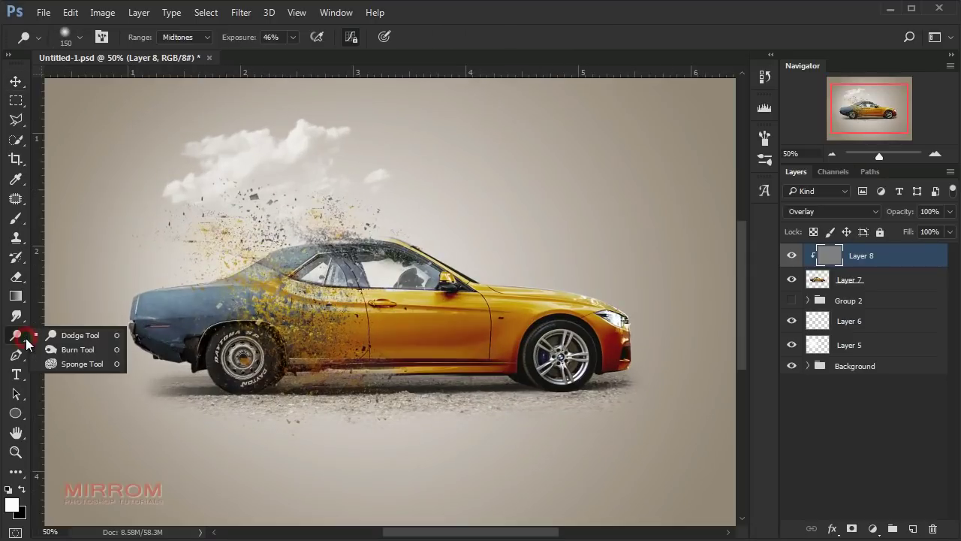
pyautogui.click(38, 335)
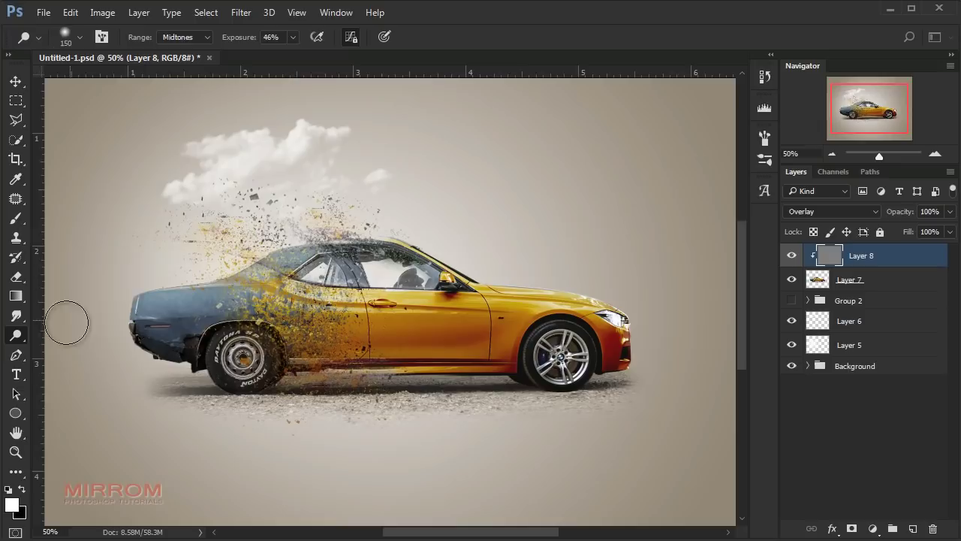
pyautogui.press(']')
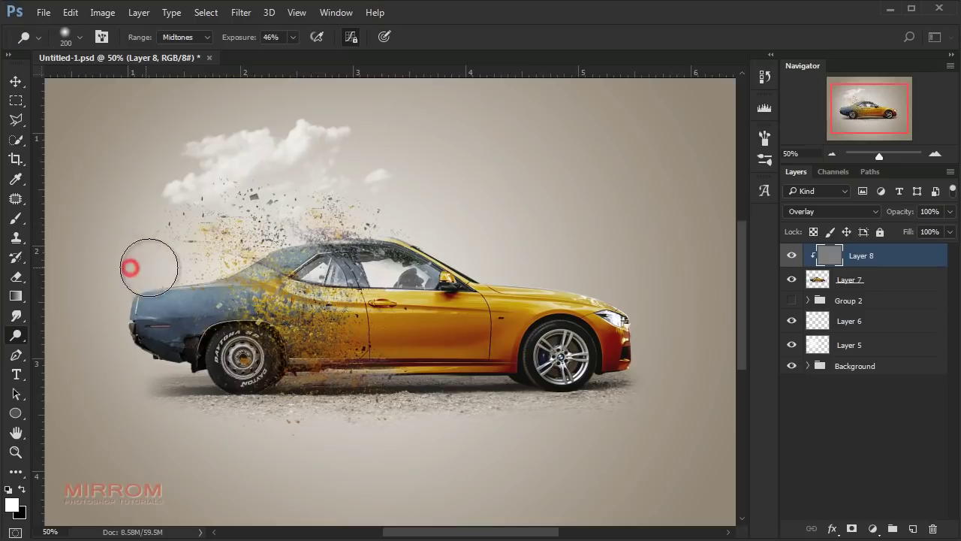
pyautogui.moveTo(109, 254)
pyautogui.mouseDown()
pyautogui.moveTo(216, 204)
pyautogui.moveTo(290, 268)
pyautogui.mouseUp()
# Dodge the car's door and side panel with a smaller brush, lowering Exposure to 19%
pyautogui.press('[')
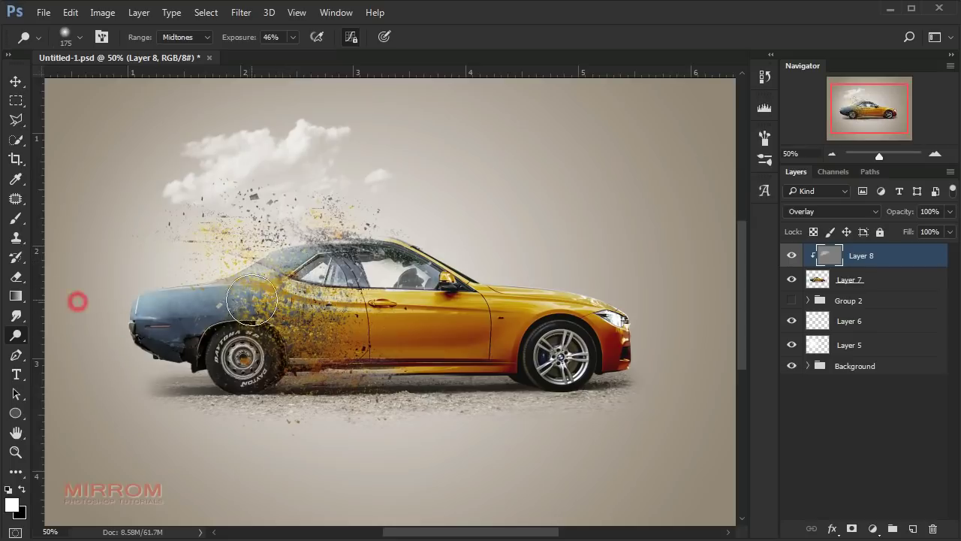
pyautogui.moveTo(590, 290); pyautogui.dragTo(405, 305)
pyautogui.press('[')
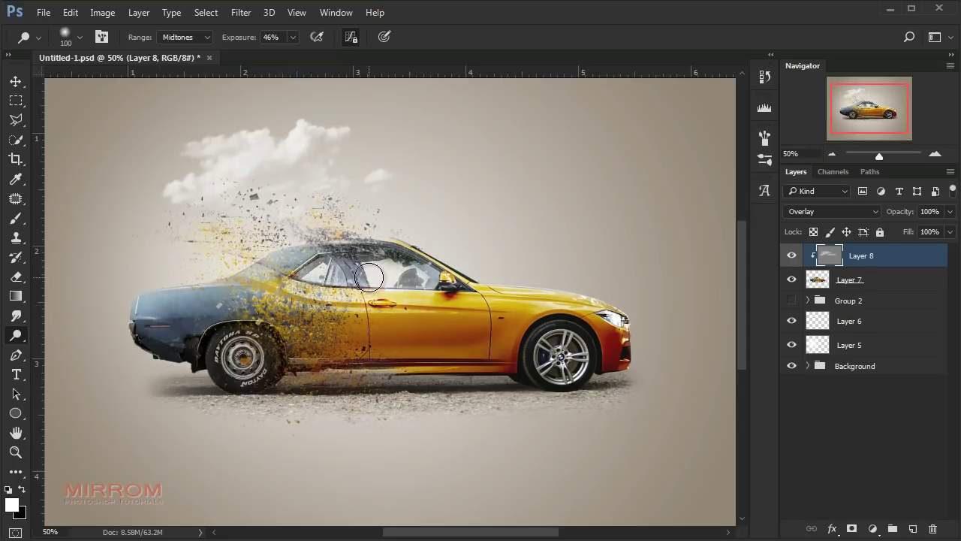
pyautogui.press('1')
pyautogui.press('9')
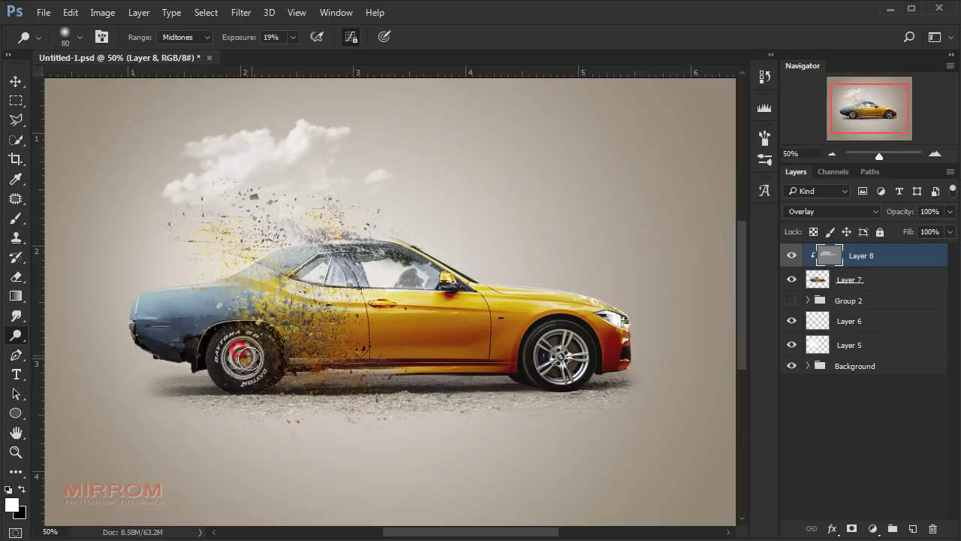
pyautogui.press('[')
pyautogui.press('[')
pyautogui.press('[')
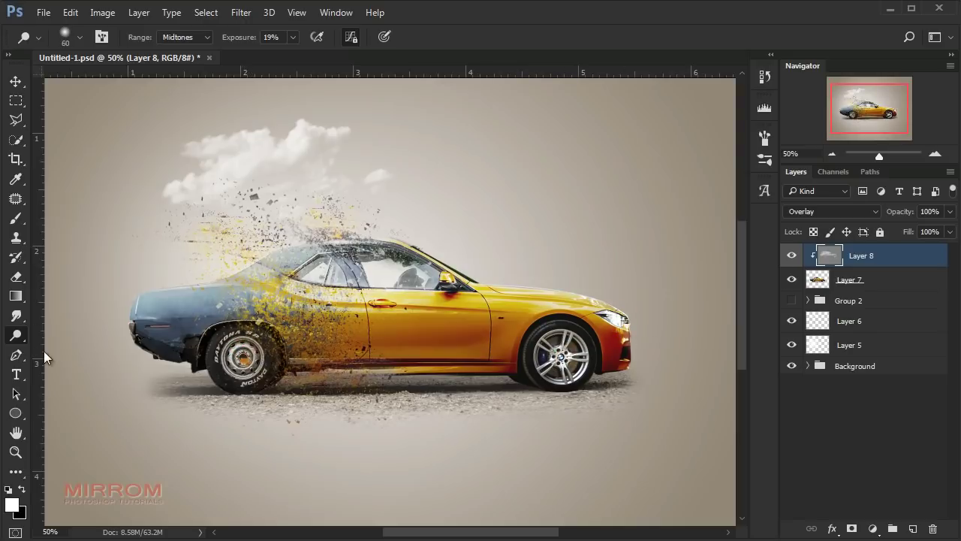
pyautogui.rightClick(16, 335)
# Burn the shadow under the car with a 250 px brush, then the lower body at 28% exposure
pyautogui.click(60, 351)
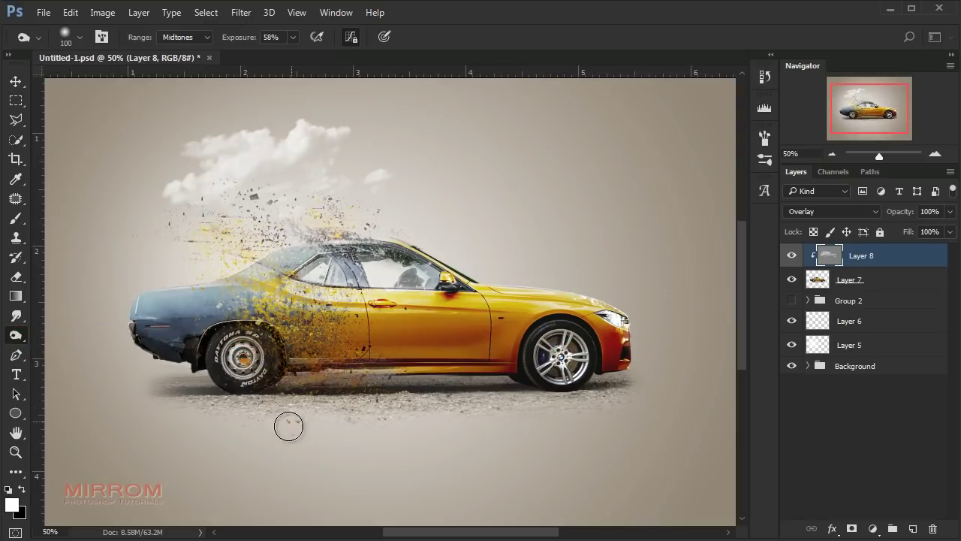
pyautogui.press(']')
pyautogui.press(']')
pyautogui.press(']')
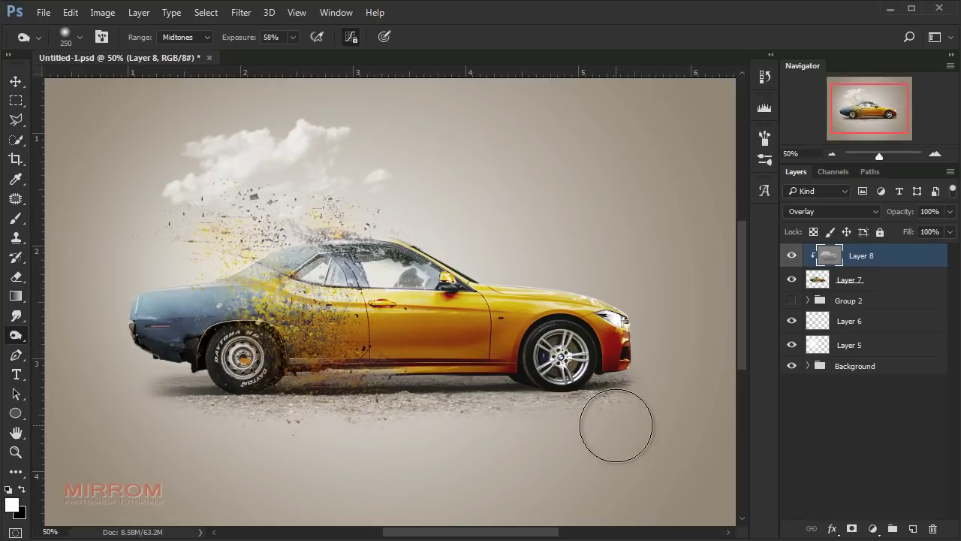
pyautogui.moveTo(616, 425)
pyautogui.mouseDown()
pyautogui.moveTo(292, 428)
pyautogui.moveTo(110, 408)
pyautogui.mouseUp()
pyautogui.press('[')
pyautogui.press('[')
pyautogui.press('[')
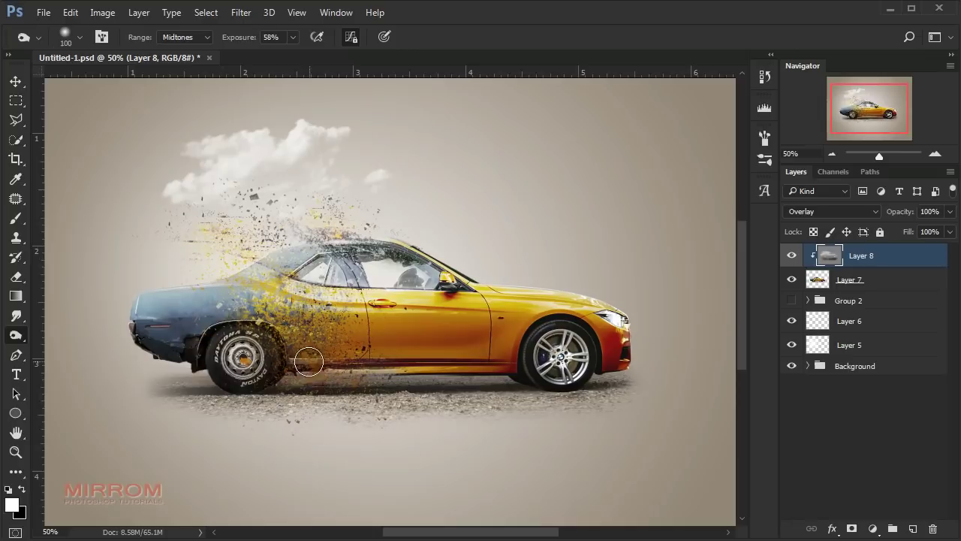
pyautogui.press('2')
pyautogui.press('8')
pyautogui.press(']')
pyautogui.press(']')
pyautogui.moveTo(158, 353); pyautogui.dragTo(538, 345)
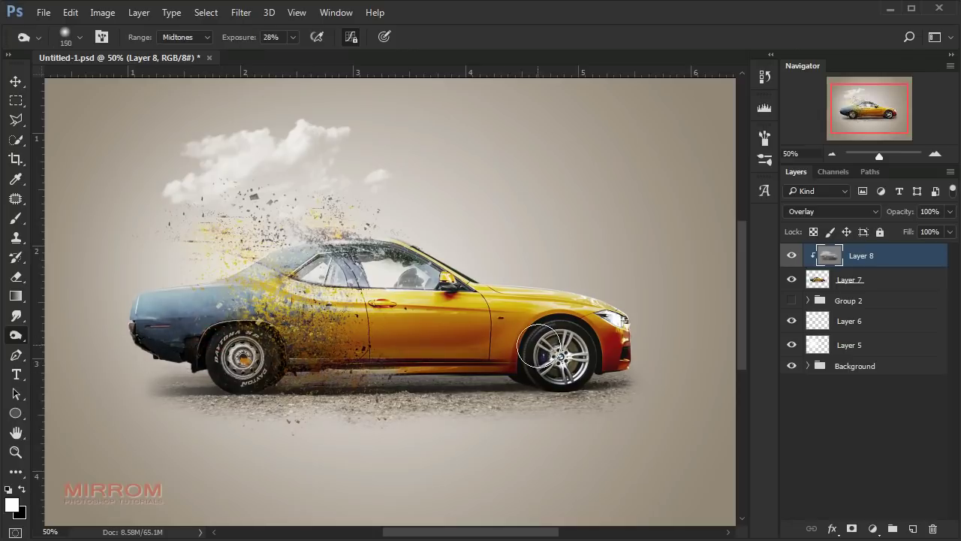
pyautogui.press('[')
pyautogui.press('[')
pyautogui.press('[')
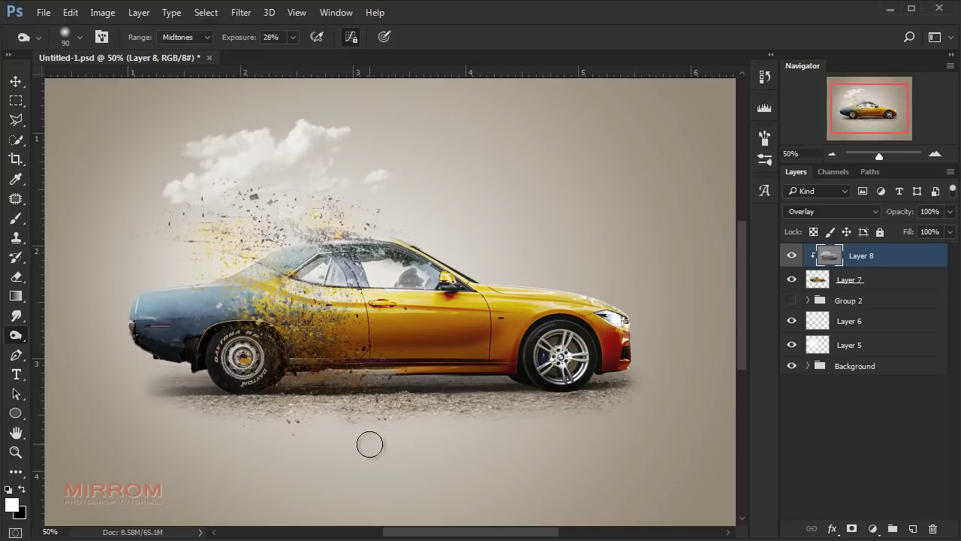
pyautogui.hotkey('ctrl', '-')
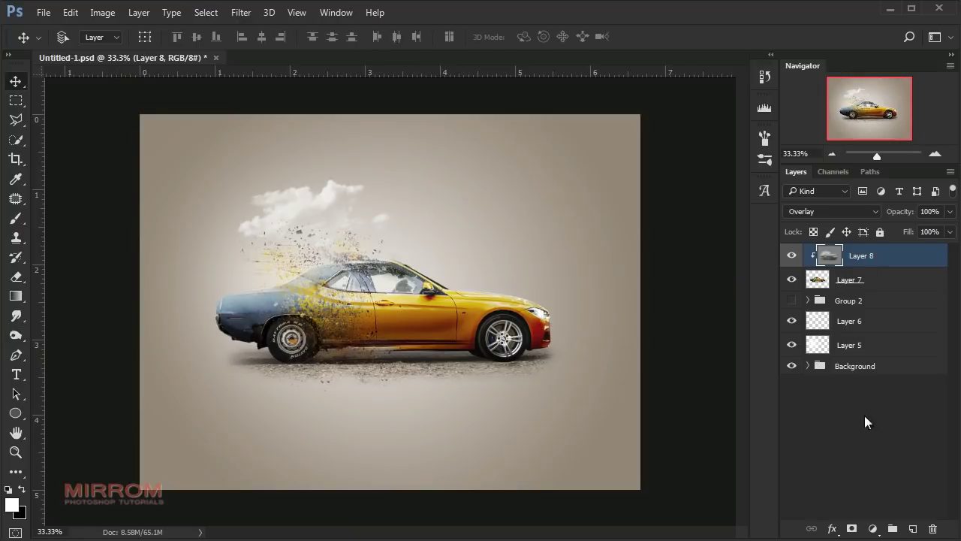
# Add Curves 1 clipped to Layer 8, raising the black point and pulling the white point inward
pyautogui.click(875, 529)
pyautogui.click(823, 285)
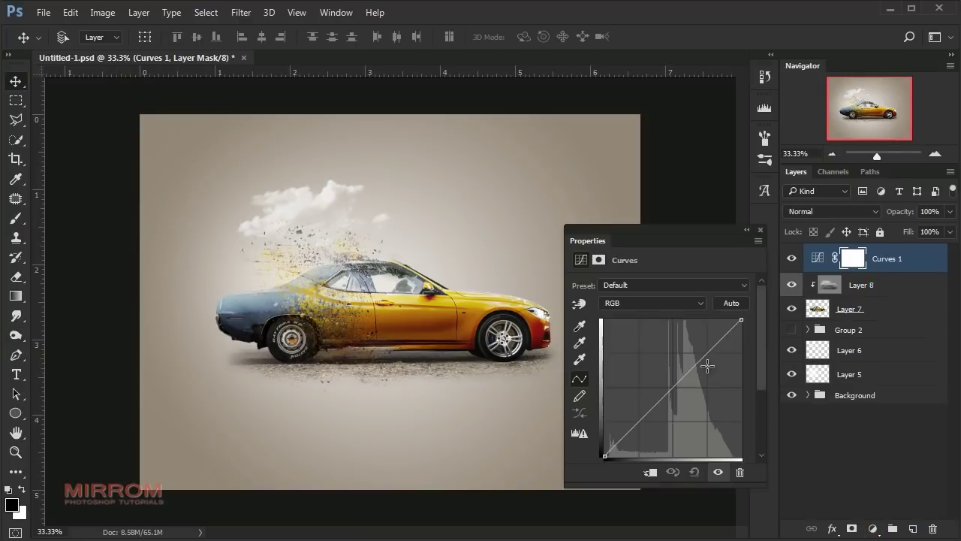
pyautogui.click(651, 472)
pyautogui.moveTo(606, 456); pyautogui.dragTo(592, 453)
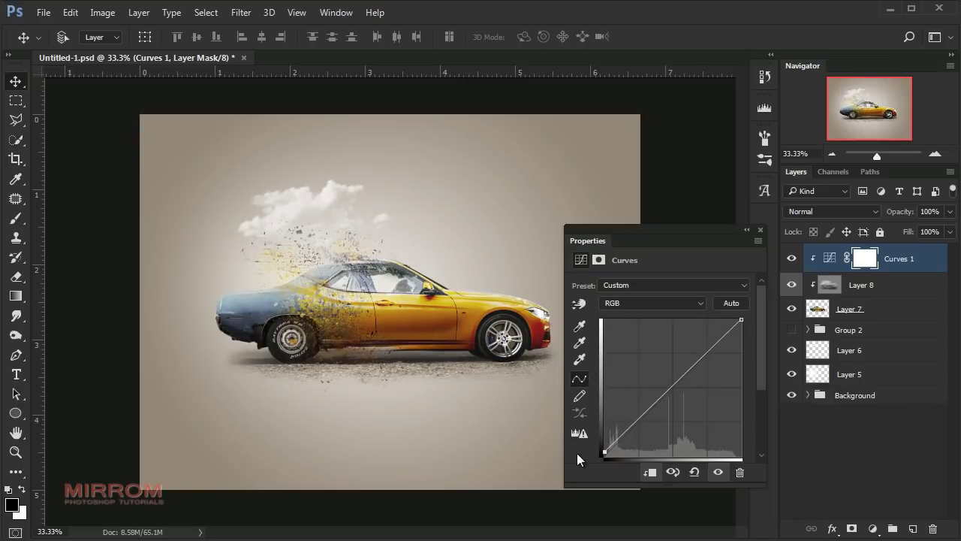
pyautogui.moveTo(738, 321); pyautogui.dragTo(737, 320)
pyautogui.moveTo(603, 451); pyautogui.dragTo(605, 450)
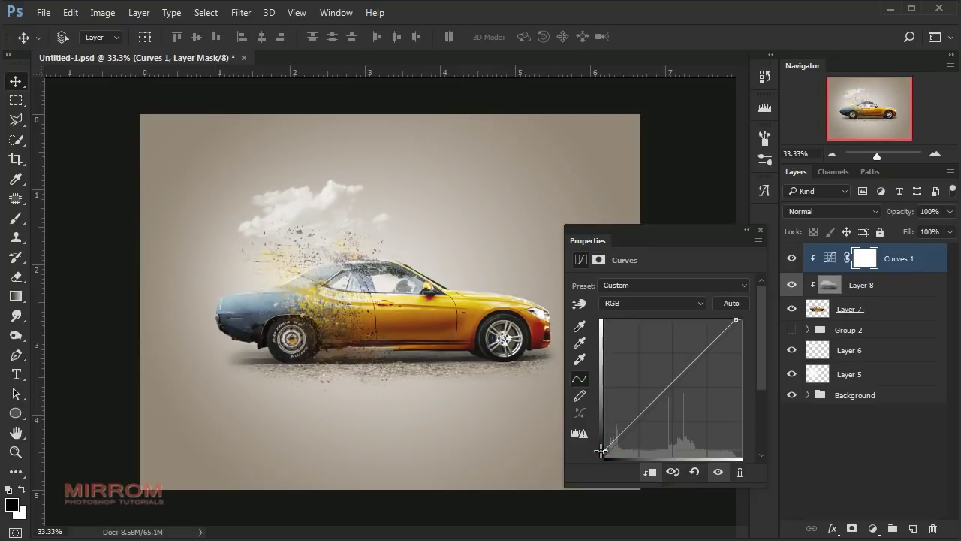
pyautogui.moveTo(737, 320); pyautogui.dragTo(733, 320)
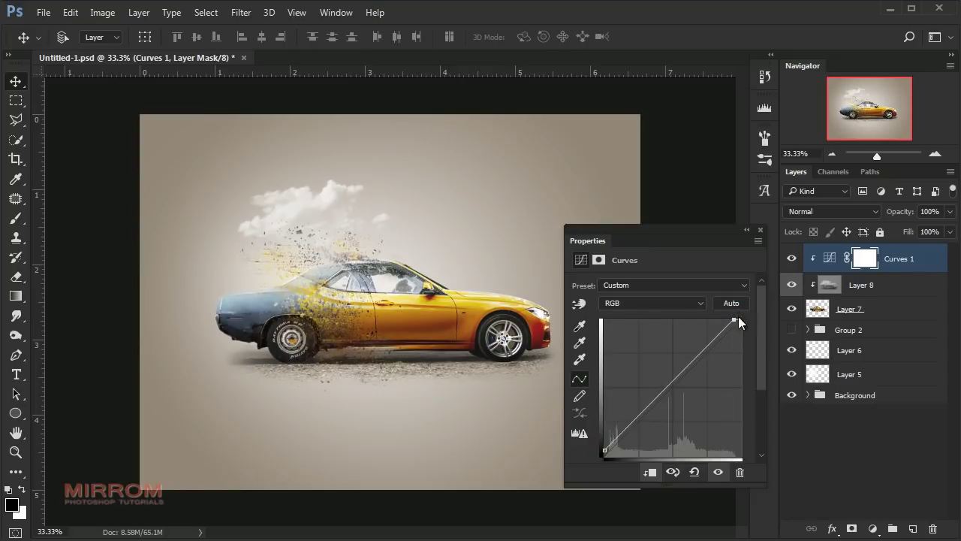
pyautogui.click(761, 231)
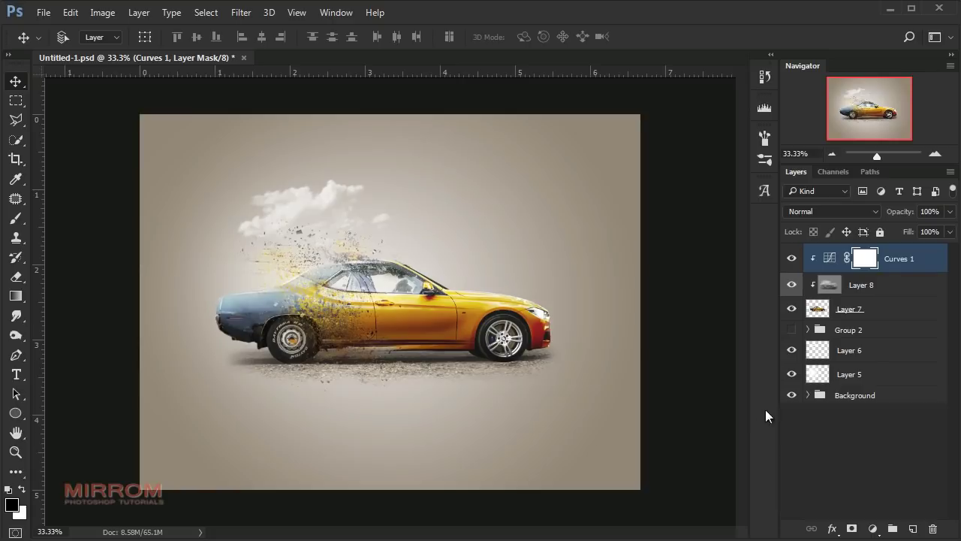
pyautogui.doubleClick(790, 351)
pyautogui.click(864, 353)
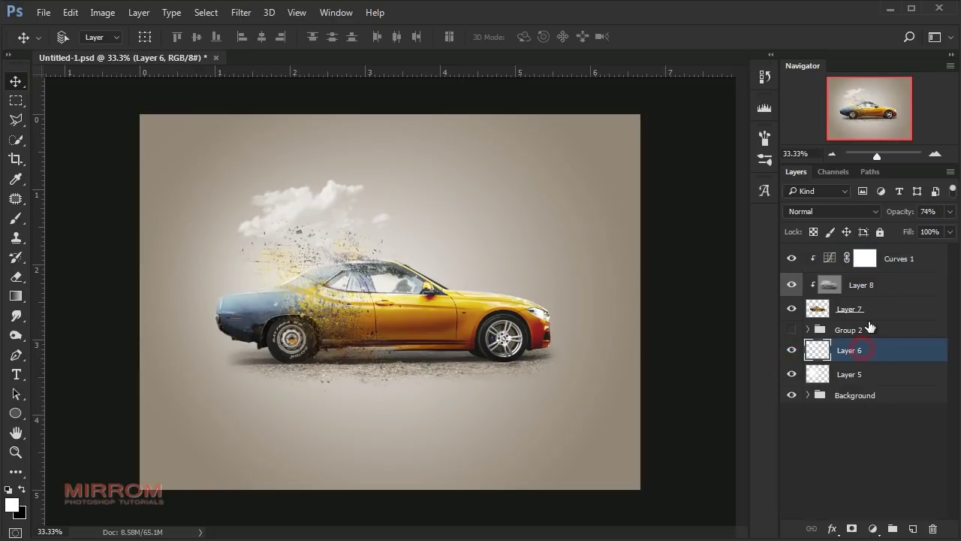
pyautogui.click(908, 255)
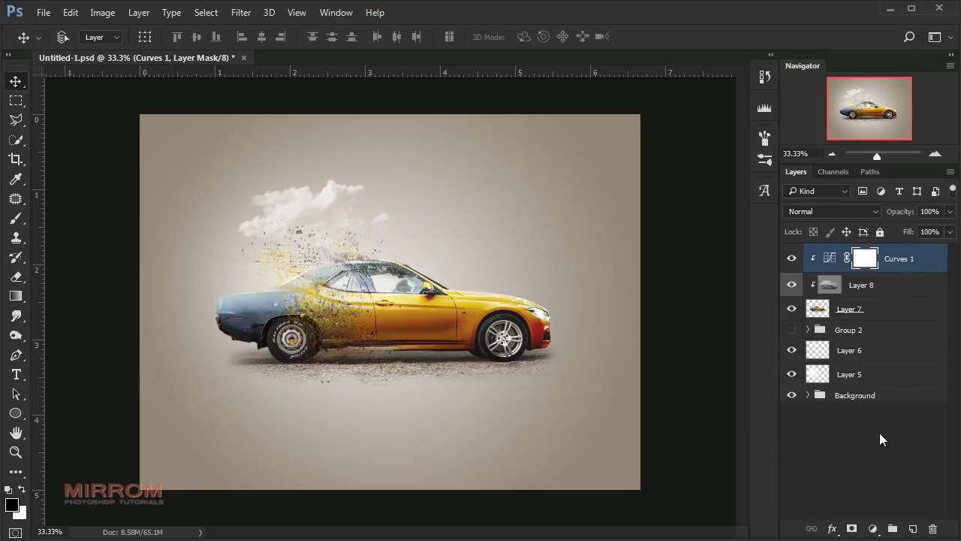
# Add Layer 9 on top and fill it with foreground colour #1b1b1b
pyautogui.click(911, 528)
pyautogui.press('x')
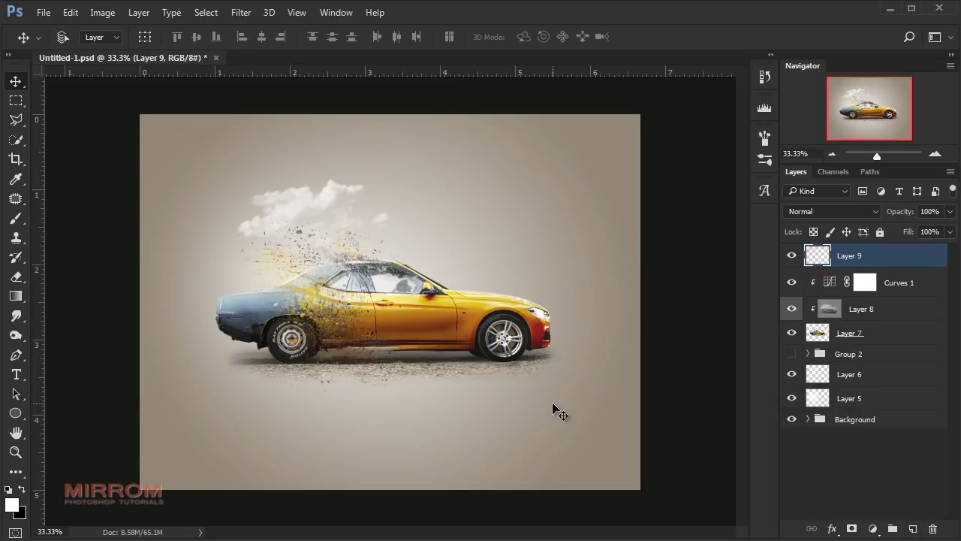
pyautogui.click(12, 503)
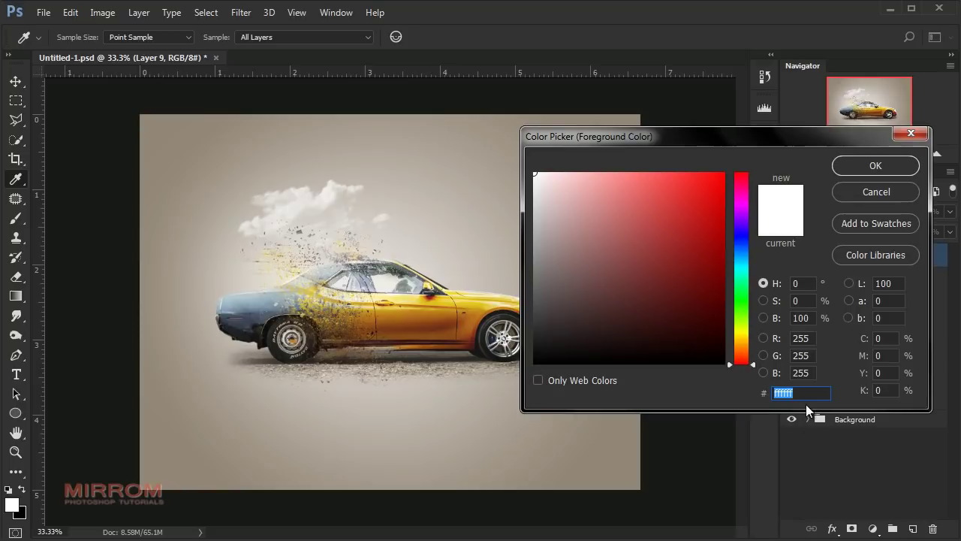
pyautogui.write('1b1b1b')
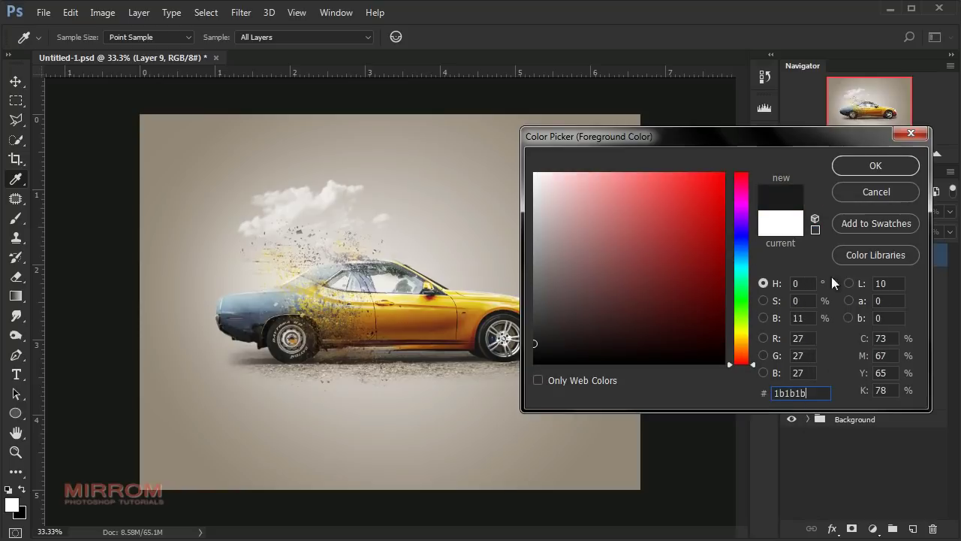
pyautogui.press('Return')
pyautogui.hotkey('alt', 'BackSpace')
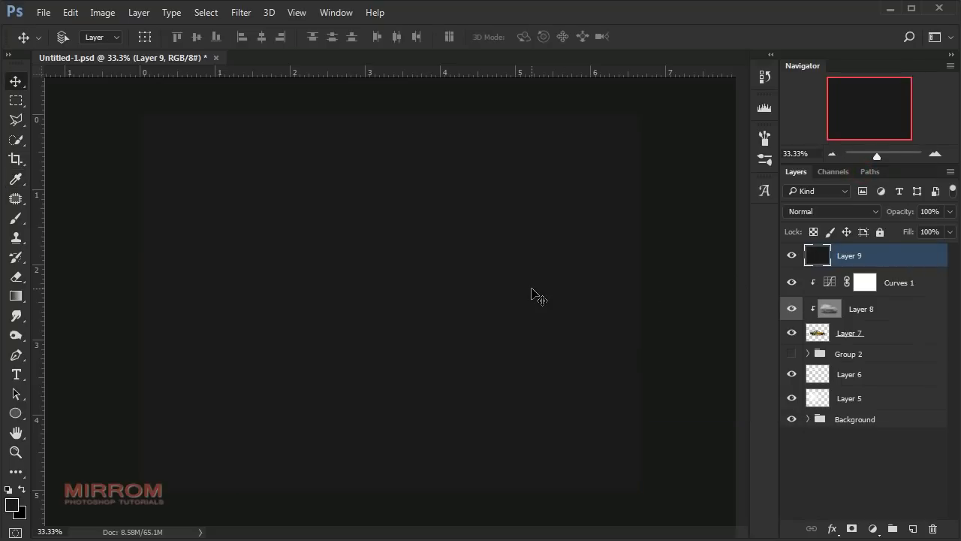
# Apply Add Noise to Layer 9 at about 10%, monochromatic, with Uniform distribution
pyautogui.click(241, 13)
pyautogui.moveTo(252, 221)
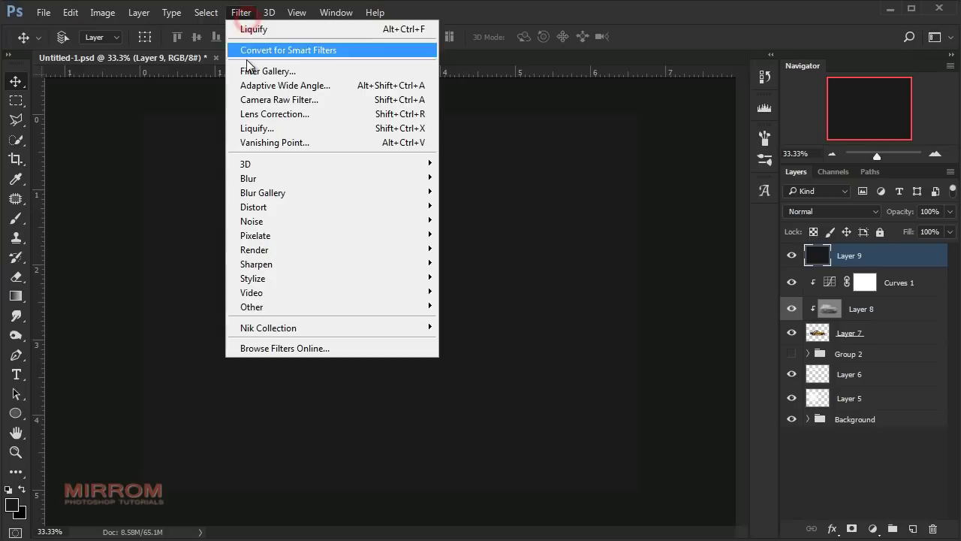
pyautogui.click(477, 222)
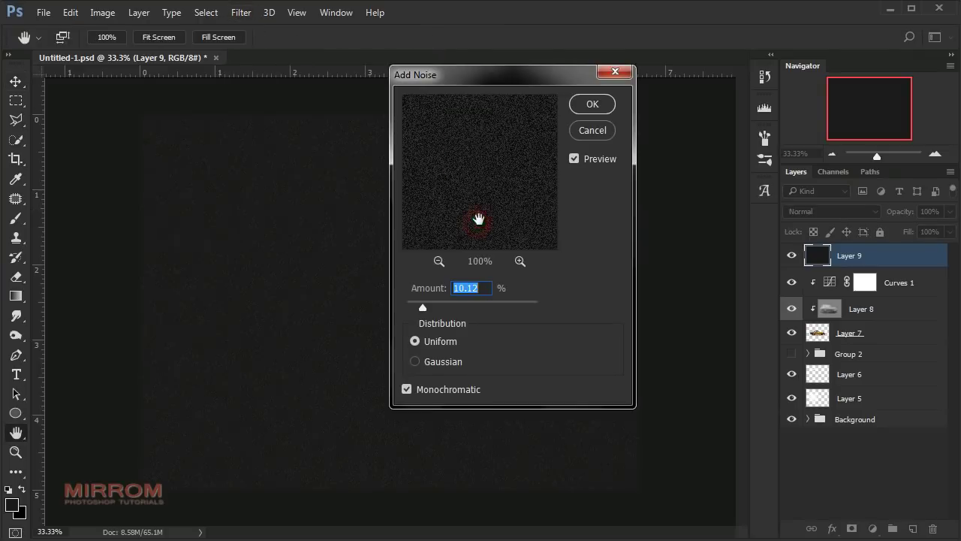
pyautogui.moveTo(420, 71); pyautogui.dragTo(531, 85)
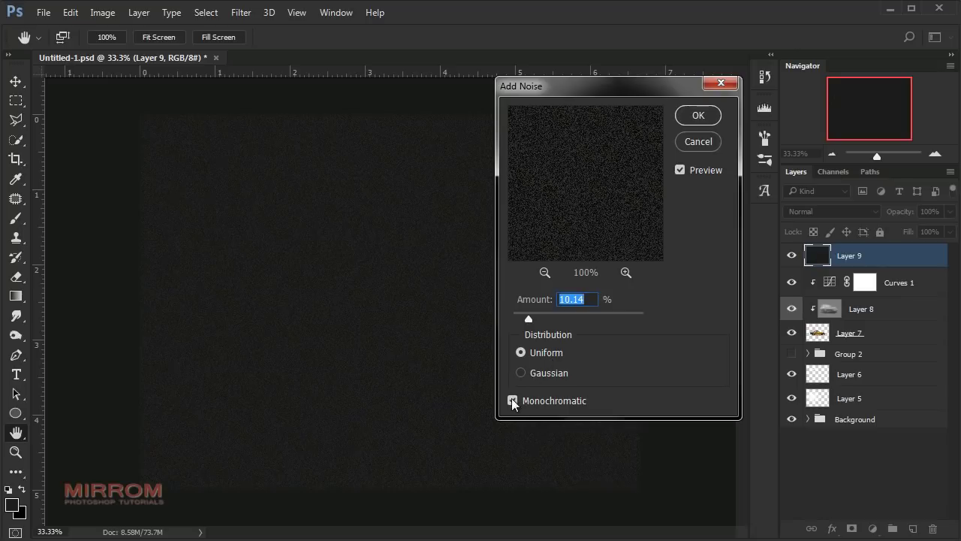
pyautogui.click(513, 401)
pyautogui.doubleClick(587, 300)
pyautogui.click(535, 374)
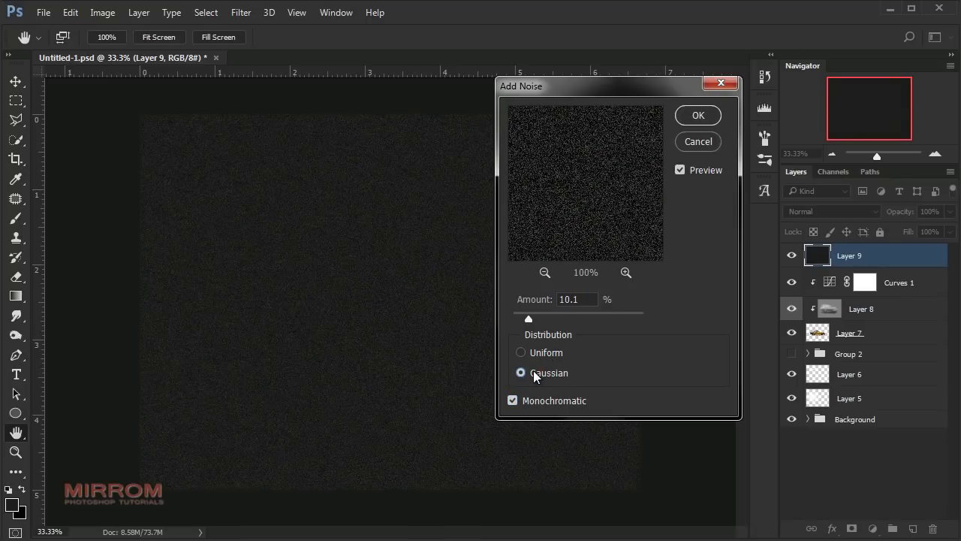
pyautogui.click(534, 355)
pyautogui.click(684, 114)
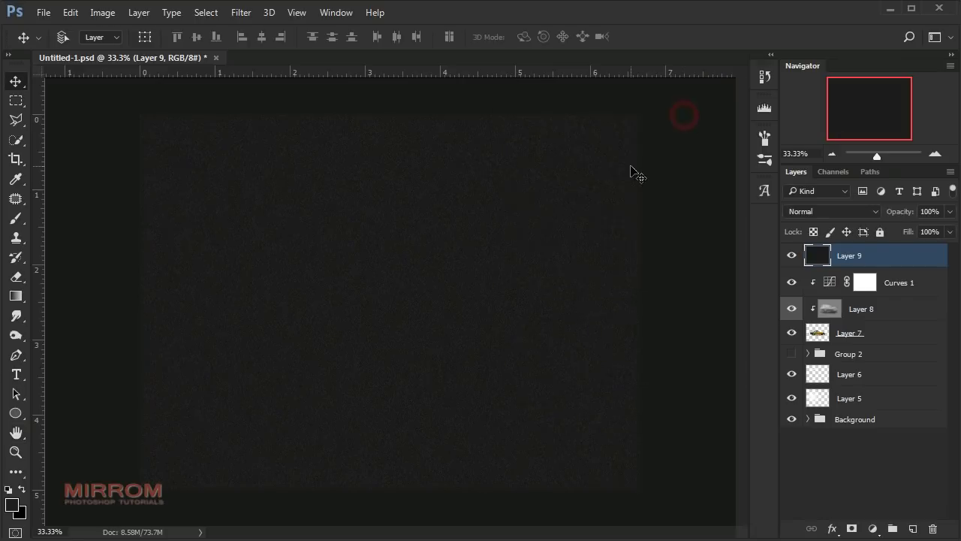
# Set noise Layer 9 to Subtract blend mode at 41% opacity
pyautogui.click(869, 213)
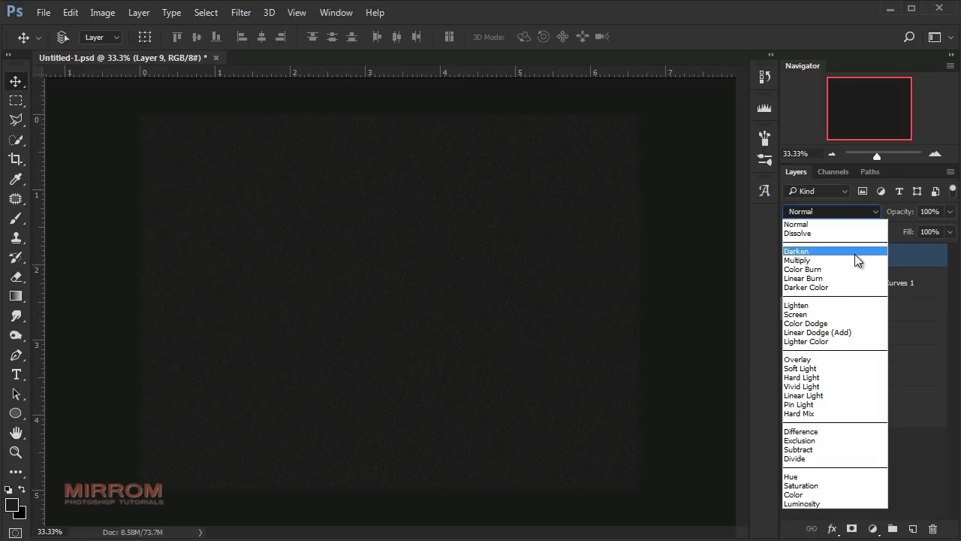
pyautogui.click(822, 449)
pyautogui.click(949, 212)
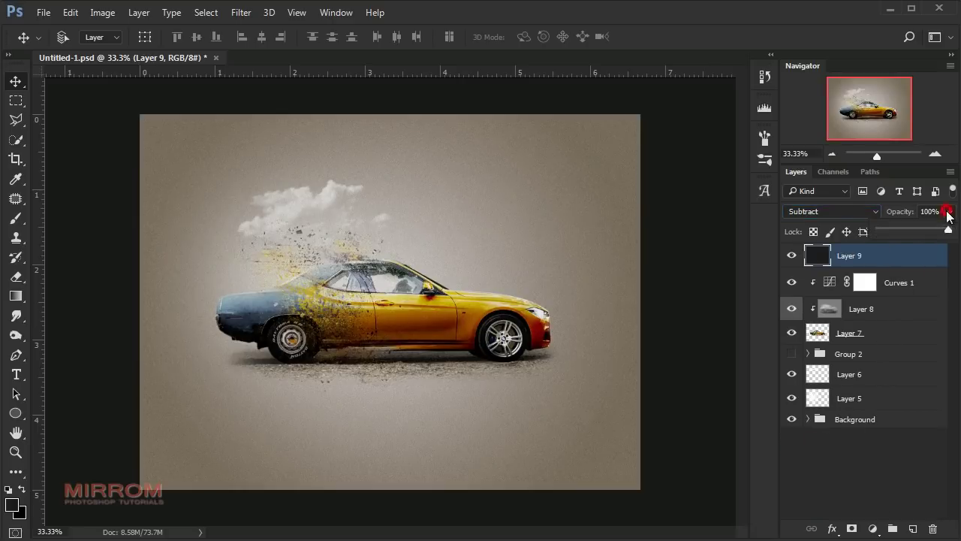
pyautogui.moveTo(948, 233); pyautogui.dragTo(908, 233)
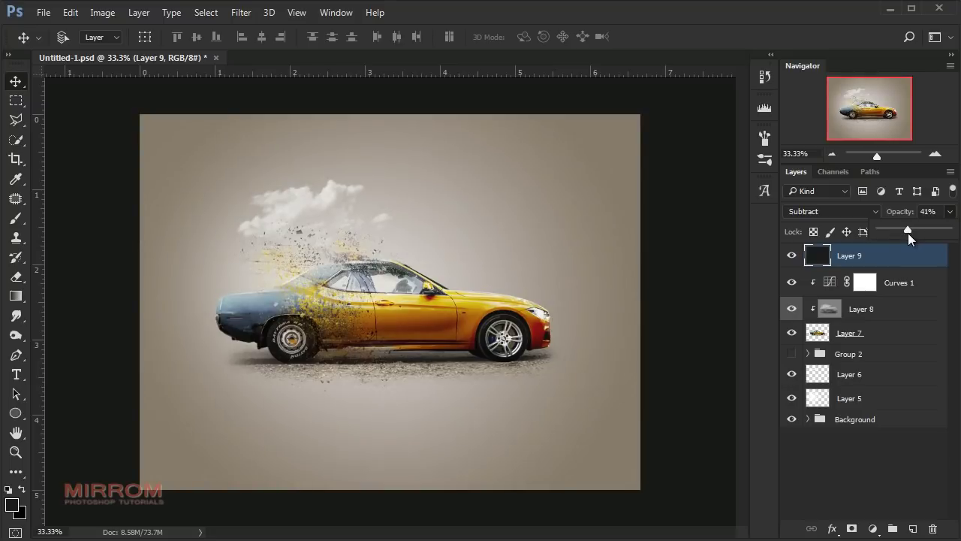
pyautogui.hotkey('ctrl', '+')
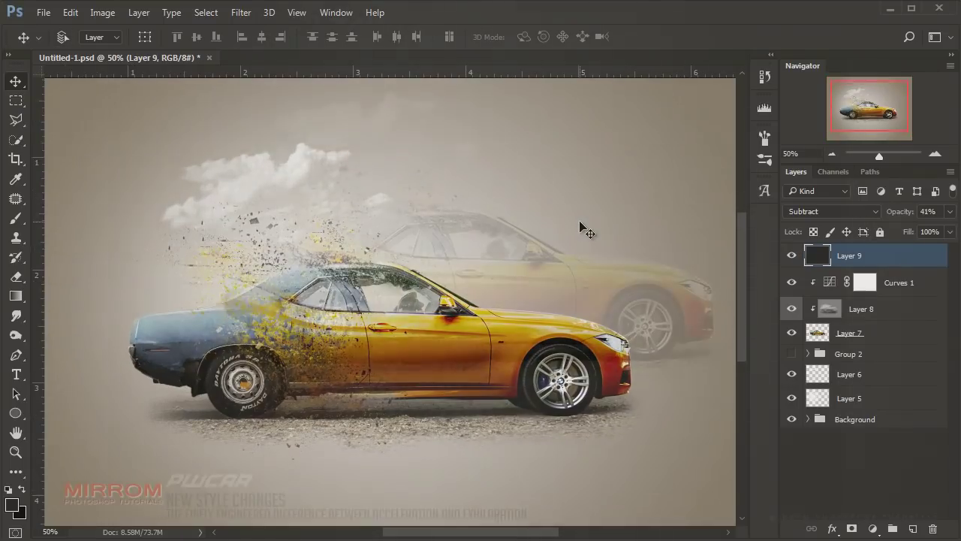